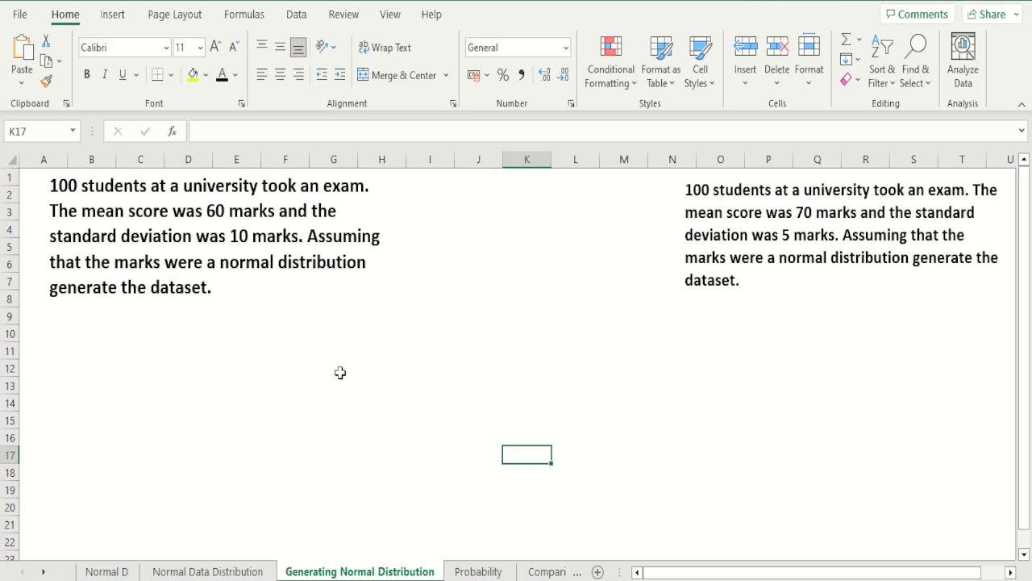
# Step: Enter the heading Score in cell B11 below the first exam problem
pyautogui.click(108, 353)
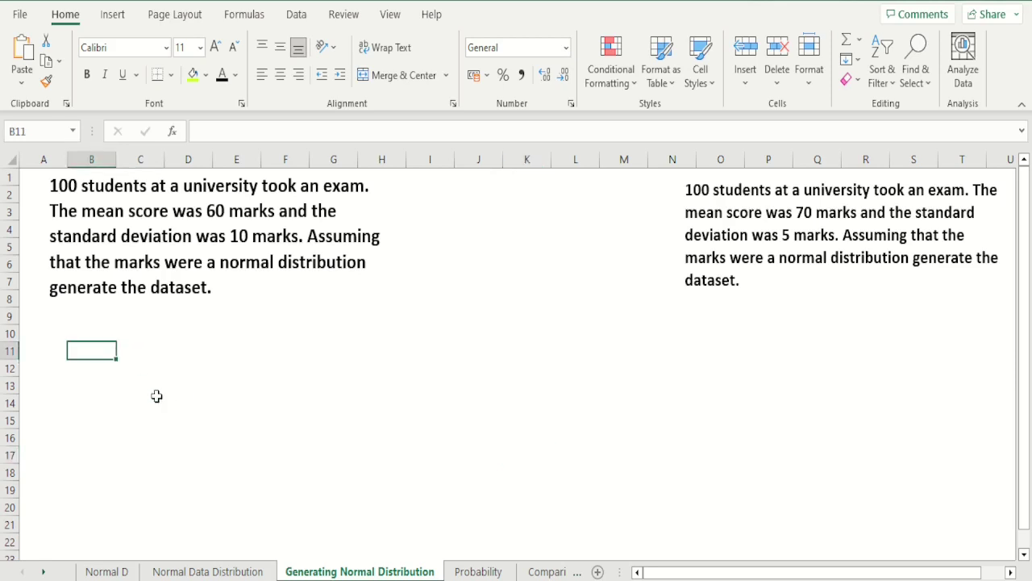
pyautogui.write('Score')
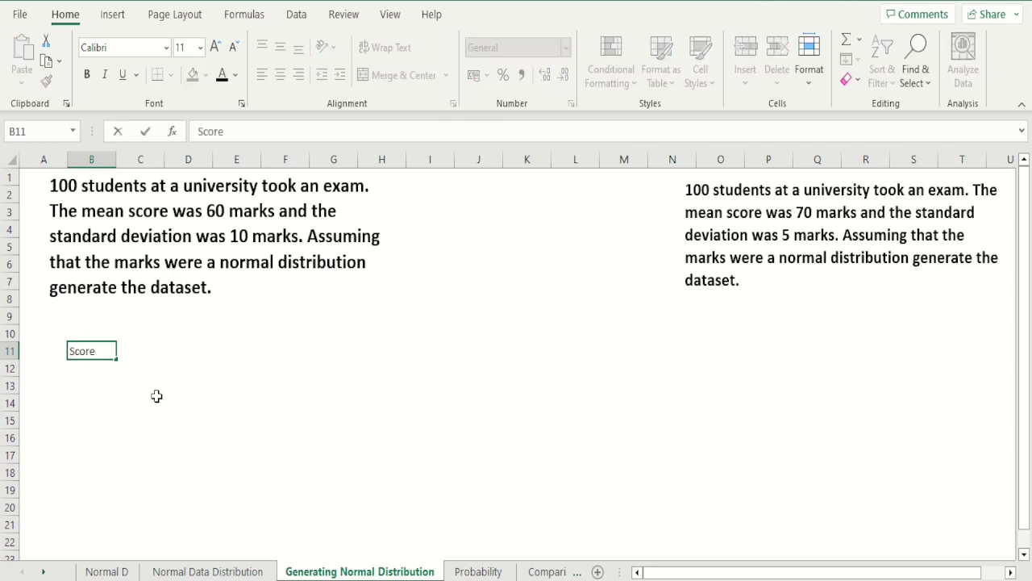
pyautogui.press('Return')
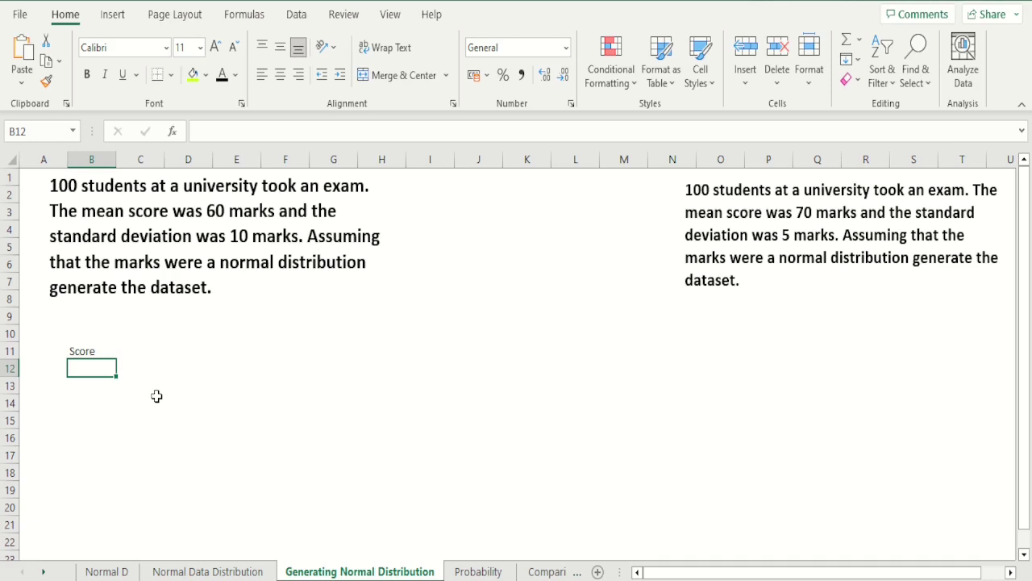
# Step: Enter the lowest score in B12 as =60-3*10 and centre it
pyautogui.write('=6')
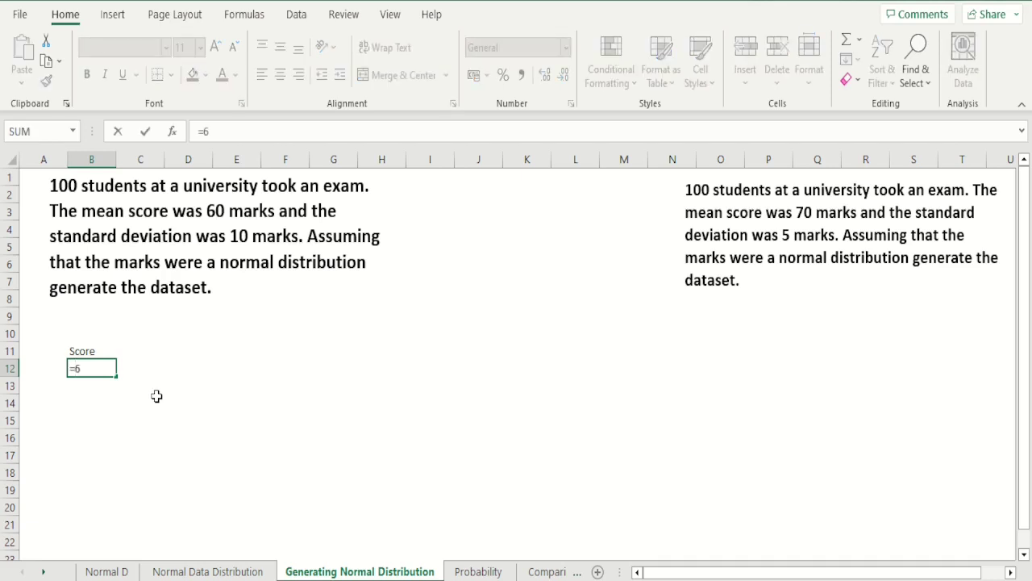
pyautogui.write('0-3*10')
pyautogui.press('Return')
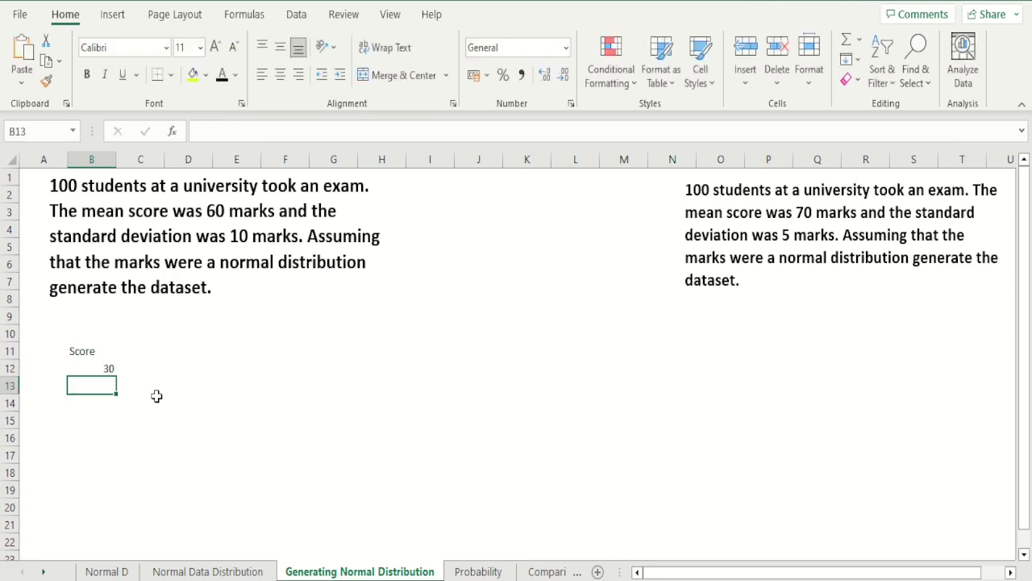
pyautogui.press('Up')
pyautogui.click(281, 76)
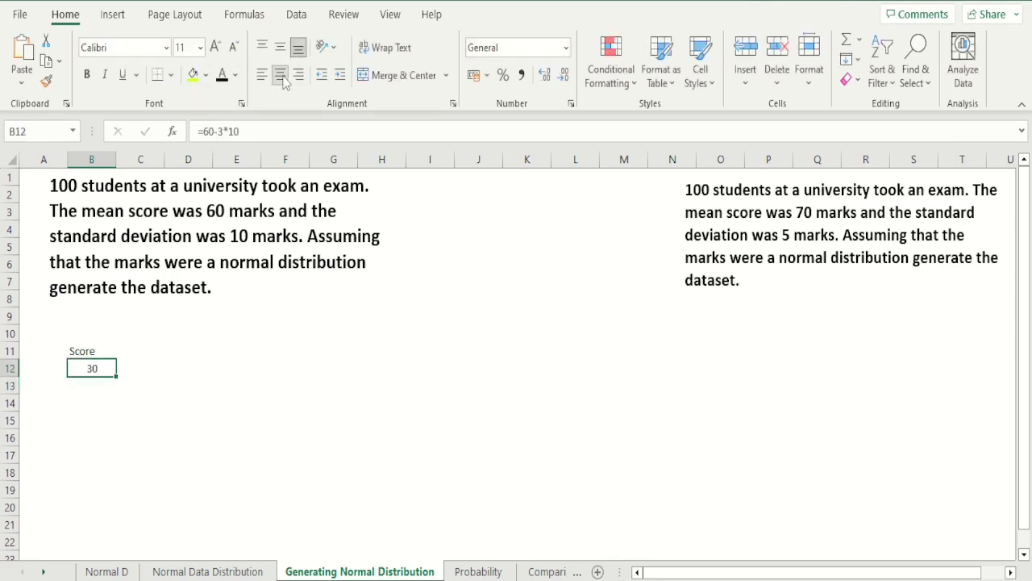
# Step: Enter the centred formula =B12+1 in B13 and fill it down column B to row 98
pyautogui.click(103, 387)
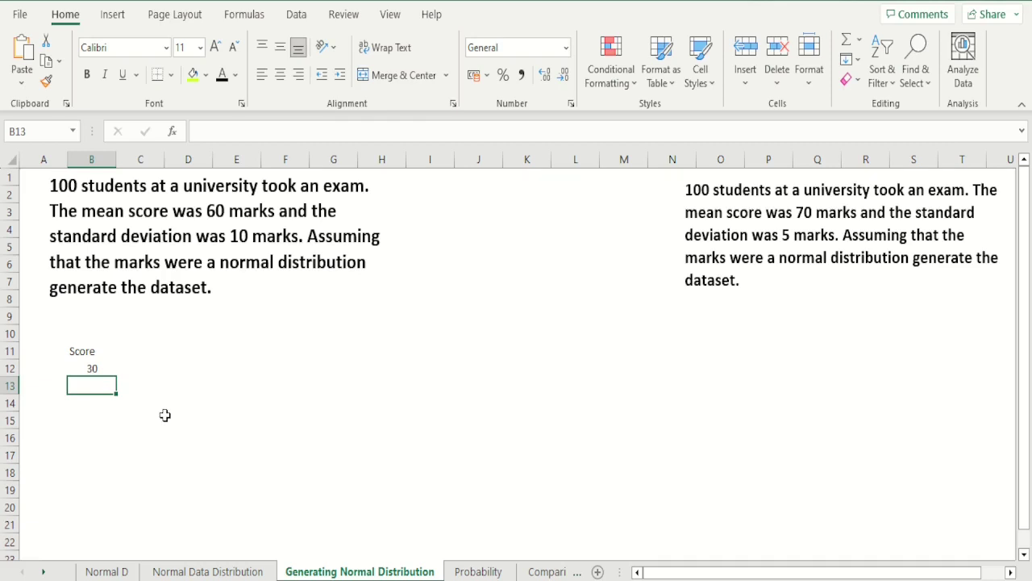
pyautogui.write('=')
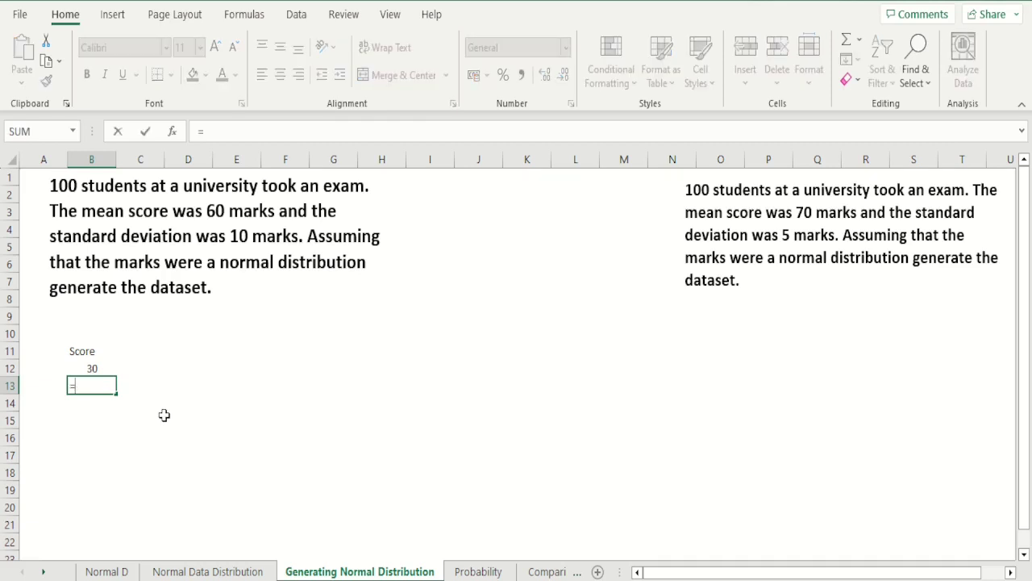
pyautogui.click(103, 367)
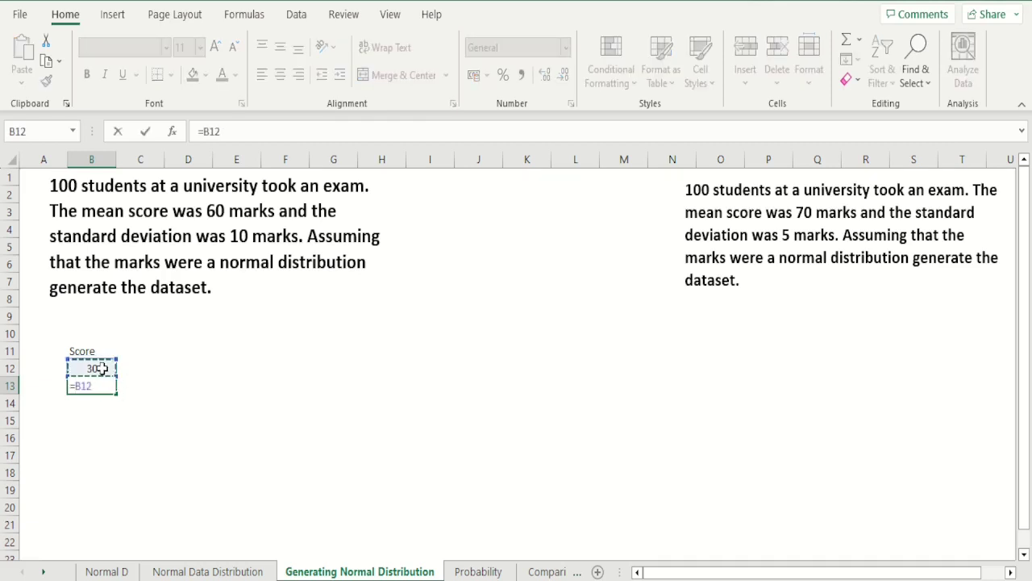
pyautogui.write('+1')
pyautogui.press('Return')
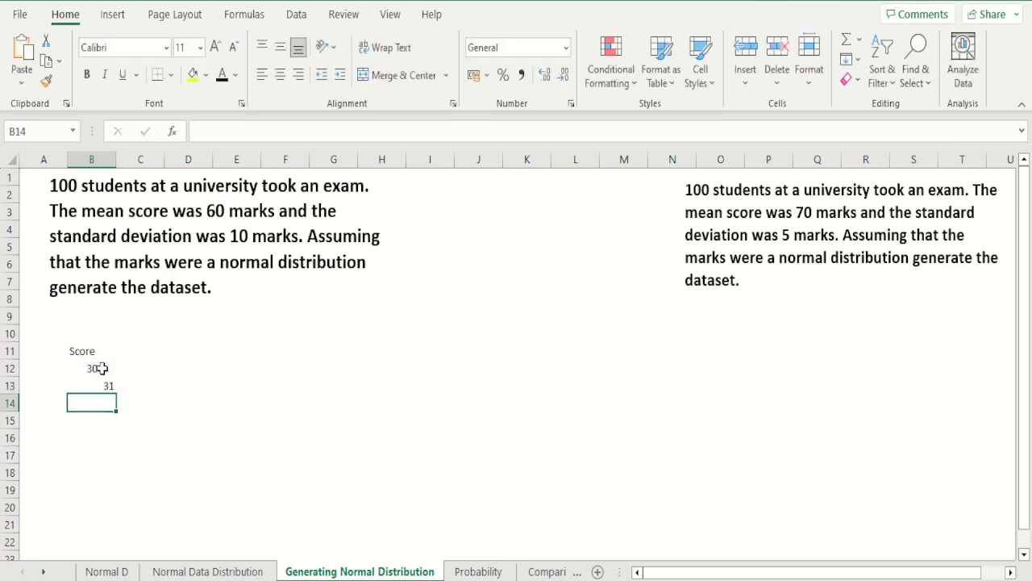
pyautogui.press('Up')
pyautogui.click(279, 78)
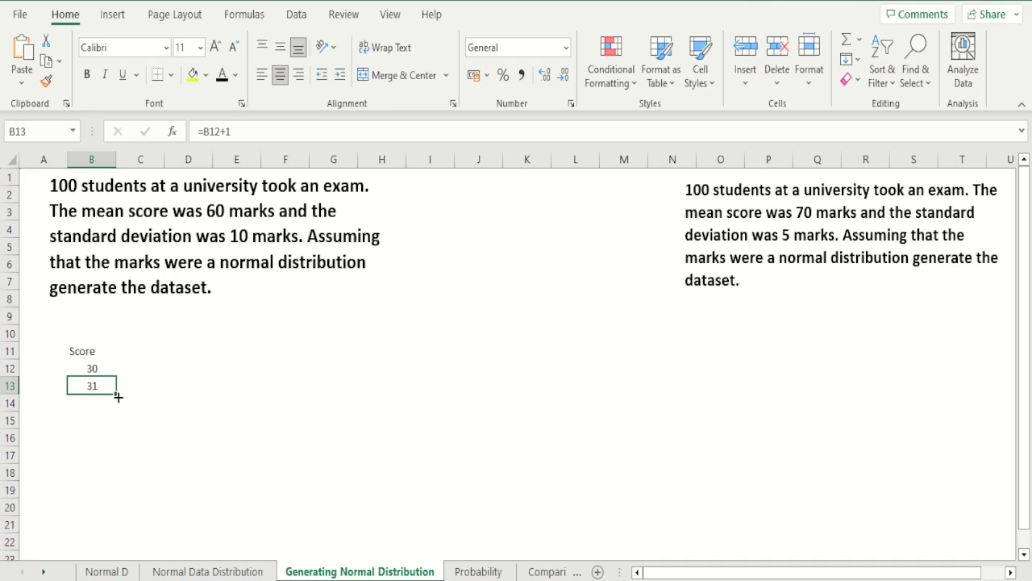
pyautogui.moveTo(118, 397); pyautogui.dragTo(108, 535)
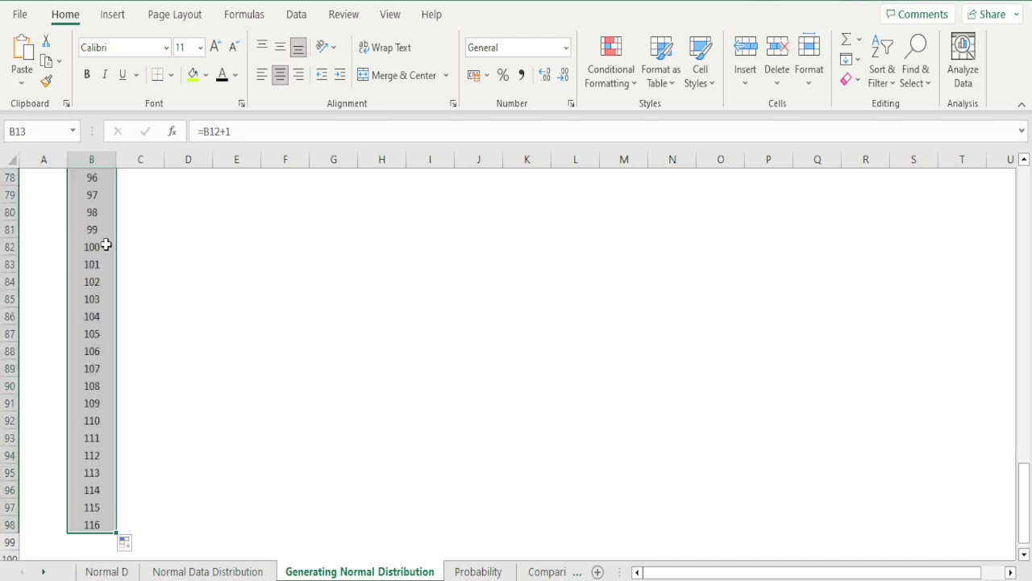
# Step: Clear the scores above 90 in cells B73:B98
pyautogui.click(97, 525)
pyautogui.hotkey('shift', 'Up')
pyautogui.hotkey('shift', 'Up')
pyautogui.hotkey('shift', 'Up')
pyautogui.hotkey('shift', 'Up')
pyautogui.hotkey('shift', 'Up')
pyautogui.hotkey('shift', 'Up')
pyautogui.hotkey('shift', 'Up')
pyautogui.hotkey('shift', 'Up')
pyautogui.hotkey('shift', 'Up')
pyautogui.hotkey('shift', 'Up')
pyautogui.hotkey('shift', 'Up')
pyautogui.hotkey('shift', 'Up')
pyautogui.hotkey('shift', 'Up')
pyautogui.hotkey('shift', 'Up')
pyautogui.hotkey('shift', 'Up')
pyautogui.hotkey('shift', 'Up')
pyautogui.hotkey('shift', 'Up')
pyautogui.hotkey('shift', 'Up')
pyautogui.hotkey('shift', 'Up')
pyautogui.hotkey('shift', 'Up')
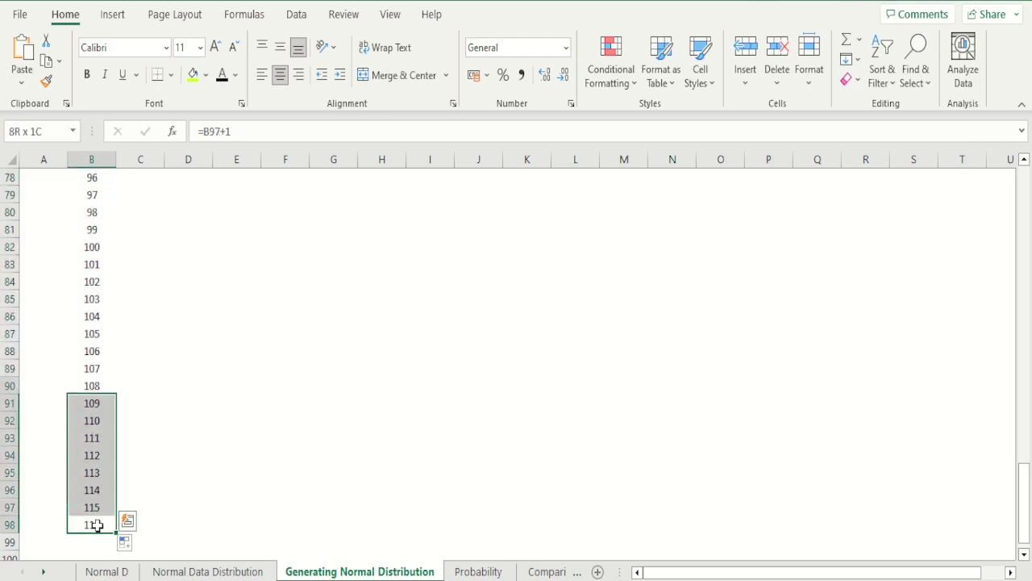
pyautogui.hotkey('shift', 'Up')
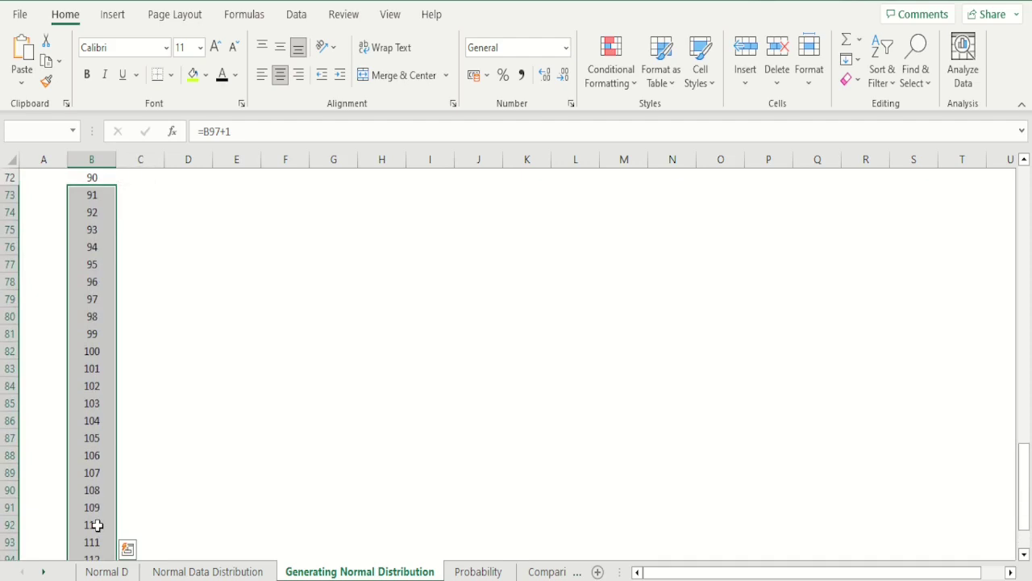
pyautogui.press('Delete')
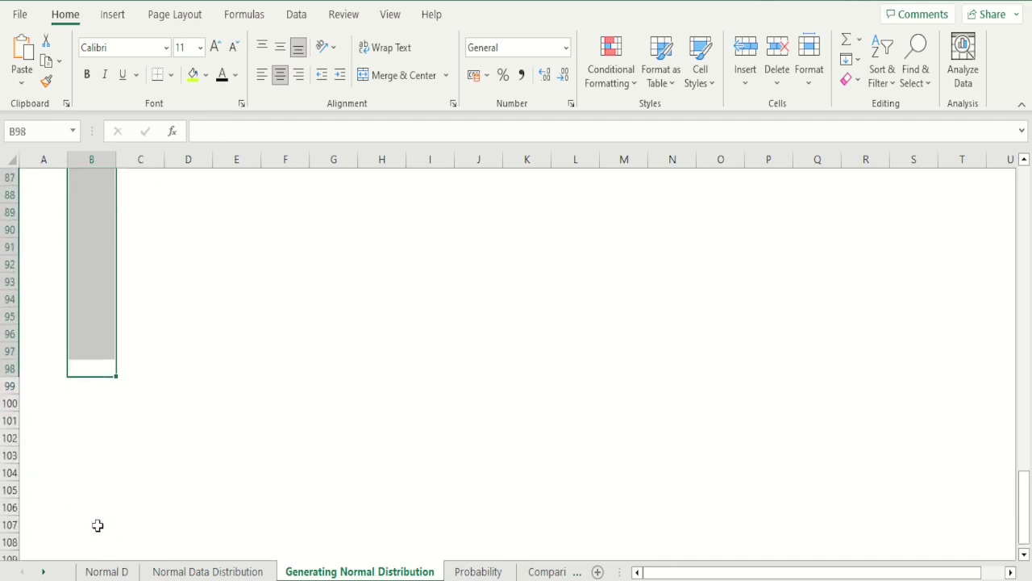
# Step: Review the score list in column B from its last entry up to the first
pyautogui.press('Up')
pyautogui.hotkey('ctrl', 'Up')
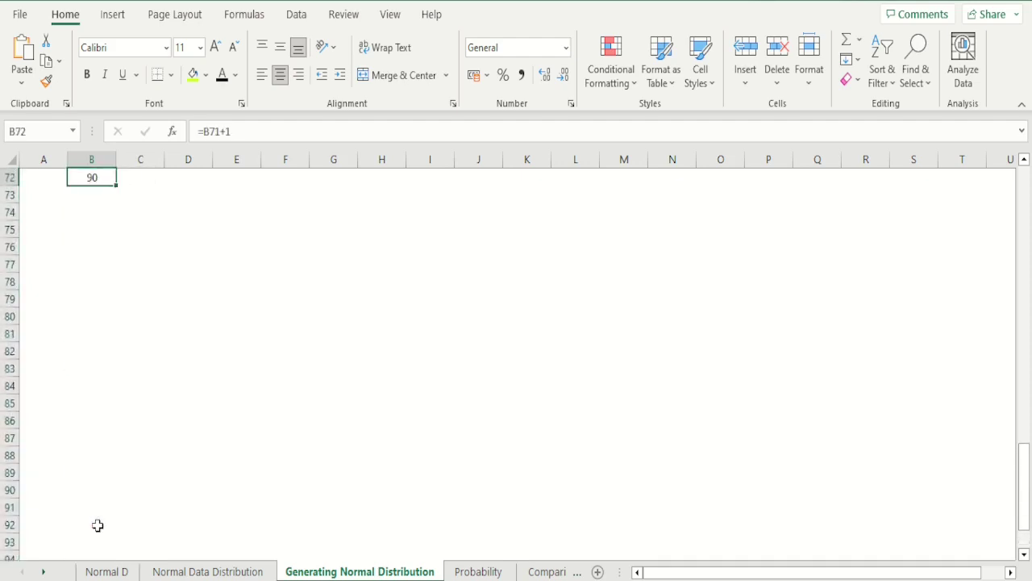
pyautogui.press('Up')
pyautogui.press('Up')
pyautogui.press('Up')
pyautogui.press('Up')
pyautogui.press('Up')
pyautogui.press('Up')
pyautogui.press('Up')
pyautogui.press('Up')
pyautogui.press('Up')
pyautogui.press('Up')
pyautogui.press('Up')
pyautogui.press('Up')
pyautogui.press('Up')
pyautogui.press('Up')
pyautogui.press('Up')
pyautogui.press('Up')
pyautogui.press('Up')
pyautogui.press('Up')
pyautogui.press('Up')
pyautogui.press('Up')
pyautogui.press('Up')
pyautogui.press('Up')
pyautogui.press('Up')
pyautogui.press('Up')
pyautogui.press('Up')
pyautogui.press('Up')
pyautogui.press('Up')
pyautogui.press('Up')
pyautogui.press('Up')
pyautogui.press('Up')
pyautogui.press('Up')
pyautogui.press('Up')
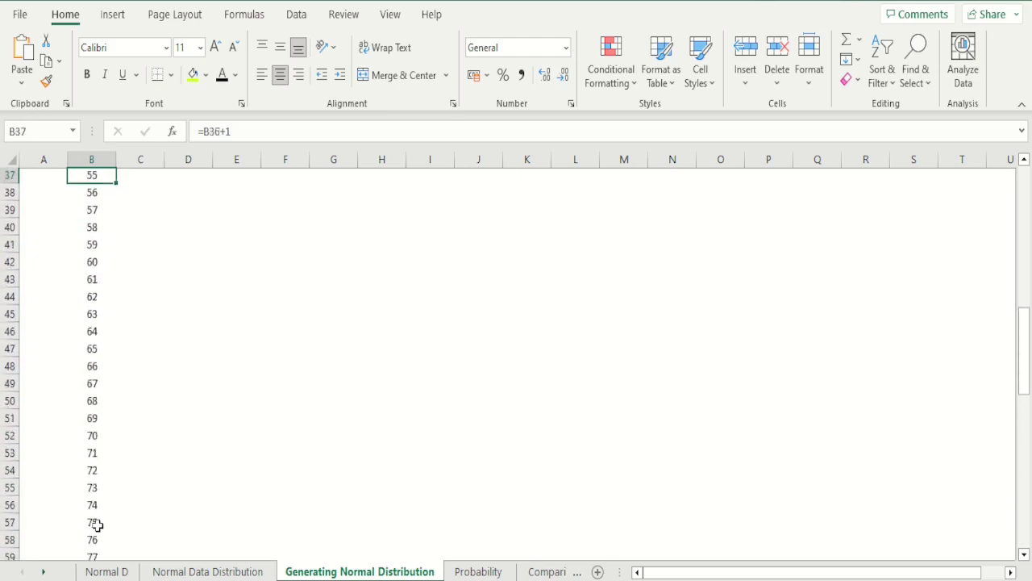
pyautogui.press('Up')
pyautogui.press('Up')
pyautogui.press('Up')
pyautogui.press('Up')
pyautogui.press('Up')
pyautogui.press('Up')
pyautogui.press('Up')
pyautogui.press('Up')
pyautogui.press('Up')
pyautogui.press('Up')
pyautogui.press('Up')
pyautogui.press('Up')
pyautogui.press('Up')
pyautogui.press('Up')
pyautogui.press('Up')
pyautogui.press('Up')
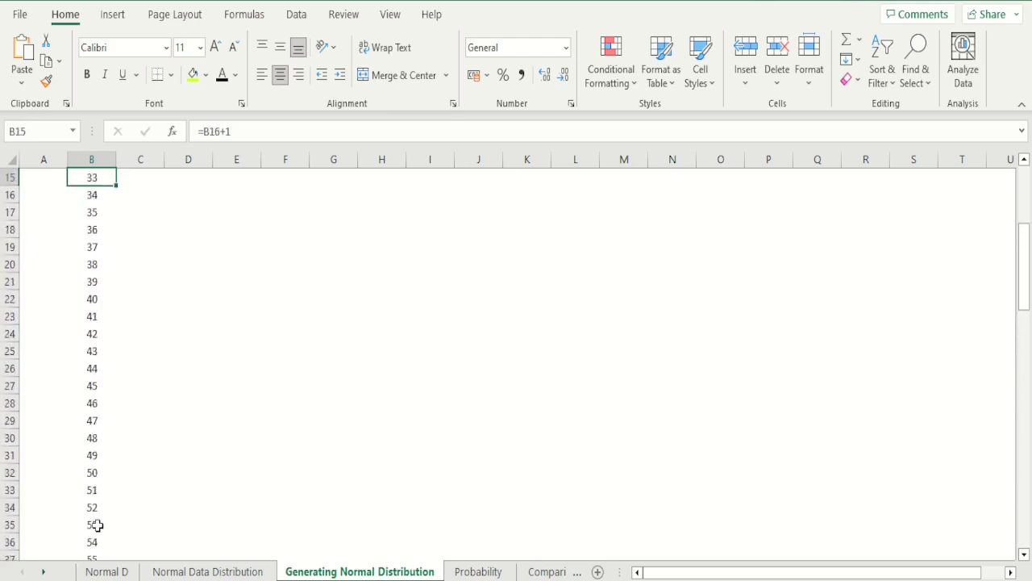
pyautogui.press('Down')
pyautogui.press('Down')
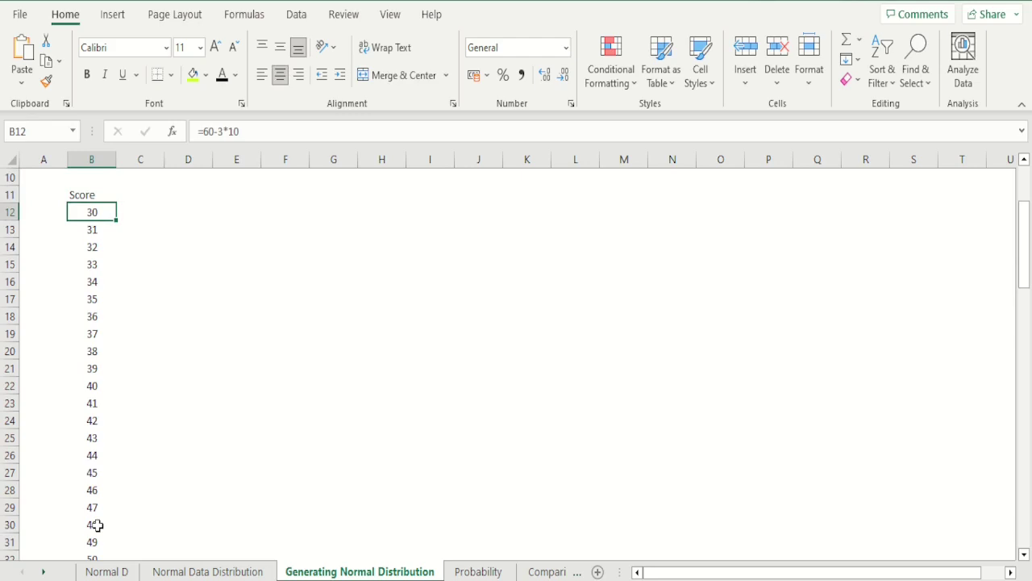
# Step: Replace the score formulas in B13:B72 with their values, pasting them over the same cells
pyautogui.hotkey('ctrl', 'Down')
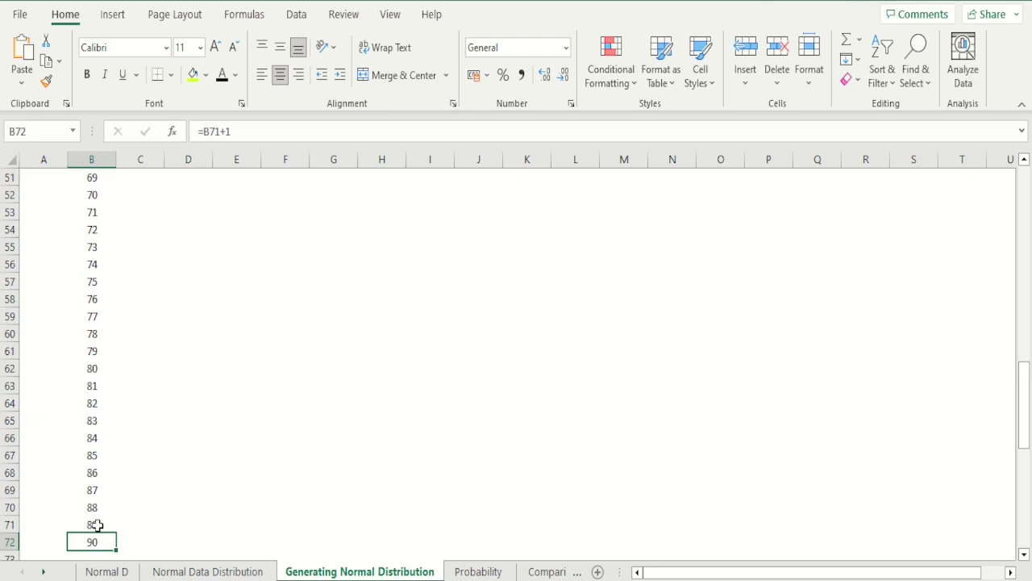
pyautogui.hotkey('ctrl', 'shift', 'Up')
pyautogui.hotkey('shift', 'Down')
pyautogui.hotkey('shift', 'Down')
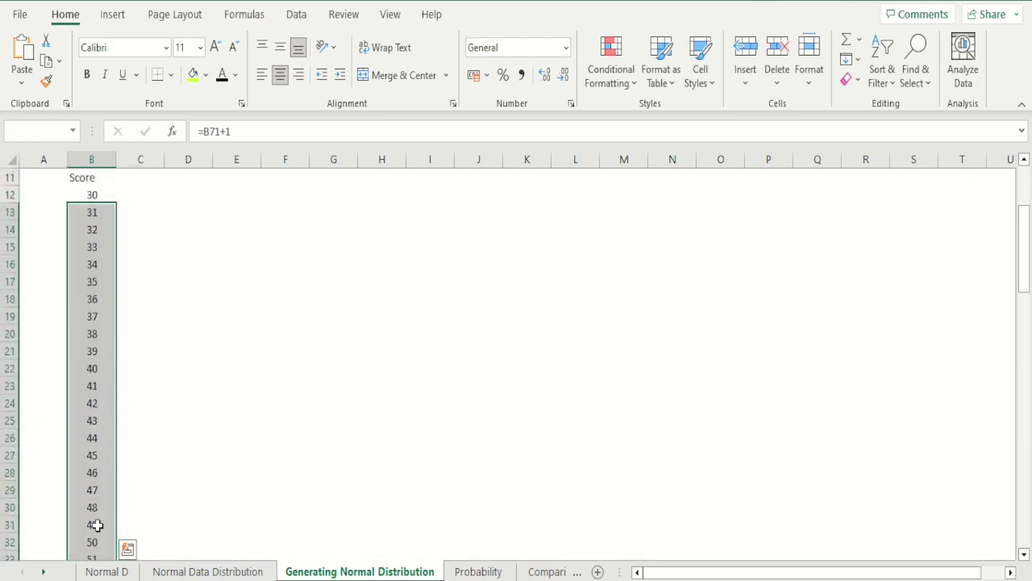
pyautogui.hotkey('ctrl', 'c')
pyautogui.scroll(-16, 98, 526)
pyautogui.hotkey('ctrl', 'alt', 'v')
pyautogui.press('v')
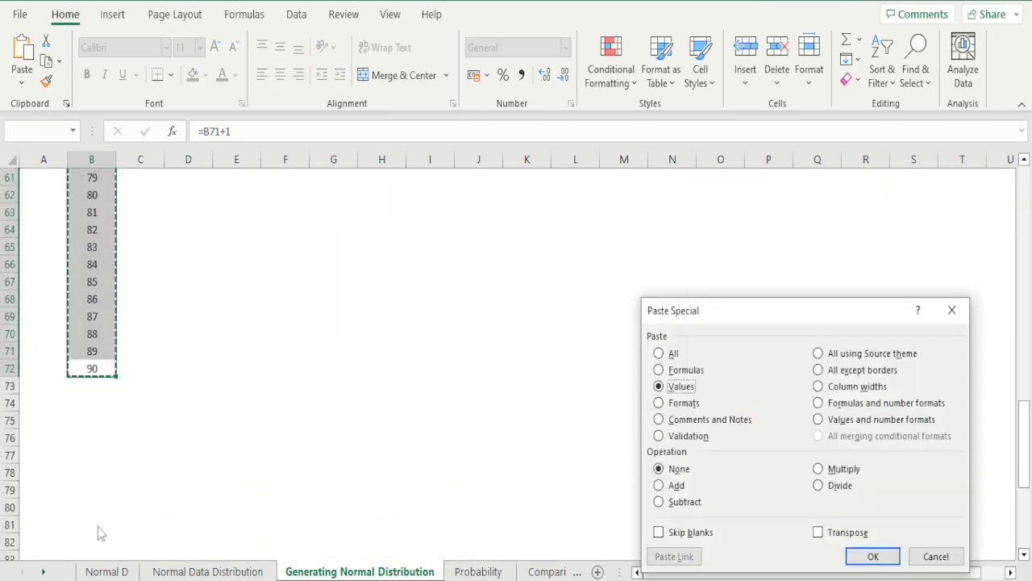
pyautogui.press('Return')
# Step: Centre the Score heading in B11 together with the first score in B12
pyautogui.press('Up')
pyautogui.press('Up')
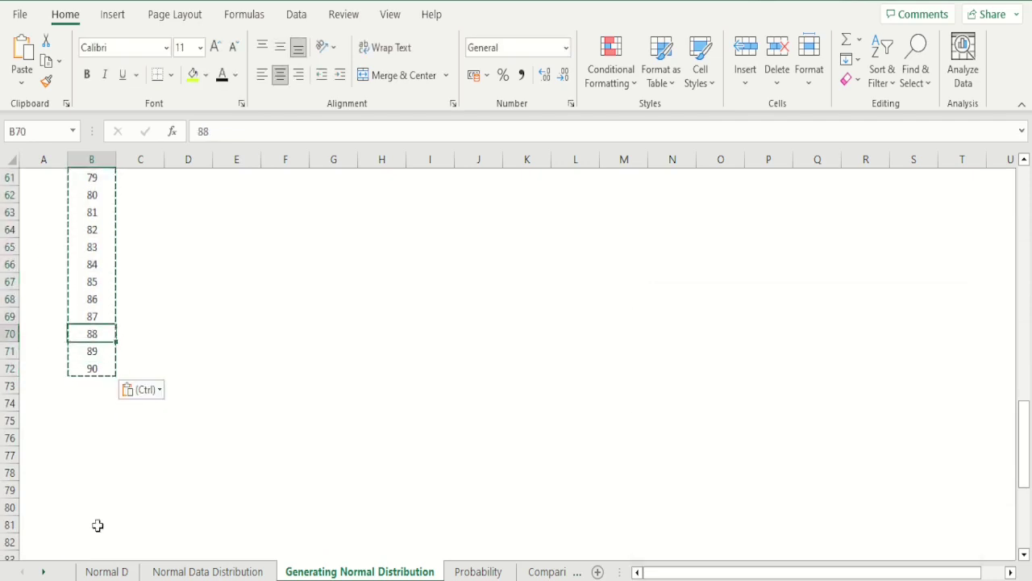
pyautogui.hotkey('ctrl', 'Up')
pyautogui.press('Up')
pyautogui.press('Down')
pyautogui.press('Down')
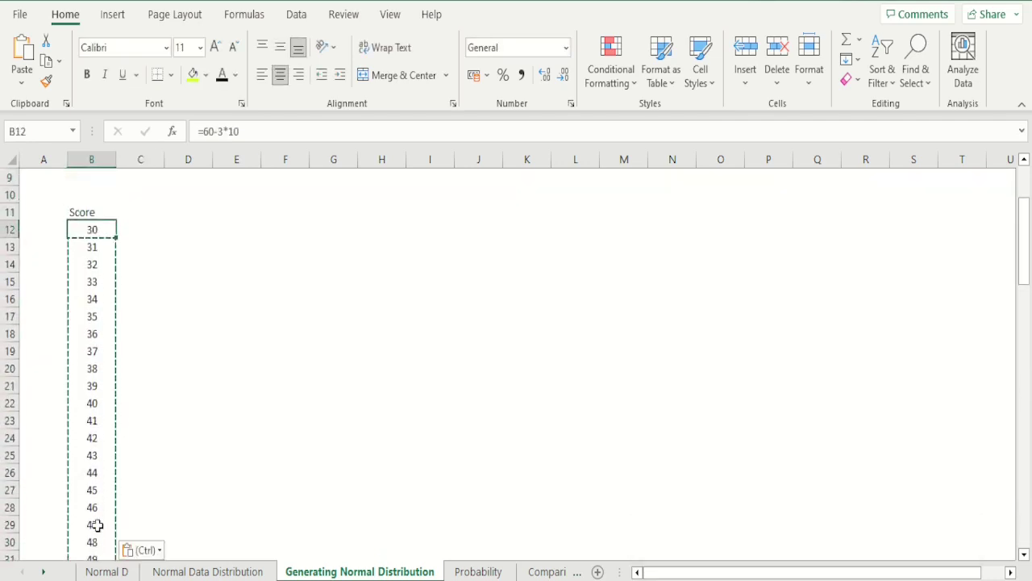
pyautogui.press('Up')
pyautogui.hotkey('shift', 'Down')
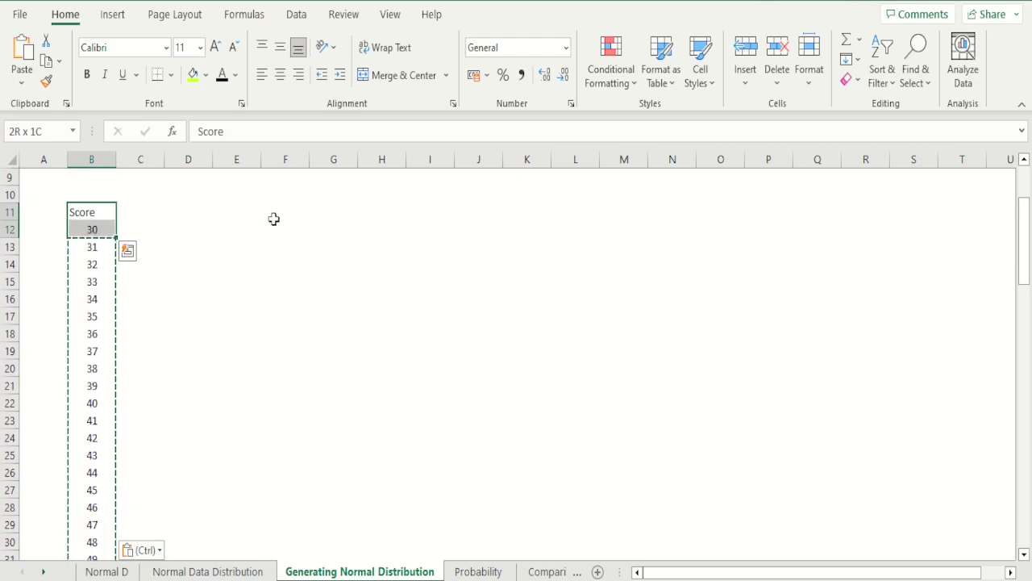
pyautogui.click(282, 76)
# Step: Enter the heading Probability in C11 and fit the width of column C to it
pyautogui.press('Right')
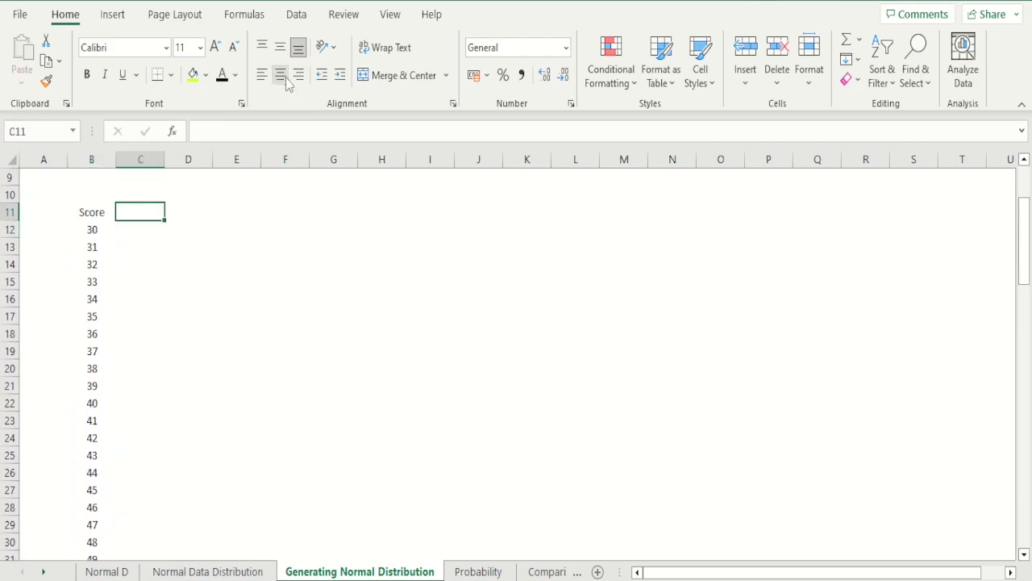
pyautogui.write('Proba')
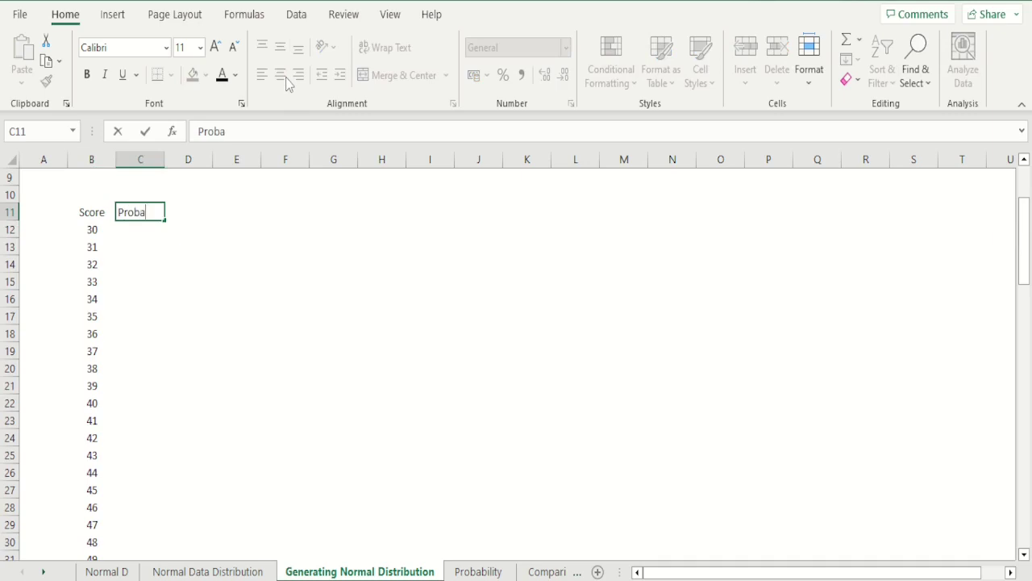
pyautogui.write('bility')
pyautogui.press('Return')
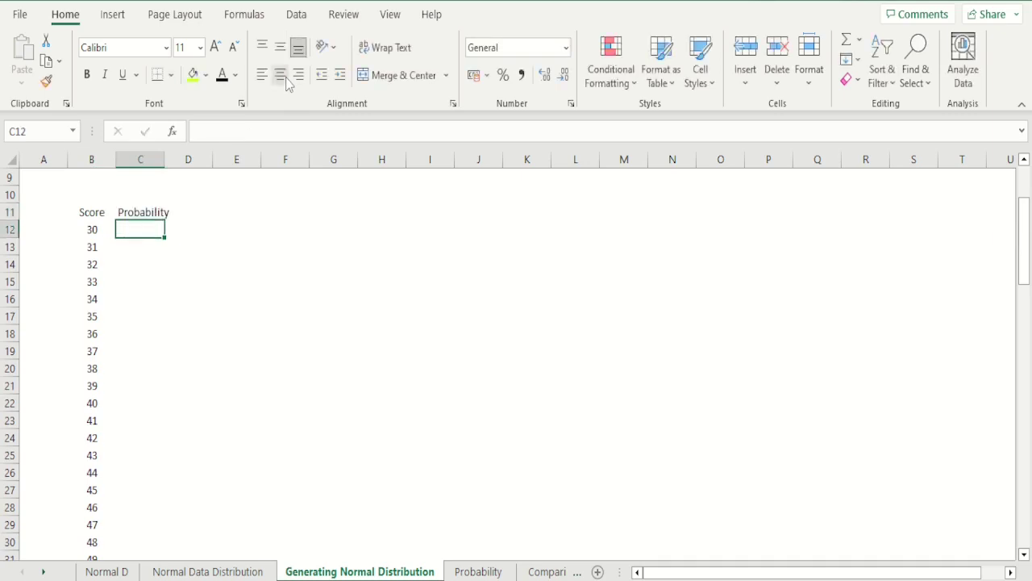
pyautogui.click(142, 212)
pyautogui.doubleClick(164, 159)
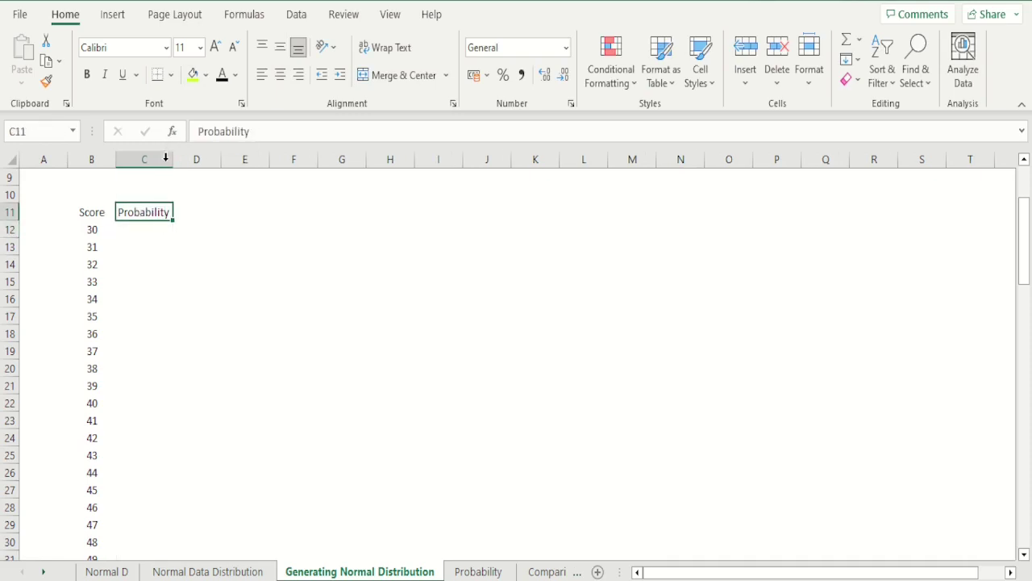
# Step: Enter the formula =NORM.DIST(B12,60,10,FALSE) in C12 to calculate the probability of the first score
pyautogui.press('Down')
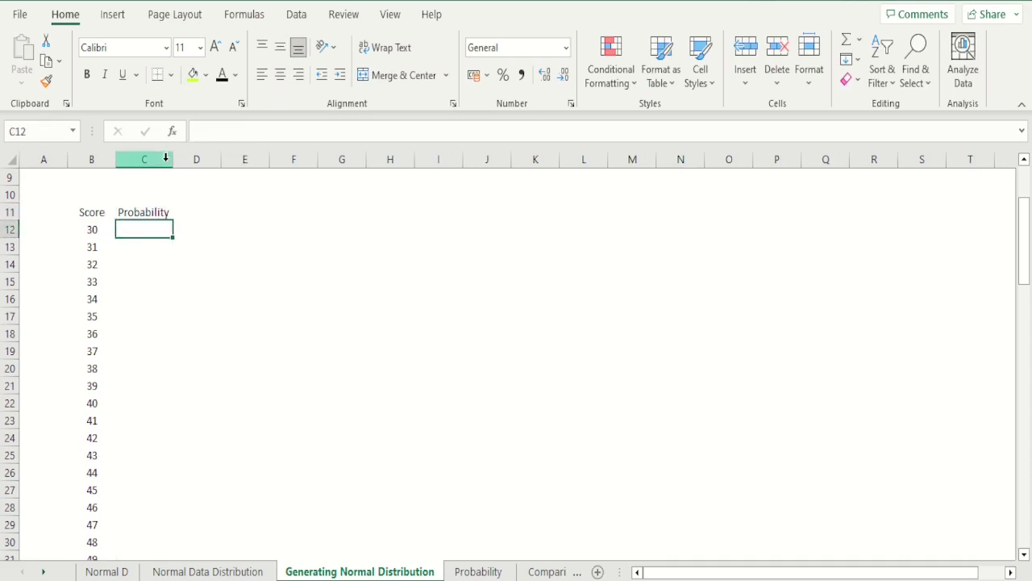
pyautogui.write('=norm')
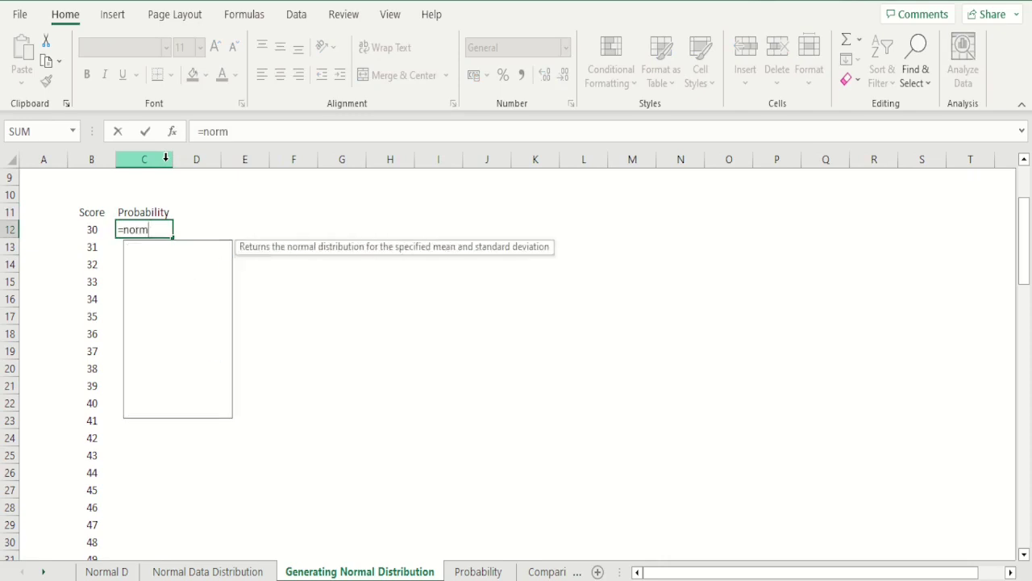
pyautogui.write('.dist')
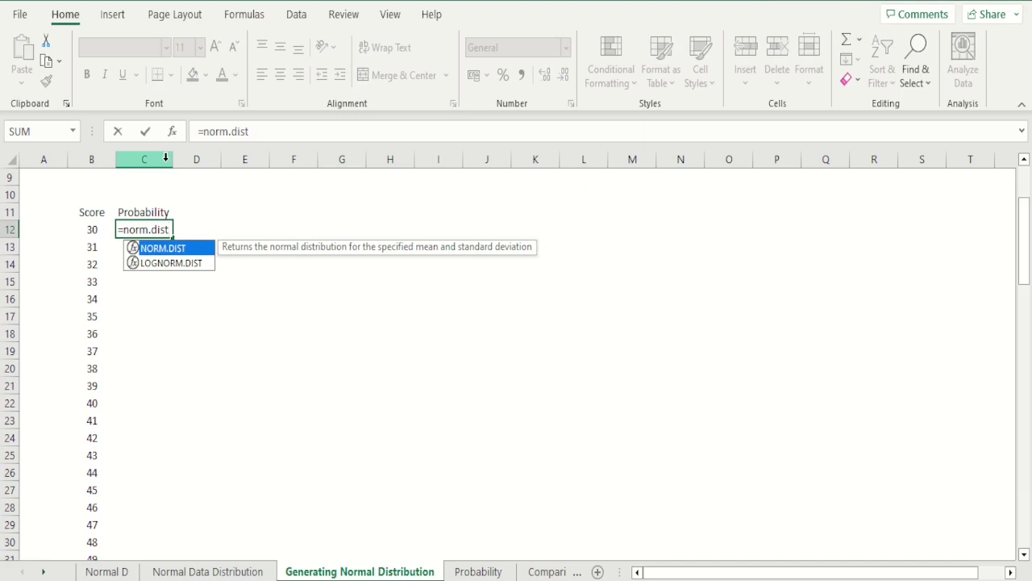
pyautogui.write('(')
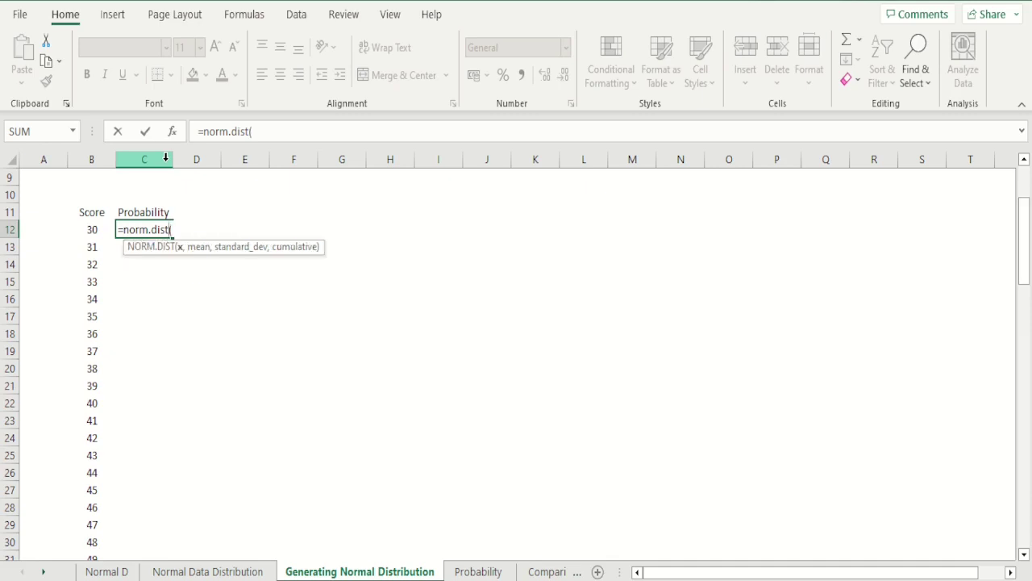
pyautogui.click(95, 229)
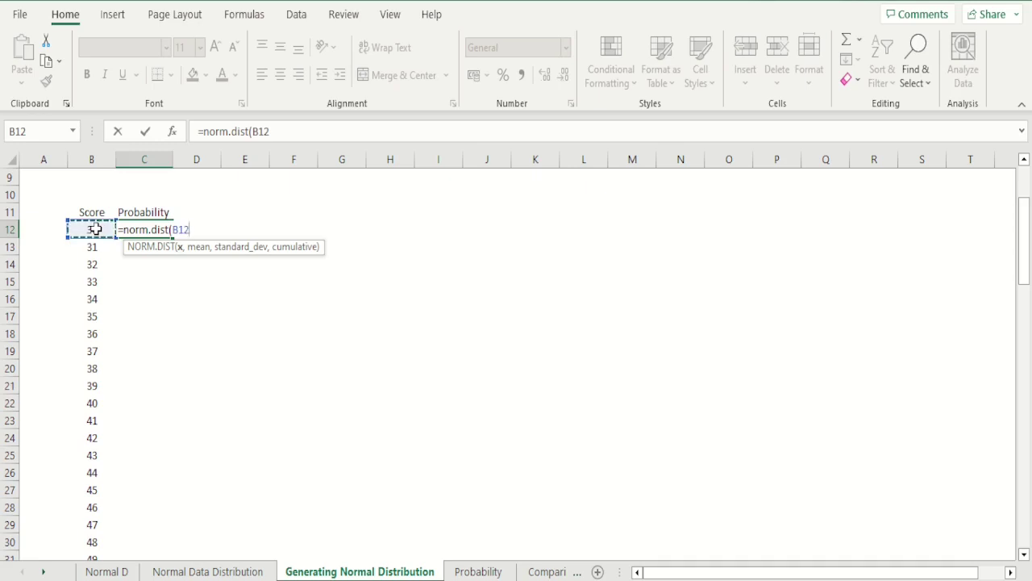
pyautogui.write(',60,10')
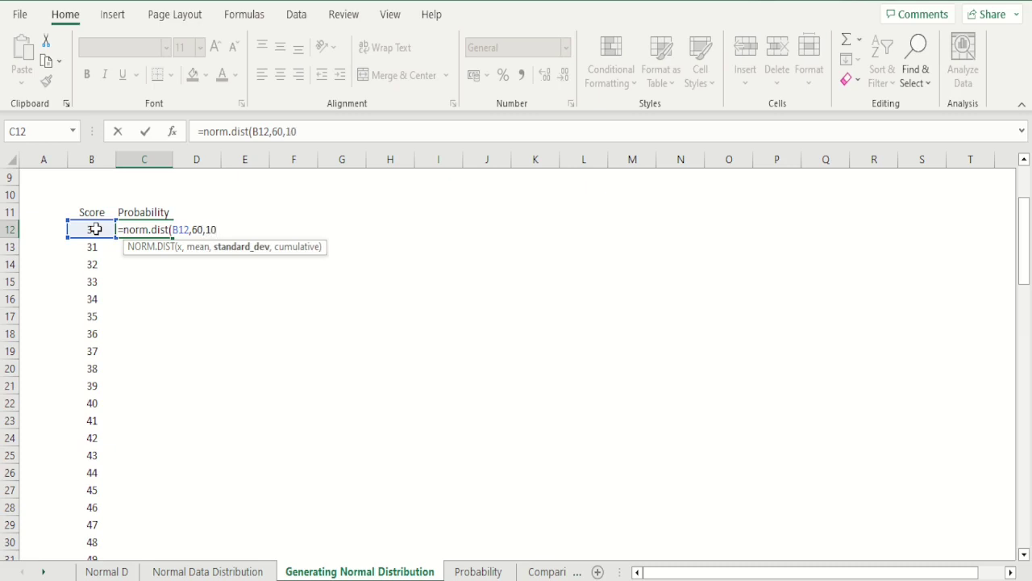
pyautogui.write(',')
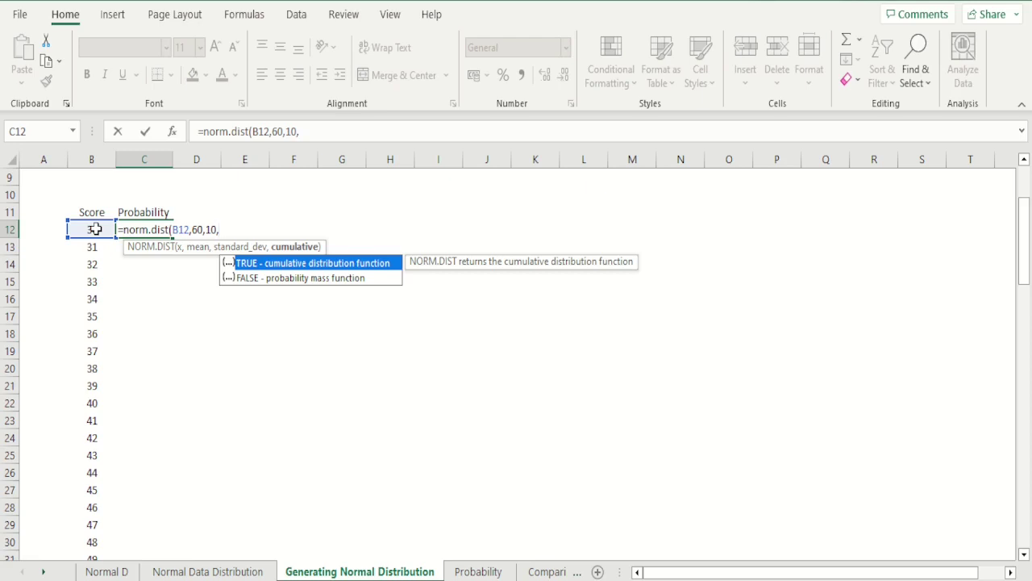
pyautogui.write('FALSE')
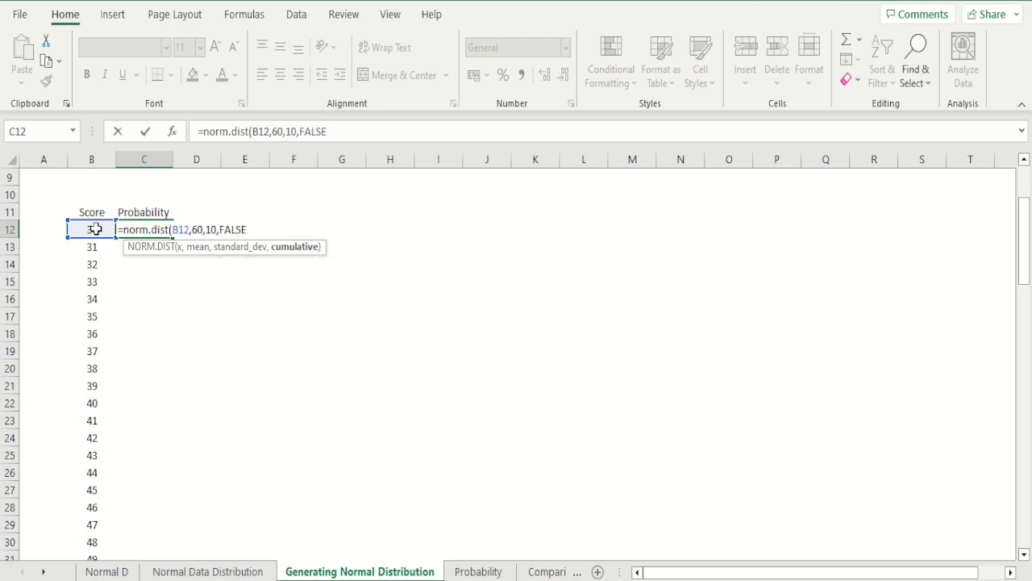
pyautogui.write(')')
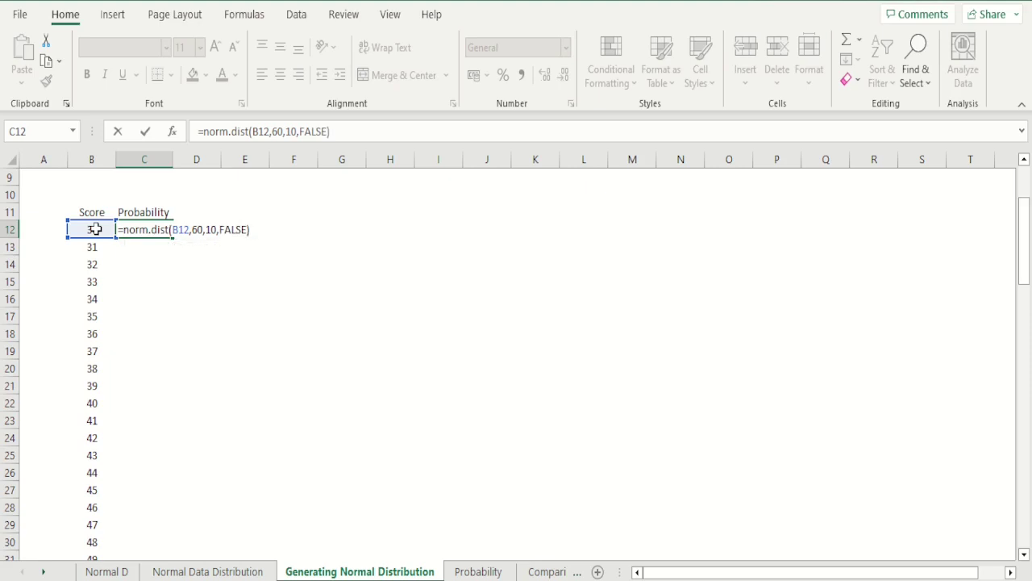
pyautogui.press('Return')
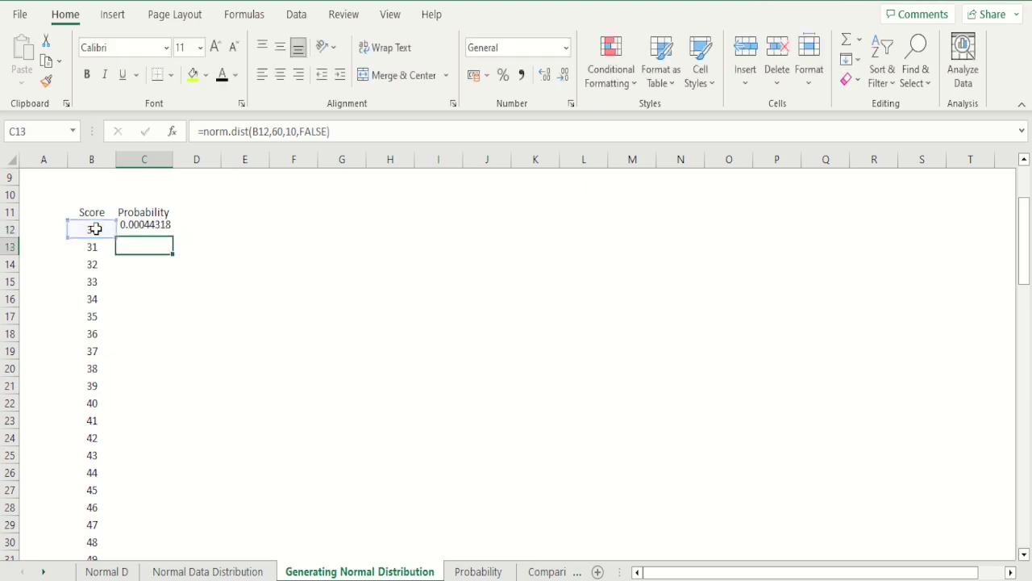
# Step: Fill the NORM.DIST formula from C12 down to C72, alongside the last score
pyautogui.click(153, 228)
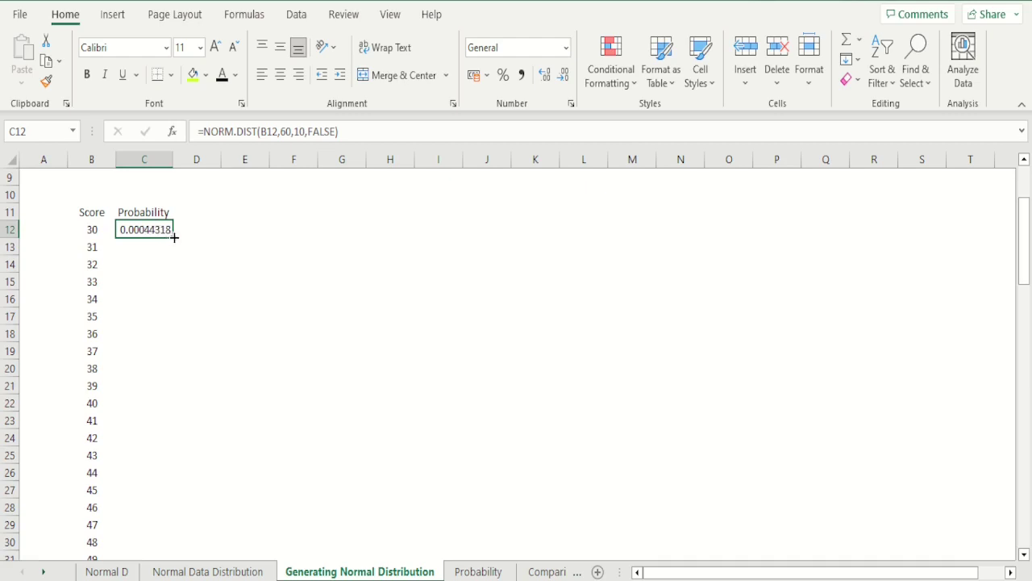
pyautogui.moveTo(174, 238); pyautogui.dragTo(152, 528)
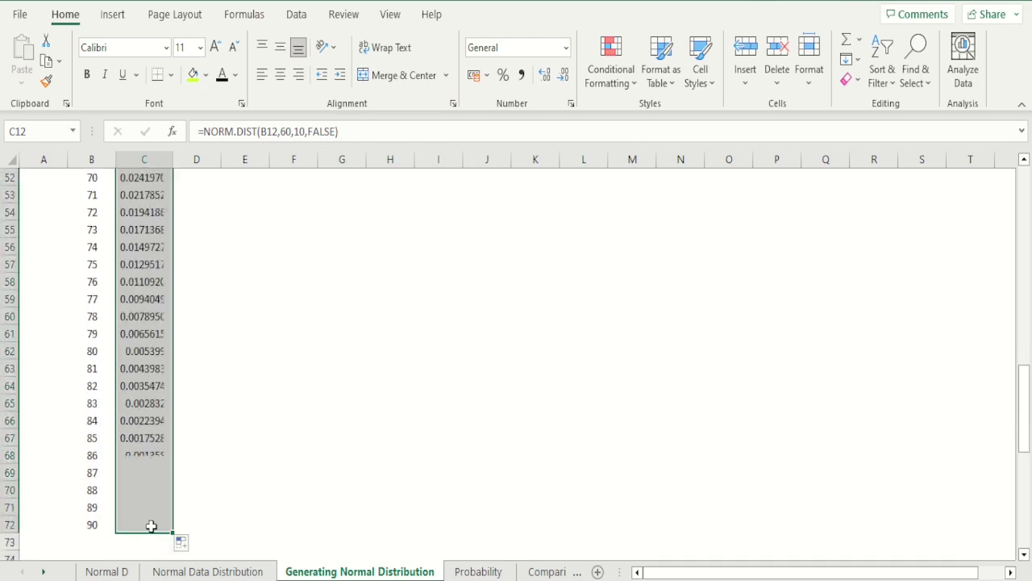
pyautogui.click(157, 527)
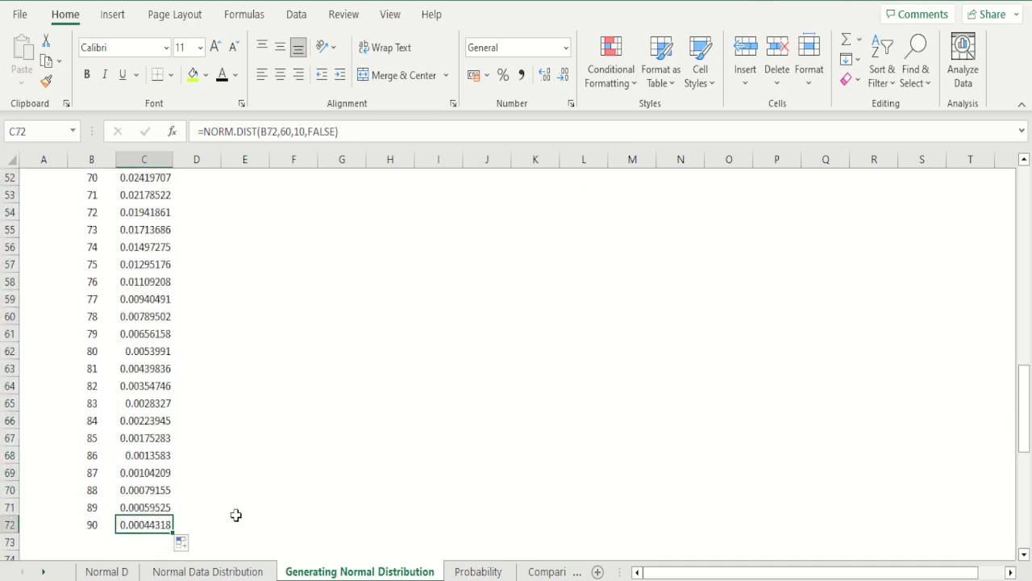
# Step: Review the probabilities in column C from the last score back up to the first
pyautogui.press('Up')
pyautogui.press('Up')
pyautogui.press('Up')
pyautogui.press('Up')
pyautogui.press('Up')
pyautogui.press('Up')
pyautogui.press('Up')
pyautogui.press('Up')
pyautogui.press('Up')
pyautogui.press('Up')
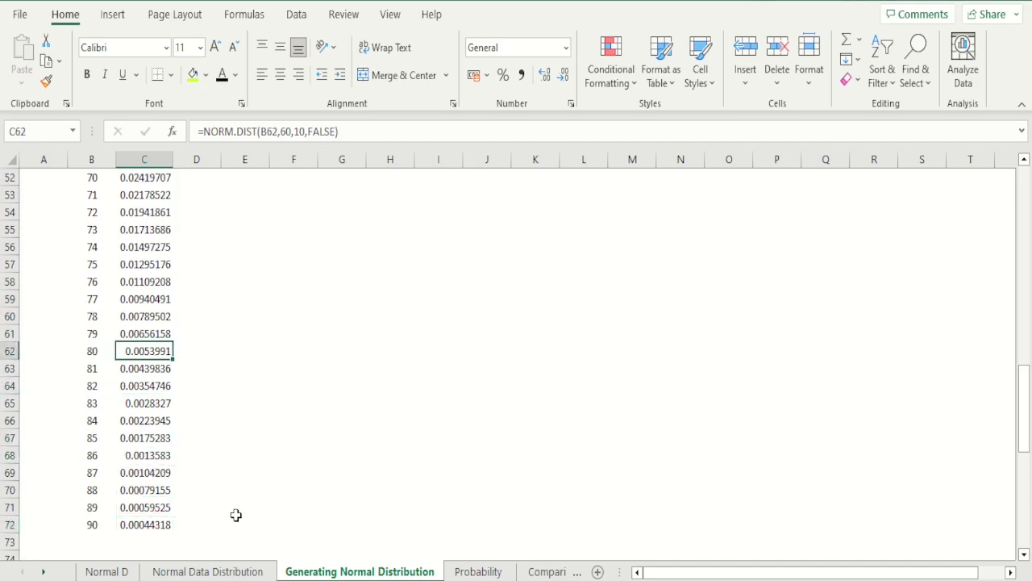
pyautogui.press('Up')
pyautogui.press('Up')
pyautogui.press('Up')
pyautogui.press('Up')
pyautogui.press('Up')
pyautogui.press('Up')
pyautogui.press('Up')
pyautogui.press('Up')
pyautogui.press('Up')
pyautogui.press('Up')
pyautogui.press('Up')
pyautogui.press('Up')
pyautogui.press('Up')
pyautogui.press('Up')
pyautogui.press('Up')
pyautogui.press('Up')
pyautogui.press('Up')
pyautogui.press('Up')
pyautogui.press('Up')
pyautogui.press('Up')
pyautogui.hotkey('ctrl', 'shift', 'Up')
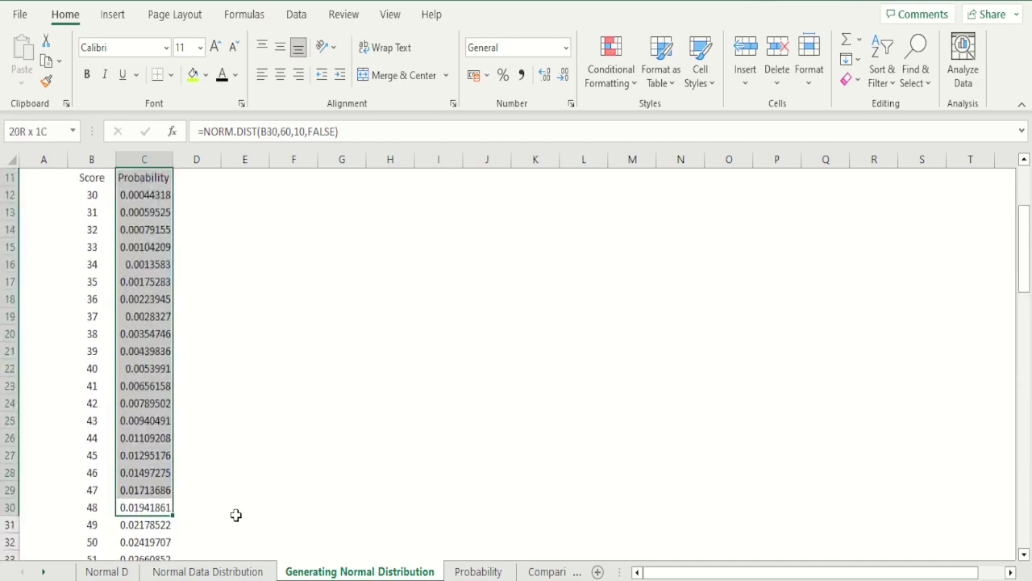
pyautogui.hotkey('ctrl', 'Up')
pyautogui.press('Down')
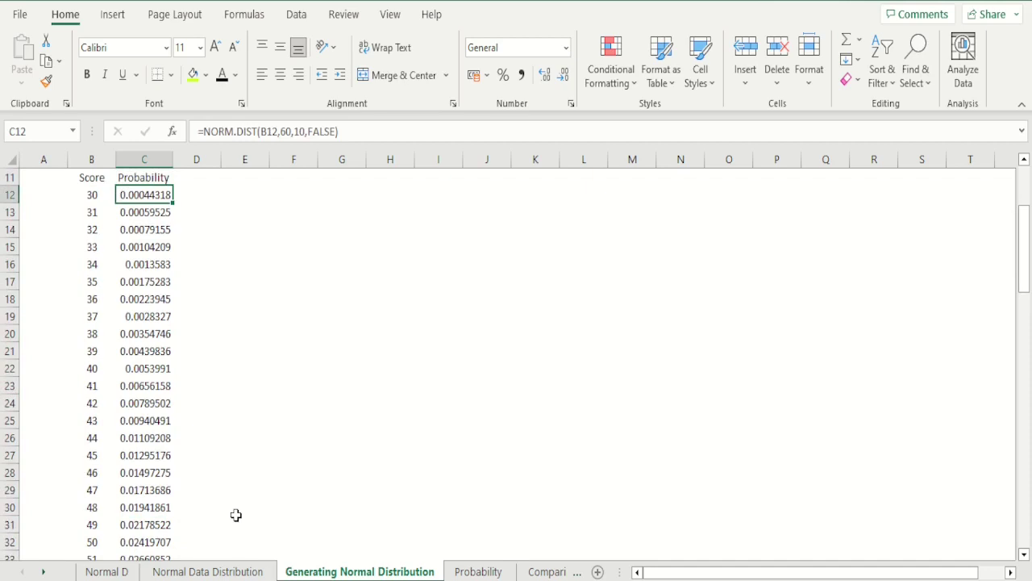
# Step: Examine how the probabilities in column C change from the lowest scores down to the mean score of 60
pyautogui.press('Down')
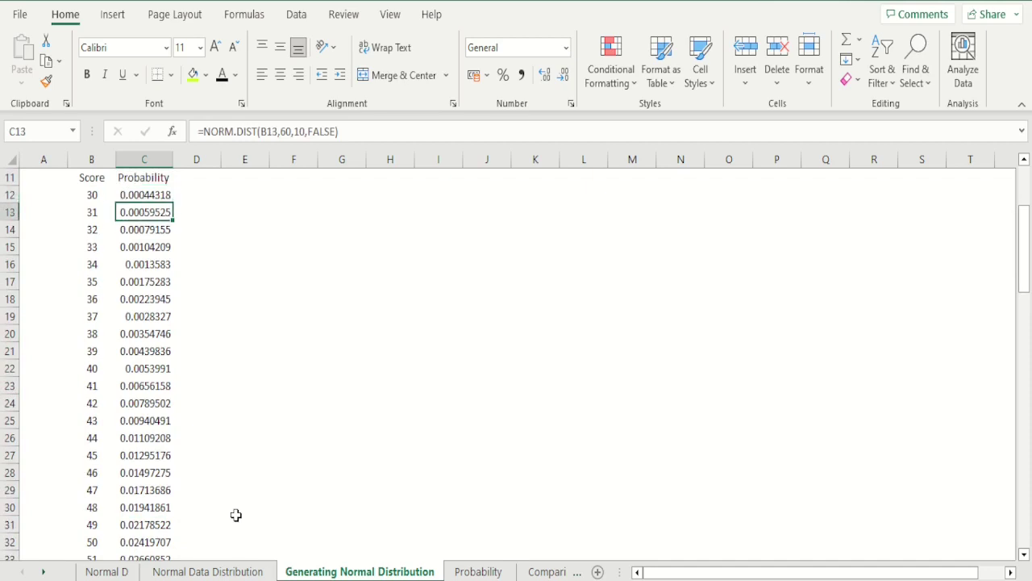
pyautogui.press('Up')
pyautogui.press('Left')
pyautogui.press('Down')
pyautogui.press('Right')
pyautogui.press('Down')
pyautogui.press('Down')
pyautogui.press('Down')
pyautogui.press('Down')
pyautogui.press('Down')
pyautogui.press('Down')
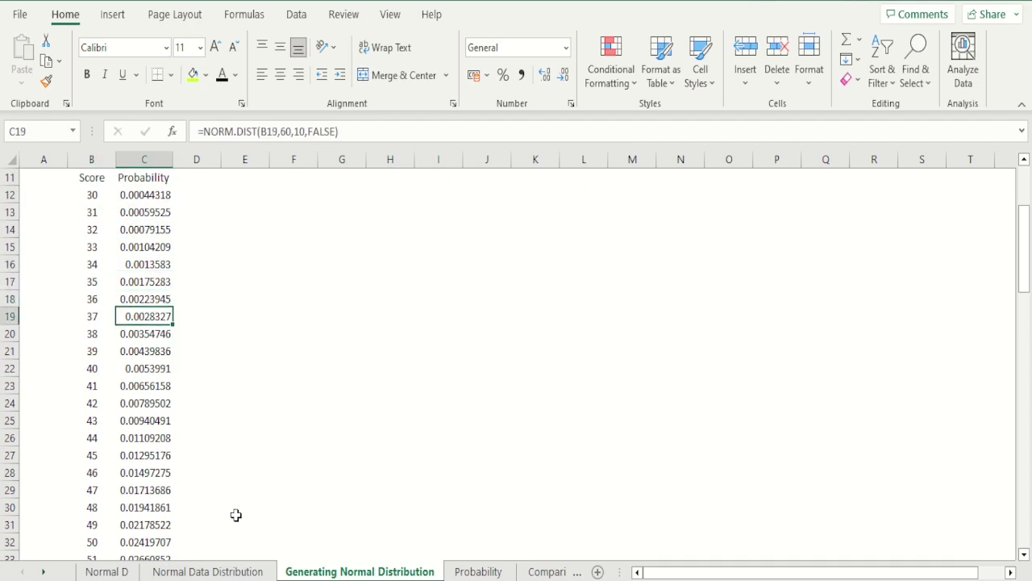
pyautogui.press('Down')
pyautogui.press('Down')
pyautogui.press('Down')
pyautogui.press('Down')
pyautogui.press('Down')
pyautogui.press('Down')
pyautogui.press('Down')
pyautogui.press('Down')
pyautogui.press('Down')
pyautogui.press('Down')
pyautogui.press('Down')
pyautogui.press('Down')
pyautogui.press('Down')
pyautogui.press('Down')
pyautogui.press('Down')
pyautogui.press('Down')
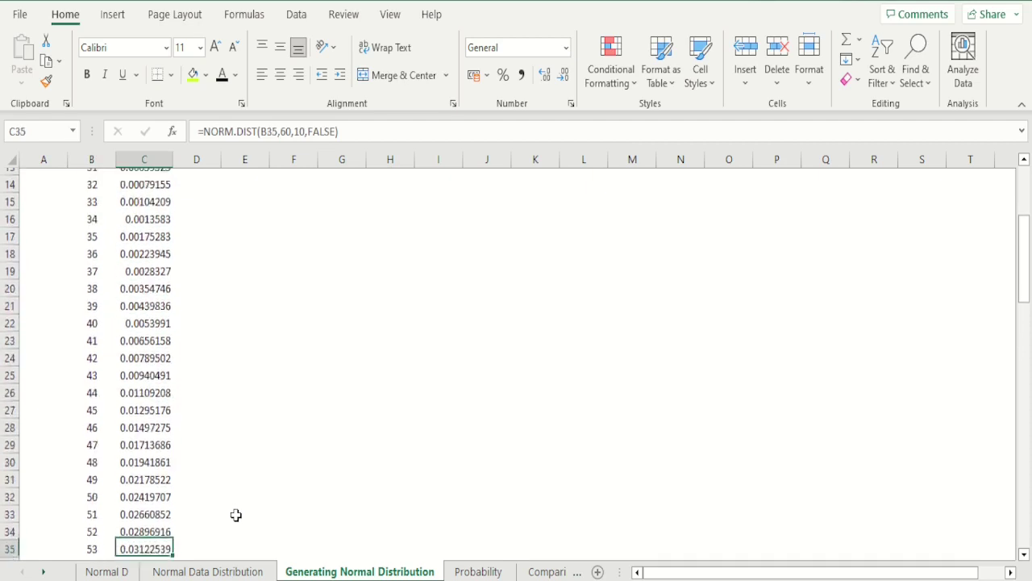
pyautogui.press('Down')
pyautogui.press('Down')
pyautogui.press('Down')
pyautogui.press('Down')
pyautogui.press('Down')
pyautogui.press('Down')
pyautogui.press('Down')
pyautogui.press('Down')
pyautogui.press('Down')
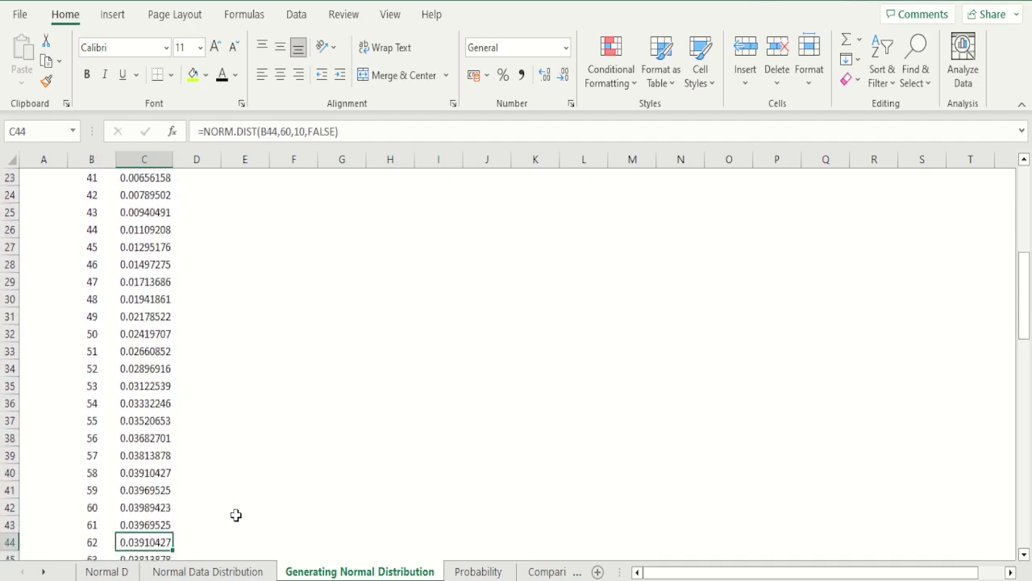
pyautogui.press('Down')
pyautogui.press('Up')
pyautogui.press('Up')
pyautogui.press('Up')
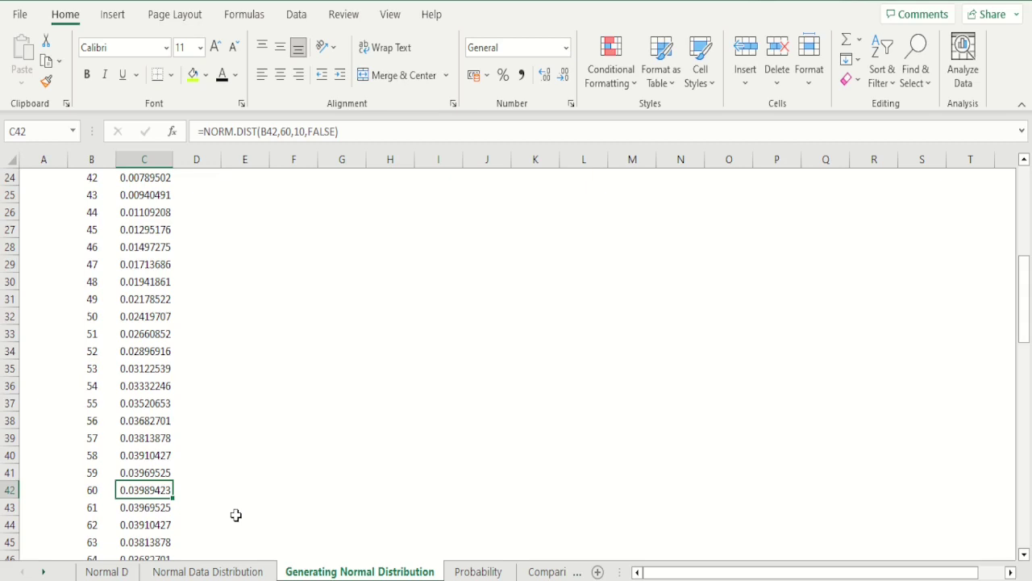
# Step: Insert the recommended Clustered Column chart from the Score and Probability data in B11:C72
pyautogui.hotkey('ctrl', 'shift', 'Up')
pyautogui.hotkey('ctrl', 'Up')
pyautogui.press('Up')
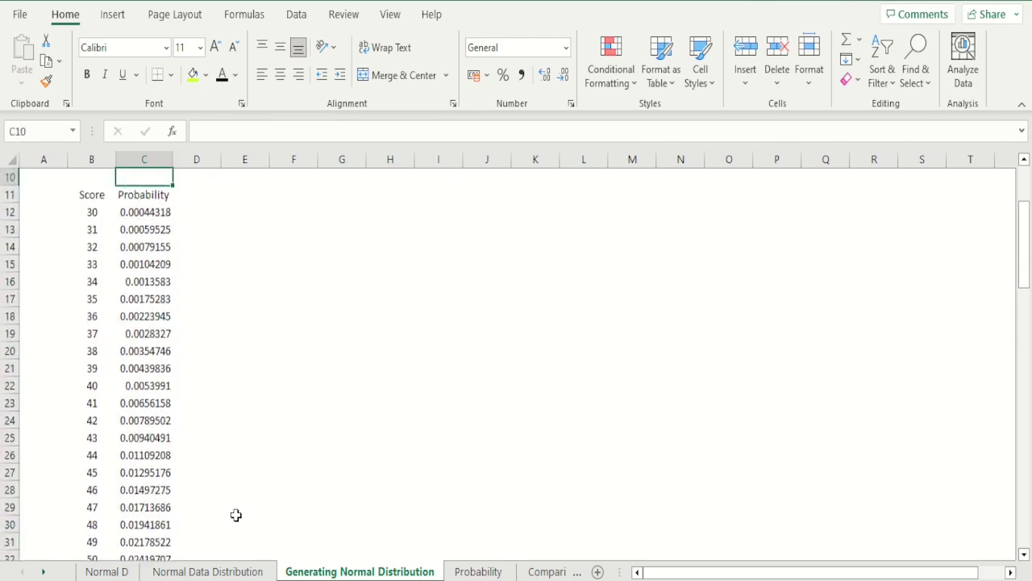
pyautogui.press('Down')
pyautogui.press('Left')
pyautogui.hotkey('shift', 'Right')
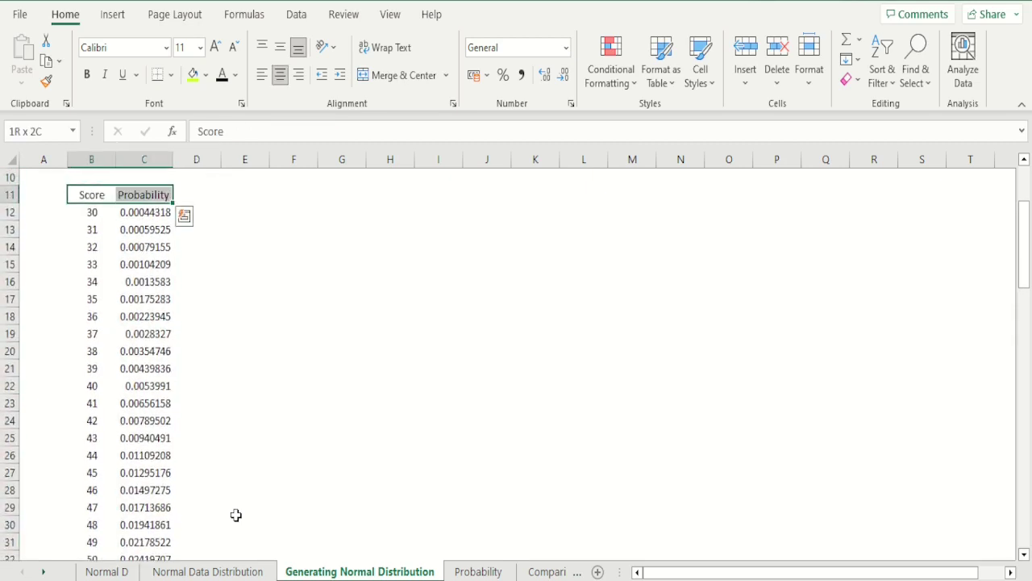
pyautogui.hotkey('ctrl', 'shift', 'Down')
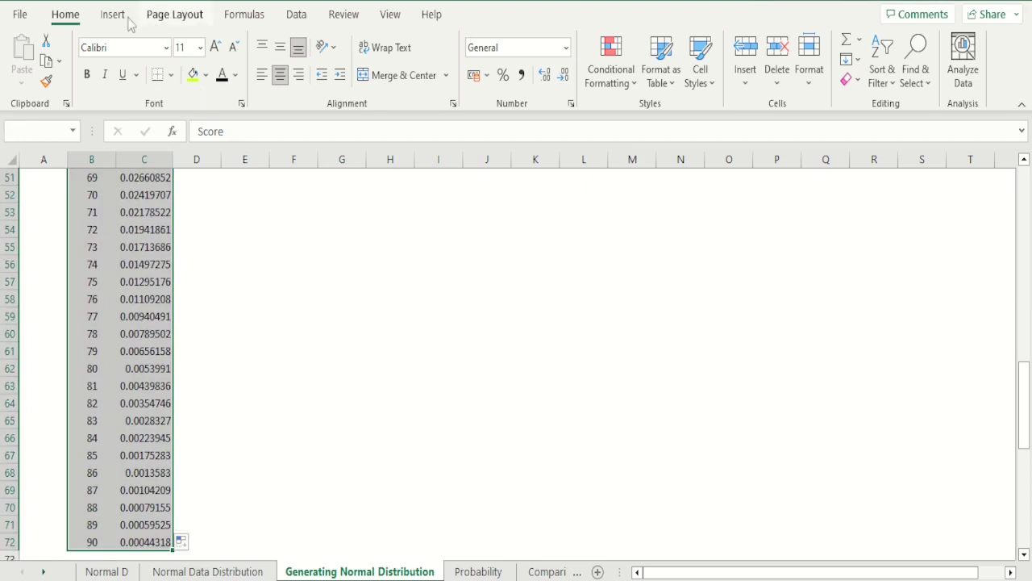
pyautogui.click(123, 16)
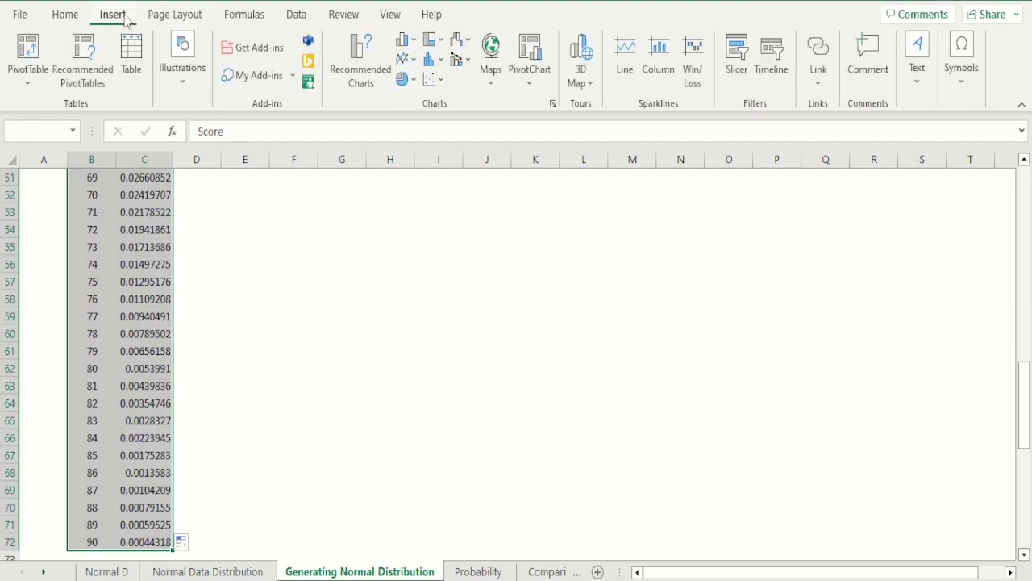
pyautogui.click(364, 81)
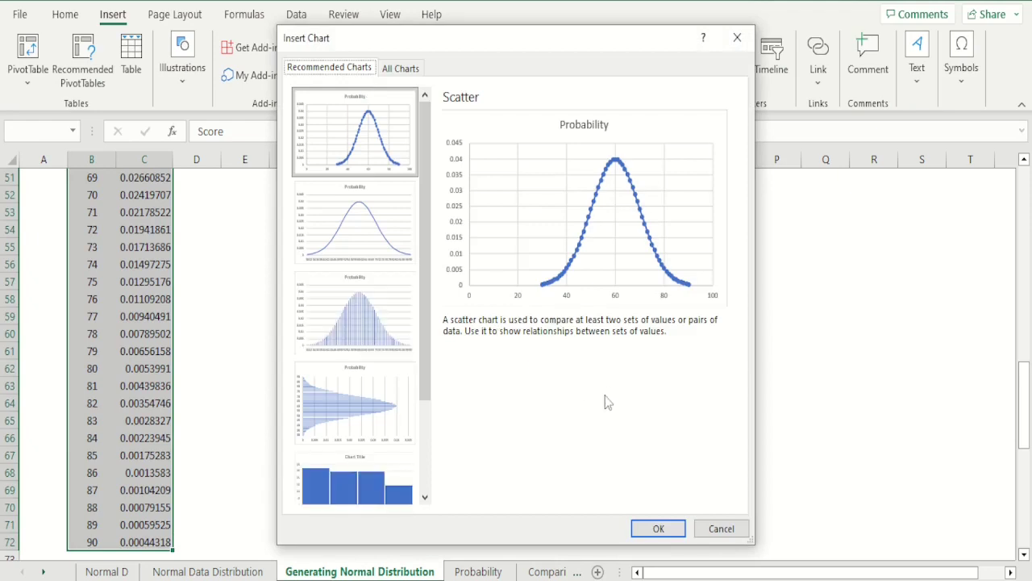
pyautogui.click(373, 327)
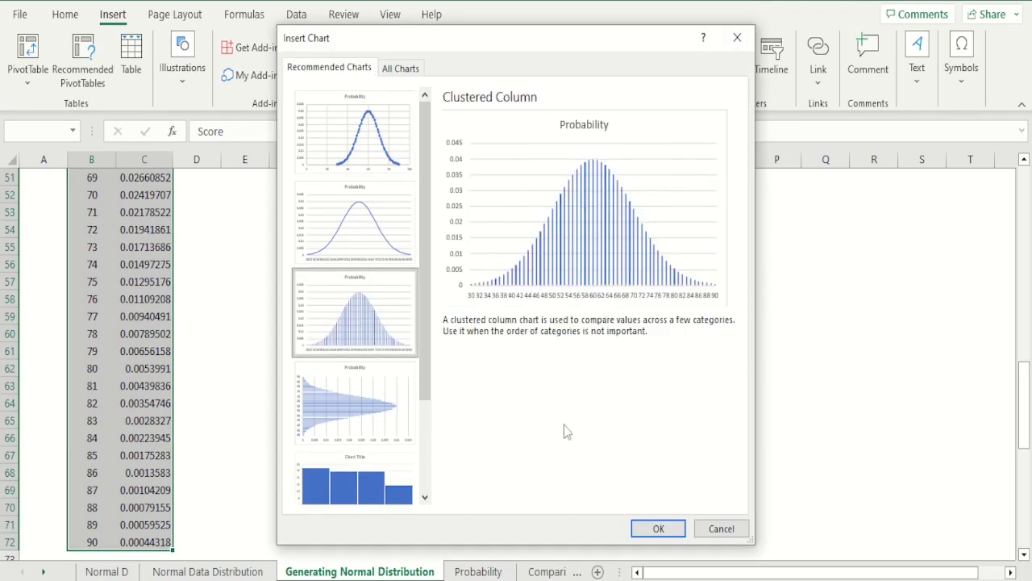
pyautogui.click(660, 528)
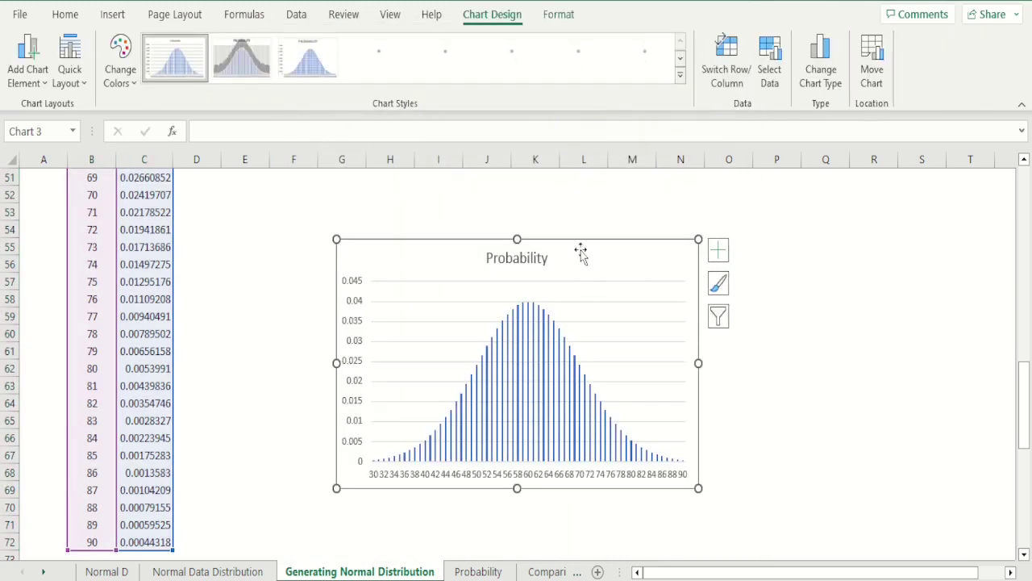
# Step: Move the Probability chart up beside the start of the data, with its upper edge at row 12 in column D
pyautogui.moveTo(576, 241); pyautogui.dragTo(473, 189)
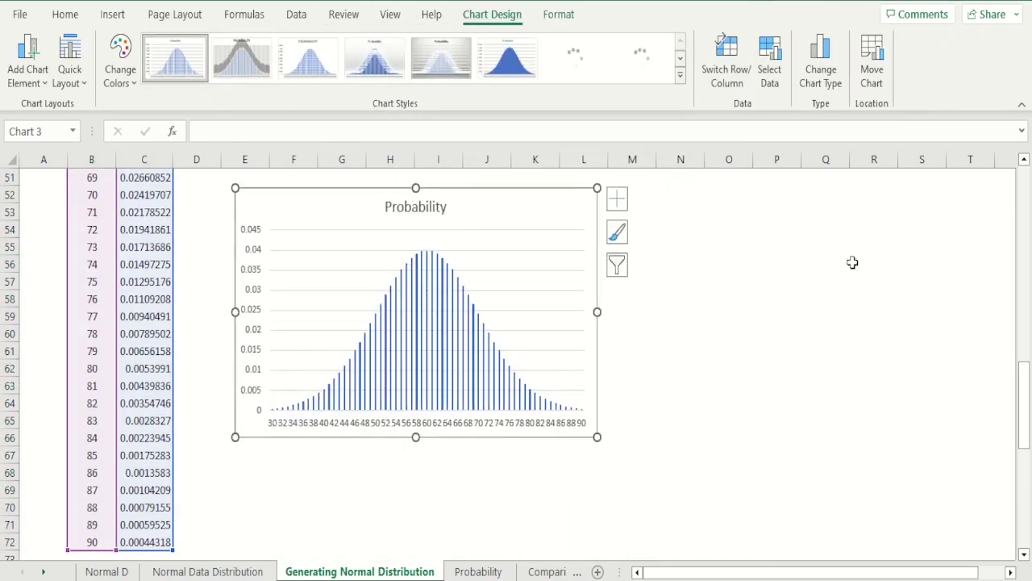
pyautogui.moveTo(1028, 385)
pyautogui.mouseDown()
pyautogui.moveTo(1015, 300)
pyautogui.moveTo(1023, 389)
pyautogui.mouseUp()
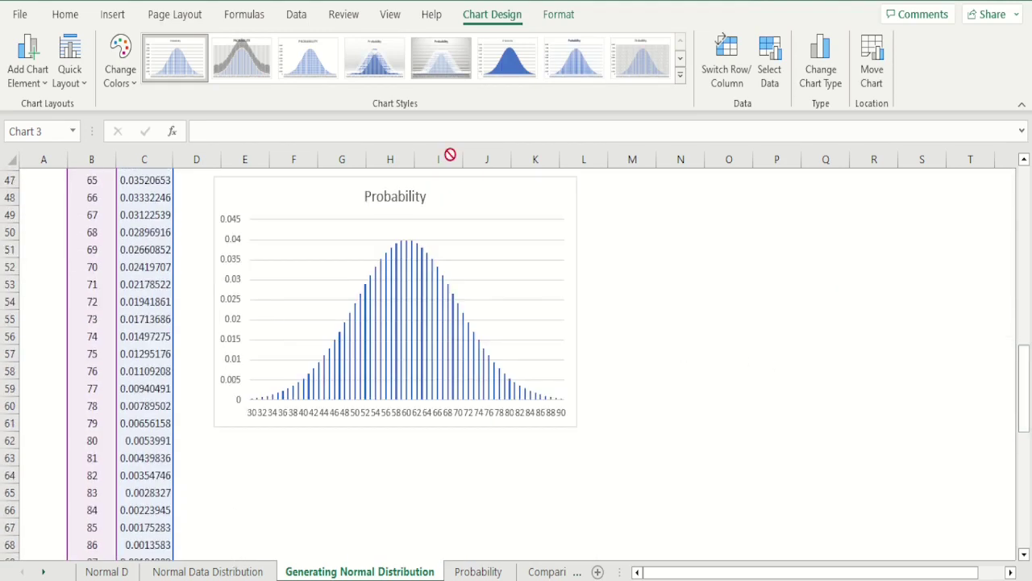
pyautogui.moveTo(1023, 348)
pyautogui.mouseDown()
pyautogui.moveTo(1023, 361)
pyautogui.moveTo(1023, 348)
pyautogui.mouseUp()
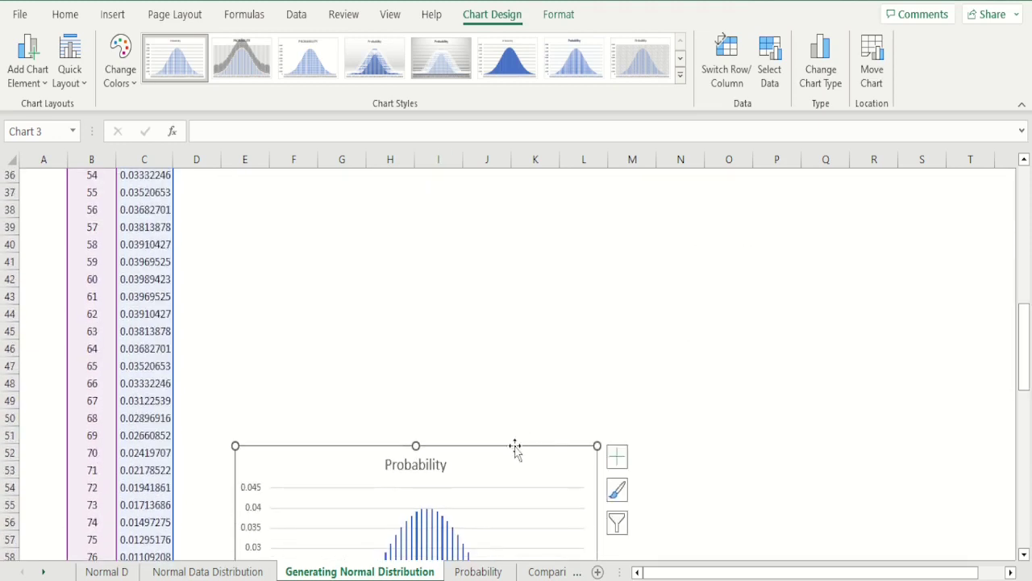
pyautogui.moveTo(516, 444); pyautogui.dragTo(473, 184)
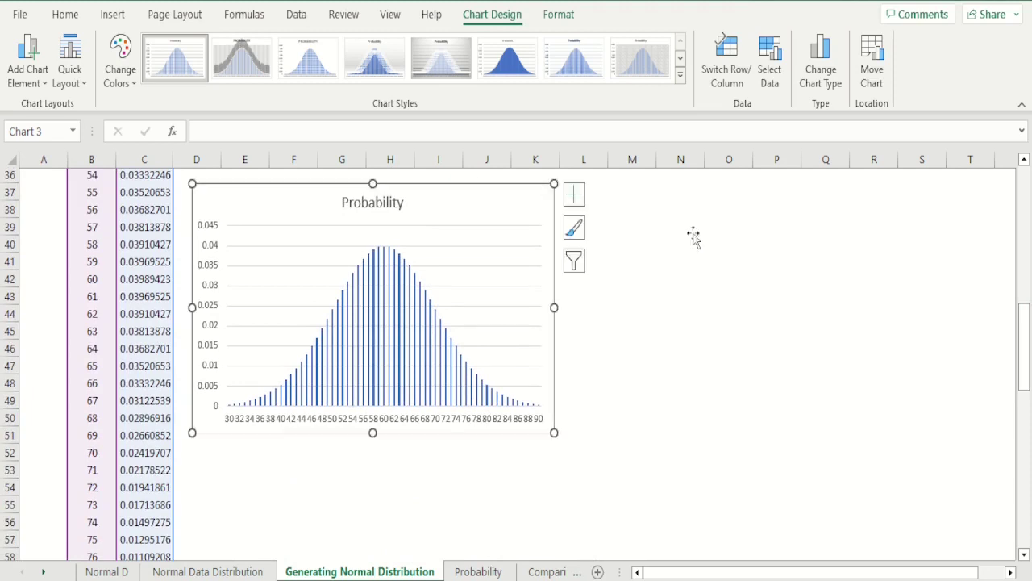
pyautogui.moveTo(1023, 365); pyautogui.dragTo(1023, 319)
pyautogui.moveTo(450, 382); pyautogui.dragTo(456, 171)
pyautogui.moveTo(1021, 299); pyautogui.dragTo(1021, 255)
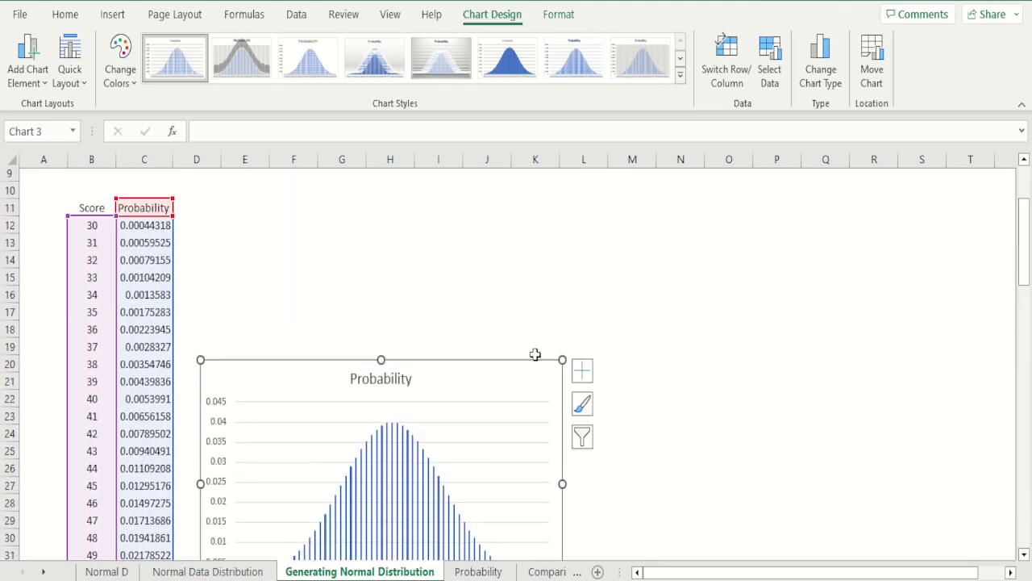
pyautogui.moveTo(481, 361); pyautogui.dragTo(470, 221)
pyautogui.click(667, 372)
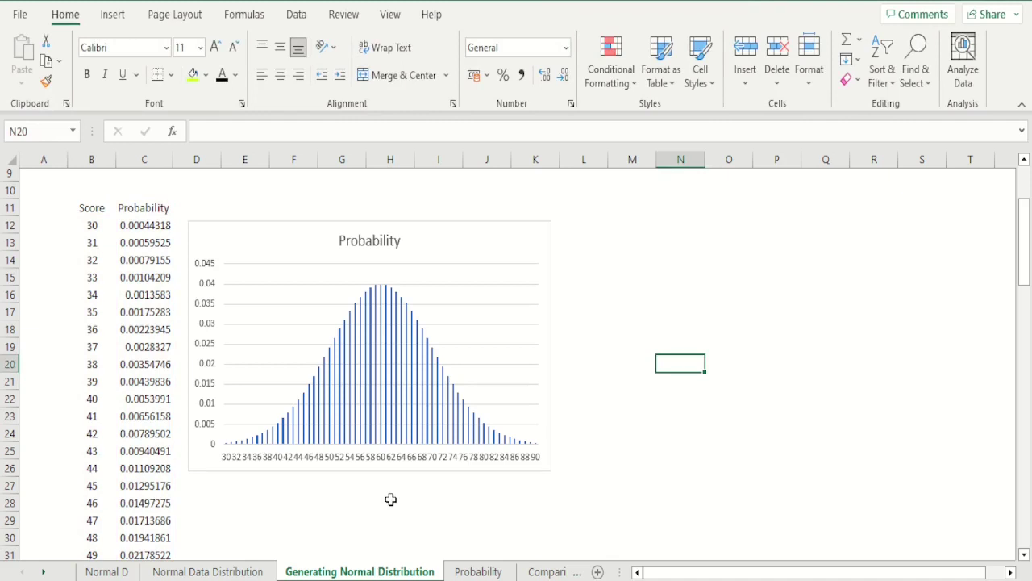
# Step: Fill only the chart column for the score of 60 with red
pyautogui.click(384, 446)
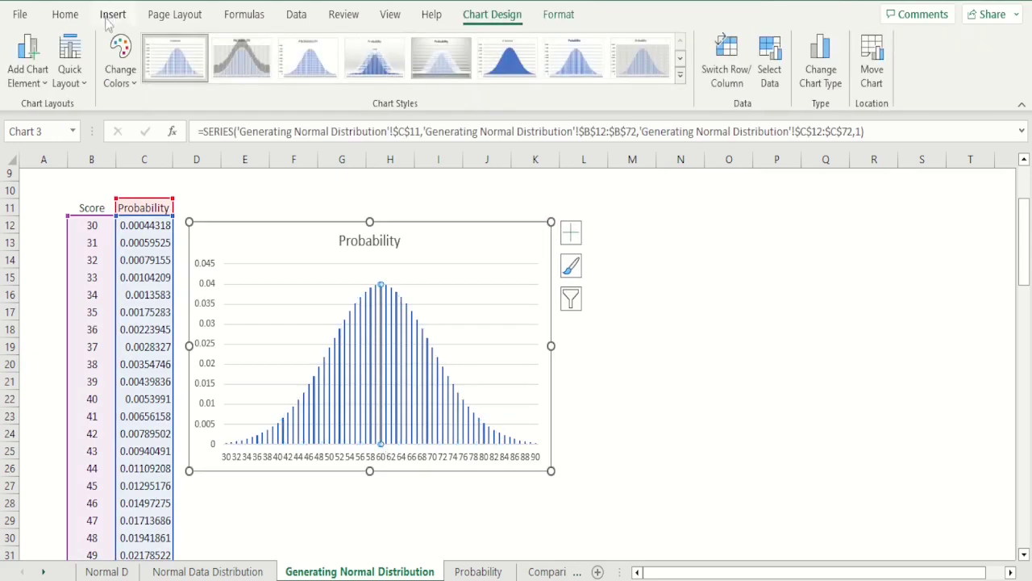
pyautogui.click(69, 16)
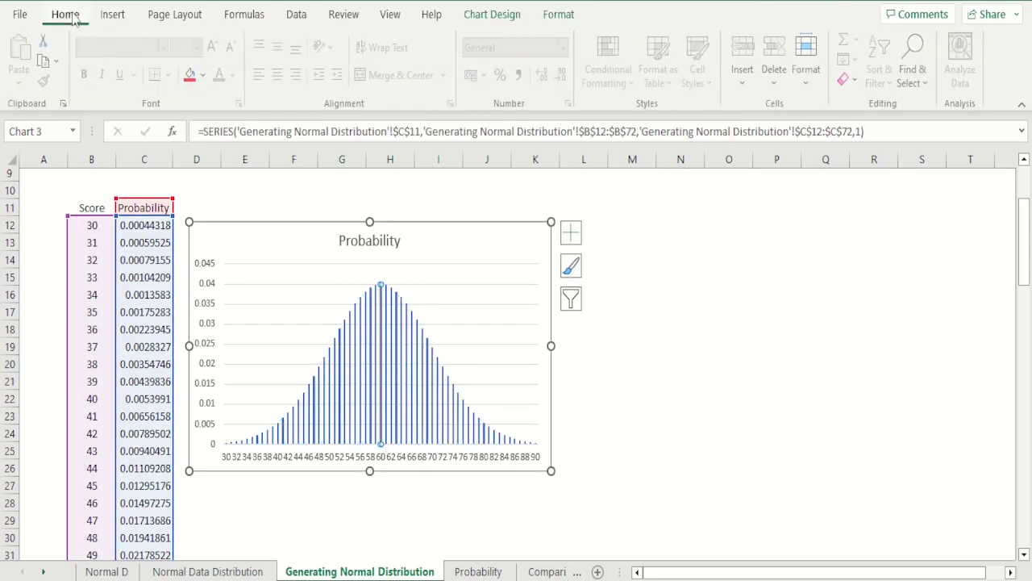
pyautogui.click(193, 79)
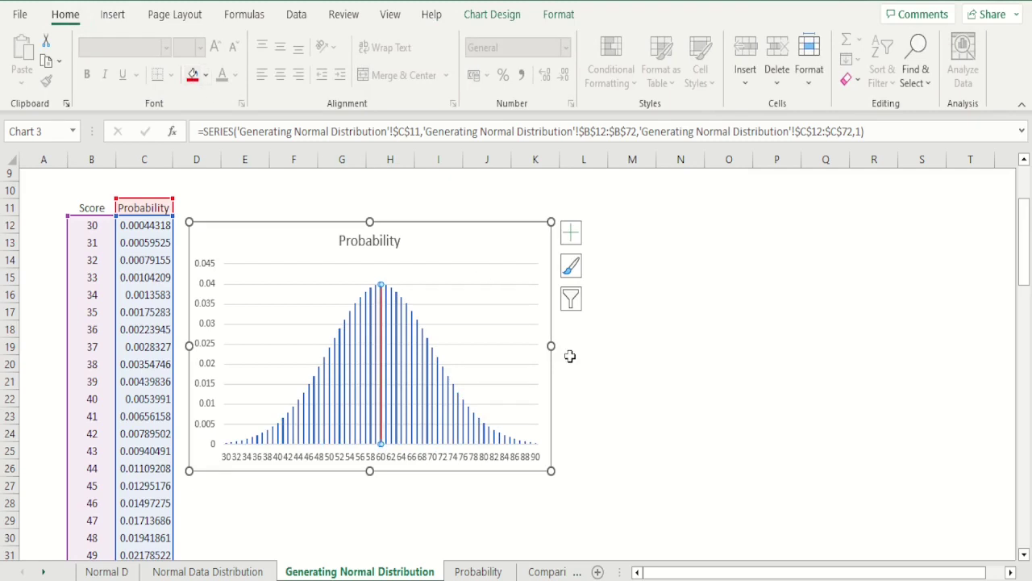
pyautogui.click(617, 361)
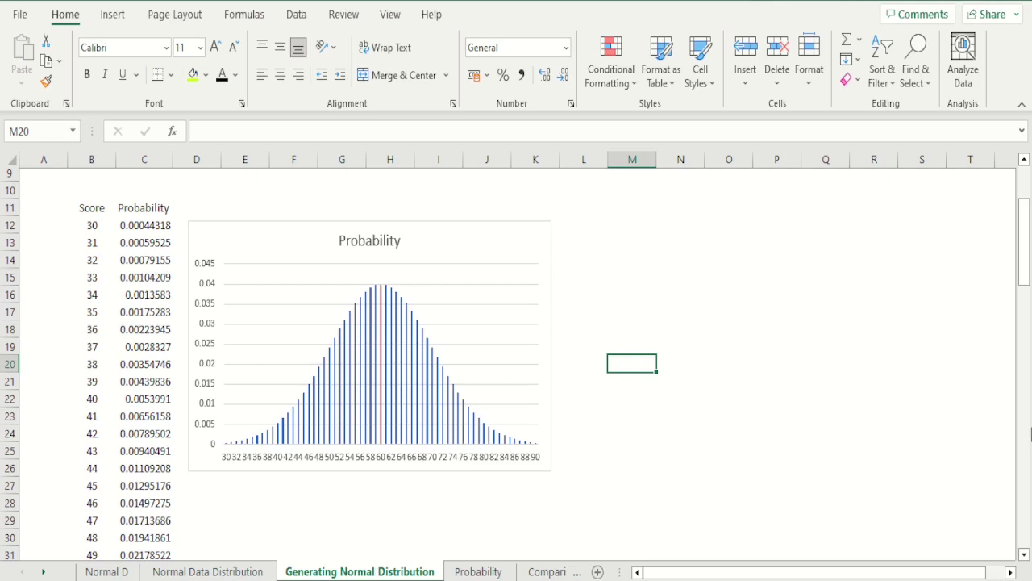
# Step: Copy the Score and Probability headers from B11:C11 to M11:N11 and fit column N's width to its header
pyautogui.moveTo(1026, 281); pyautogui.dragTo(1025, 247)
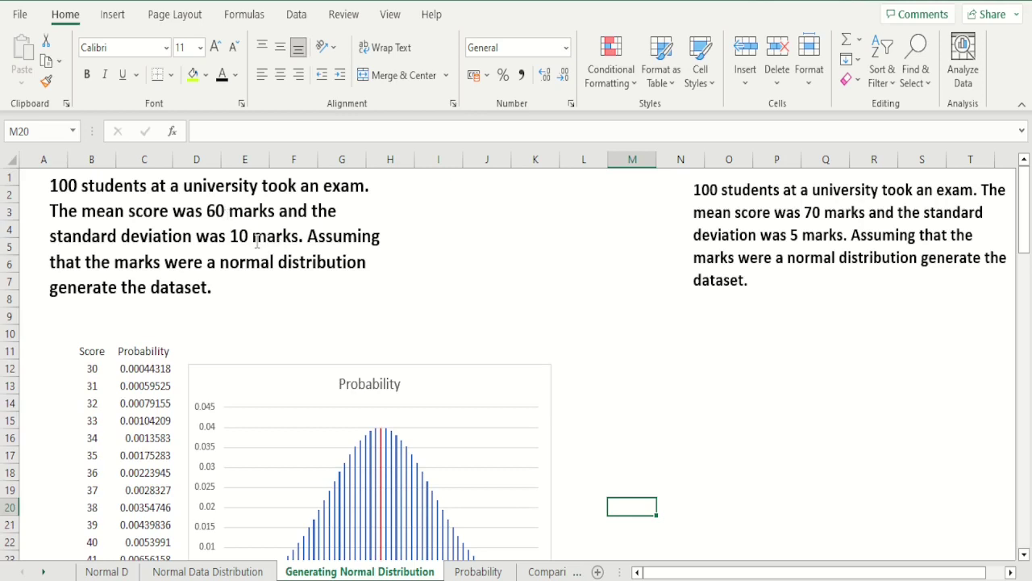
pyautogui.click(895, 436)
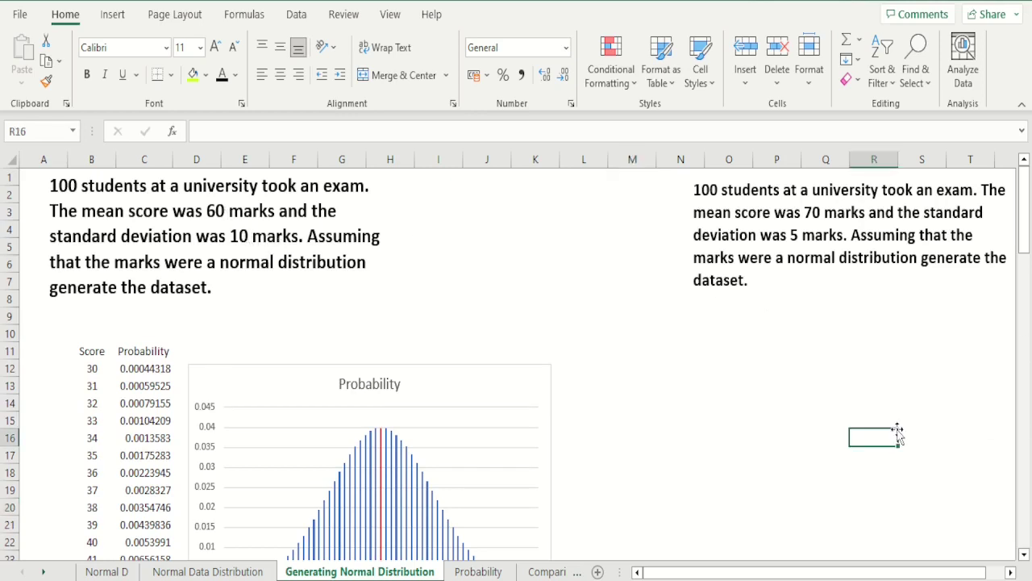
pyautogui.click(93, 357)
pyautogui.hotkey('shift', 'Right')
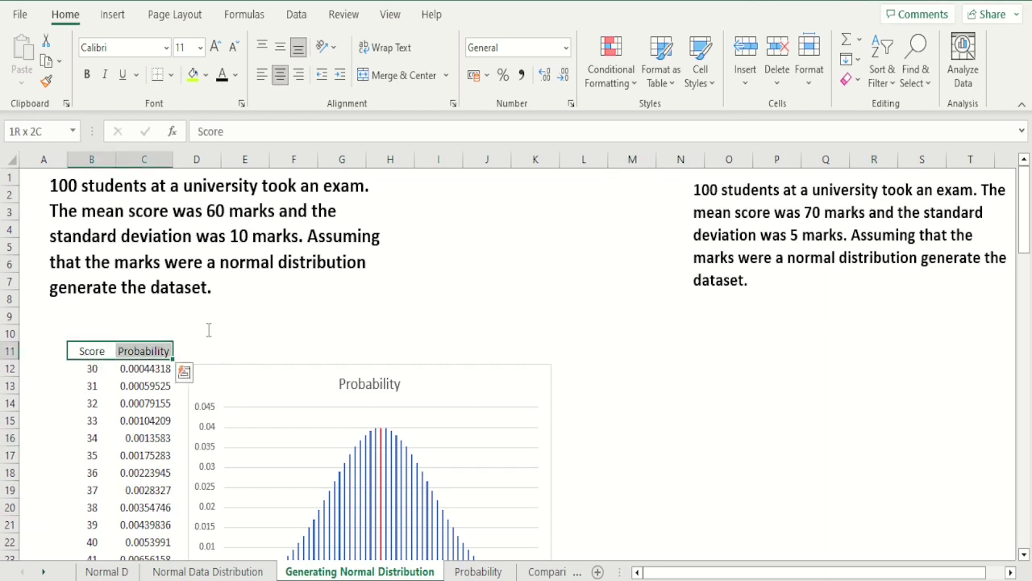
pyautogui.hotkey('shift', 'Left')
pyautogui.hotkey('shift', 'Right')
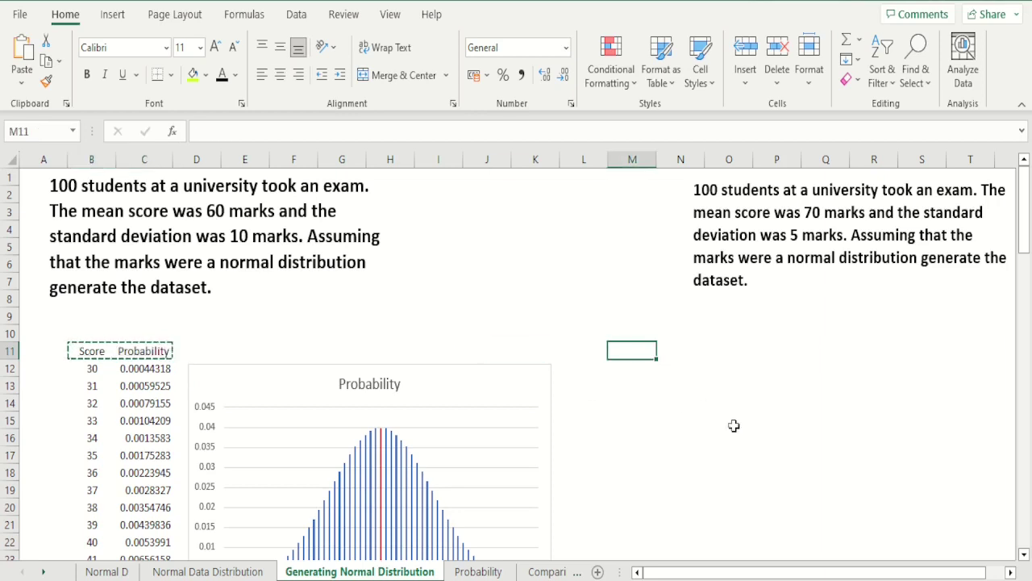
pyautogui.click(651, 350)
pyautogui.hotkey('ctrl', 'v')
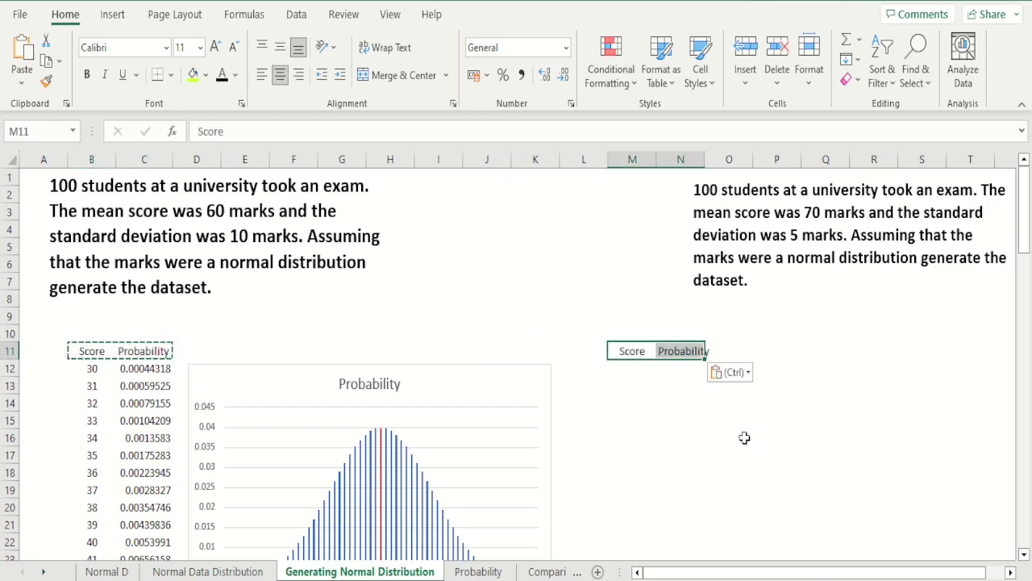
pyautogui.doubleClick(705, 158)
# Step: Calculate the lowest score in M12 with =70-3*5 and center it in the cell
pyautogui.click(650, 372)
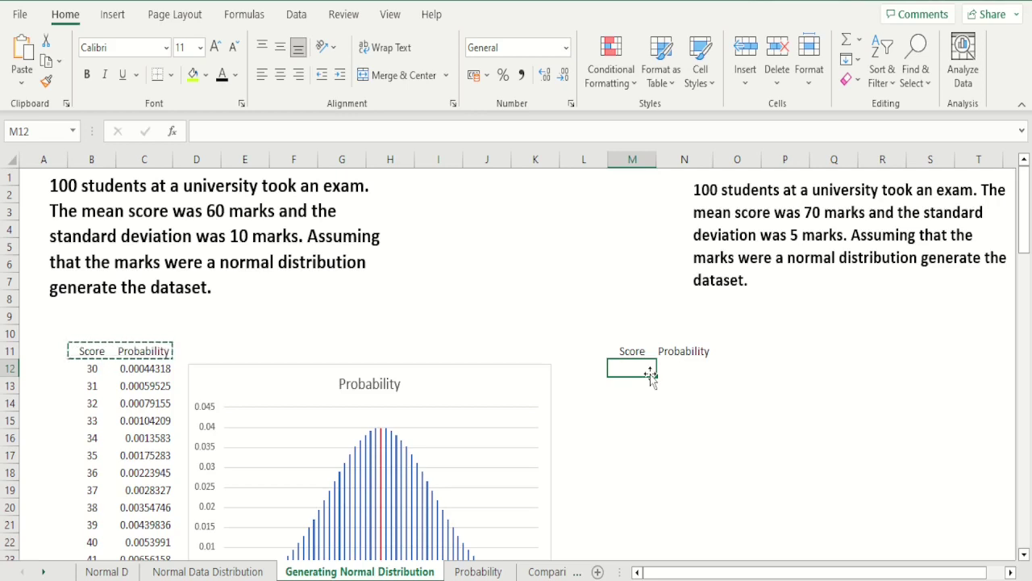
pyautogui.write('=')
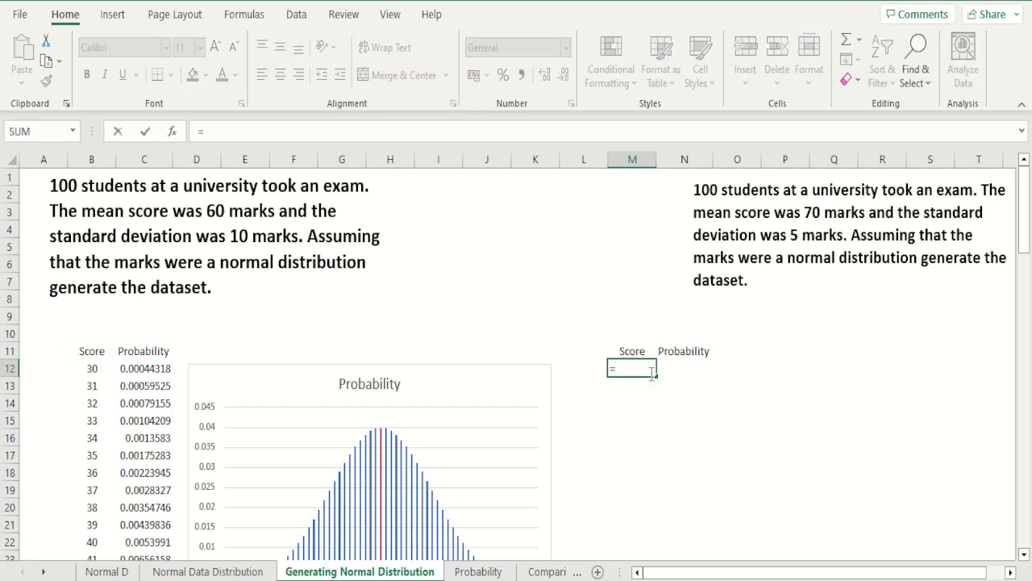
pyautogui.write('70-3*5')
pyautogui.press('Return')
pyautogui.click(646, 368)
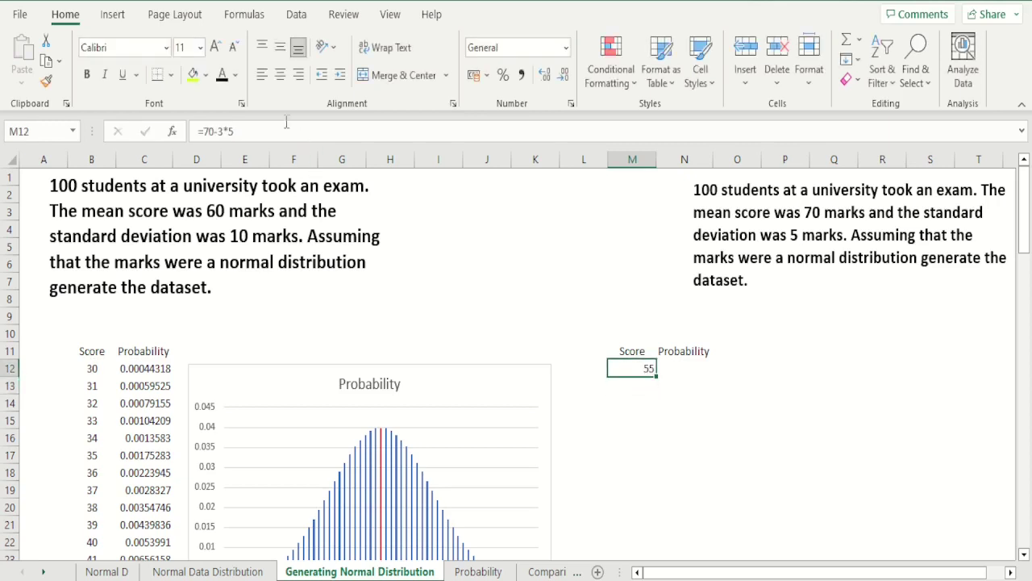
pyautogui.click(280, 75)
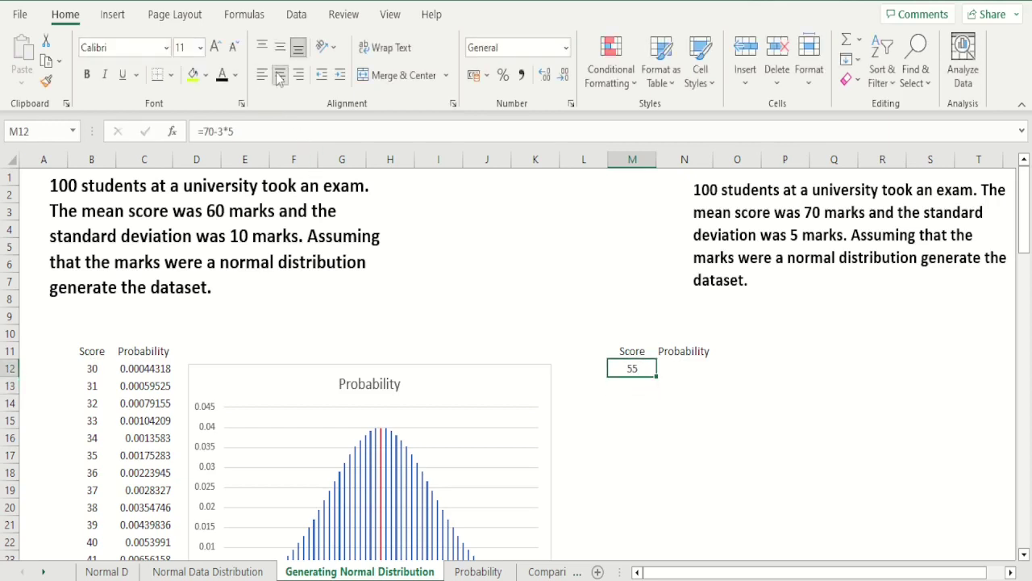
# Step: Work out the highest score with =70+3*5 in M14 and clear that cell again
pyautogui.click(631, 388)
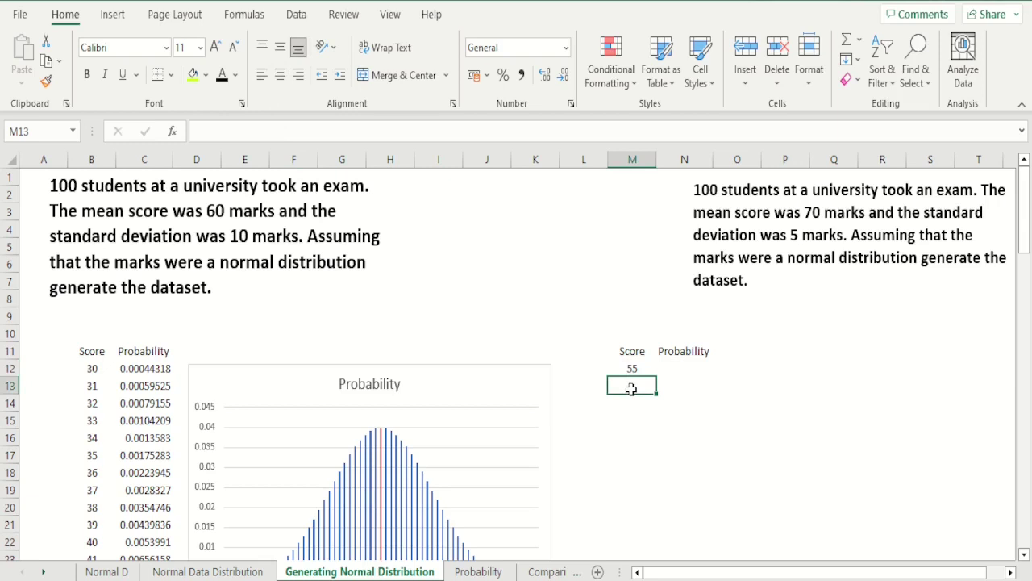
pyautogui.press('Down')
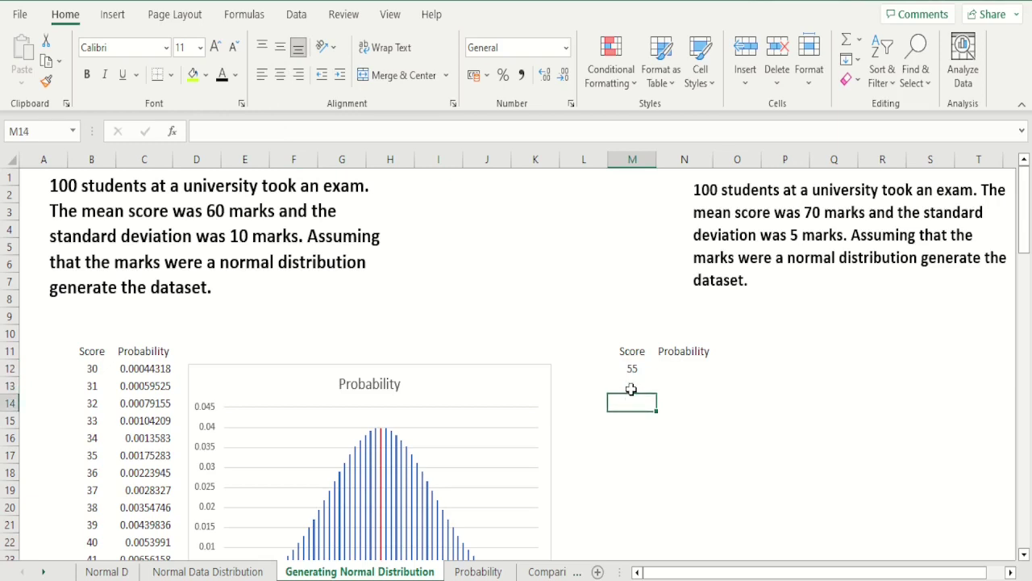
pyautogui.write('=7')
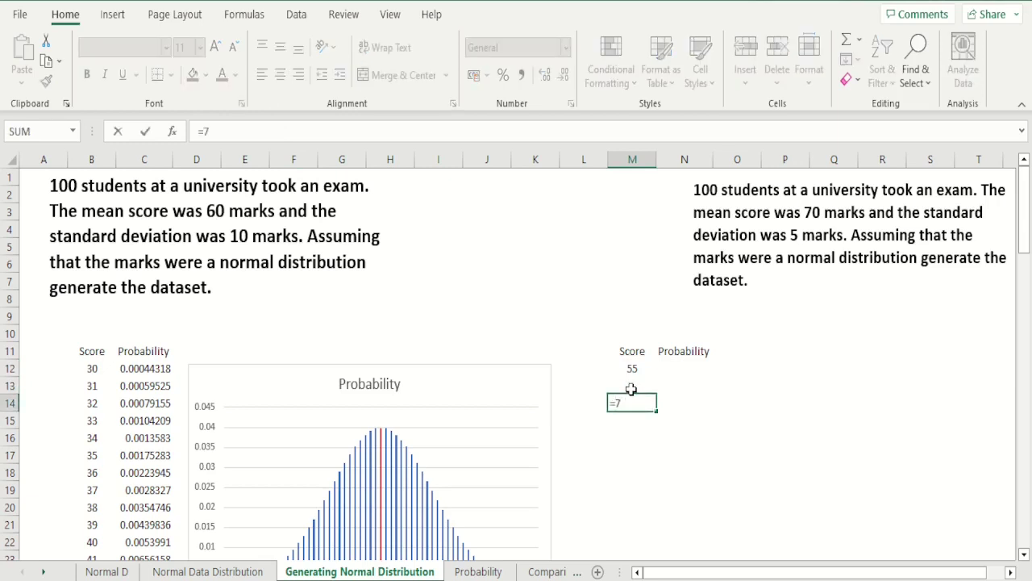
pyautogui.write('0+3*5')
pyautogui.press('Return')
pyautogui.press('Up')
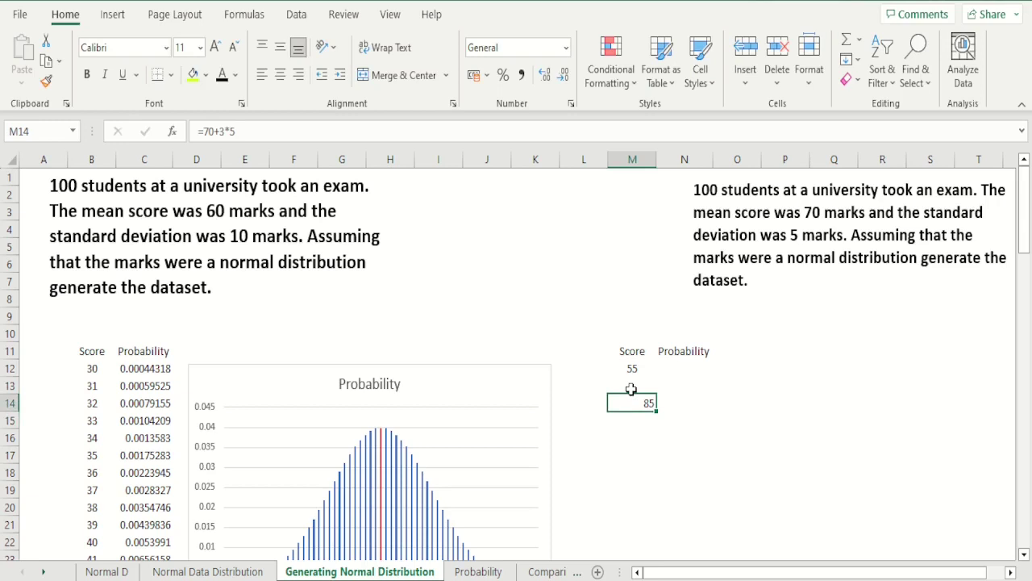
pyautogui.press('Delete')
# Step: Enter =M12+1 in M13 for the next score and center it
pyautogui.press('Up')
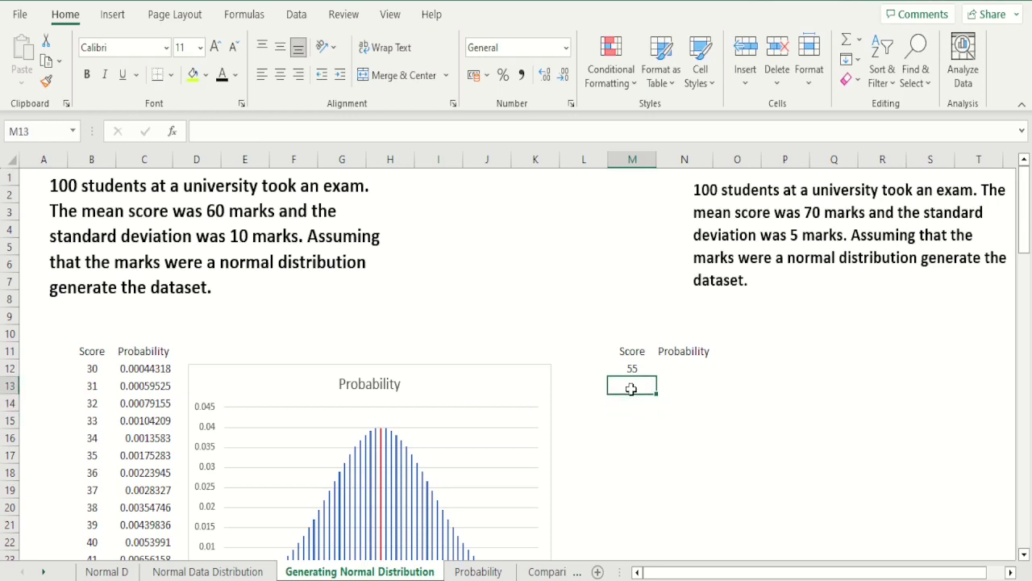
pyautogui.write('=M12+1')
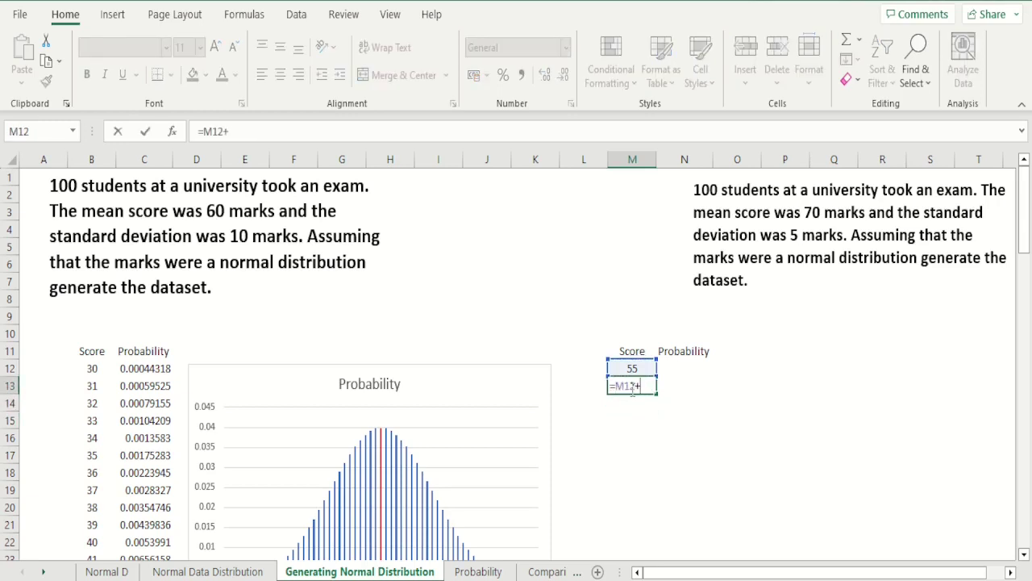
pyautogui.press('Return')
pyautogui.click(631, 389)
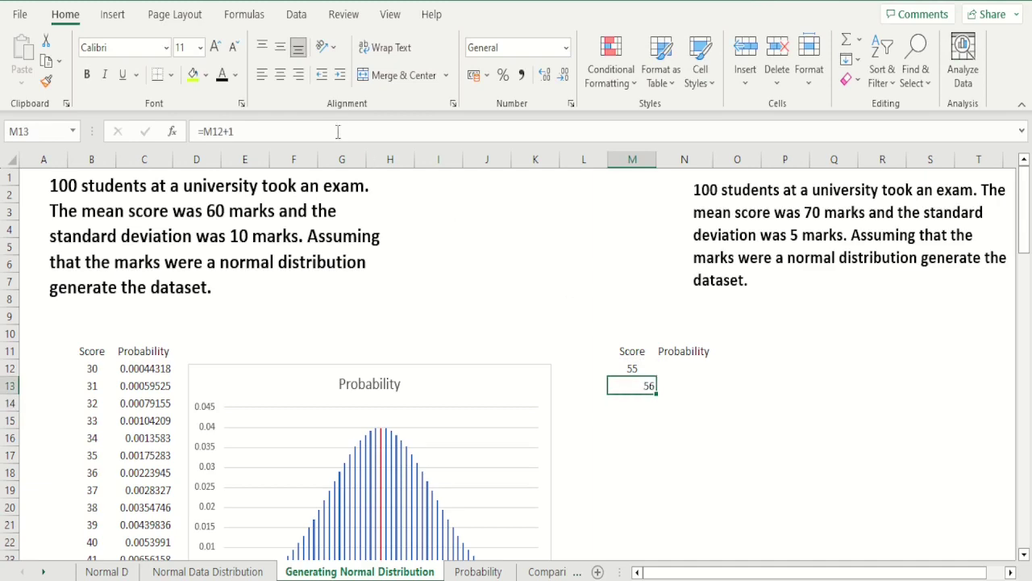
pyautogui.click(280, 74)
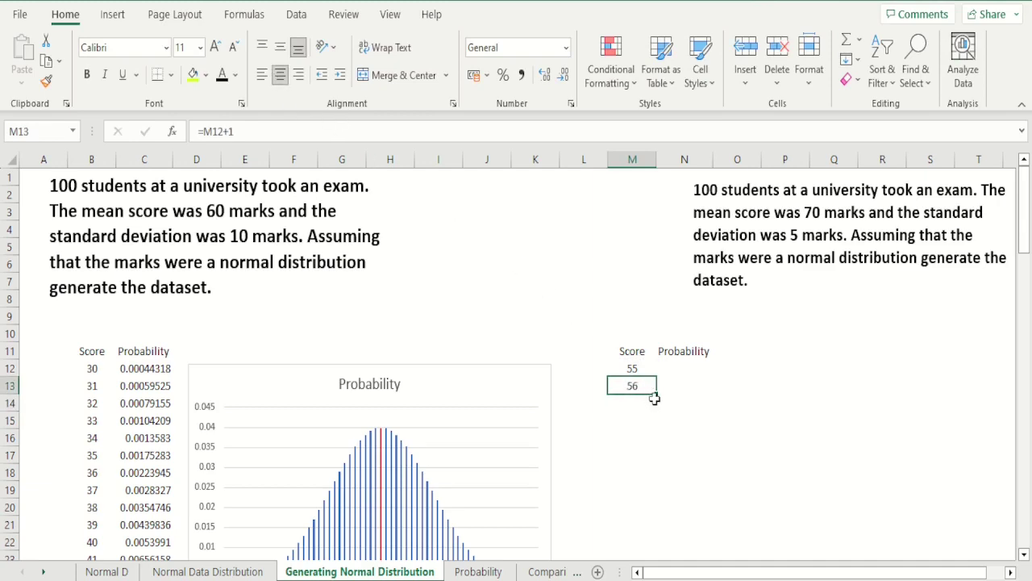
# Step: Fill the score formula from M13 down to M60 and delete the scores above 85 in M43:M60
pyautogui.moveTo(656, 394); pyautogui.dragTo(637, 237)
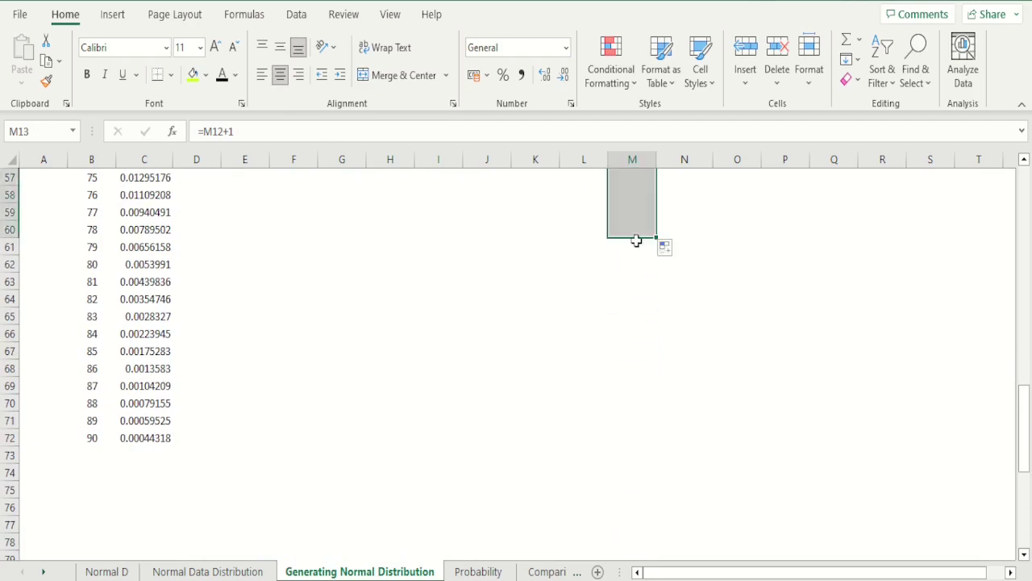
pyautogui.click(728, 275)
pyautogui.click(631, 229)
pyautogui.hotkey('shift', 'Up')
pyautogui.hotkey('shift', 'Up')
pyautogui.hotkey('shift', 'Up')
pyautogui.hotkey('shift', 'Up')
pyautogui.hotkey('shift', 'Up')
pyautogui.hotkey('shift', 'Up')
pyautogui.hotkey('shift', 'Up')
pyautogui.hotkey('shift', 'Up')
pyautogui.hotkey('shift', 'Up')
pyautogui.hotkey('shift', 'Up')
pyautogui.hotkey('shift', 'Up')
pyautogui.hotkey('shift', 'Up')
pyautogui.hotkey('shift', 'Up')
pyautogui.hotkey('shift', 'Up')
pyautogui.hotkey('shift', 'Up')
pyautogui.hotkey('shift', 'Up')
pyautogui.hotkey('shift', 'Up')
pyautogui.hotkey('shift', 'Up')
pyautogui.hotkey('shift', 'Up')
pyautogui.hotkey('shift', 'Up')
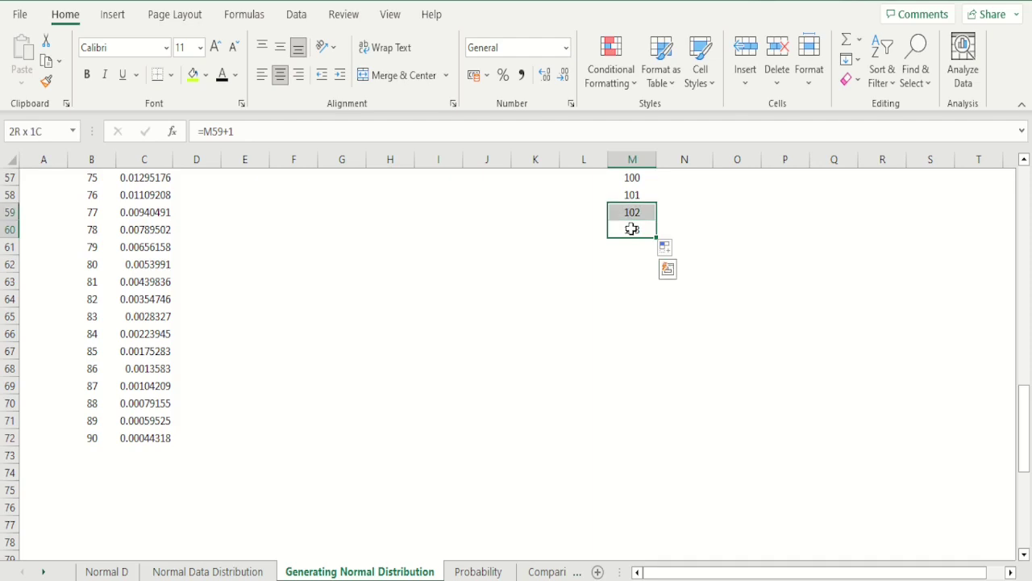
pyautogui.hotkey('shift', 'Down')
pyautogui.hotkey('shift', 'Down')
pyautogui.hotkey('shift', 'Down')
pyautogui.hotkey('shift', 'Down')
pyautogui.hotkey('shift', 'Down')
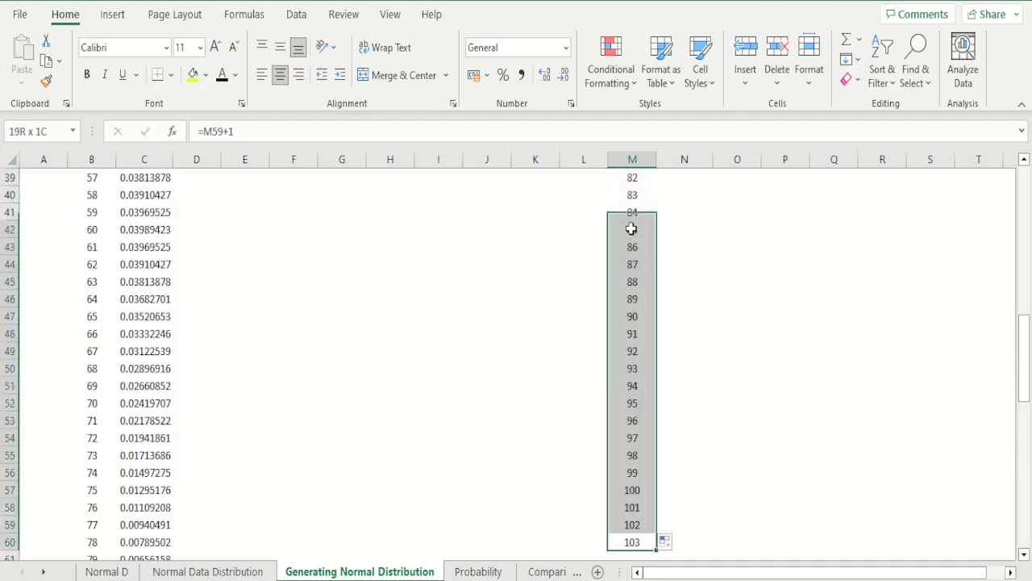
pyautogui.hotkey('shift', 'Up')
pyautogui.press('Delete')
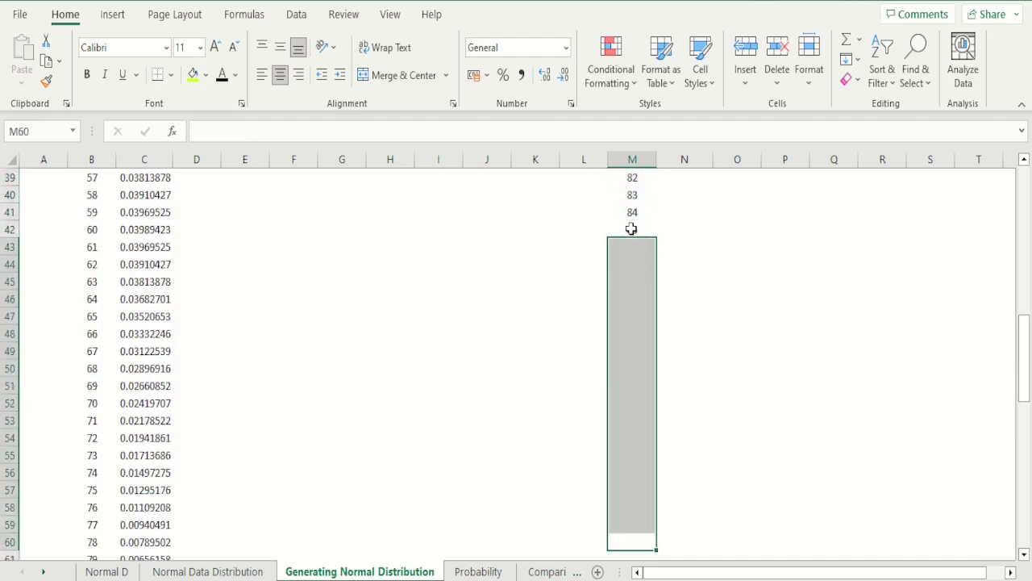
# Step: Replace the score formulas in M12:M42 with their values
pyautogui.press('Up')
pyautogui.press('Up')
pyautogui.press('Up')
pyautogui.hotkey('ctrl', 'shift', 'Up')
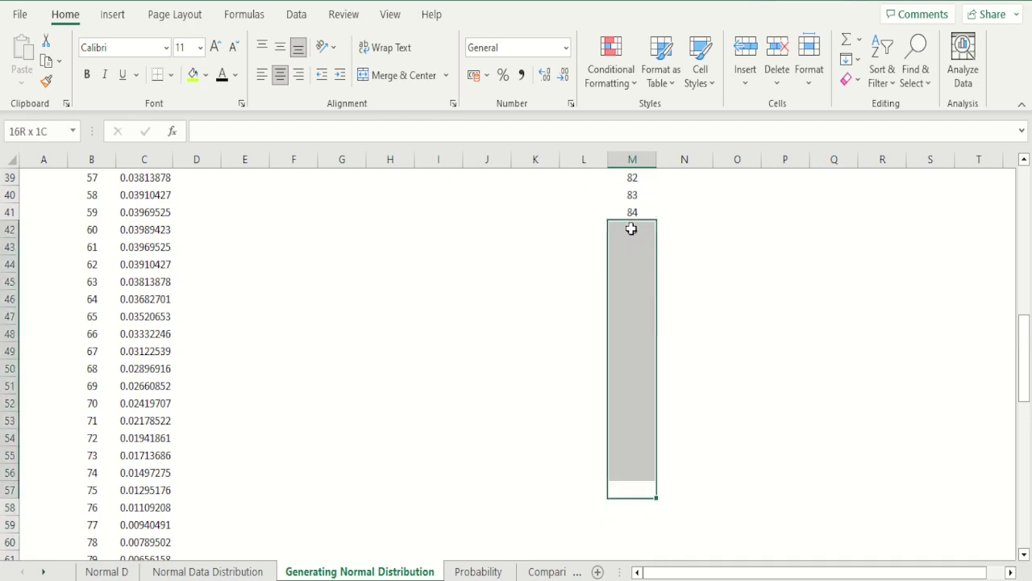
pyautogui.click(632, 229)
pyautogui.hotkey('shift', 'Up')
pyautogui.hotkey('ctrl', 'shift', 'Up')
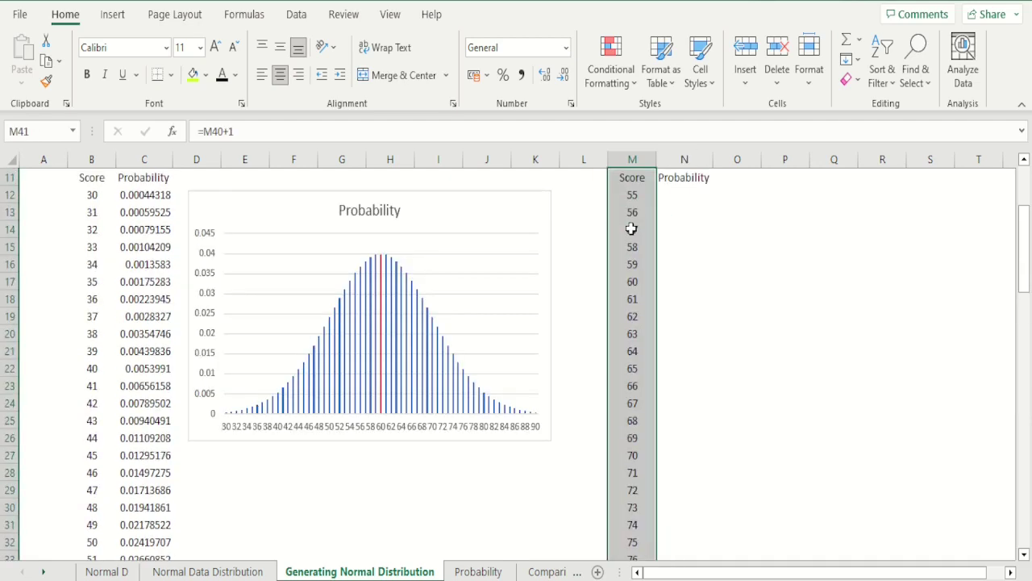
pyautogui.press('Down')
pyautogui.press('Up')
pyautogui.hotkey('ctrl', 'shift', 'Up')
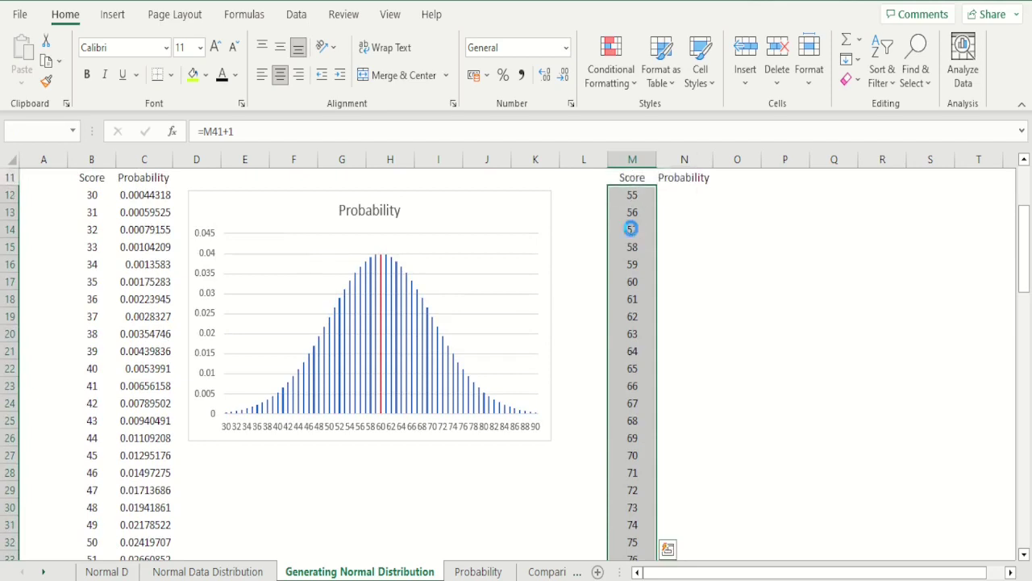
pyautogui.hotkey('ctrl', 'c')
pyautogui.hotkey('ctrl', 'alt', 'v')
pyautogui.press('v')
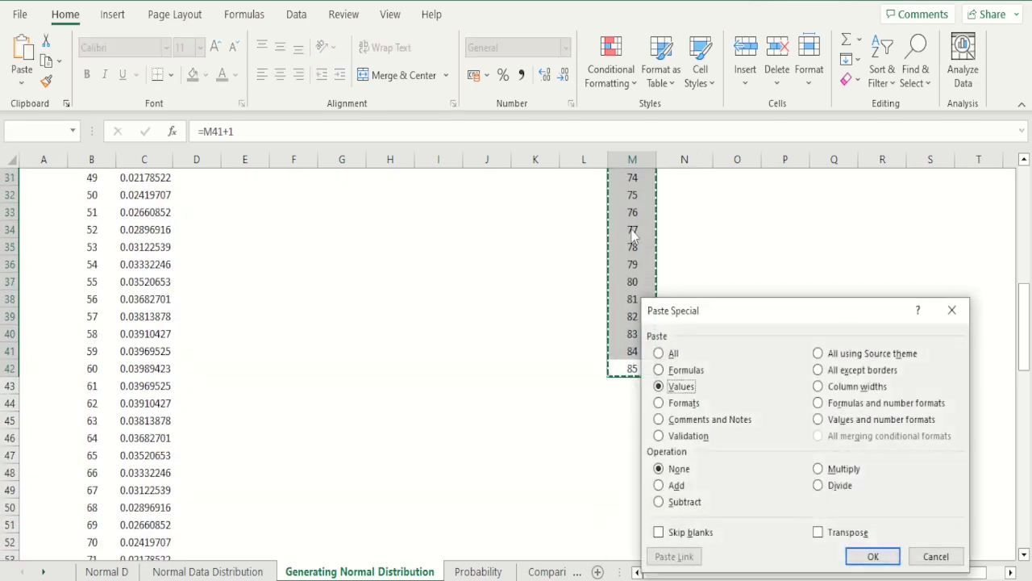
pyautogui.press('Return')
# Step: Enter =NORM.DIST(M12,70,5,FALSE) in N12 to get the probability of the first score
pyautogui.press('Up')
pyautogui.press('Up')
pyautogui.hotkey('ctrl', 'Up')
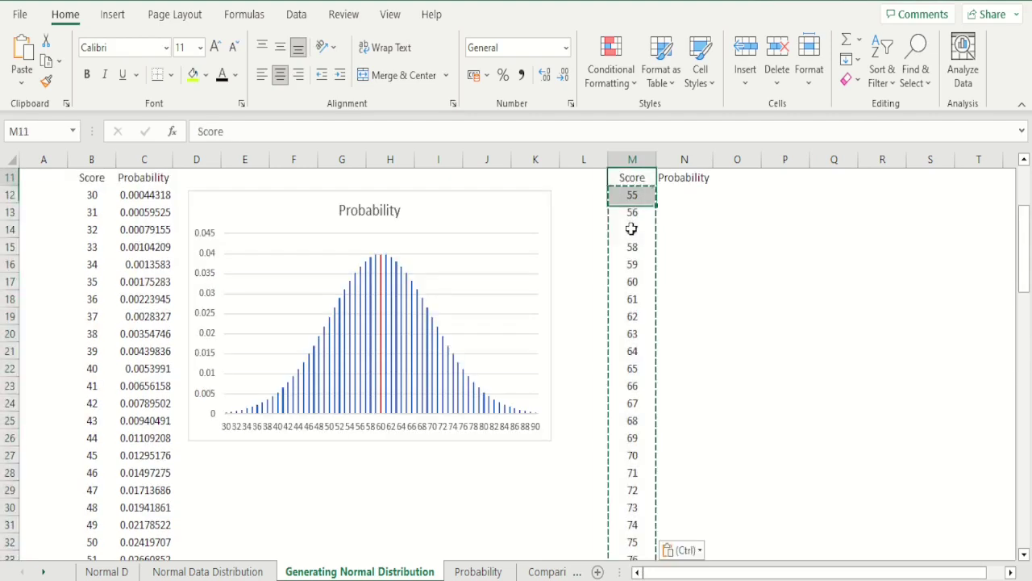
pyautogui.press('Down')
pyautogui.press('Right')
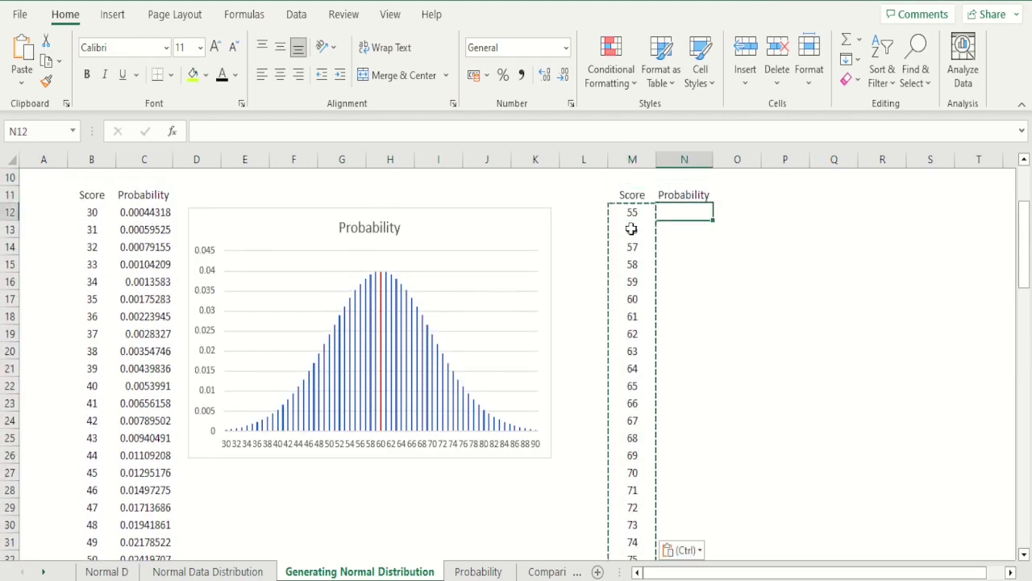
pyautogui.write('=norm.dis')
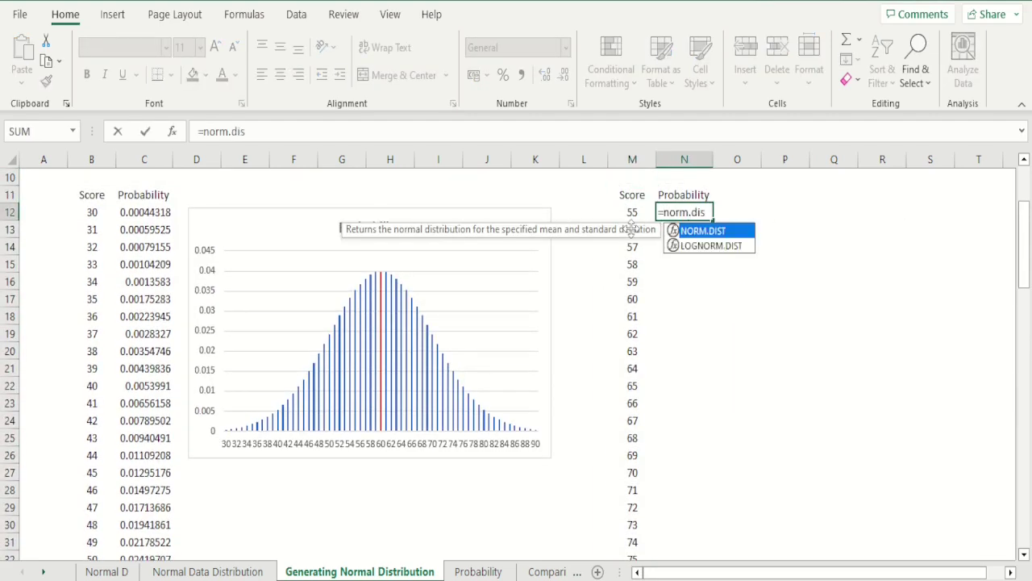
pyautogui.write('t(')
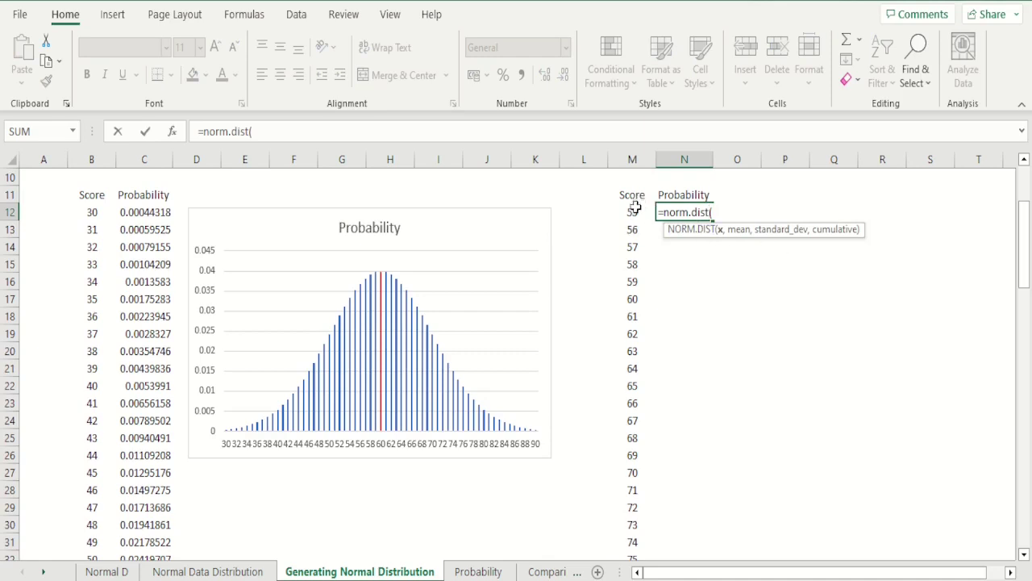
pyautogui.click(634, 212)
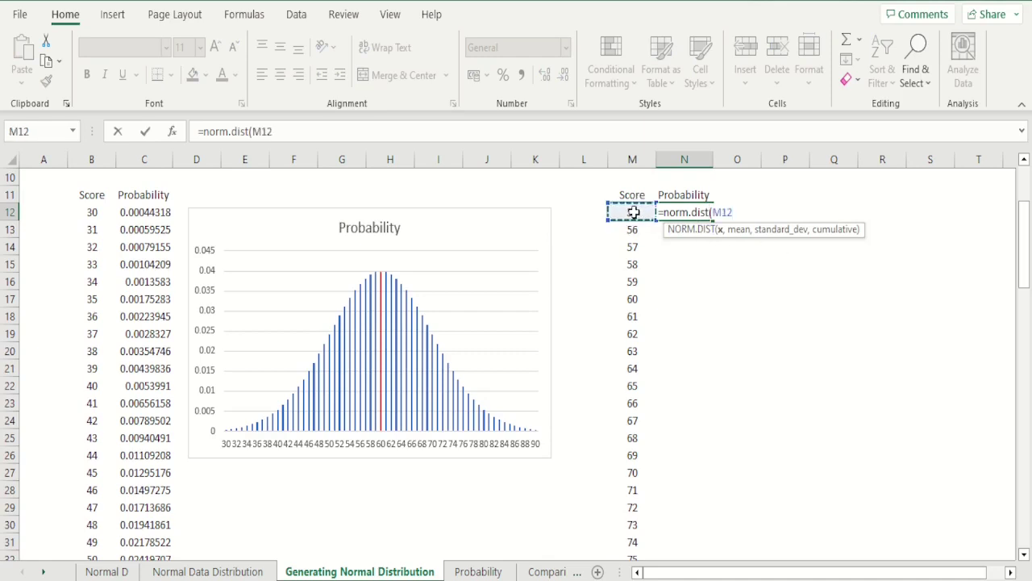
pyautogui.write(',')
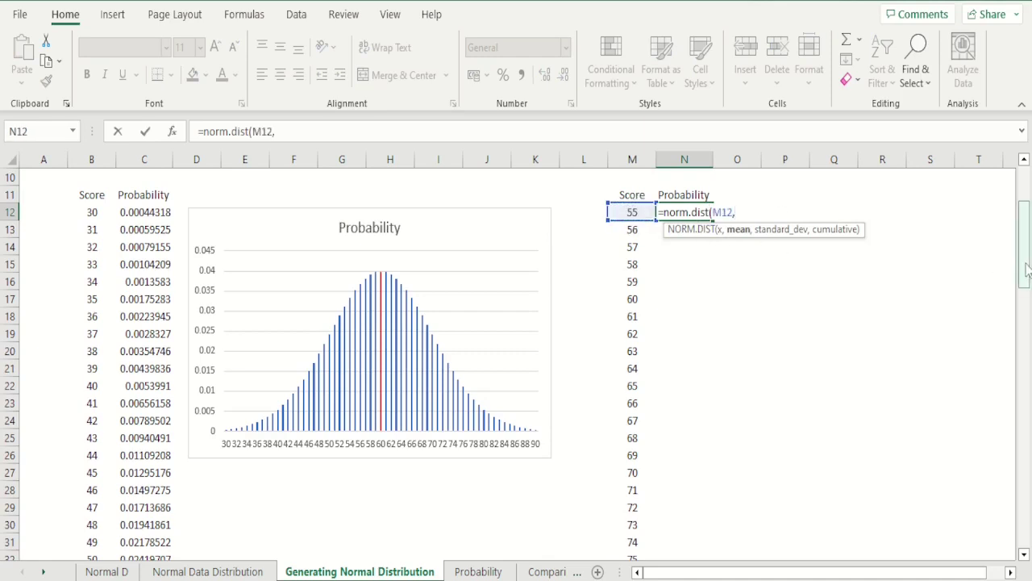
pyautogui.moveTo(1026, 242); pyautogui.dragTo(1026, 214)
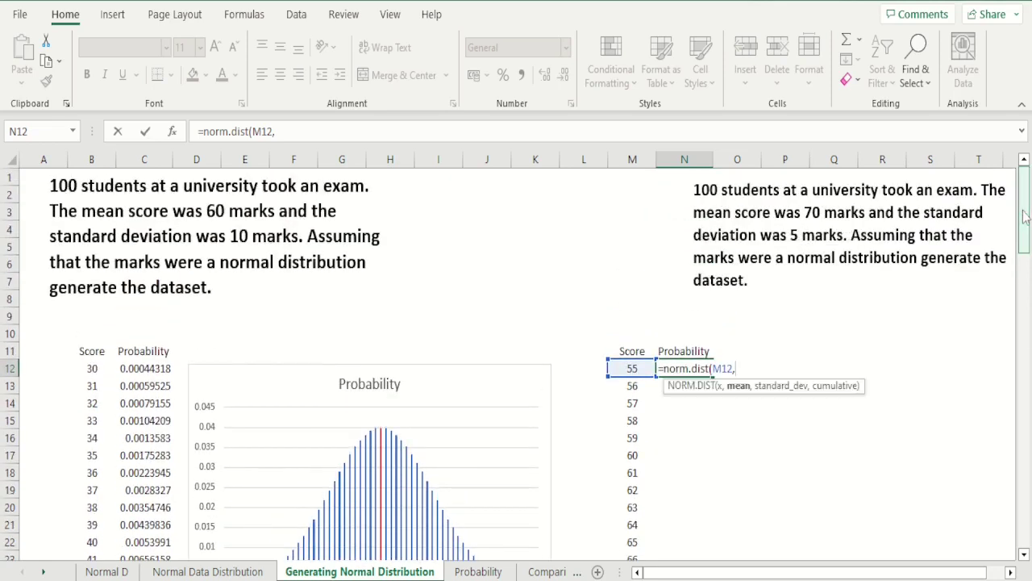
pyautogui.write('70,')
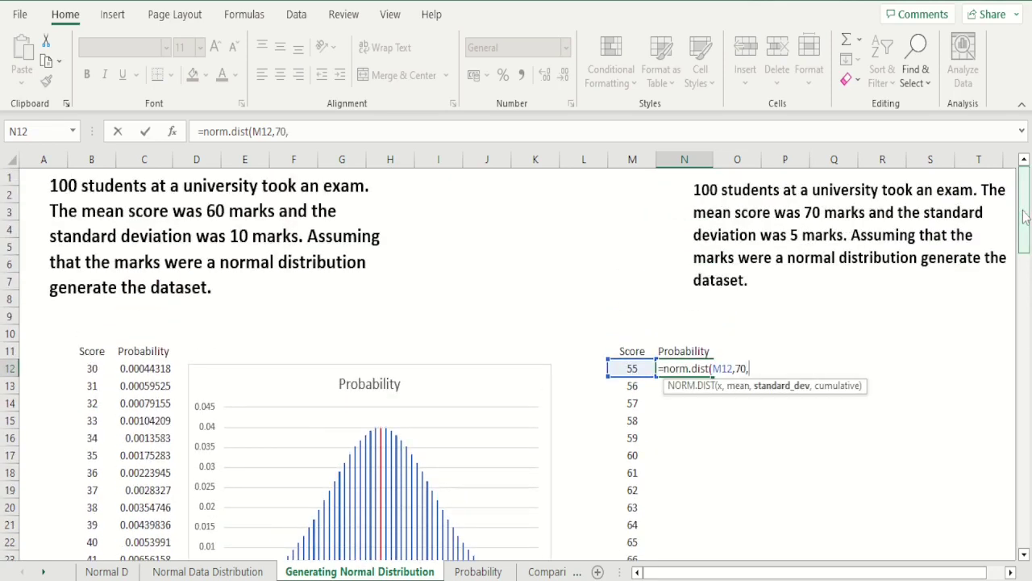
pyautogui.write('5,')
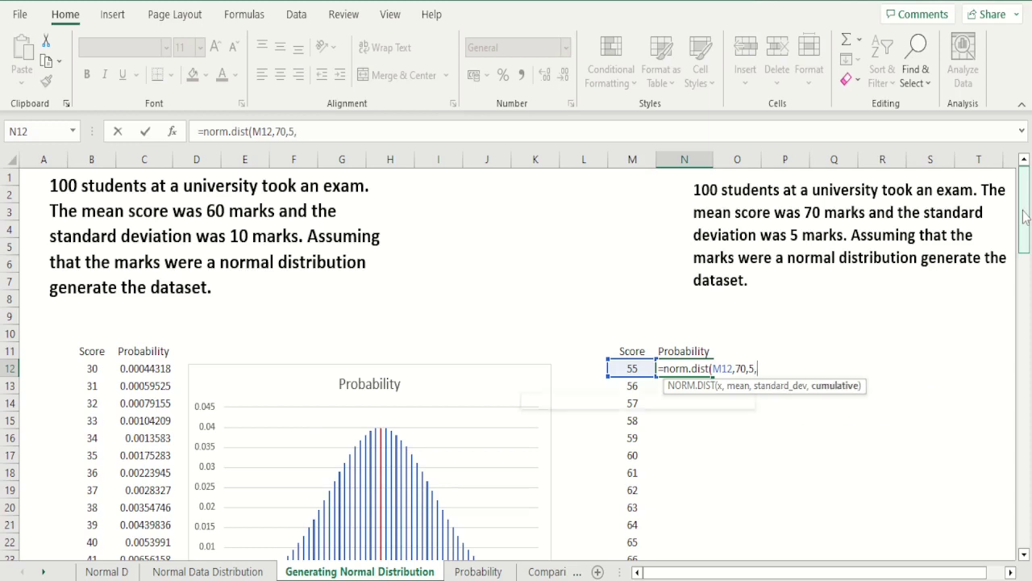
pyautogui.write('false')
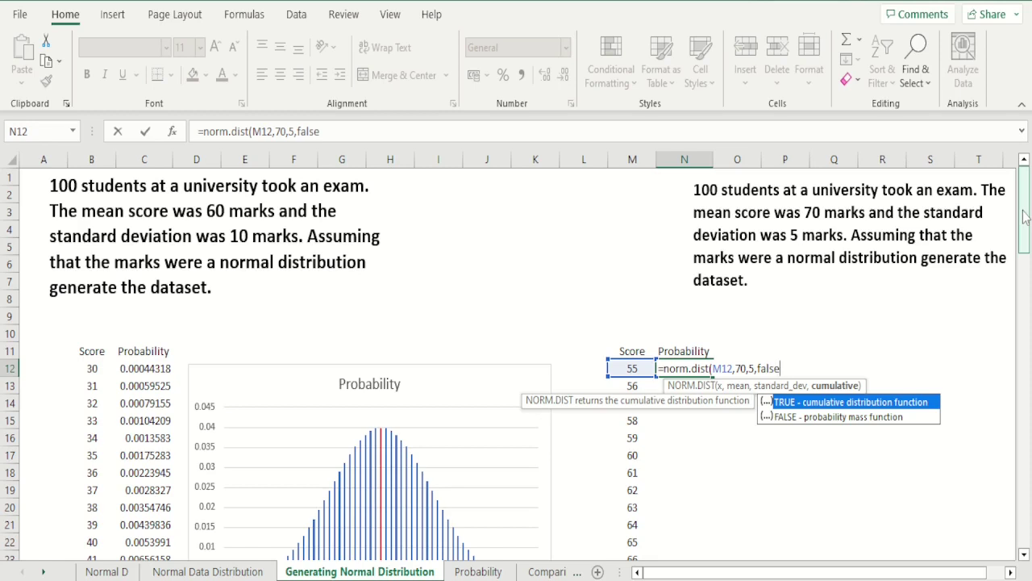
pyautogui.write(')')
pyautogui.hotkey('ctrl', 'Return')
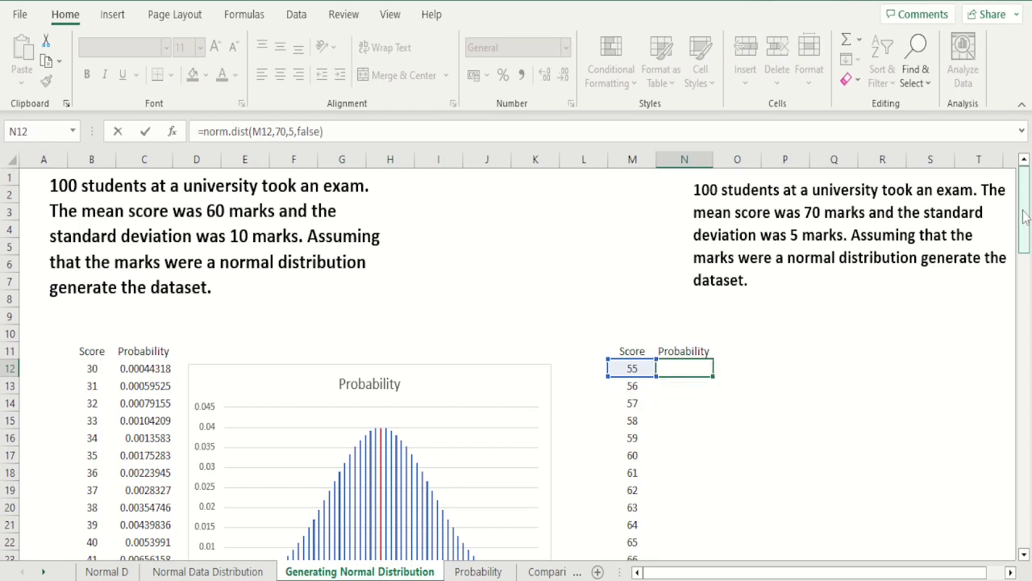
# Step: Fill the probability formula from N12 down to N42, alongside the last score
pyautogui.press('Left')
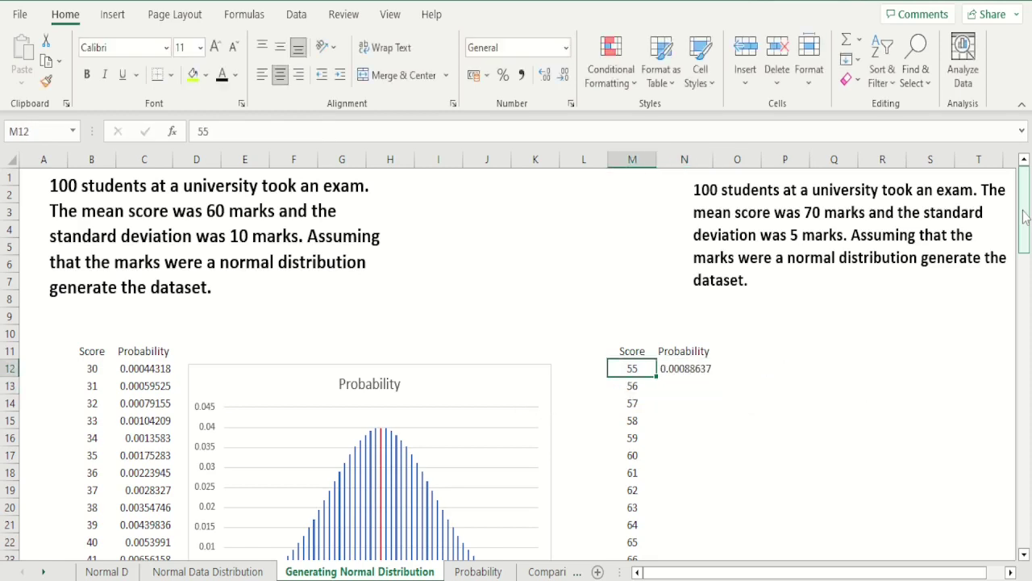
pyautogui.hotkey('ctrl', 'shift', 'Down')
pyautogui.hotkey('ctrl', 'Down')
pyautogui.press('Right')
pyautogui.hotkey('ctrl', 'shift', 'Up')
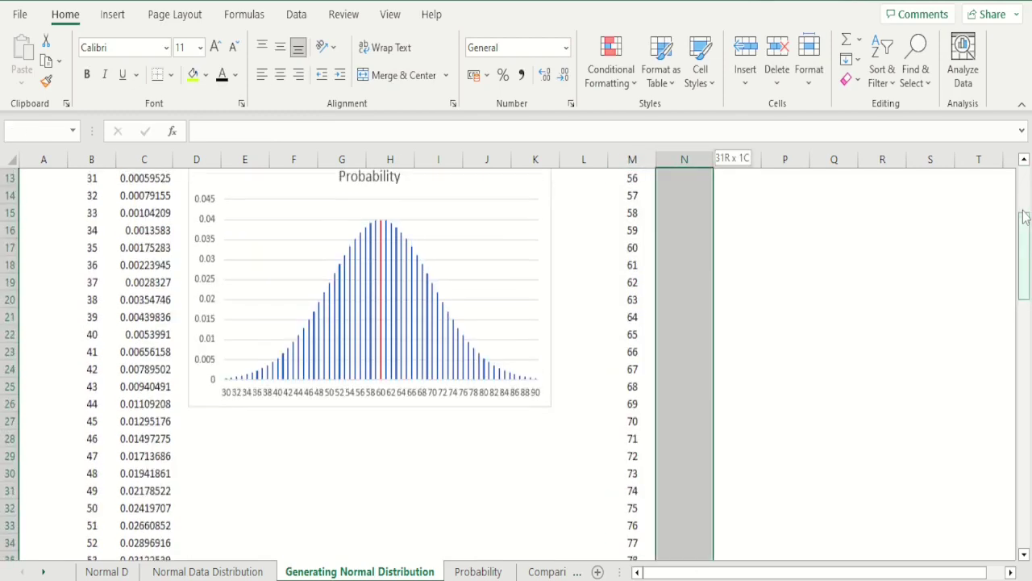
pyautogui.hotkey('ctrl', 'd')
# Step: Review the filled probability formulas in column N from row 42 upward
pyautogui.press('Down')
pyautogui.press('Up')
pyautogui.press('Up')
pyautogui.press('Up')
pyautogui.press('Up')
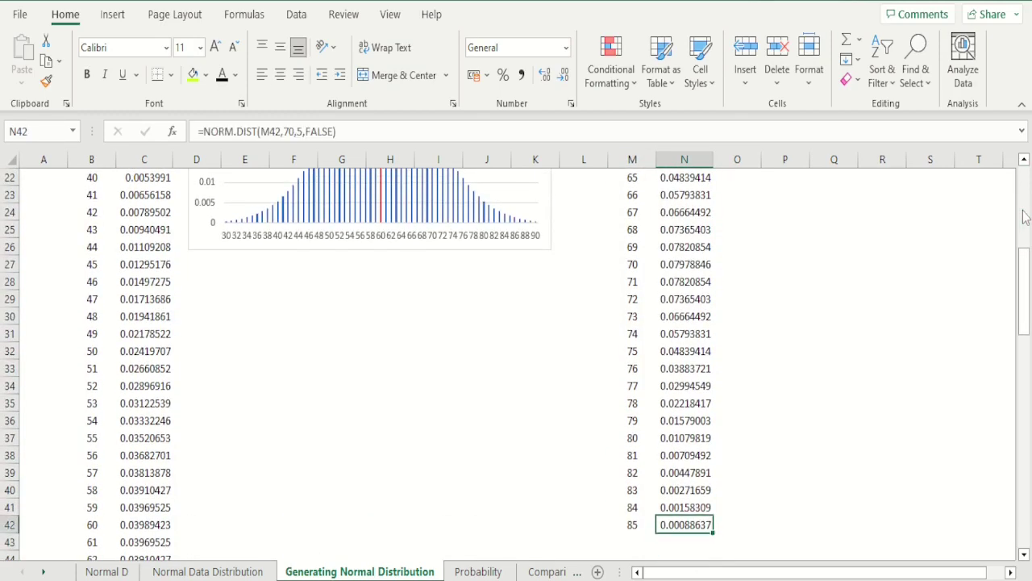
pyautogui.press('Up')
pyautogui.press('Up')
pyautogui.press('Up')
pyautogui.press('Up')
pyautogui.press('Up')
pyautogui.press('Up')
pyautogui.press('Up')
pyautogui.press('Up')
pyautogui.press('Up')
pyautogui.press('Up')
pyautogui.press('Up')
pyautogui.press('Up')
pyautogui.press('Up')
pyautogui.press('Up')
pyautogui.press('Up')
pyautogui.press('Up')
pyautogui.press('Up')
pyautogui.press('Up')
pyautogui.press('Up')
pyautogui.press('Up')
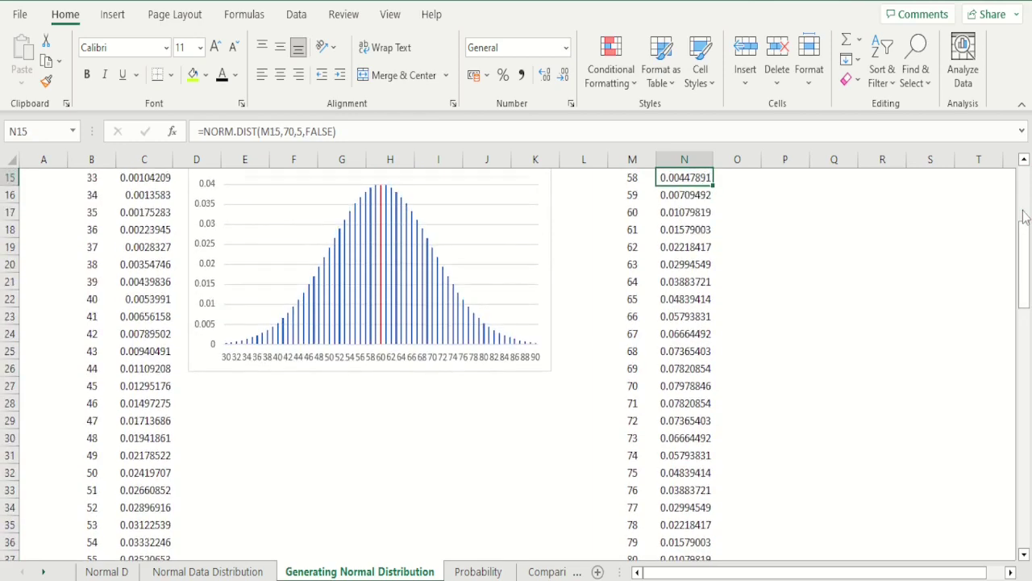
# Step: Insert a recommended clustered column chart from the scores and probabilities in M11:N42
pyautogui.press('Down')
pyautogui.press('Down')
pyautogui.press('Down')
pyautogui.press('Down')
pyautogui.press('Down')
pyautogui.press('Left')
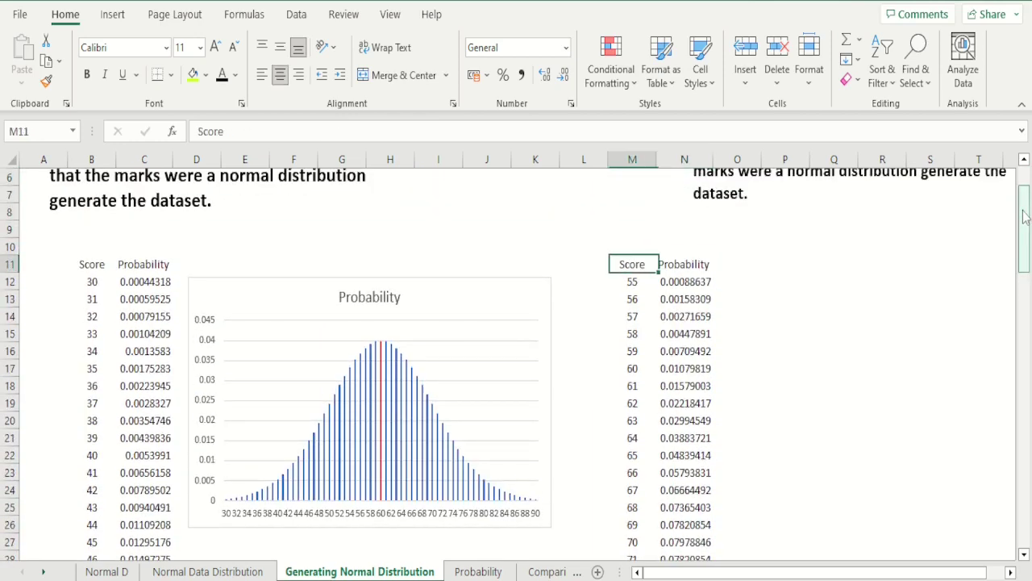
pyautogui.hotkey('shift', 'Right')
pyautogui.hotkey('ctrl', 'shift', 'Down')
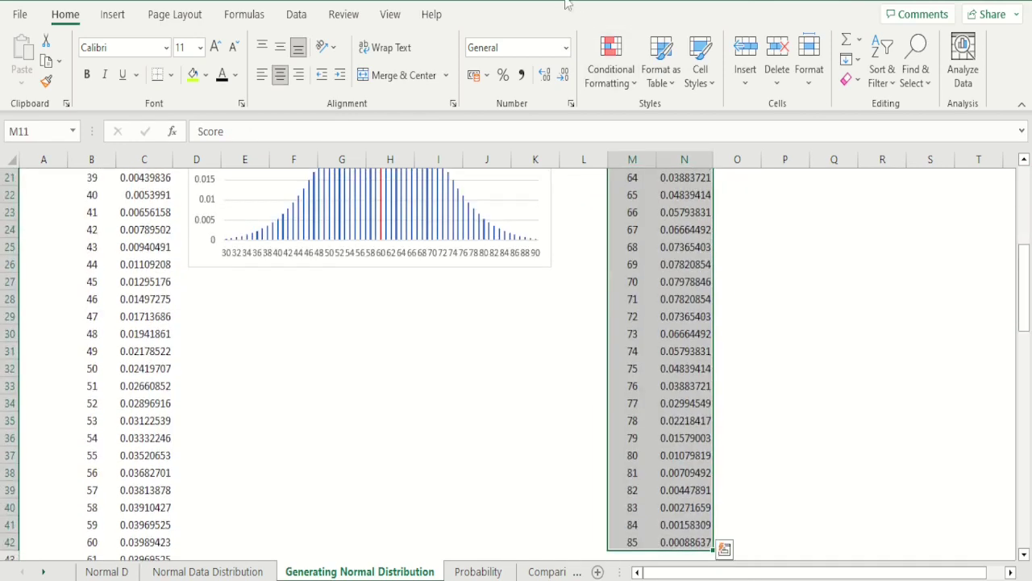
pyautogui.click(112, 15)
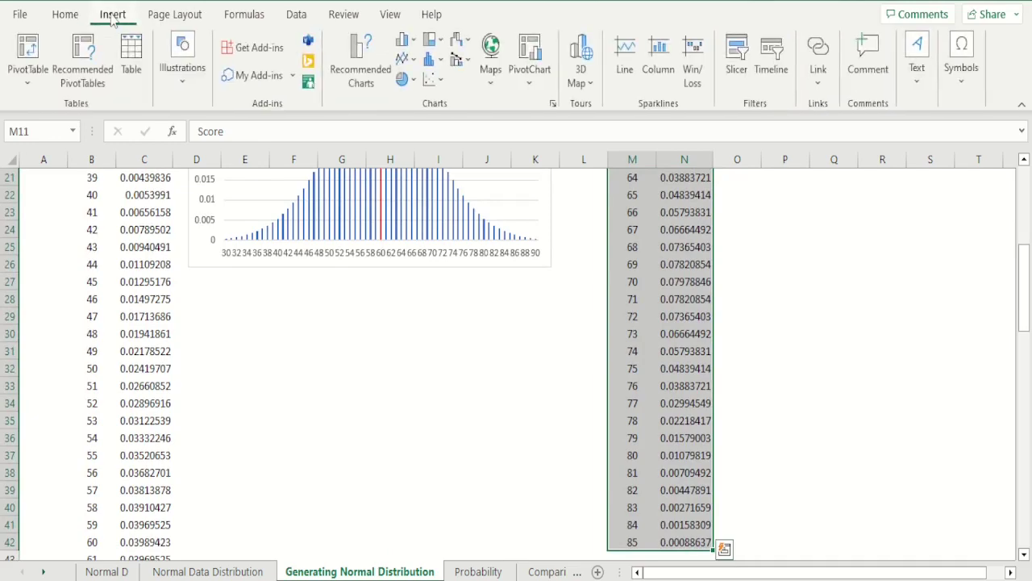
pyautogui.click(365, 81)
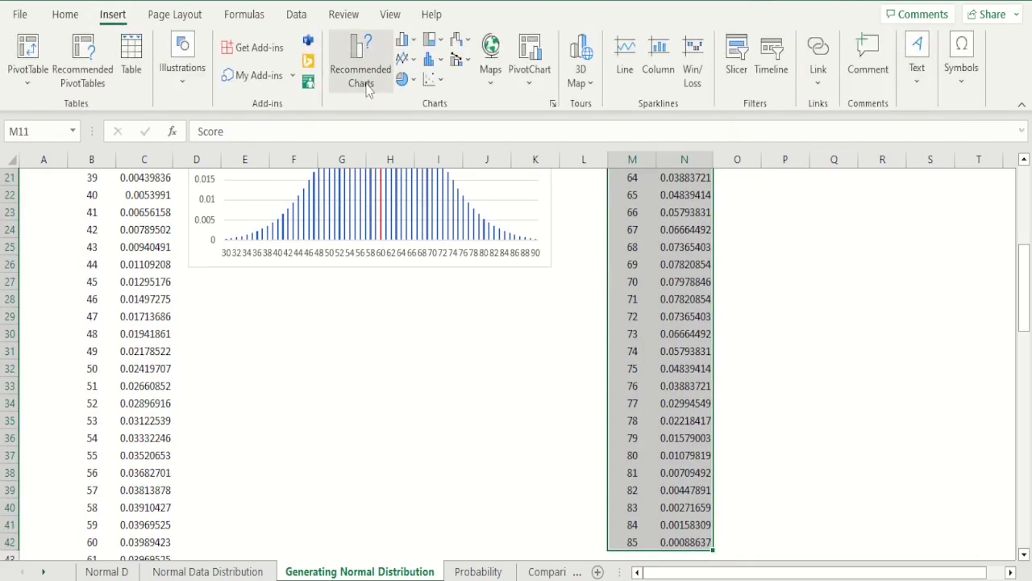
pyautogui.click(384, 329)
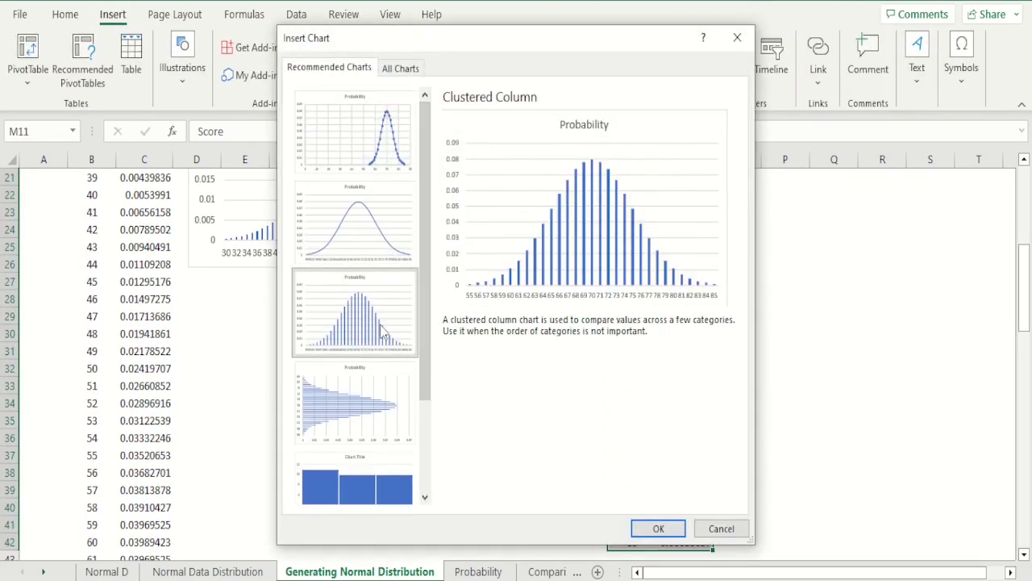
pyautogui.click(642, 529)
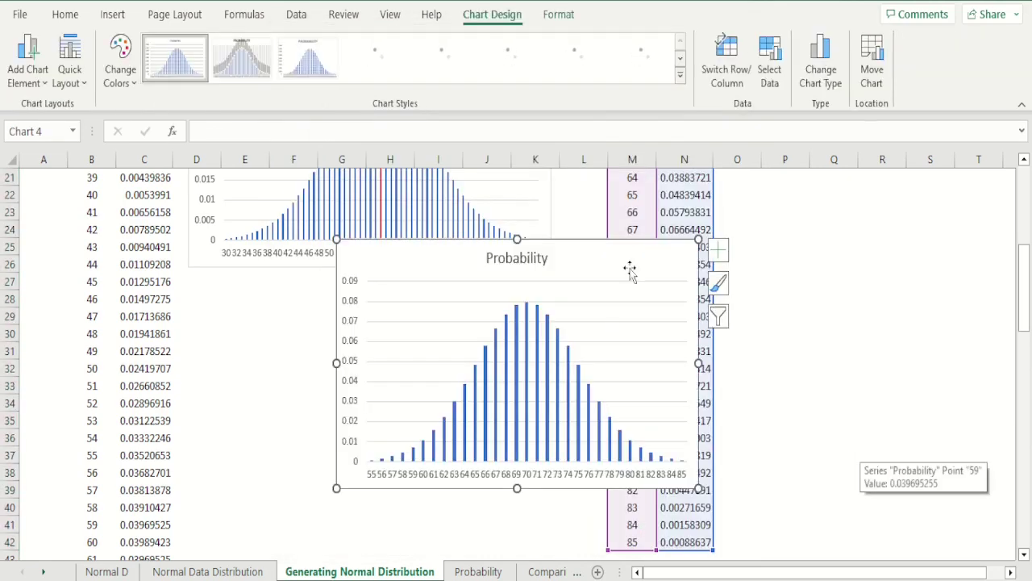
pyautogui.click(807, 334)
pyautogui.moveTo(573, 247); pyautogui.dragTo(924, 157)
pyautogui.hotkey('ctrl', 'z')
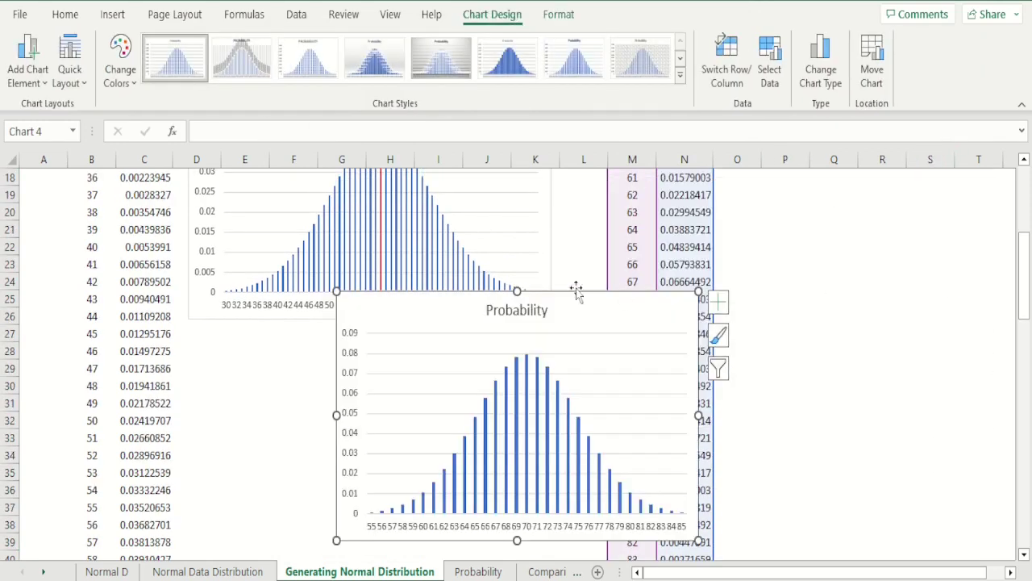
# Step: Move the new Probability chart beside the second table, with its upper edge at row 12 and its left edge near column P
pyautogui.moveTo(557, 290); pyautogui.dragTo(880, 210)
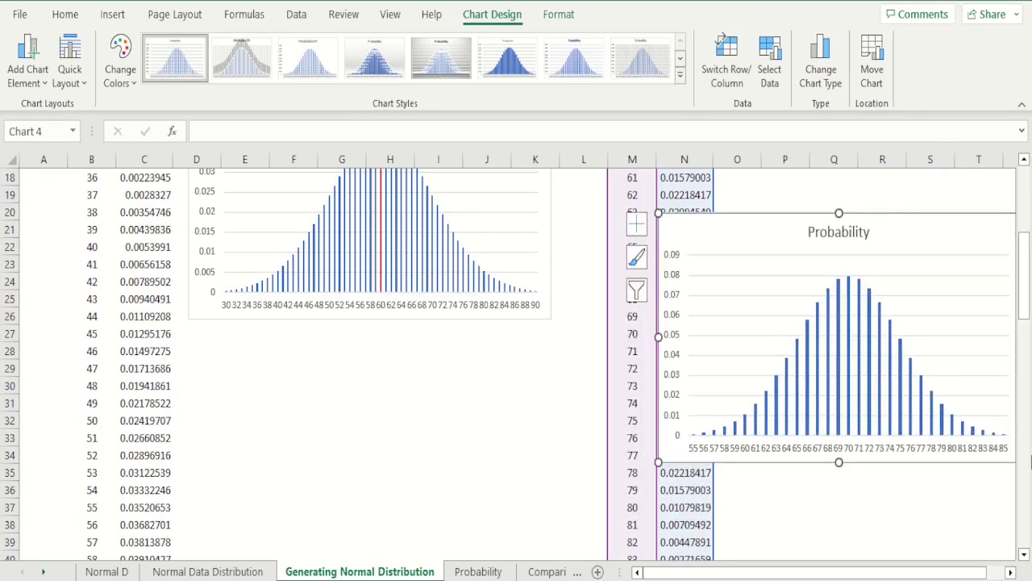
pyautogui.click(1011, 572)
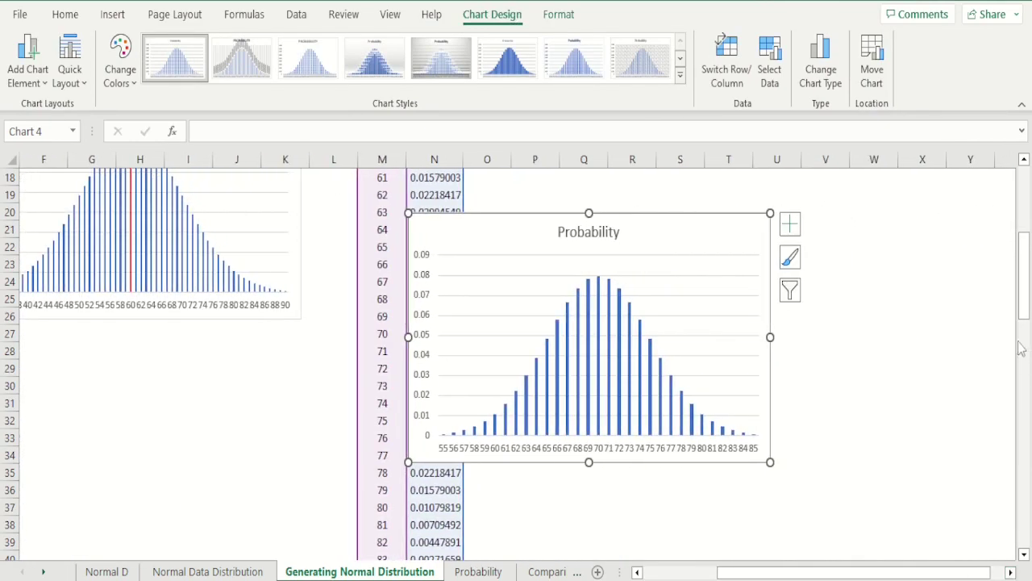
pyautogui.moveTo(1023, 326); pyautogui.dragTo(1021, 250)
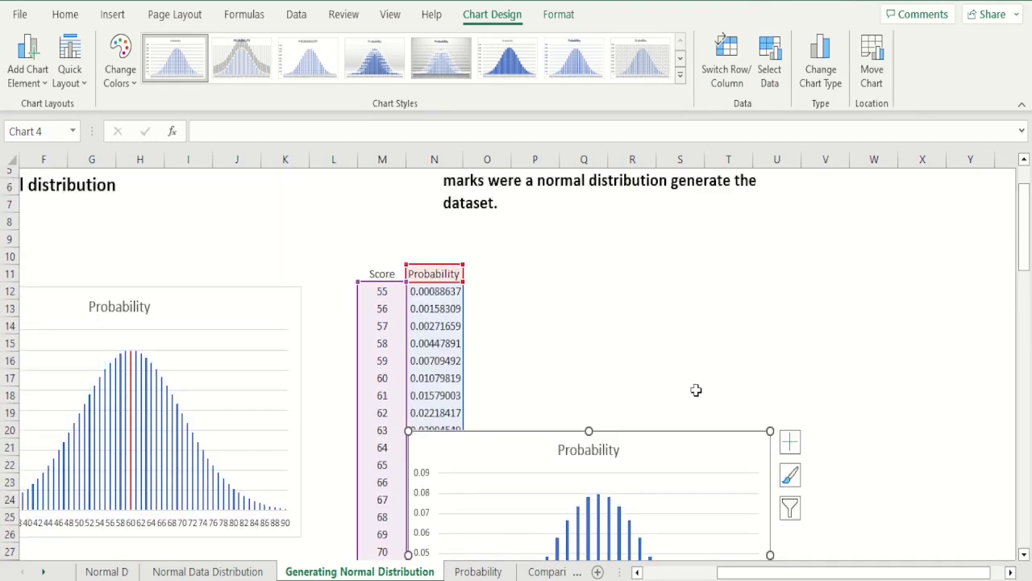
pyautogui.moveTo(657, 427); pyautogui.dragTo(756, 292)
pyautogui.click(763, 249)
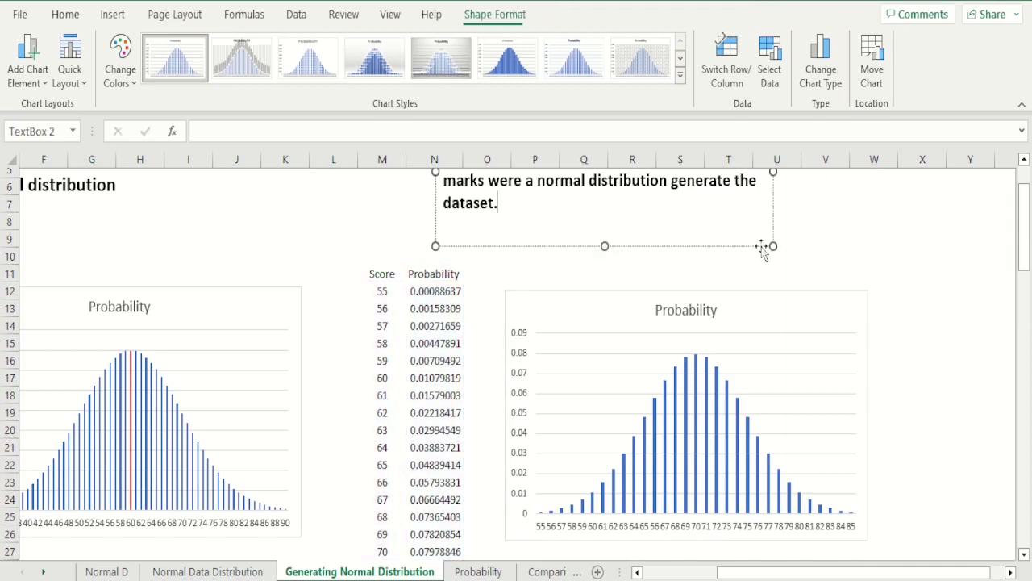
# Step: Color only the column for the mean score 70 red in the second Probability chart
pyautogui.moveTo(1020, 252); pyautogui.dragTo(1021, 282)
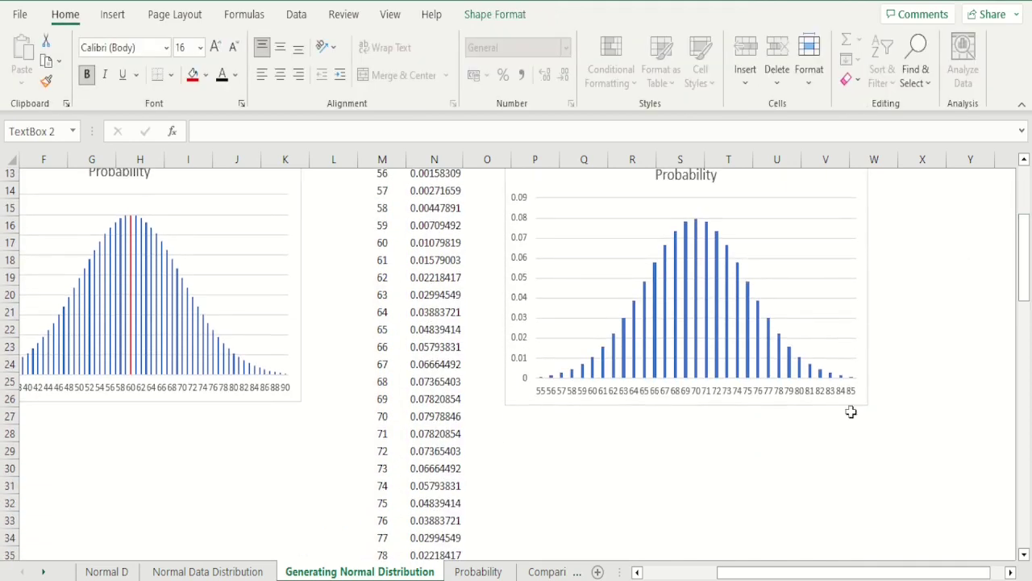
pyautogui.click(699, 379)
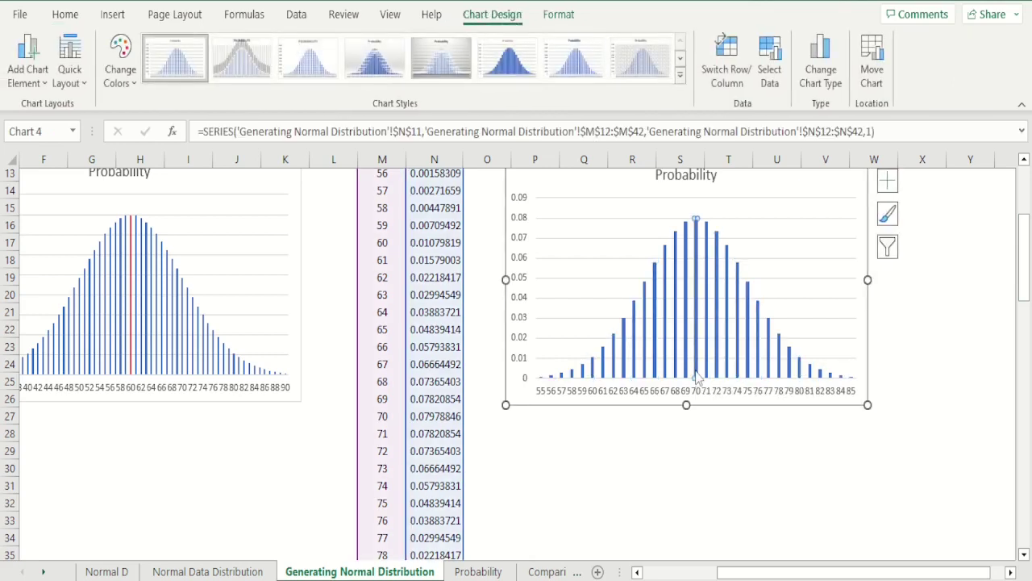
pyautogui.click(698, 379)
pyautogui.click(75, 21)
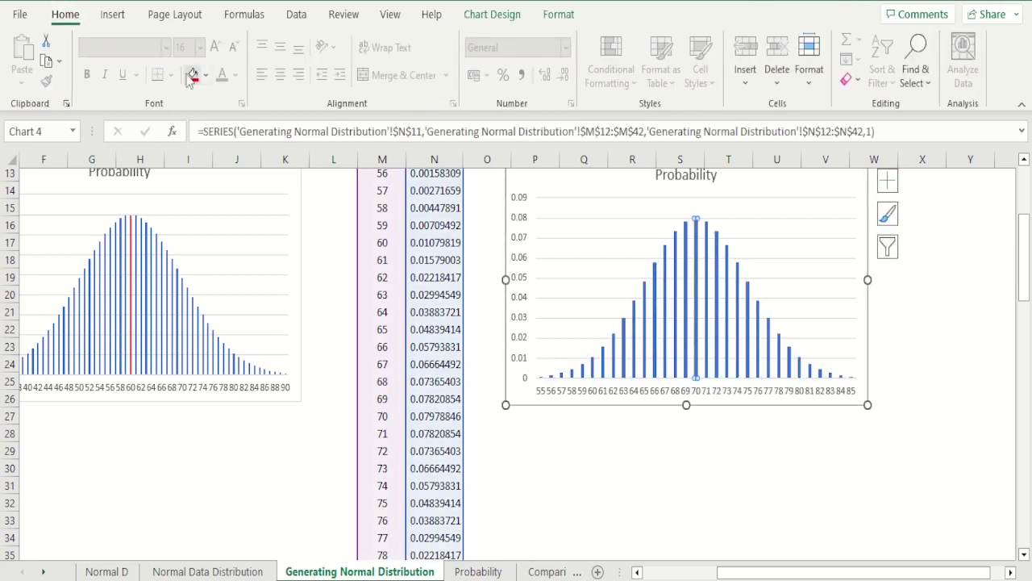
pyautogui.click(193, 74)
pyautogui.click(825, 449)
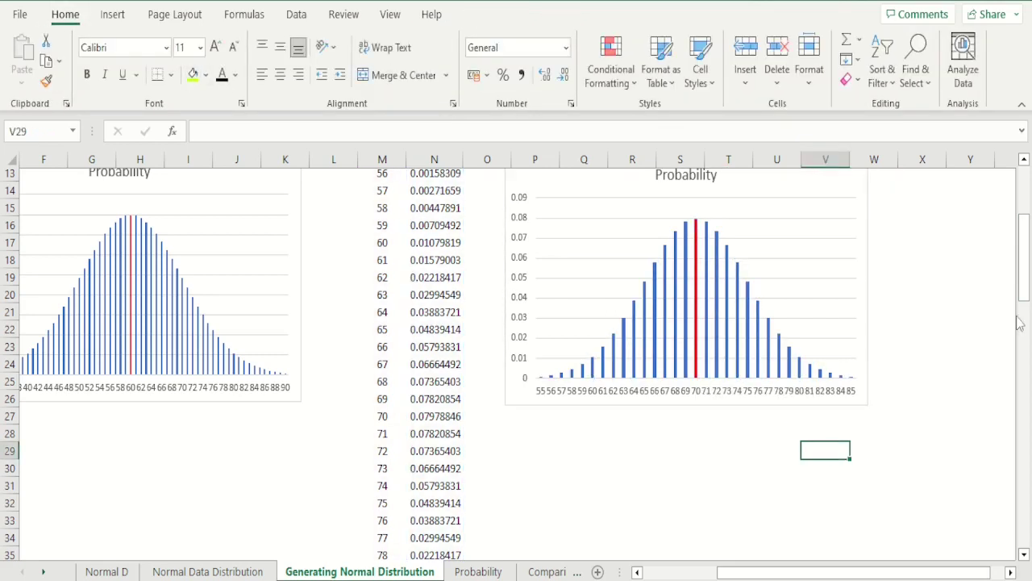
# Step: Compare the two Probability charts and examine the spacing between the first scores in M12:M14
pyautogui.moveTo(1026, 297); pyautogui.dragTo(1023, 271)
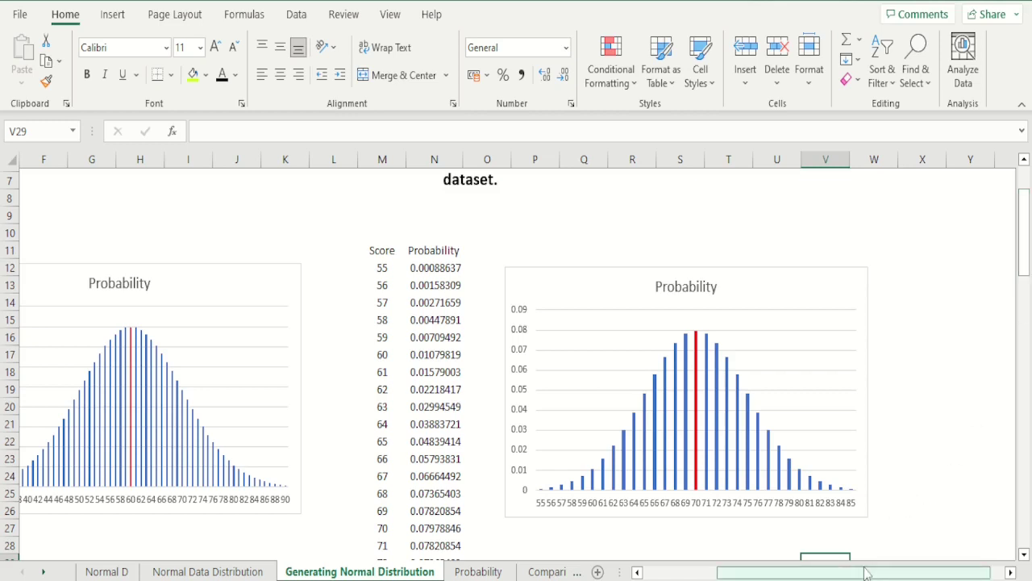
pyautogui.moveTo(857, 572); pyautogui.dragTo(836, 575)
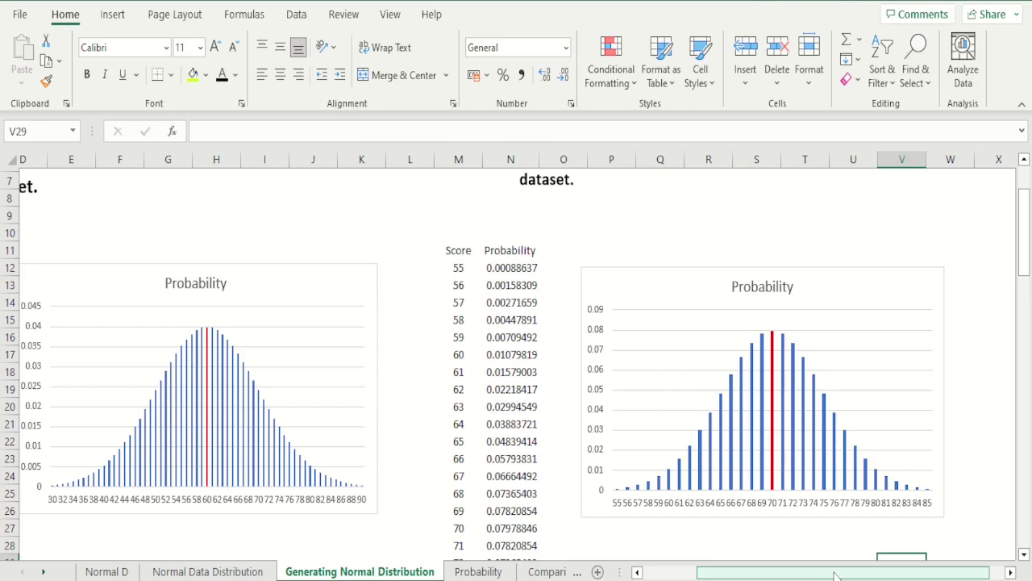
pyautogui.click(464, 268)
pyautogui.click(461, 285)
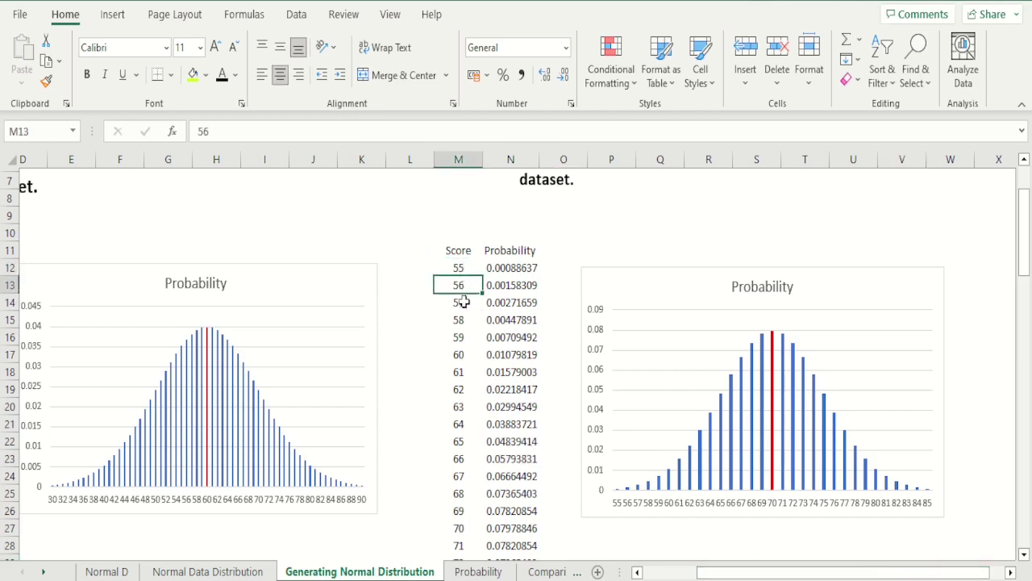
pyautogui.click(461, 302)
pyautogui.click(462, 269)
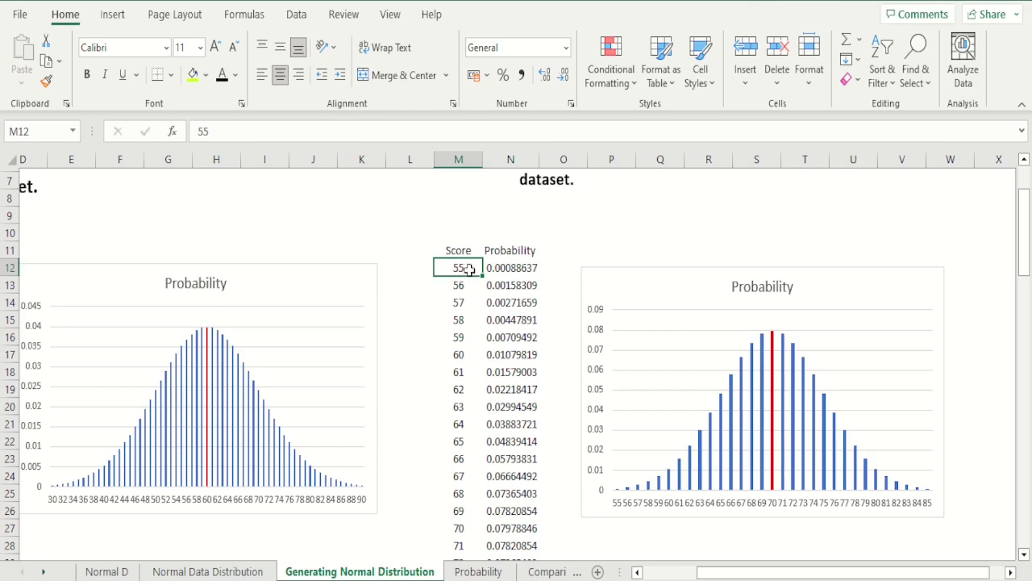
pyautogui.press('Down')
pyautogui.click(470, 270)
# Step: Go back along row 11 to A11 to view the first score table and its chart
pyautogui.press('Up')
pyautogui.press('Left')
pyautogui.press('Left')
pyautogui.press('Left')
pyautogui.press('Left')
pyautogui.press('Left')
pyautogui.press('Left')
pyautogui.press('Left')
pyautogui.press('Left')
pyautogui.press('Left')
pyautogui.press('Left')
pyautogui.press('Left')
pyautogui.press('Left')
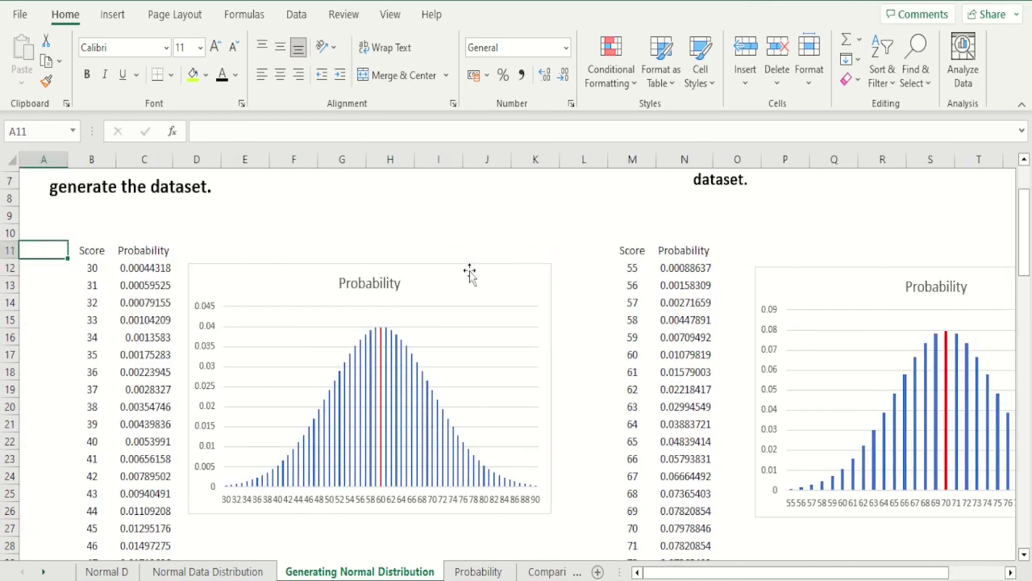
# Step: Copy the first table's Score column, header included, from B11:B72 and paste it starting at B77
pyautogui.press('Right')
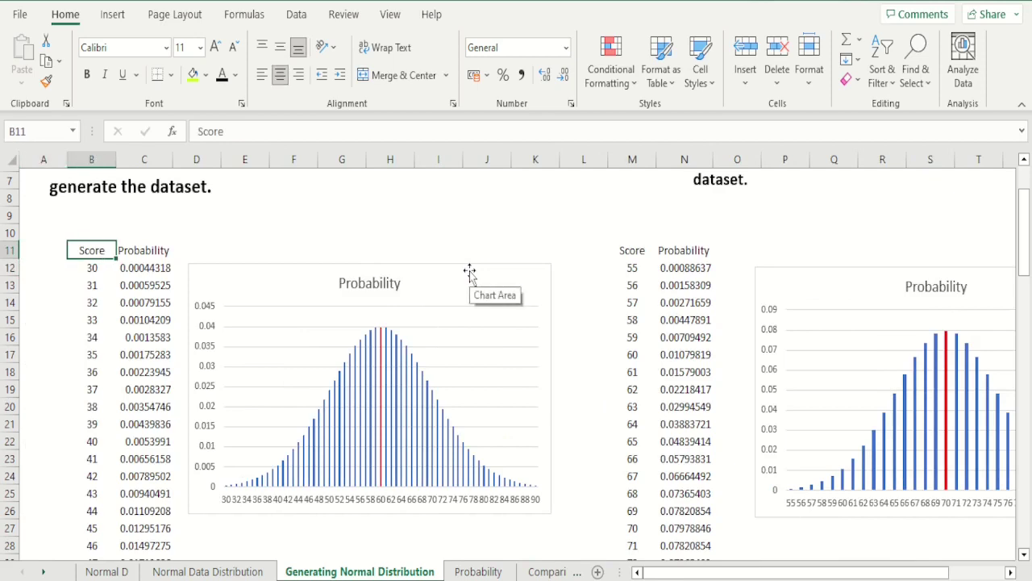
pyautogui.hotkey('ctrl', 'shift', 'Down')
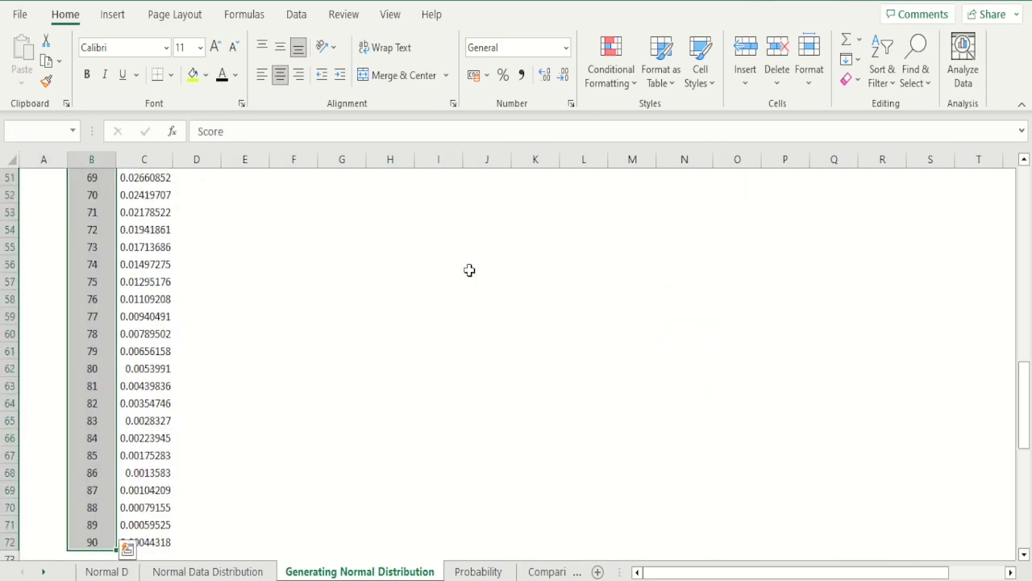
pyautogui.hotkey('ctrl', 'c')
pyautogui.press('Down')
pyautogui.press('Down')
pyautogui.press('Down')
pyautogui.press('Down')
pyautogui.press('Down')
pyautogui.press('Down')
pyautogui.press('Down')
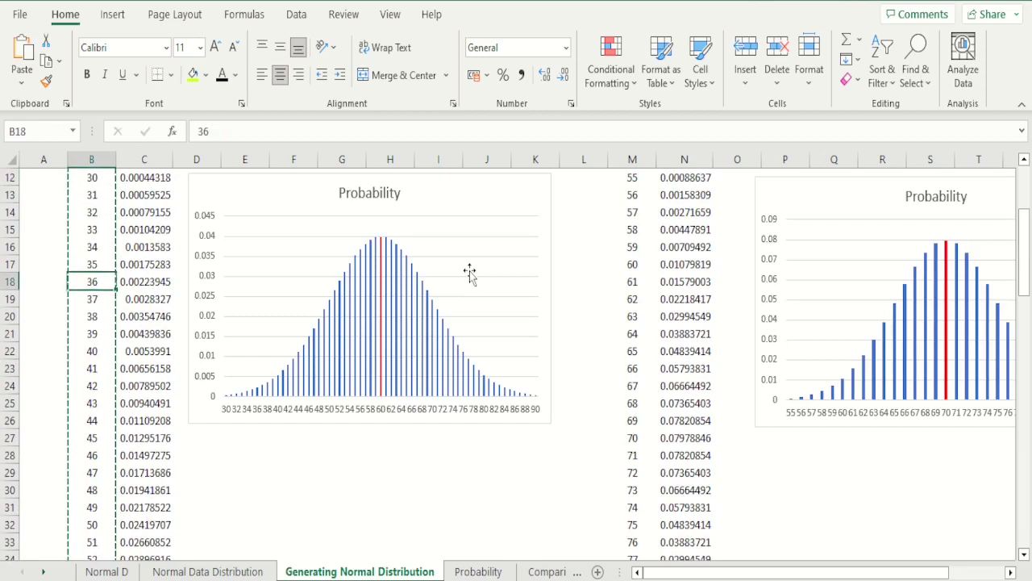
pyautogui.hotkey('ctrl', 'shift', 'Down')
pyautogui.hotkey('ctrl', 'q')
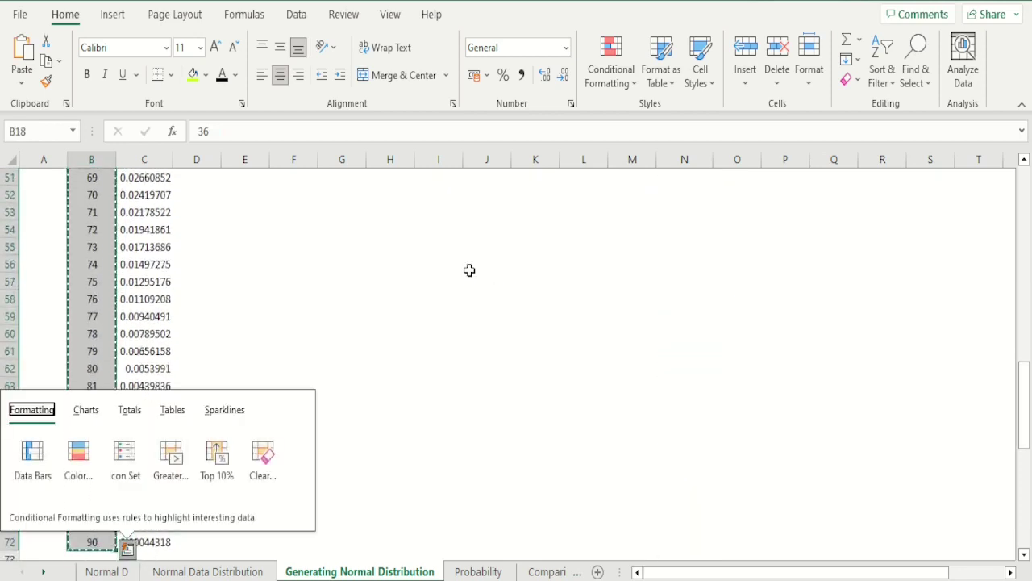
pyautogui.press('Escape')
pyautogui.press('Down')
pyautogui.press('Down')
pyautogui.press('Down')
pyautogui.press('Down')
pyautogui.press('Down')
pyautogui.press('Down')
pyautogui.press('Down')
pyautogui.press('Down')
pyautogui.press('Down')
pyautogui.press('Down')
pyautogui.press('Down')
pyautogui.press('Down')
pyautogui.press('Down')
pyautogui.press('Down')
pyautogui.press('Down')
pyautogui.press('Down')
pyautogui.press('Down')
pyautogui.press('Down')
pyautogui.press('Down')
pyautogui.press('Down')
pyautogui.press('Down')
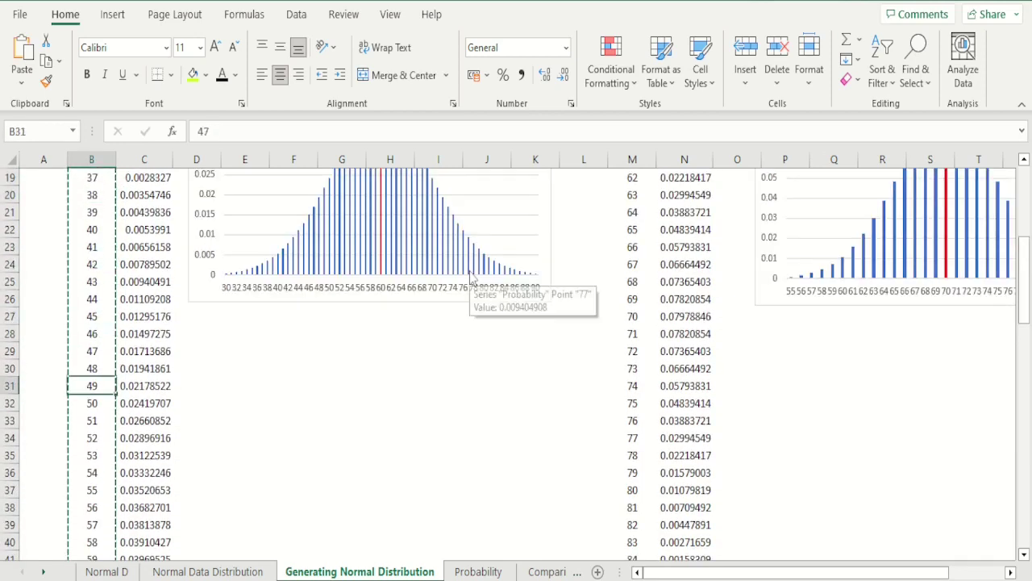
pyautogui.press('Down')
pyautogui.press('Down')
pyautogui.press('Down')
pyautogui.press('Down')
pyautogui.press('Down')
pyautogui.press('Down')
pyautogui.press('Down')
pyautogui.press('Down')
pyautogui.press('Down')
pyautogui.press('Down')
pyautogui.press('Down')
pyautogui.press('Down')
pyautogui.press('Down')
pyautogui.press('Down')
pyautogui.press('Down')
pyautogui.press('Down')
pyautogui.press('Down')
pyautogui.press('Down')
pyautogui.press('Down')
pyautogui.press('Down')
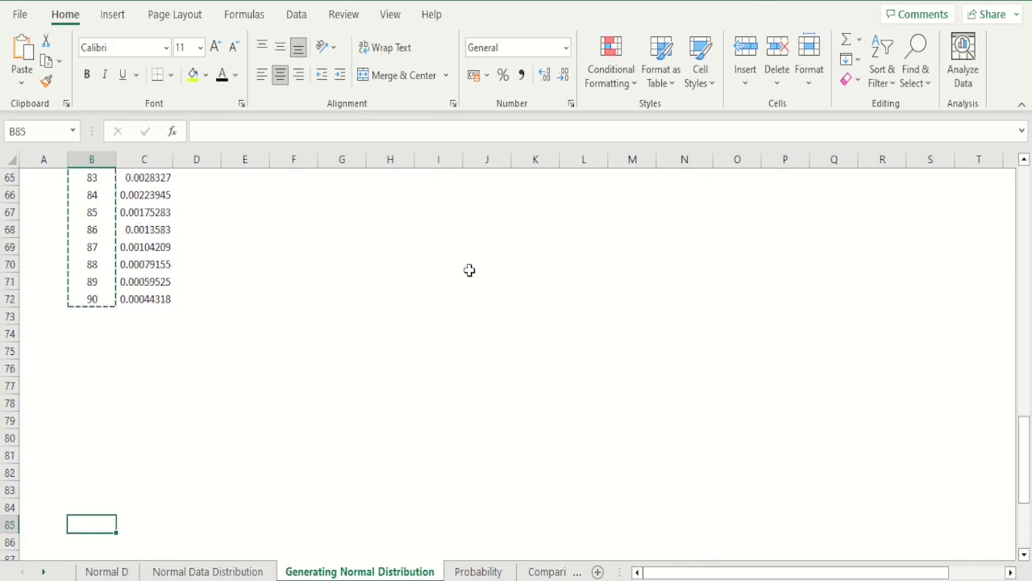
pyautogui.hotkey('ctrl', 'Up')
pyautogui.press('Down')
pyautogui.press('Down')
pyautogui.press('Down')
pyautogui.press('Down')
pyautogui.press('Down')
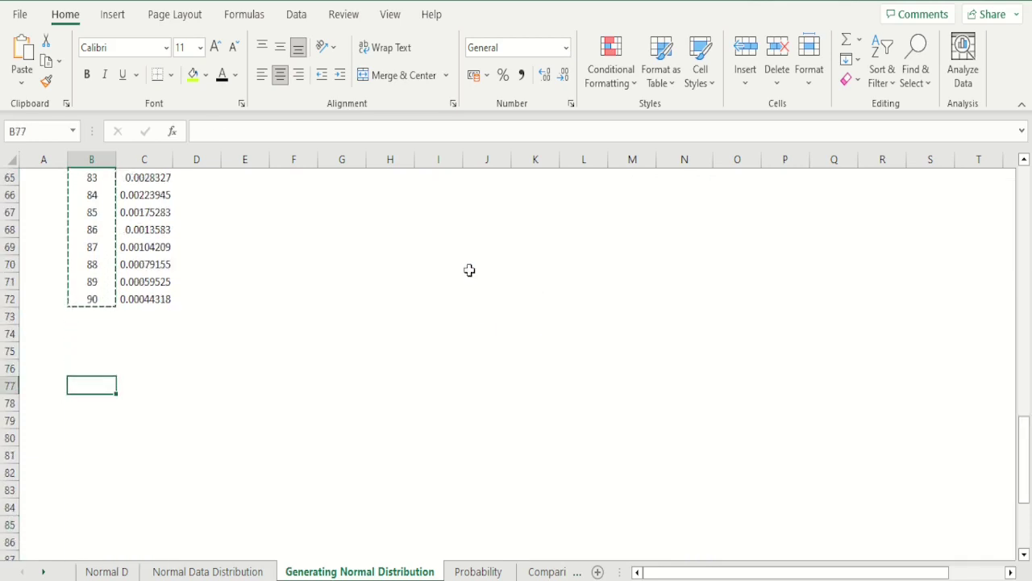
pyautogui.hotkey('ctrl', 'v')
# Step: Enter the header Z-Score in C77 beside the copied Score header
pyautogui.press('Right')
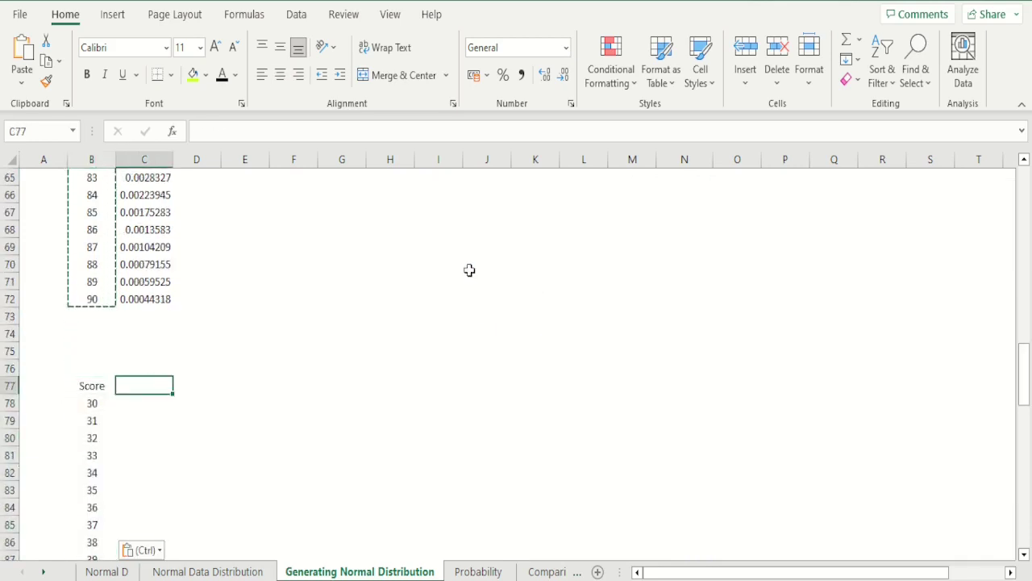
pyautogui.write('Z-Score')
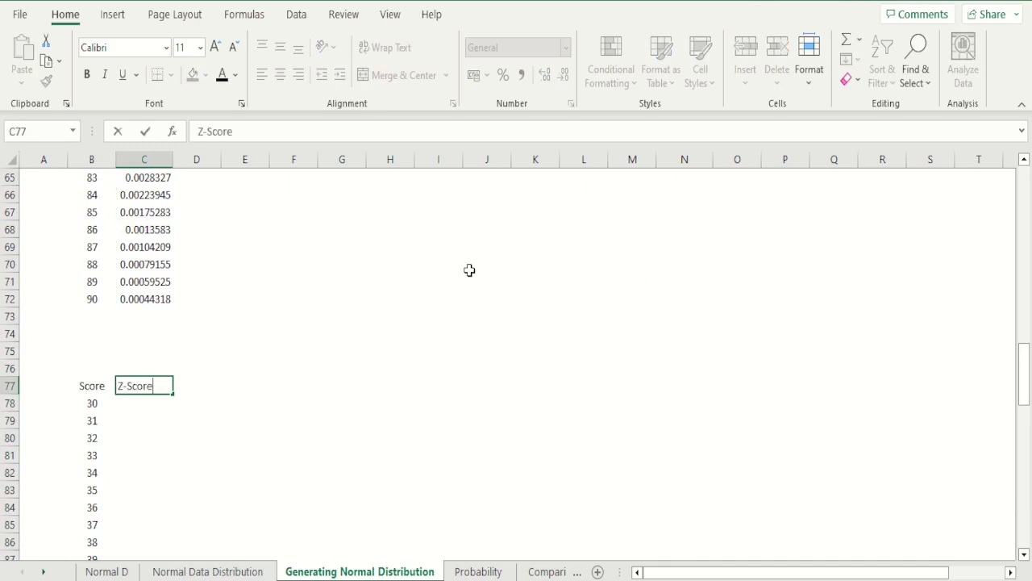
pyautogui.press('Return')
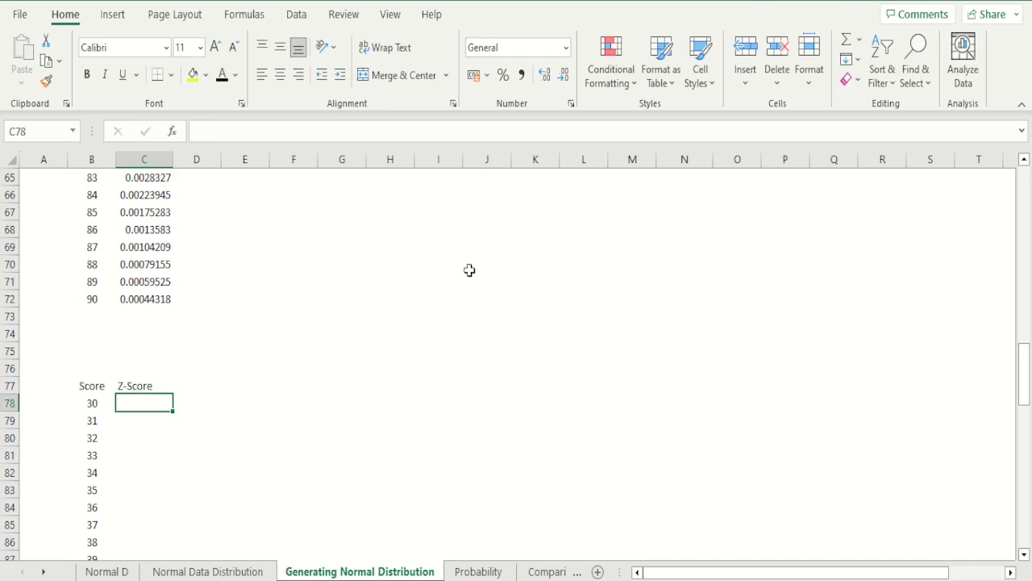
pyautogui.write('=')
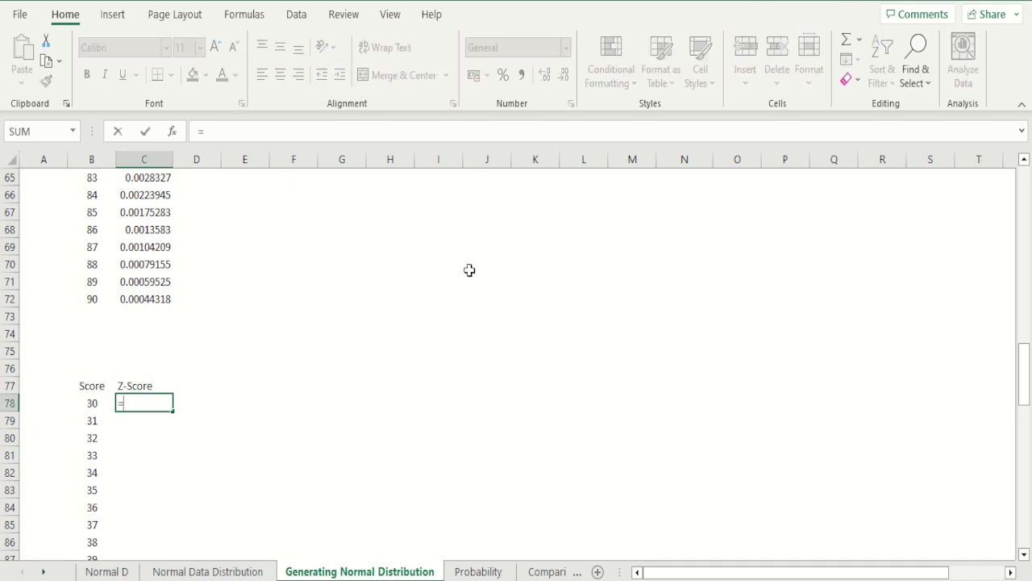
pyautogui.press('Escape')
pyautogui.press('Left')
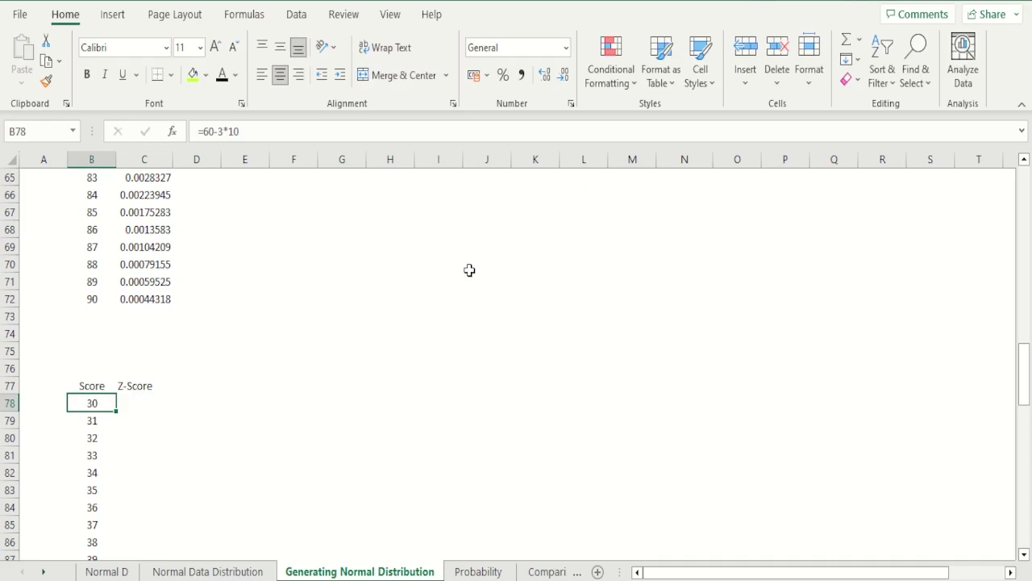
pyautogui.press('Right')
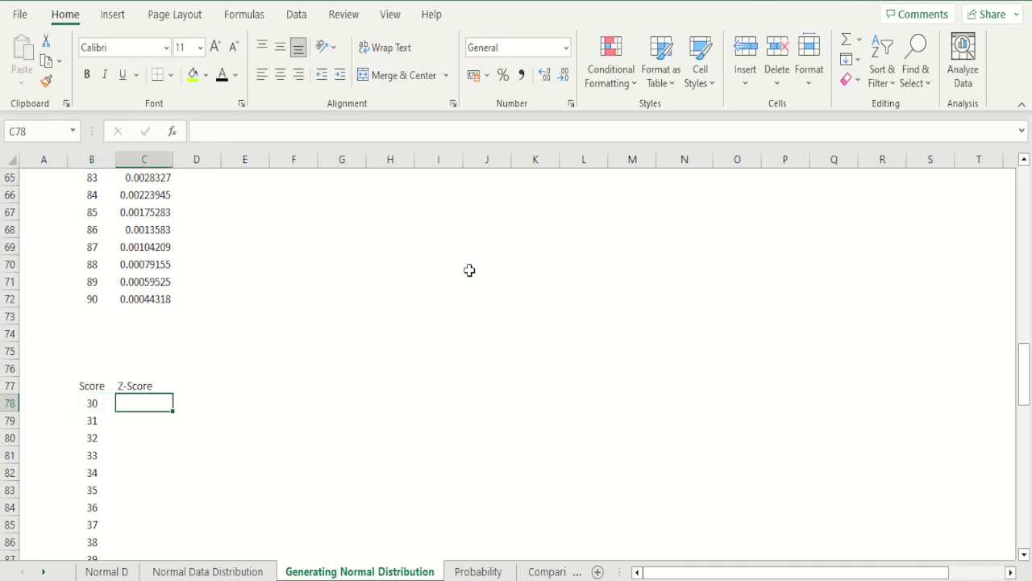
# Step: Calculate the first score's Z-score in C78 with the formula =(B78-60)/10
pyautogui.write('=(')
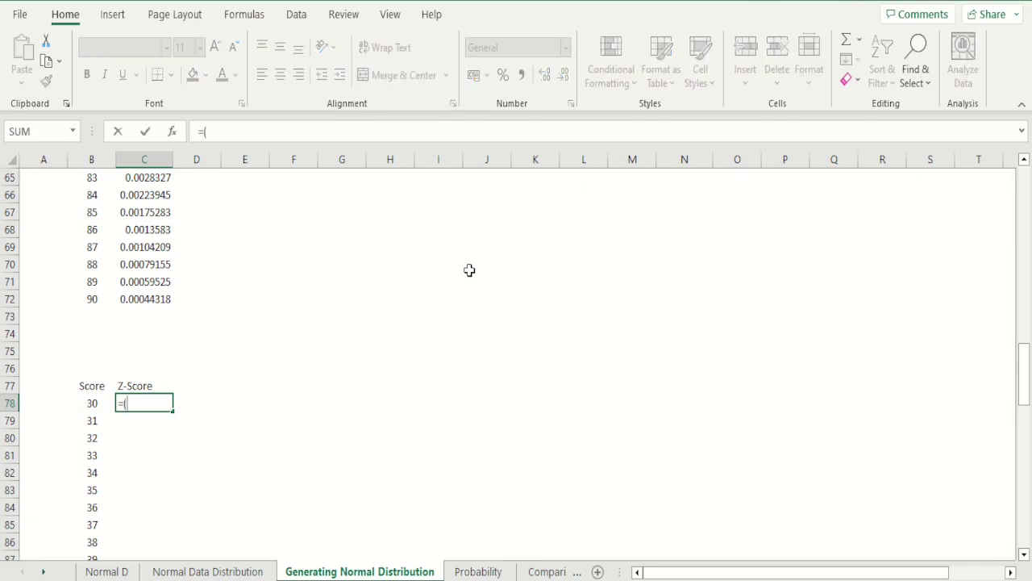
pyautogui.click(95, 401)
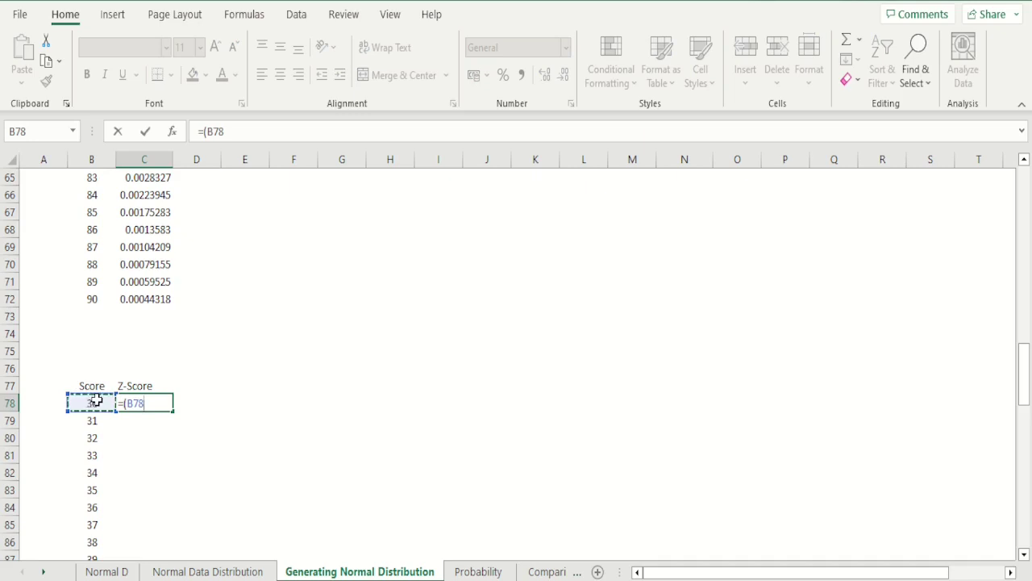
pyautogui.write('-')
pyautogui.moveTo(1023, 372)
pyautogui.mouseDown()
pyautogui.moveTo(1025, 191)
pyautogui.moveTo(1025, 380)
pyautogui.mouseUp()
pyautogui.write('60')
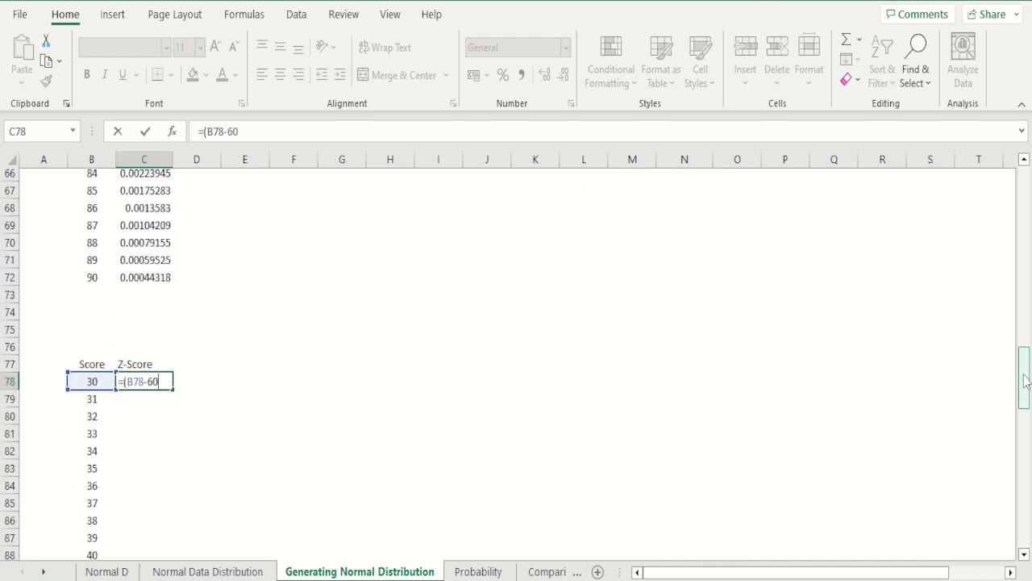
pyautogui.write(')/10')
pyautogui.press('Return')
pyautogui.press('Up')
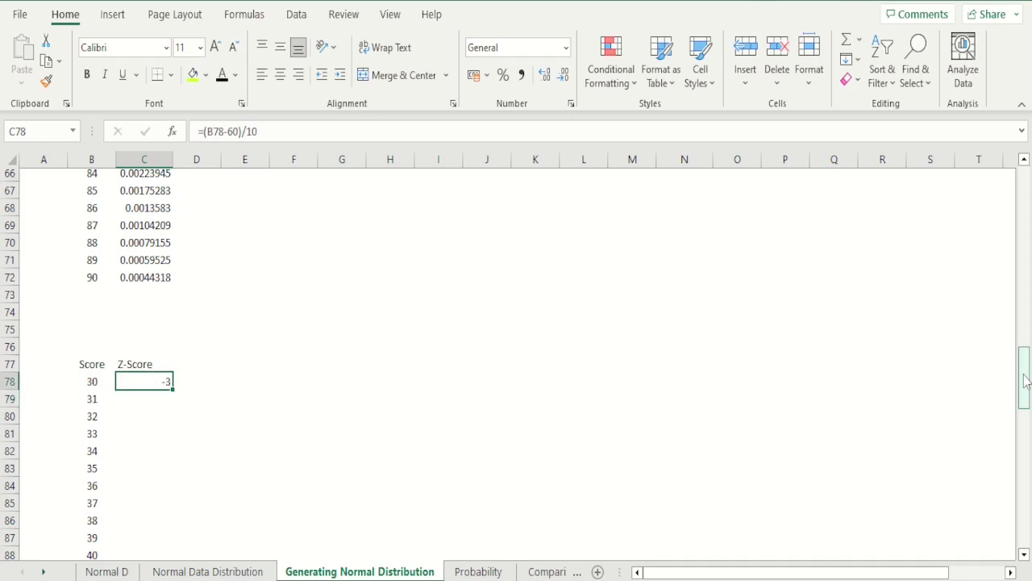
# Step: Center the Z-score in C78 and fill its formula down through C138
pyautogui.click(281, 78)
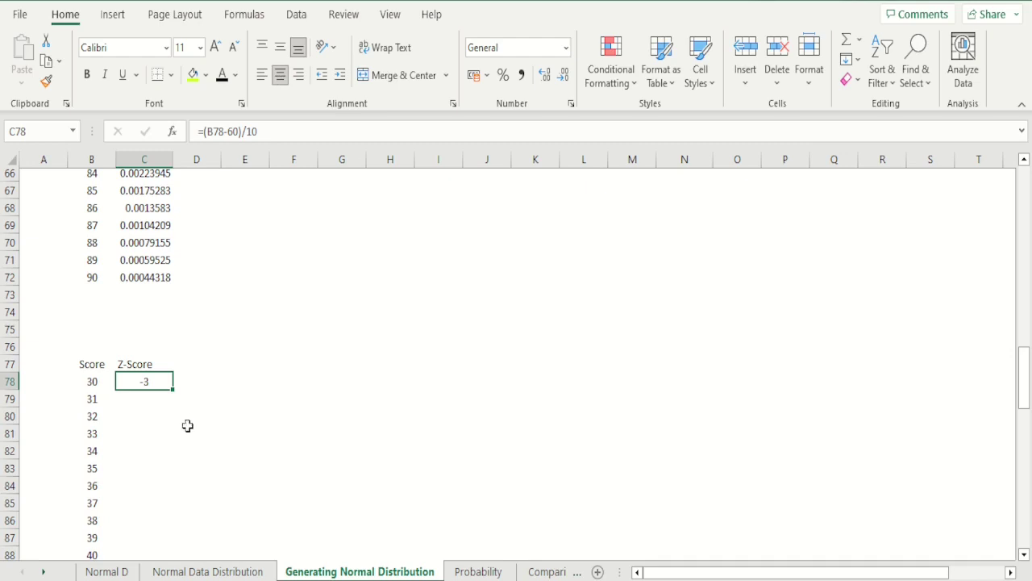
pyautogui.moveTo(175, 389); pyautogui.dragTo(147, 546)
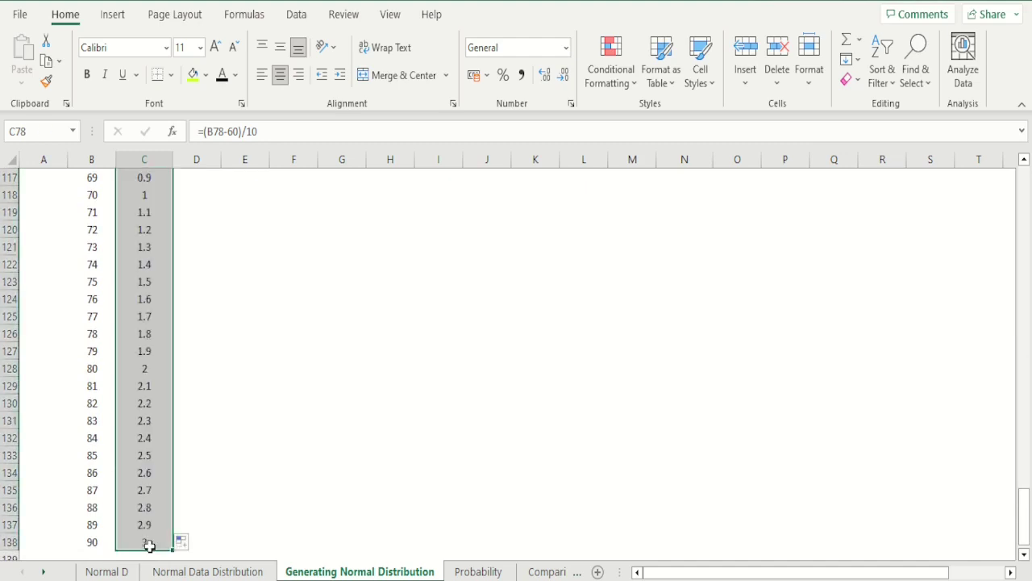
pyautogui.click(155, 543)
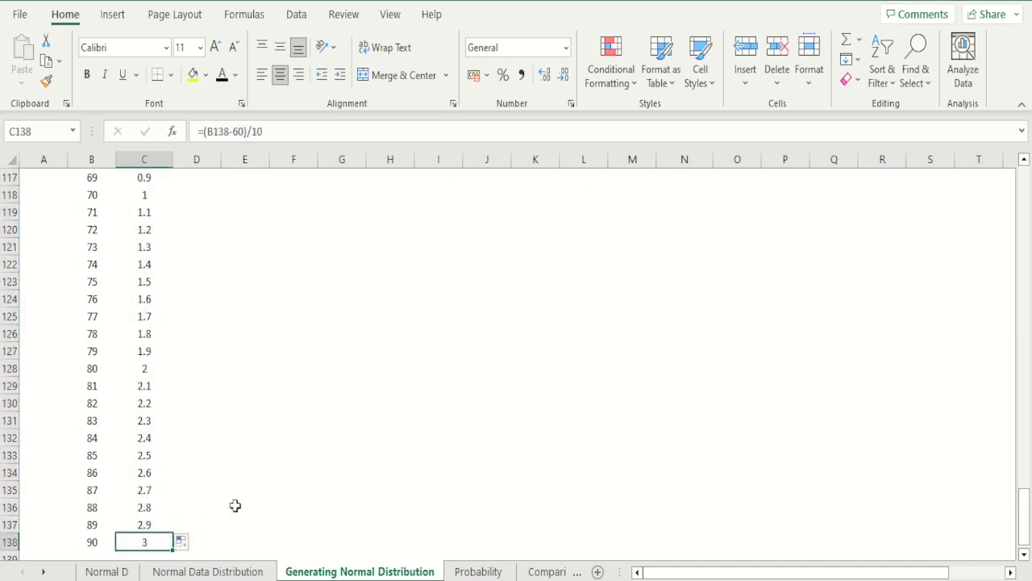
# Step: Examine the Z-scores beside their scores, from row 138 back up to the table's header row
pyautogui.scroll(-1, 234, 505)
pyautogui.press('Left')
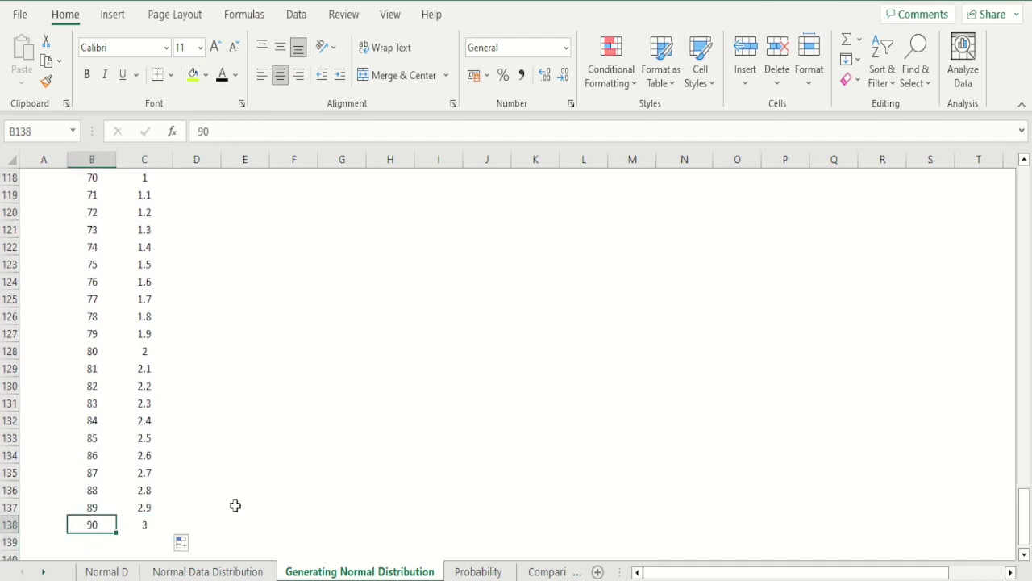
pyautogui.press('Right')
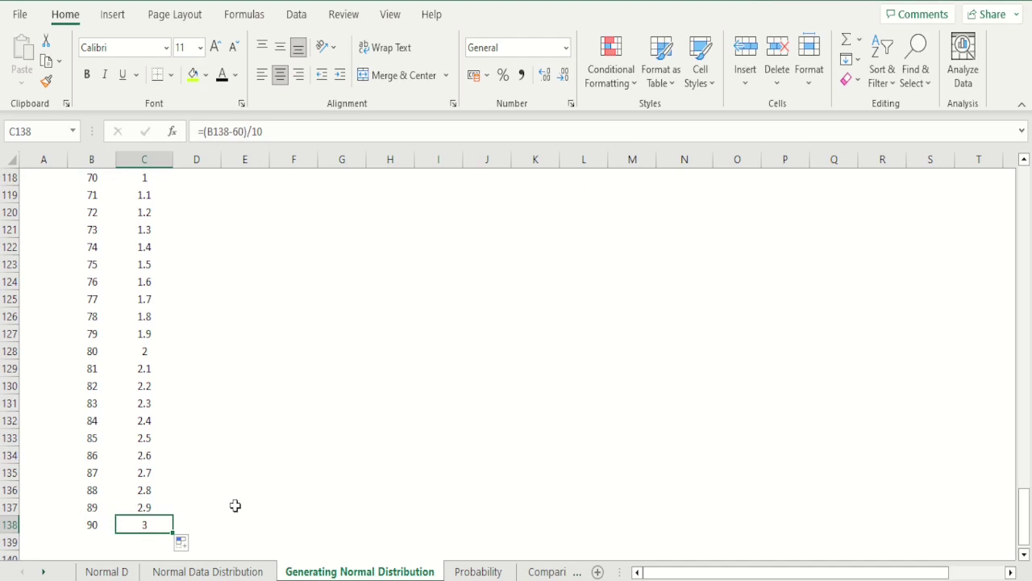
pyautogui.press('Up')
pyautogui.press('Up')
pyautogui.press('Up')
pyautogui.press('Up')
pyautogui.press('Up')
pyautogui.press('Up')
pyautogui.press('Up')
pyautogui.press('Up')
pyautogui.press('Up')
pyautogui.press('Up')
pyautogui.press('Up')
pyautogui.press('Up')
pyautogui.press('Up')
pyautogui.press('Up')
pyautogui.press('Up')
pyautogui.press('Up')
pyautogui.press('Up')
pyautogui.press('Up')
pyautogui.press('Up')
pyautogui.press('Up')
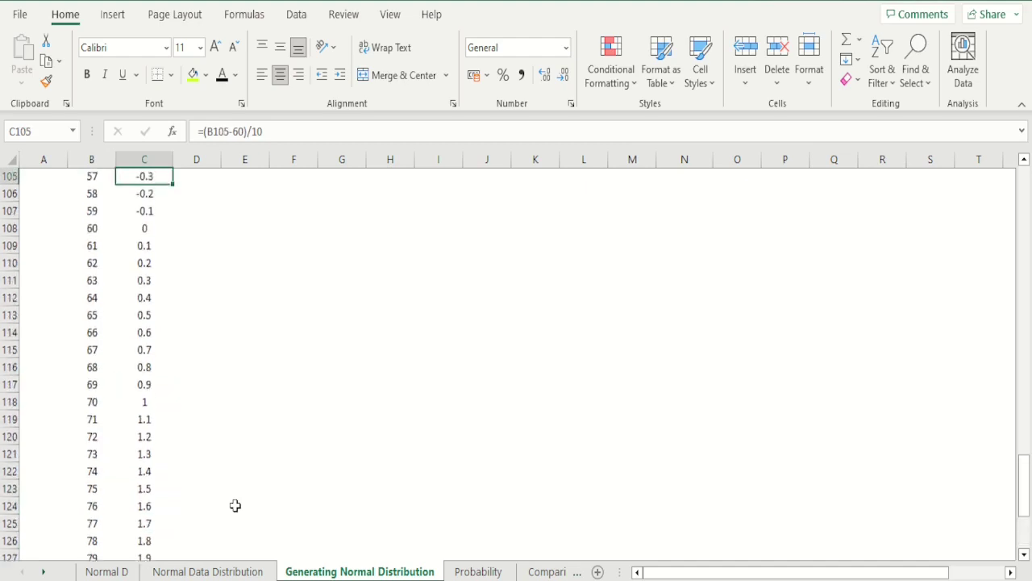
pyautogui.press('Up')
pyautogui.press('Up')
pyautogui.press('Up')
pyautogui.press('Up')
pyautogui.press('Up')
pyautogui.press('Up')
pyautogui.press('Up')
pyautogui.press('Up')
pyautogui.press('Up')
pyautogui.press('Up')
pyautogui.press('Up')
pyautogui.press('Up')
pyautogui.press('Up')
pyautogui.press('Up')
pyautogui.press('Up')
pyautogui.press('Up')
pyautogui.press('Up')
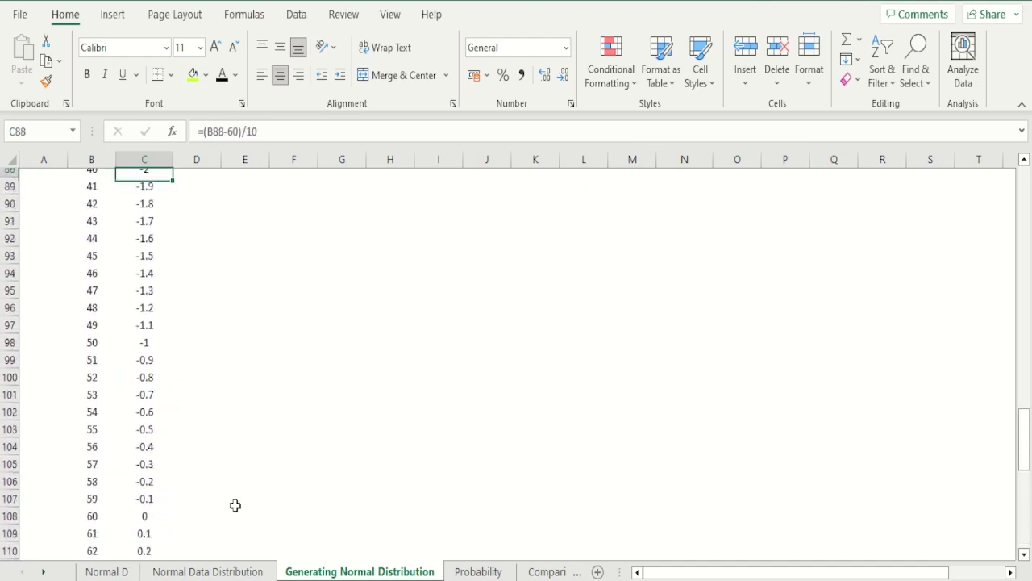
pyautogui.press('Up')
pyautogui.press('Up')
pyautogui.press('Up')
pyautogui.press('Up')
pyautogui.press('Up')
pyautogui.press('Up')
pyautogui.press('Up')
pyautogui.press('Up')
pyautogui.press('Up')
pyautogui.press('Up')
pyautogui.press('Up')
pyautogui.press('Up')
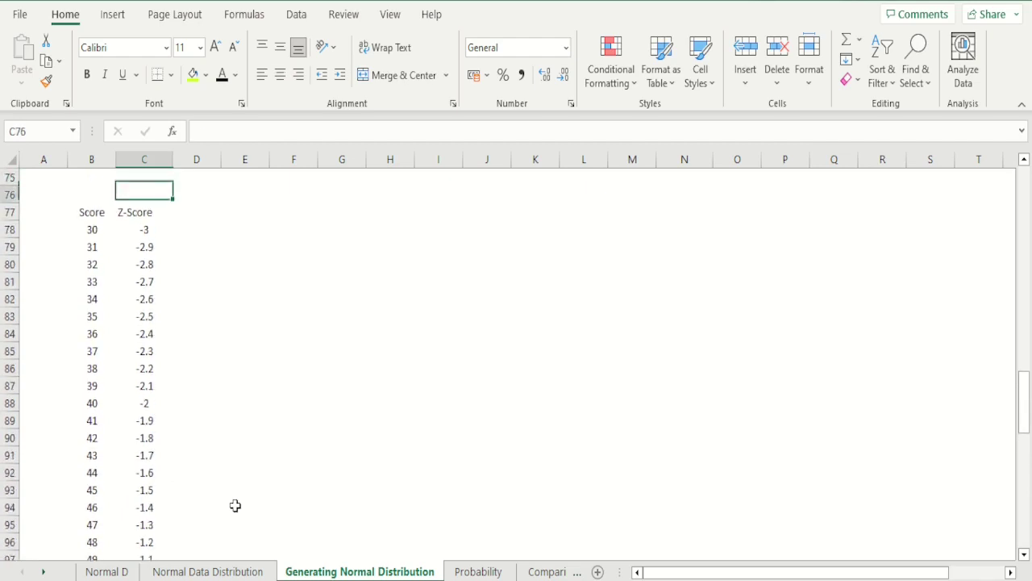
# Step: Center the Z-Score header in C77 and enter the header Prob in D77
pyautogui.press('Down')
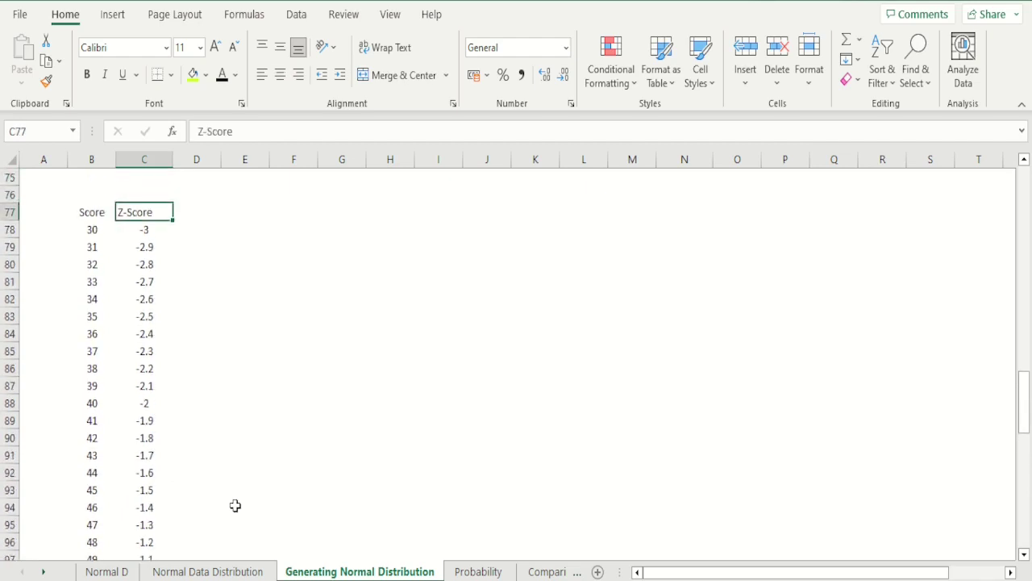
pyautogui.click(281, 75)
pyautogui.press('Right')
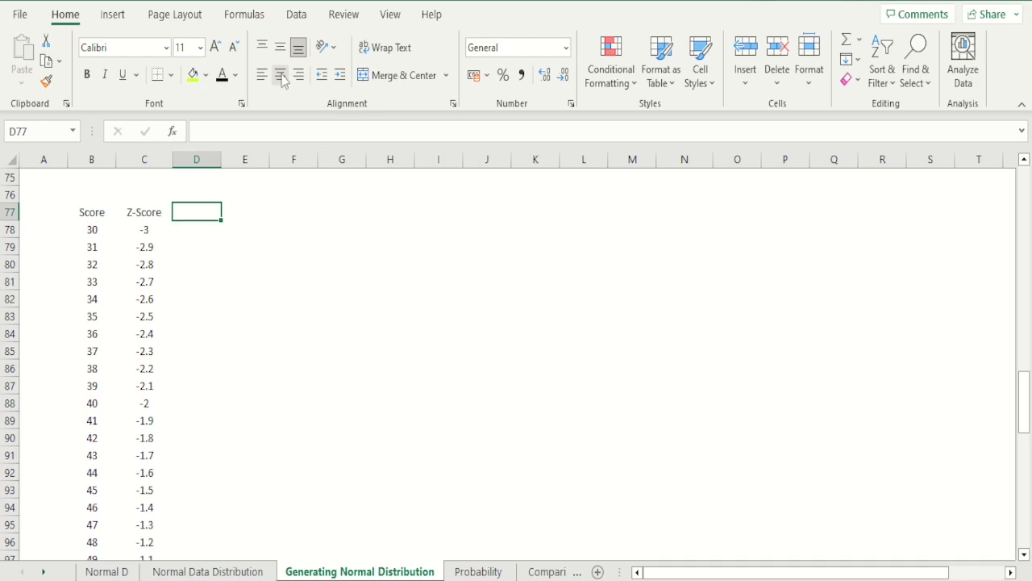
pyautogui.write('Prob')
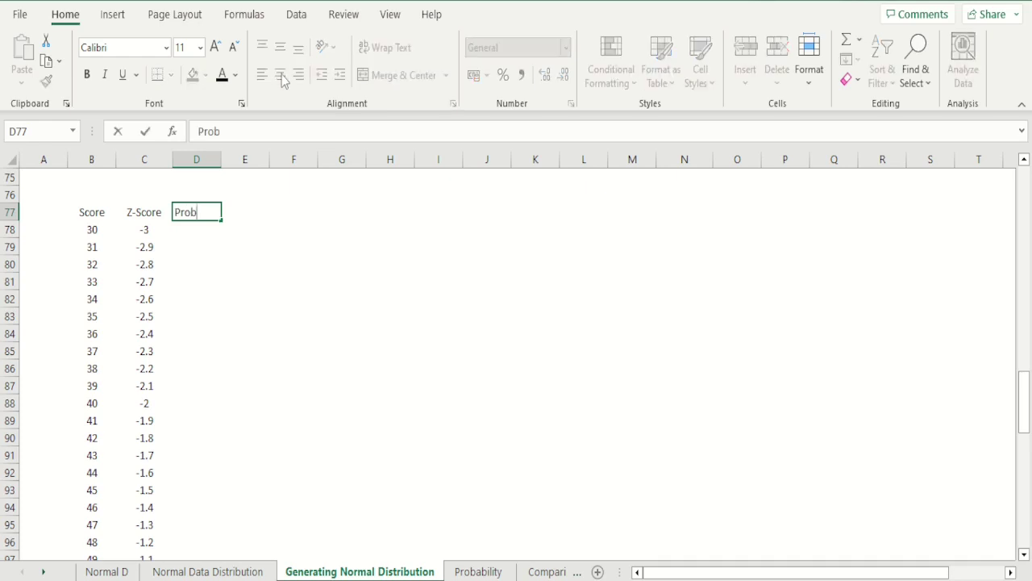
pyautogui.press('Return')
# Step: Begin a NORM.DIST formula in D78 for the first score's probability
pyautogui.write('=no')
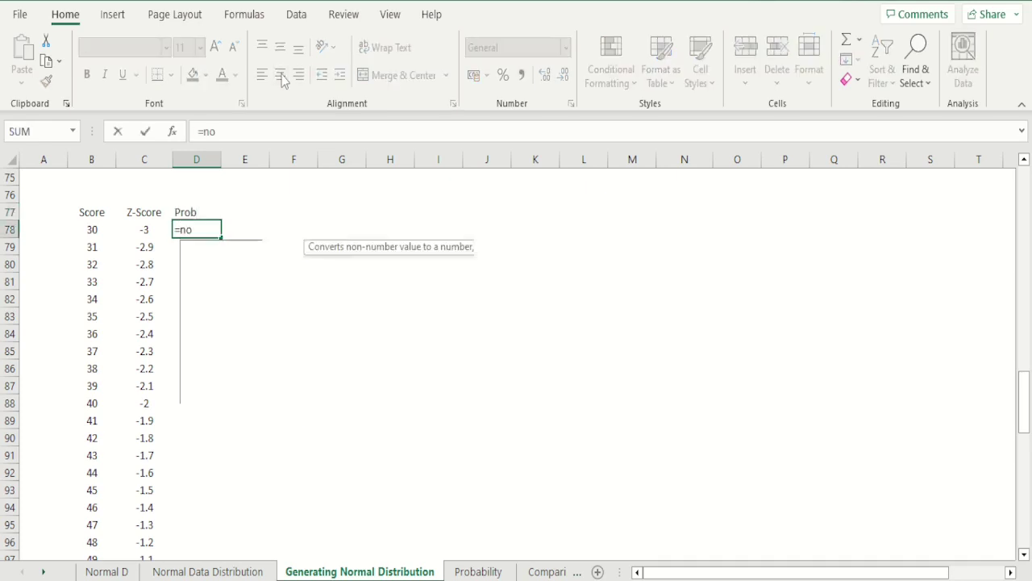
pyautogui.write('rm.dist(')
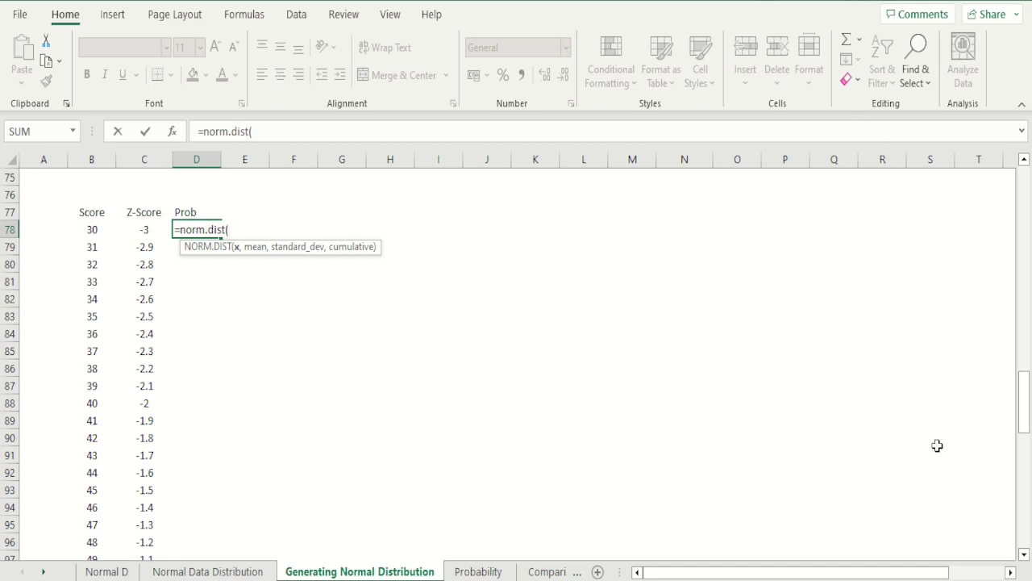
pyautogui.moveTo(1027, 395); pyautogui.dragTo(1028, 444)
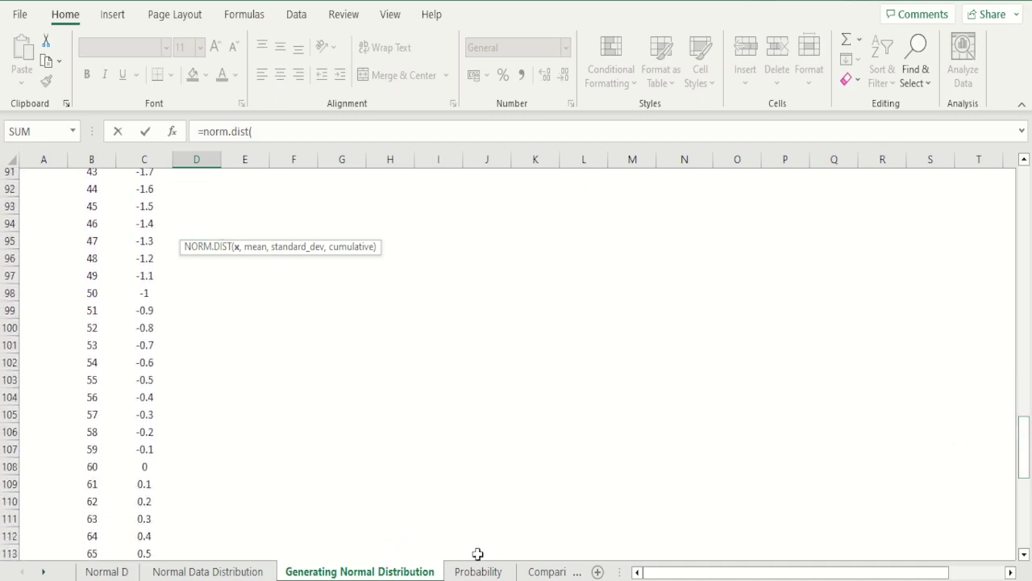
pyautogui.click(146, 468)
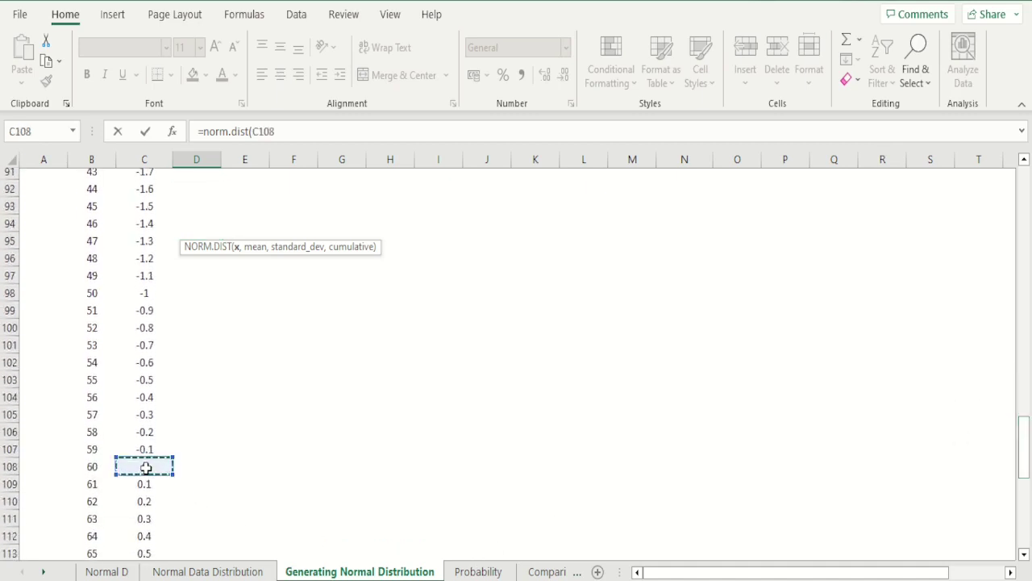
pyautogui.write(',')
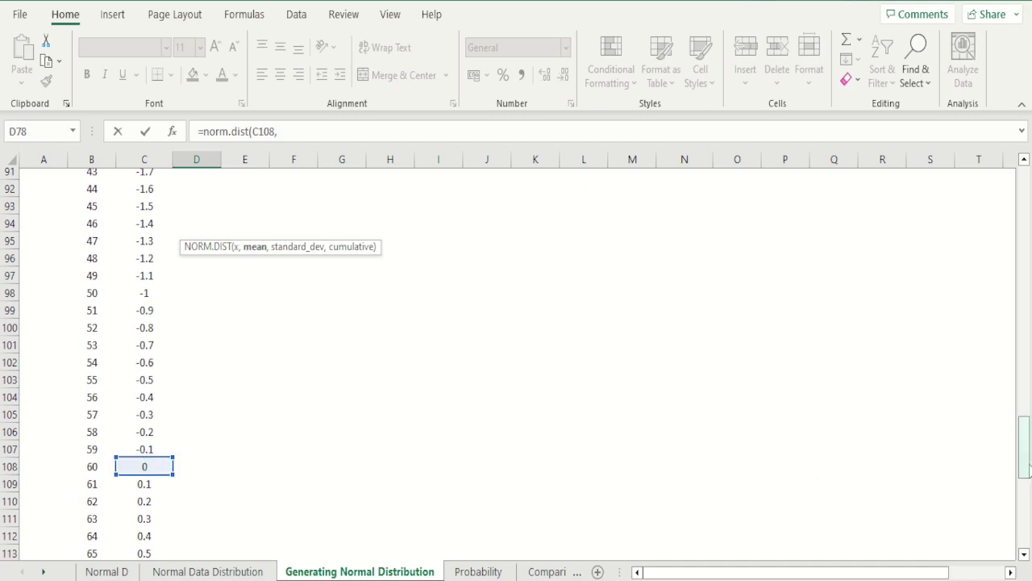
pyautogui.moveTo(1028, 472); pyautogui.dragTo(1023, 395)
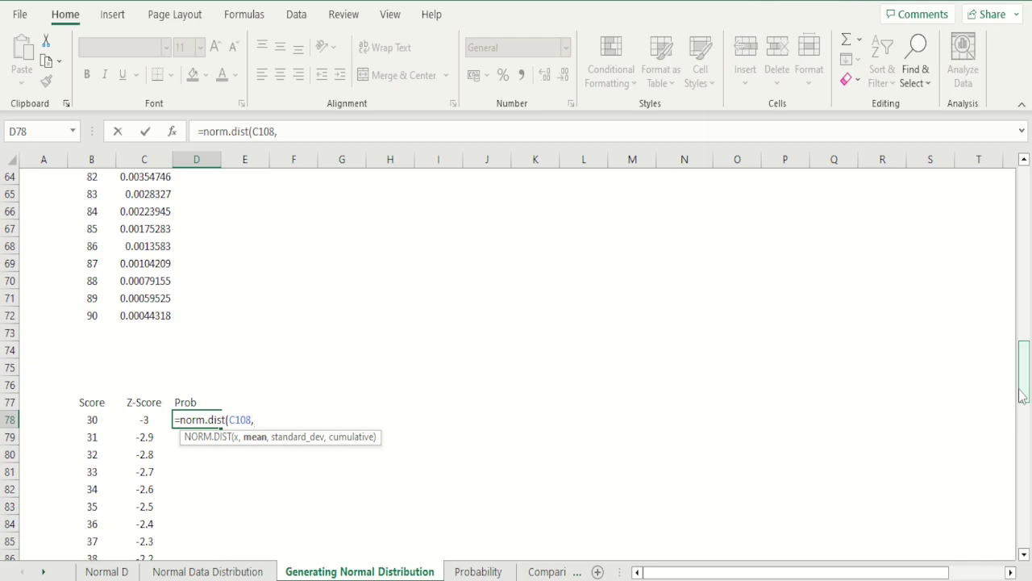
pyautogui.write('1,')
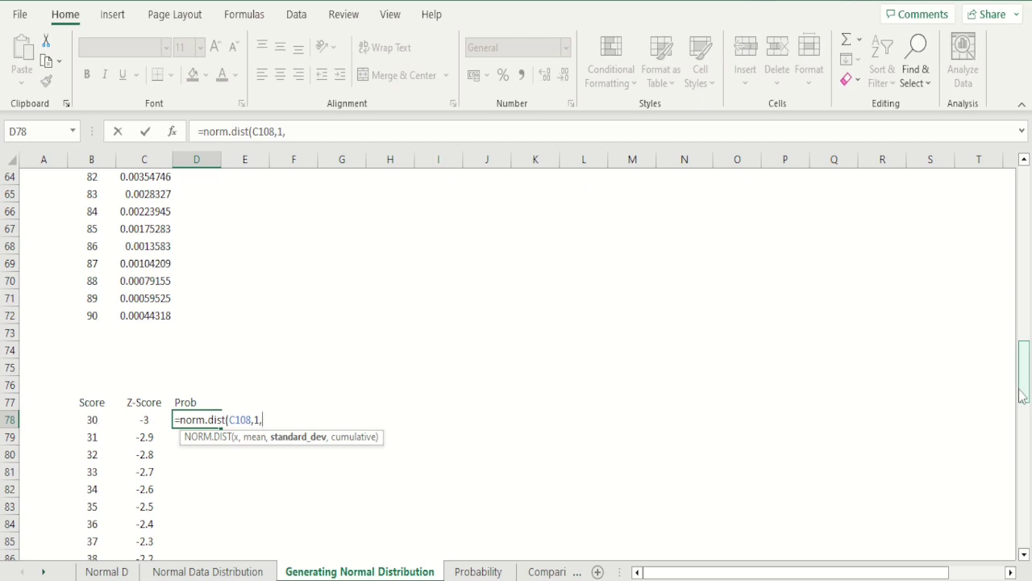
pyautogui.press('BackSpace')
pyautogui.press('BackSpace')
pyautogui.press('BackSpace')
pyautogui.press('BackSpace')
pyautogui.press('BackSpace')
pyautogui.press('BackSpace')
pyautogui.press('BackSpace')
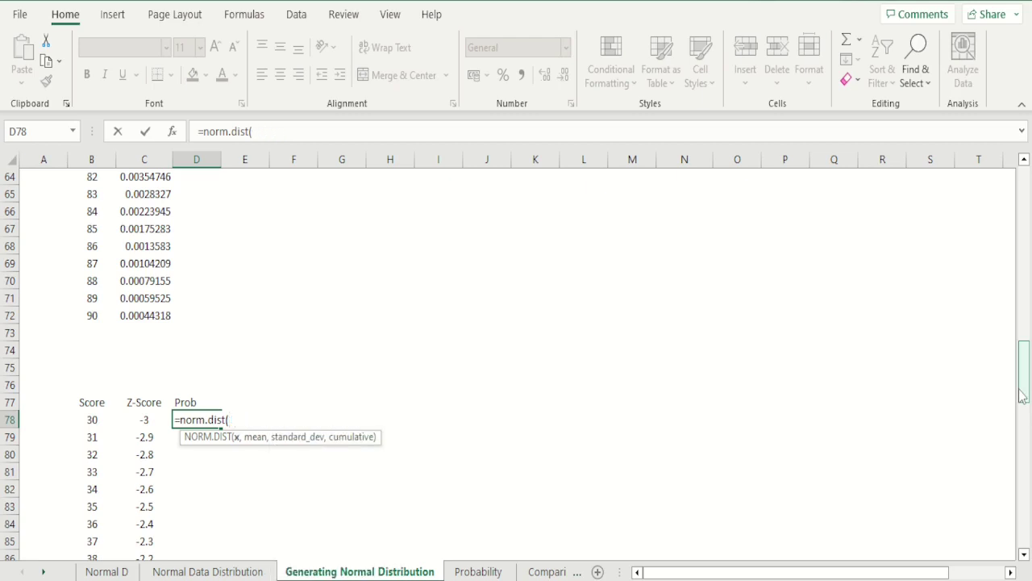
# Step: Complete the formula in D78 as =NORM.DIST(C78,0,1,FALSE) and fill it down through D138
pyautogui.click(144, 420)
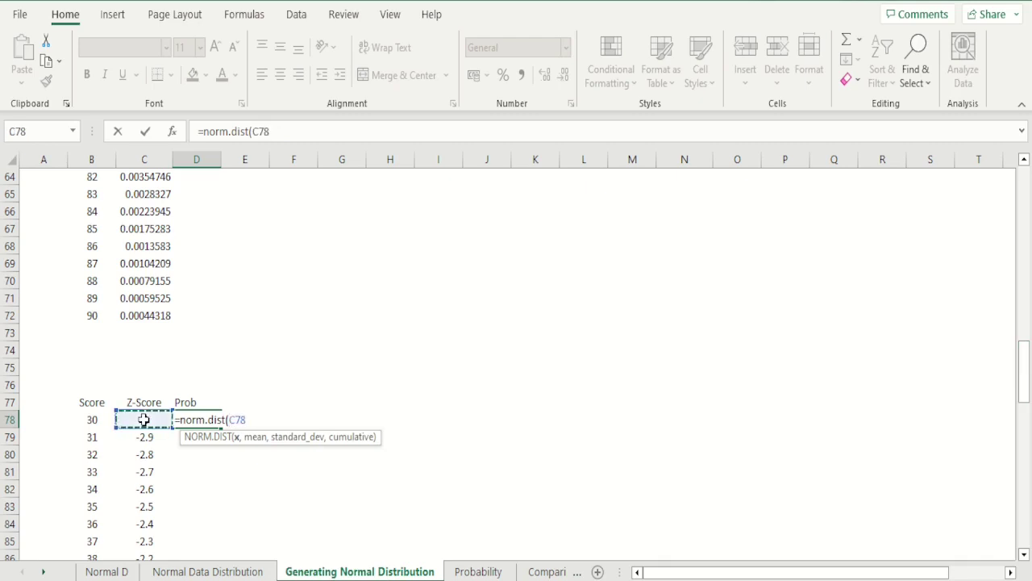
pyautogui.write(',0')
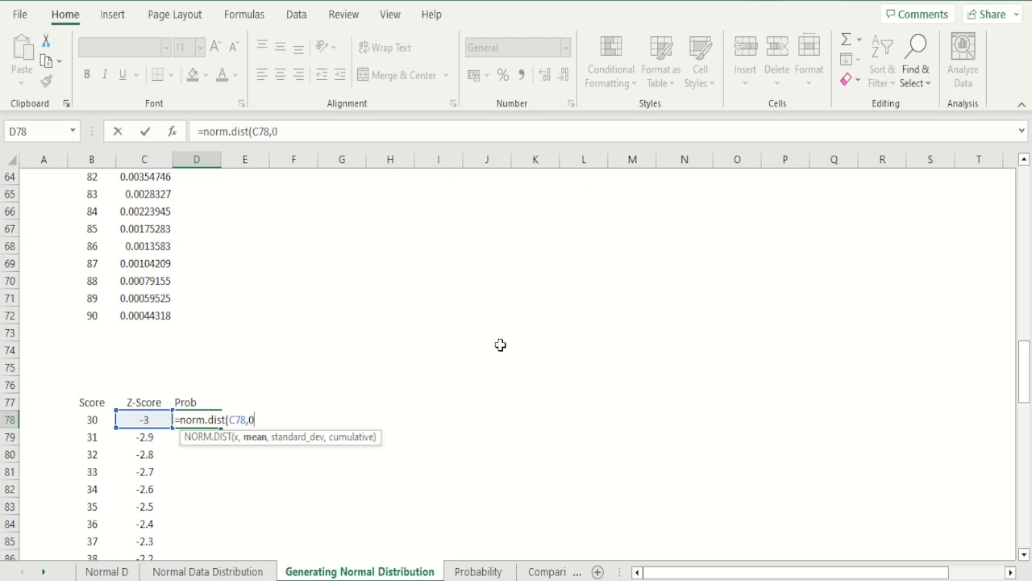
pyautogui.write(',1')
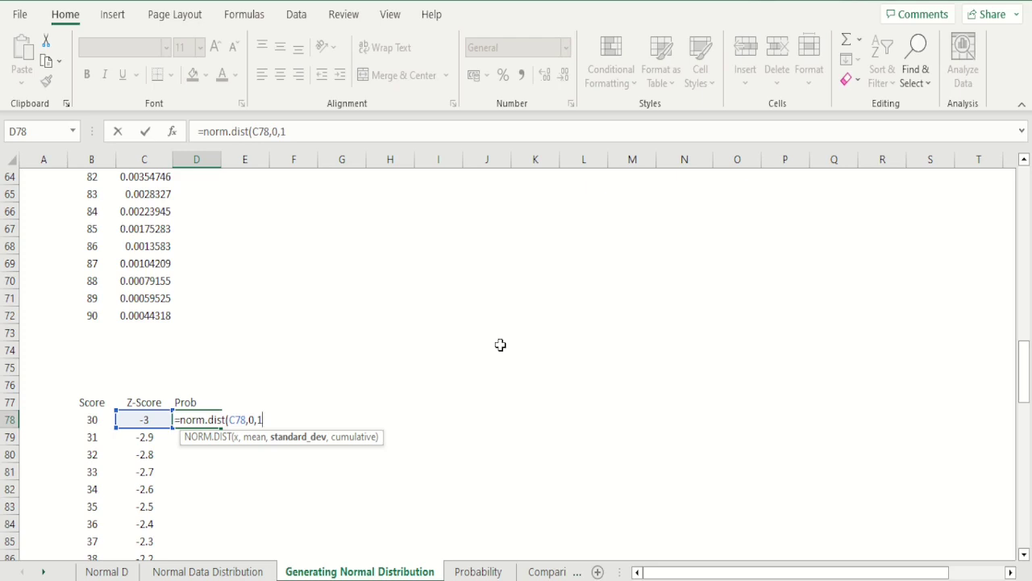
pyautogui.write(',')
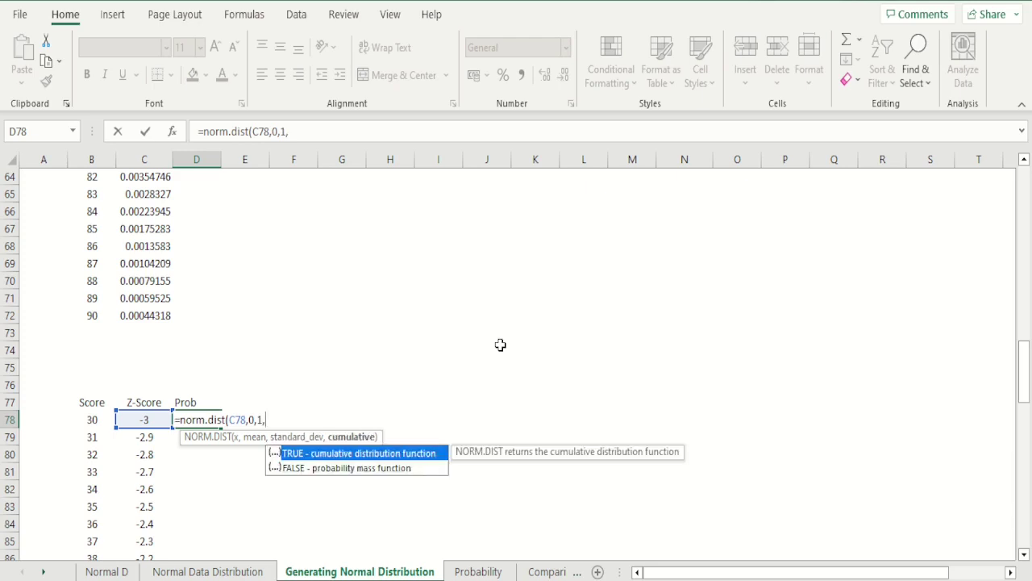
pyautogui.write('false)')
pyautogui.press('Return')
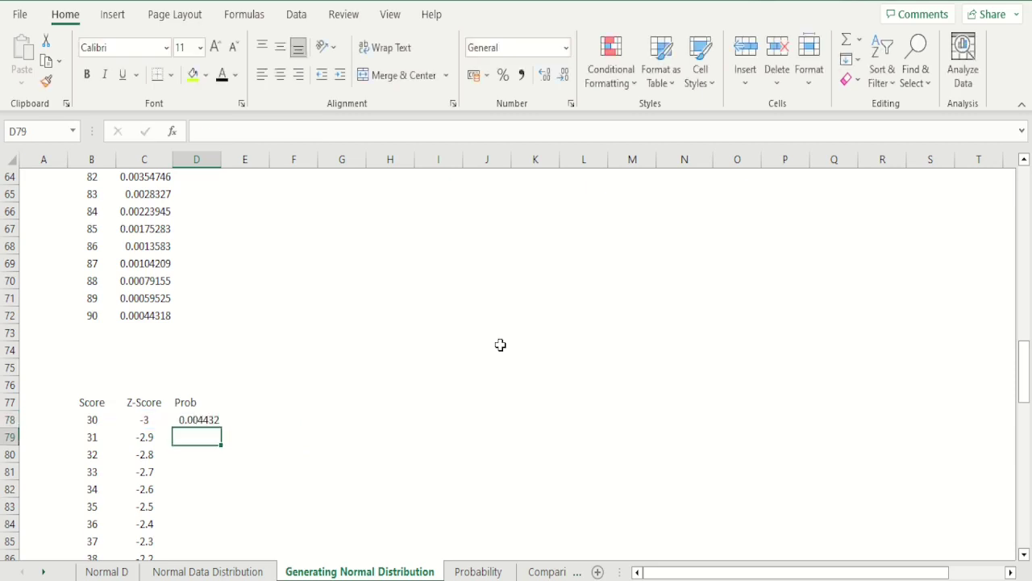
pyautogui.press('Up')
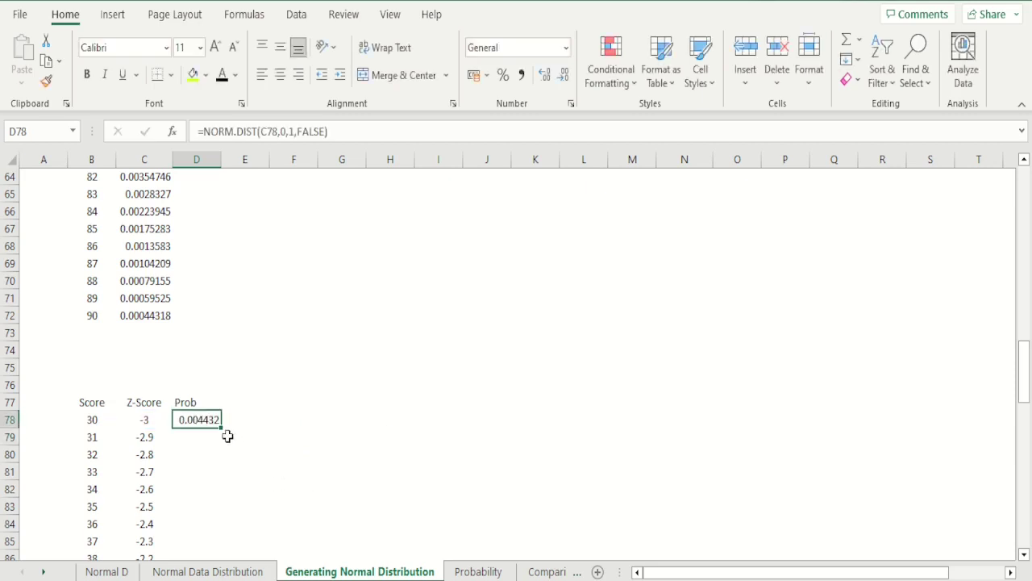
pyautogui.moveTo(224, 430); pyautogui.dragTo(209, 456)
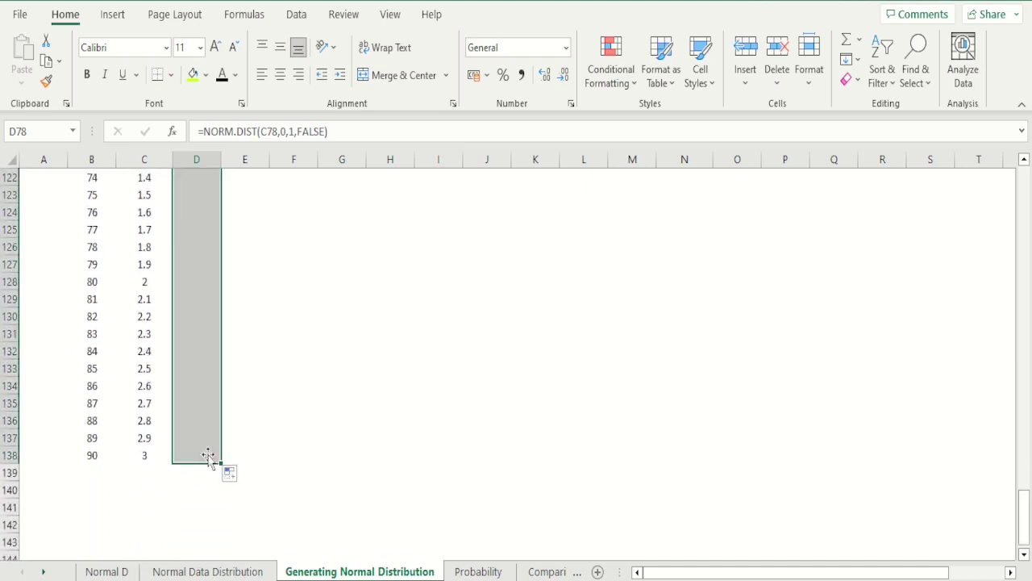
# Step: Examine the probabilities beside their Z-scores, from the end of the table back up to its header row
pyautogui.click(209, 387)
pyautogui.press('Up')
pyautogui.press('Up')
pyautogui.press('Up')
pyautogui.press('Up')
pyautogui.press('Up')
pyautogui.press('Up')
pyautogui.press('Up')
pyautogui.press('Up')
pyautogui.press('Up')
pyautogui.press('Up')
pyautogui.press('Up')
pyautogui.press('Up')
pyautogui.press('Up')
pyautogui.press('Up')
pyautogui.press('Up')
pyautogui.press('Up')
pyautogui.press('Up')
pyautogui.press('Up')
pyautogui.press('Up')
pyautogui.press('Up')
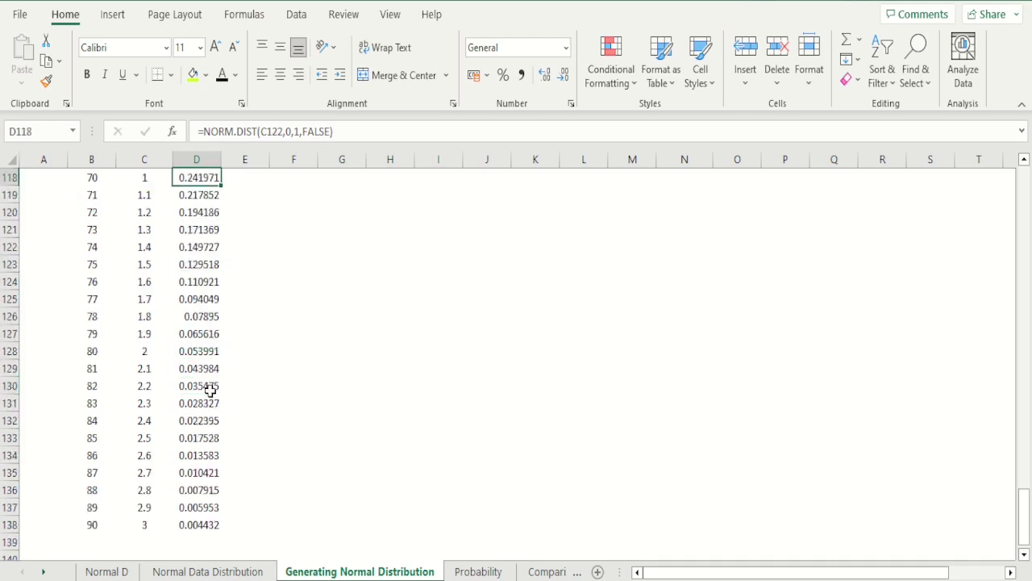
pyautogui.press('Up')
pyautogui.press('Up')
pyautogui.press('Up')
pyautogui.press('Up')
pyautogui.press('Up')
pyautogui.press('Up')
pyautogui.press('Up')
pyautogui.press('Up')
pyautogui.press('Up')
pyautogui.press('Up')
pyautogui.press('Up')
pyautogui.press('Up')
pyautogui.press('Up')
pyautogui.press('Up')
pyautogui.press('Up')
pyautogui.press('Up')
pyautogui.press('Up')
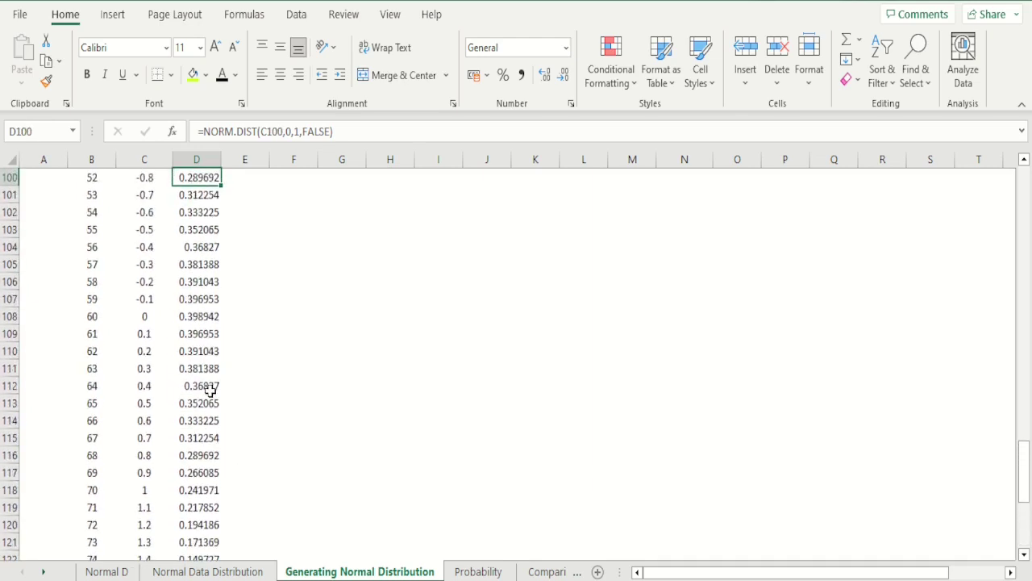
pyautogui.press('Up')
pyautogui.press('Up')
pyautogui.press('Up')
pyautogui.press('Up')
pyautogui.press('Up')
pyautogui.press('Up')
pyautogui.press('Up')
pyautogui.press('Up')
pyautogui.press('Up')
pyautogui.press('Up')
pyautogui.press('Up')
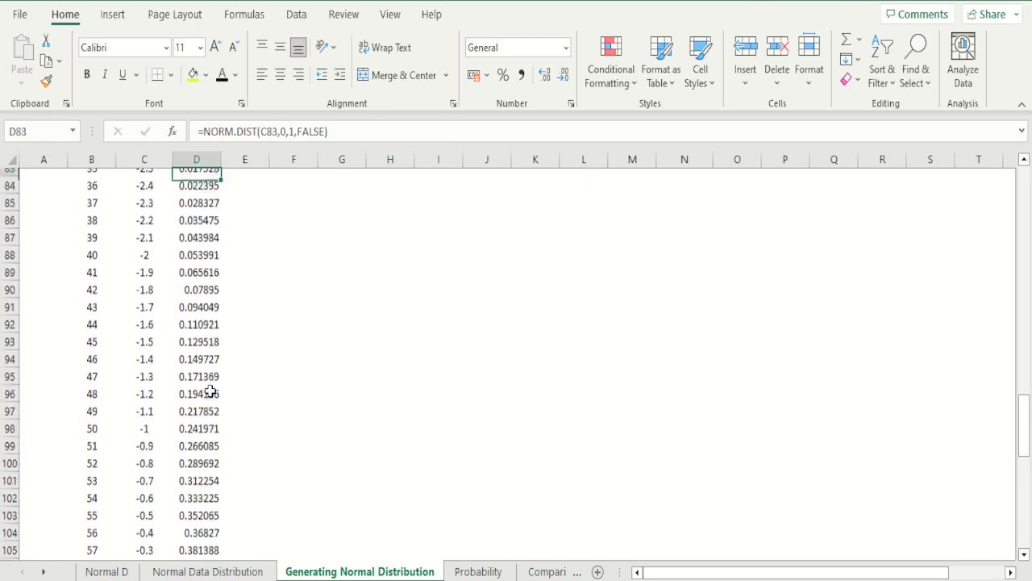
pyautogui.press('Up')
pyautogui.press('Up')
pyautogui.press('Up')
pyautogui.press('Up')
pyautogui.press('Up')
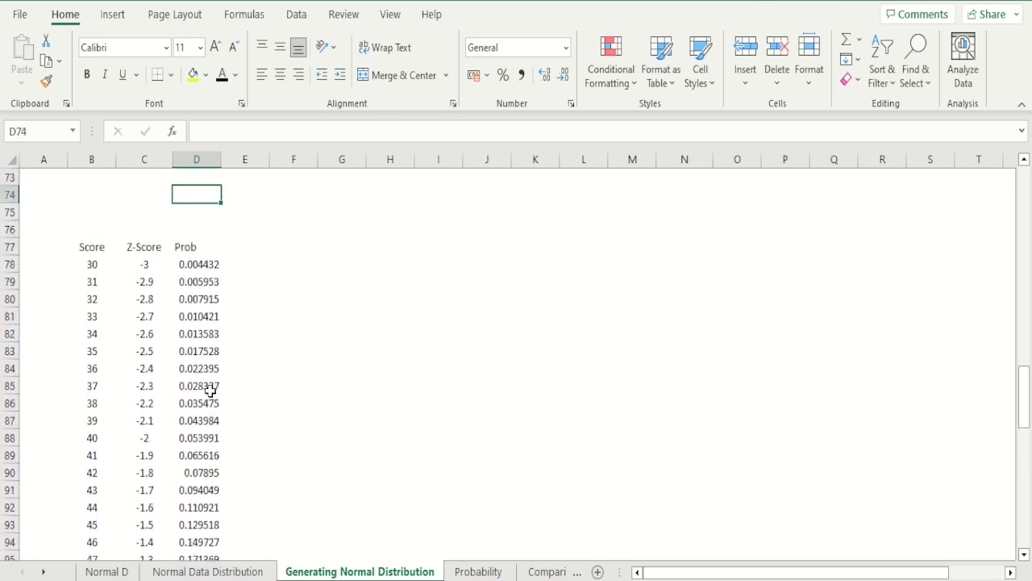
# Step: Insert a clustered column chart of the Z-Score and Prob columns, C77:D138, from the recommended charts
pyautogui.press('Down')
pyautogui.press('Down')
pyautogui.press('Down')
pyautogui.press('Down')
pyautogui.press('Up')
pyautogui.press('Left')
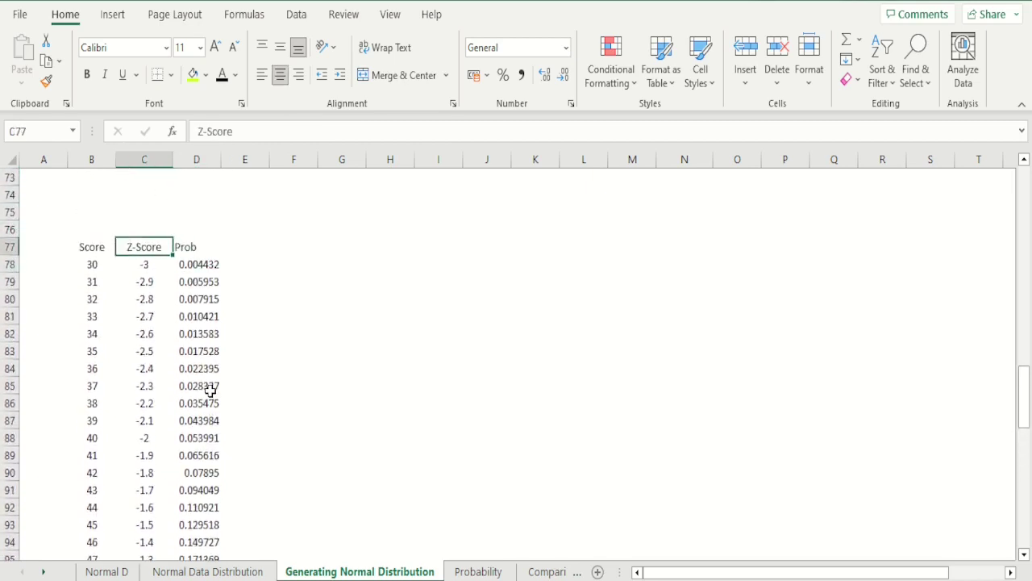
pyautogui.hotkey('shift', 'Right')
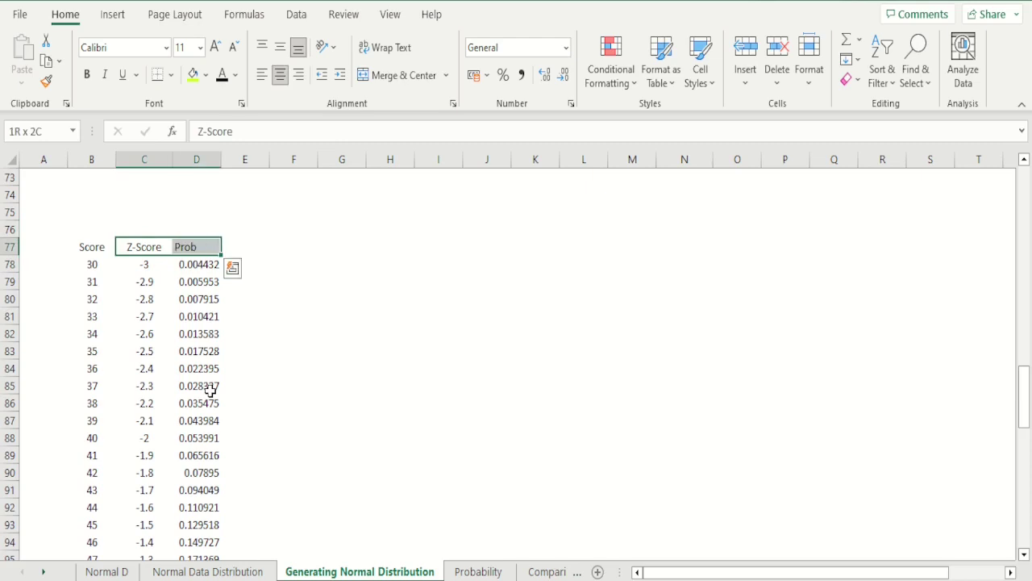
pyautogui.hotkey('ctrl', 'shift', 'Down')
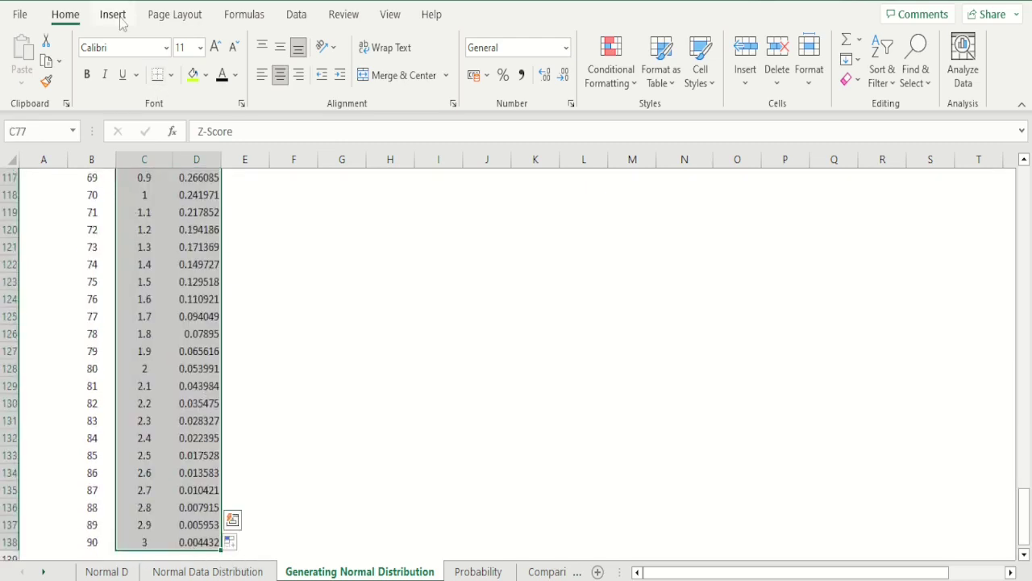
pyautogui.click(120, 20)
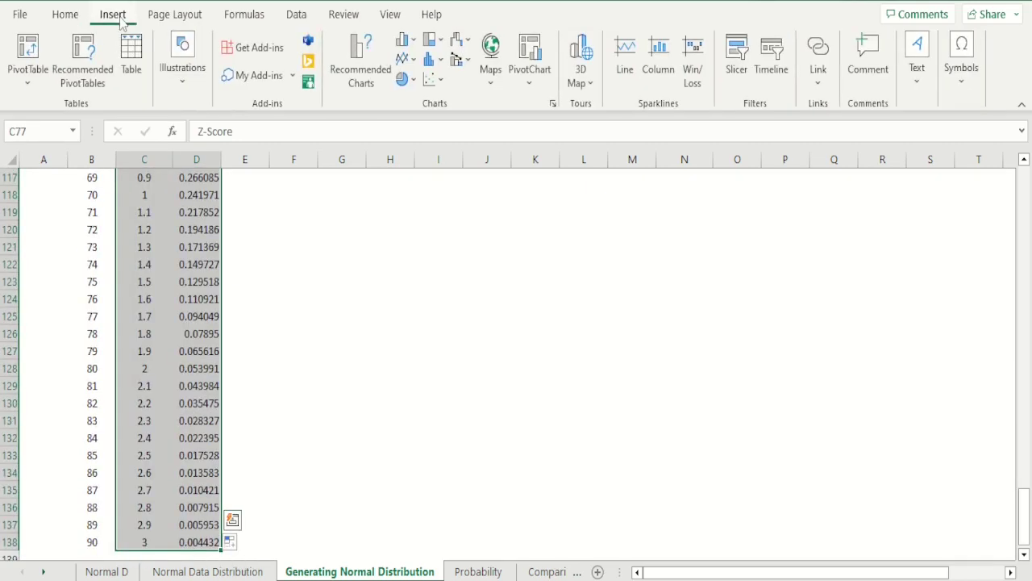
pyautogui.click(362, 91)
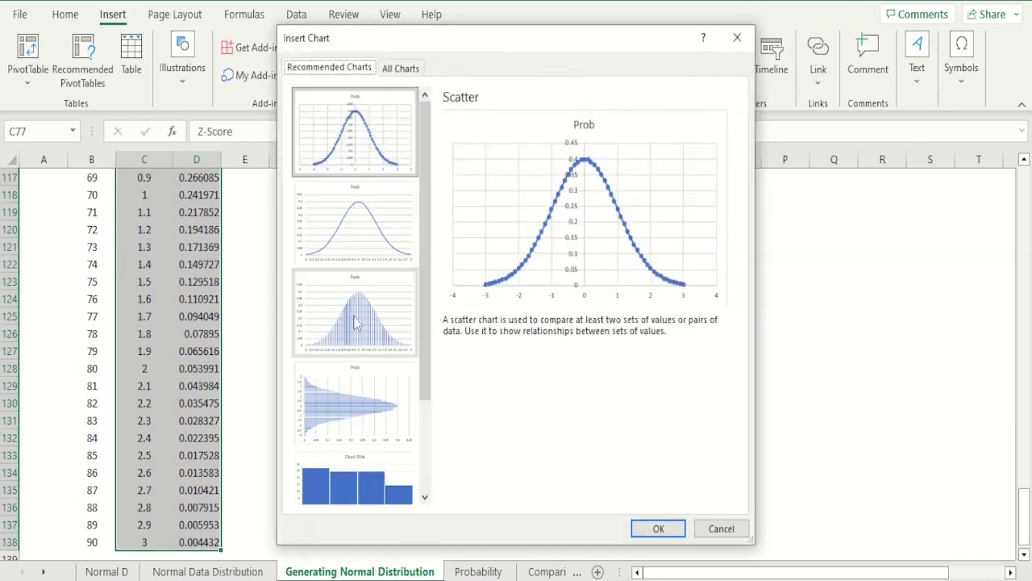
pyautogui.click(356, 322)
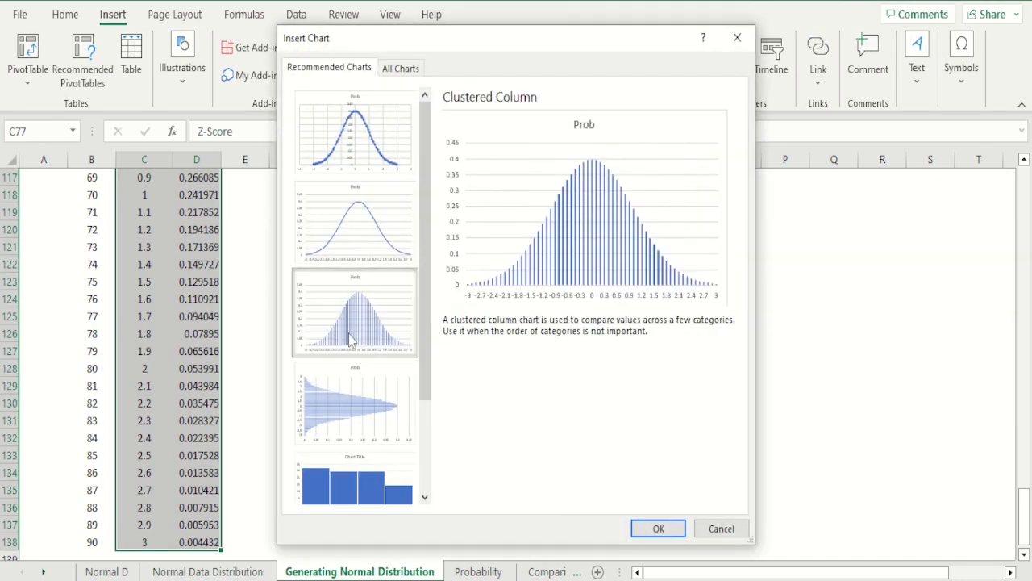
pyautogui.click(658, 530)
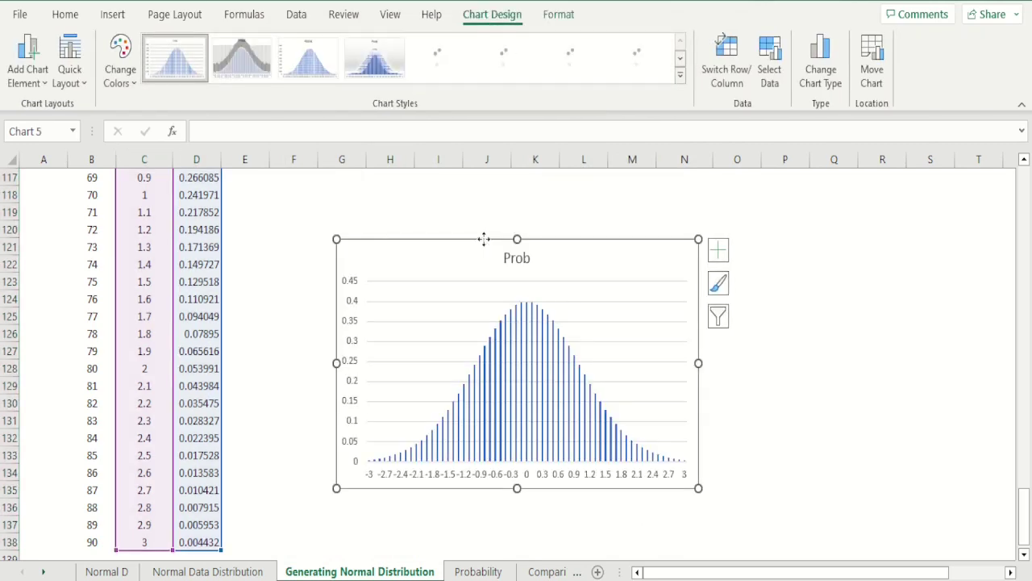
# Step: Move the Prob chart up beside the start of the Z-score table, with its upper edge at row 78, and select it
pyautogui.moveTo(483, 237); pyautogui.dragTo(391, 182)
pyautogui.click(763, 341)
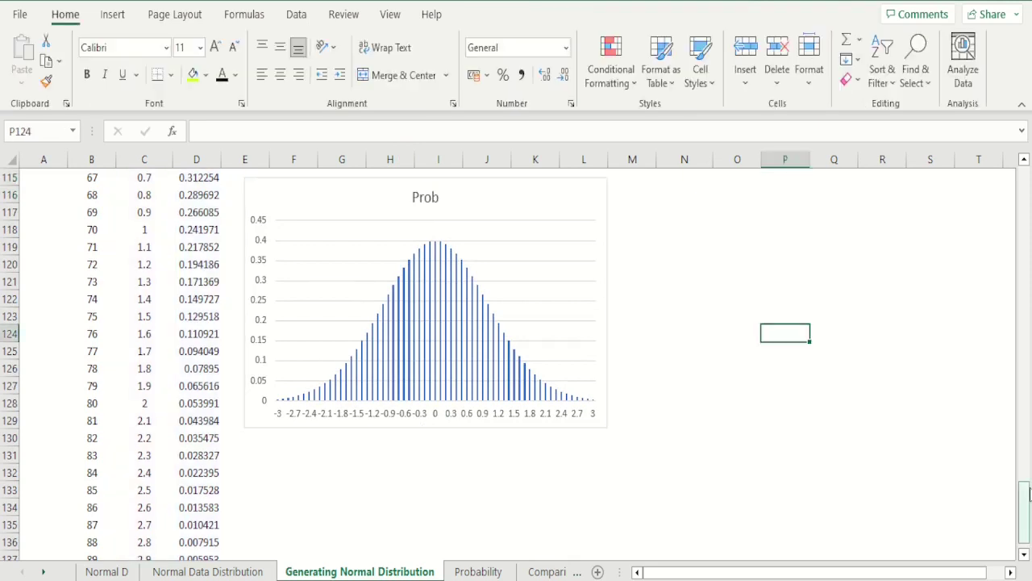
pyautogui.moveTo(1028, 493); pyautogui.dragTo(1026, 448)
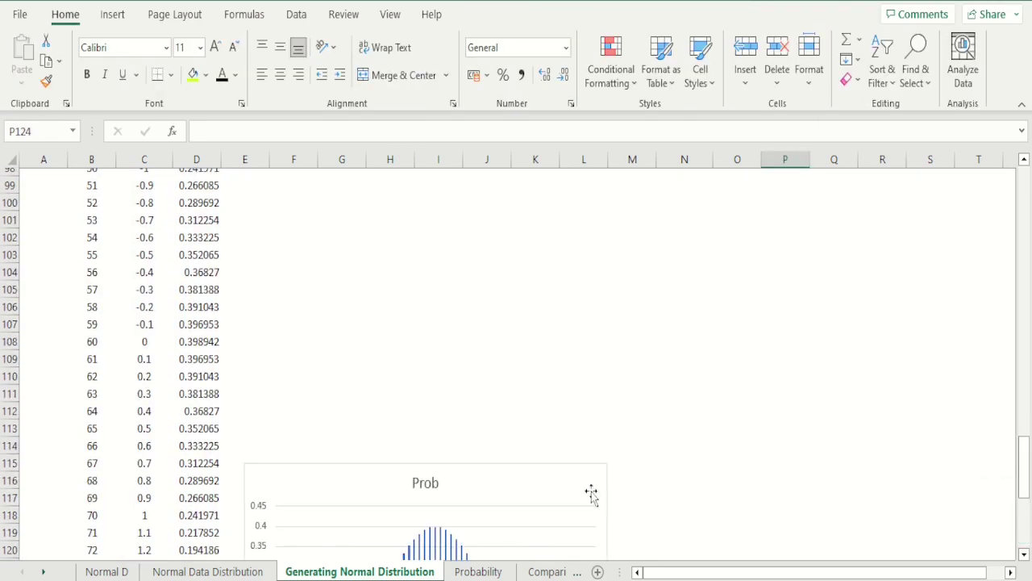
pyautogui.moveTo(548, 467); pyautogui.dragTo(563, 200)
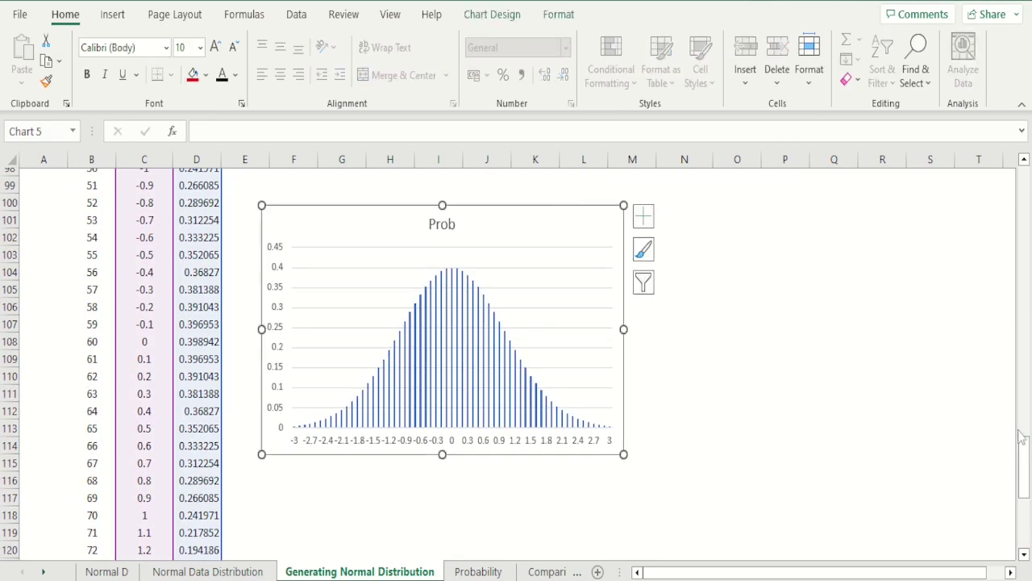
pyautogui.moveTo(1023, 456); pyautogui.dragTo(1025, 410)
pyautogui.moveTo(1026, 411); pyautogui.dragTo(1025, 422)
pyautogui.click(491, 417)
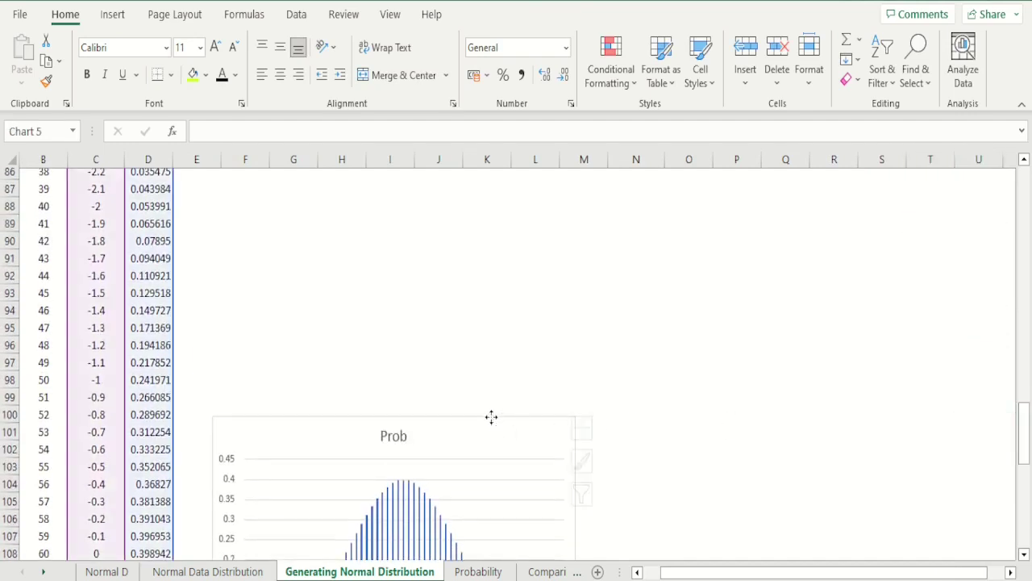
pyautogui.moveTo(491, 417); pyautogui.dragTo(472, 186)
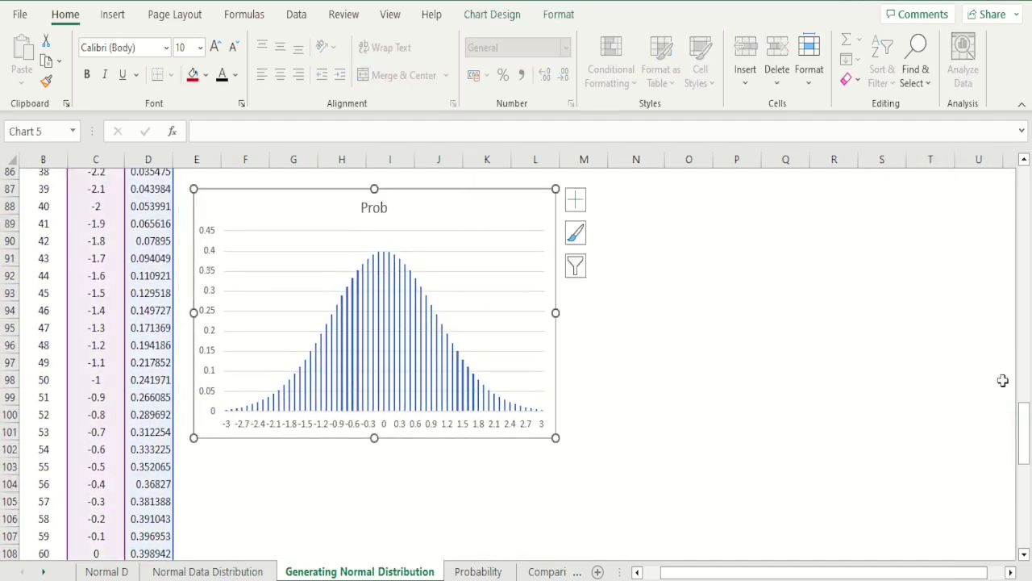
pyautogui.moveTo(1025, 419); pyautogui.dragTo(1025, 376)
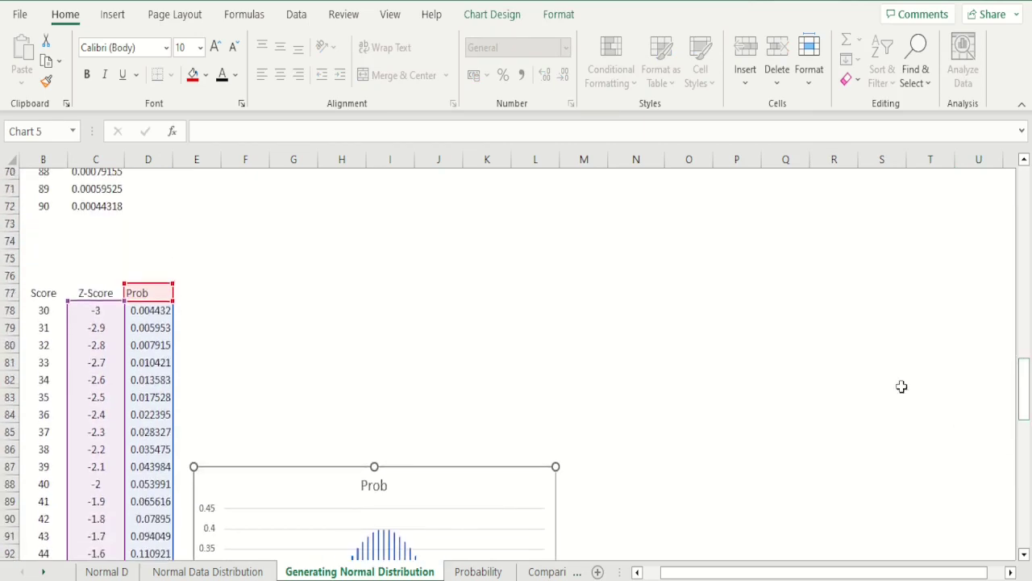
pyautogui.moveTo(473, 468); pyautogui.dragTo(476, 301)
pyautogui.click(670, 411)
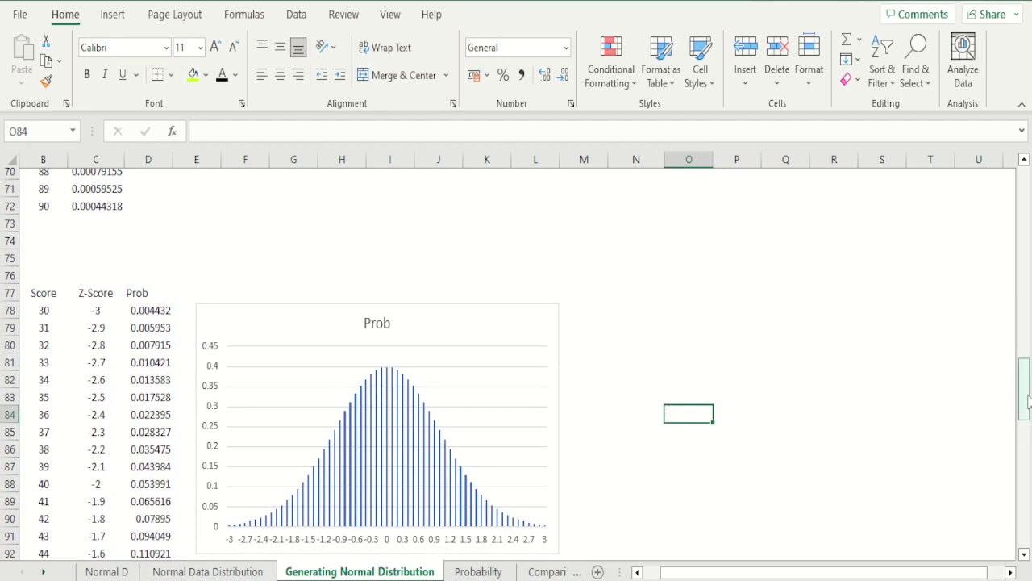
pyautogui.moveTo(1024, 401); pyautogui.dragTo(1028, 413)
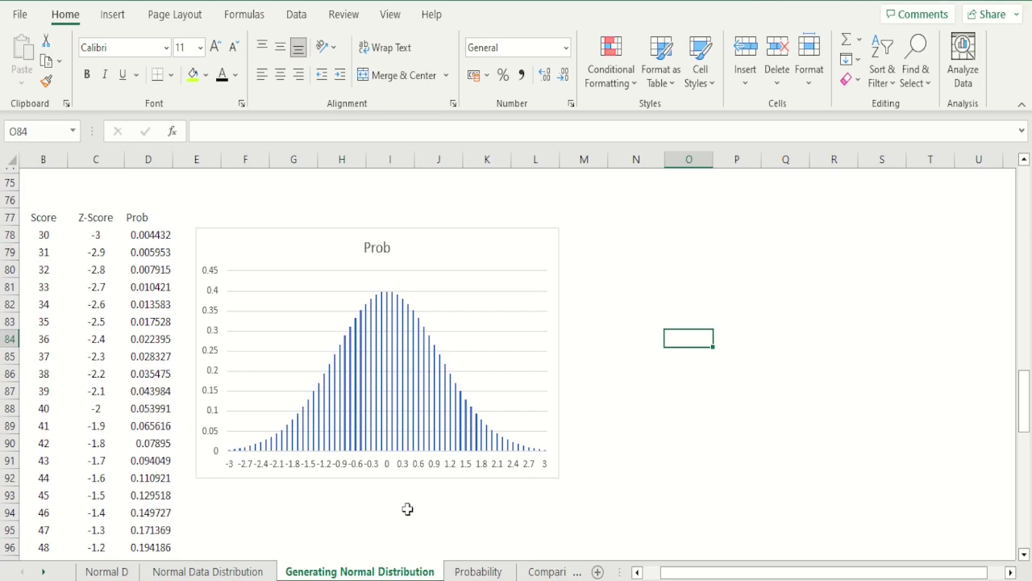
pyautogui.click(498, 480)
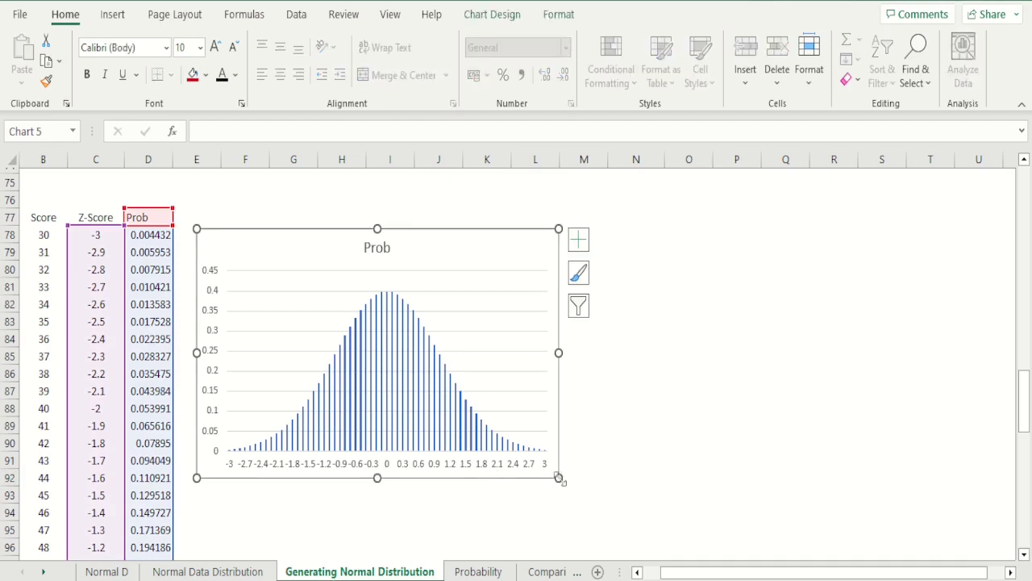
# Step: Enlarge the Prob chart so it reaches into column M and row 94, and colour its column at Z-score 0 red
pyautogui.moveTo(559, 477); pyautogui.dragTo(592, 508)
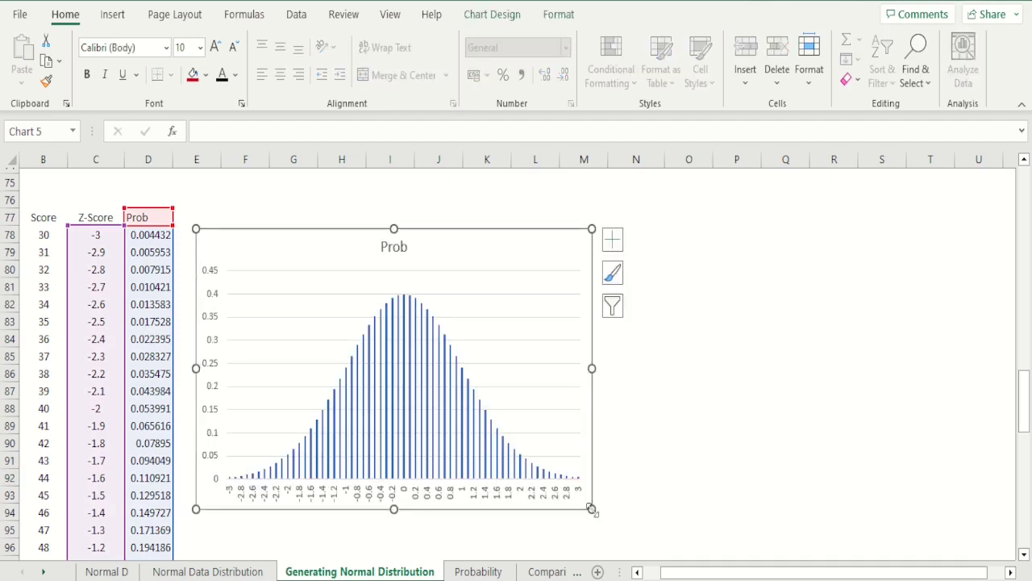
pyautogui.click(718, 475)
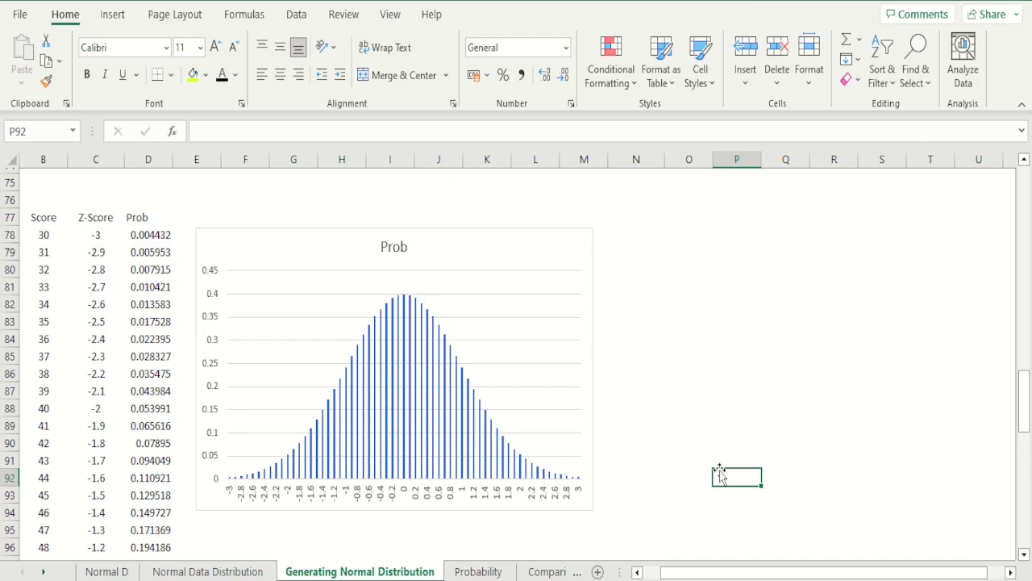
pyautogui.click(405, 482)
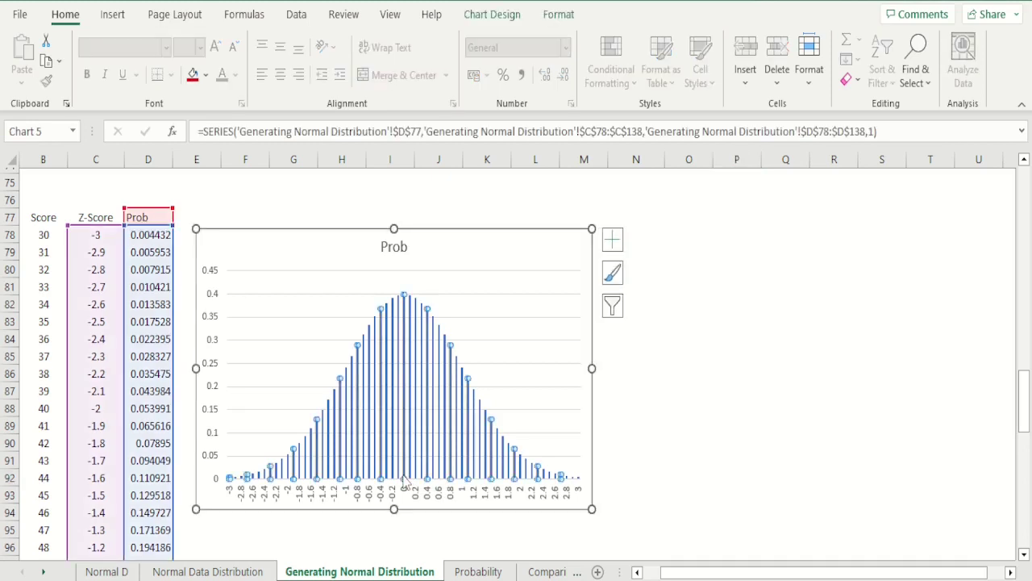
pyautogui.click(404, 481)
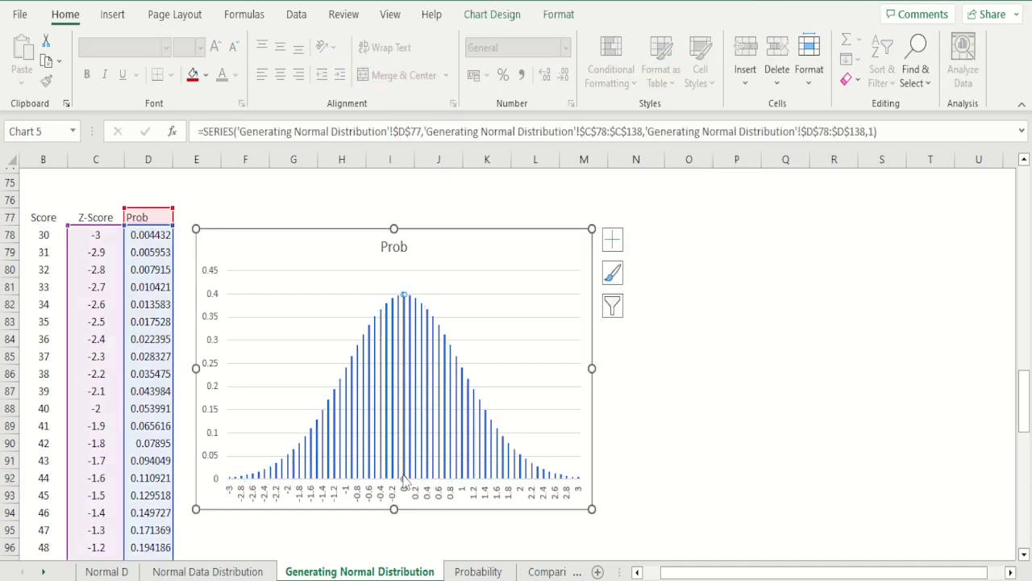
pyautogui.click(195, 75)
pyautogui.click(676, 420)
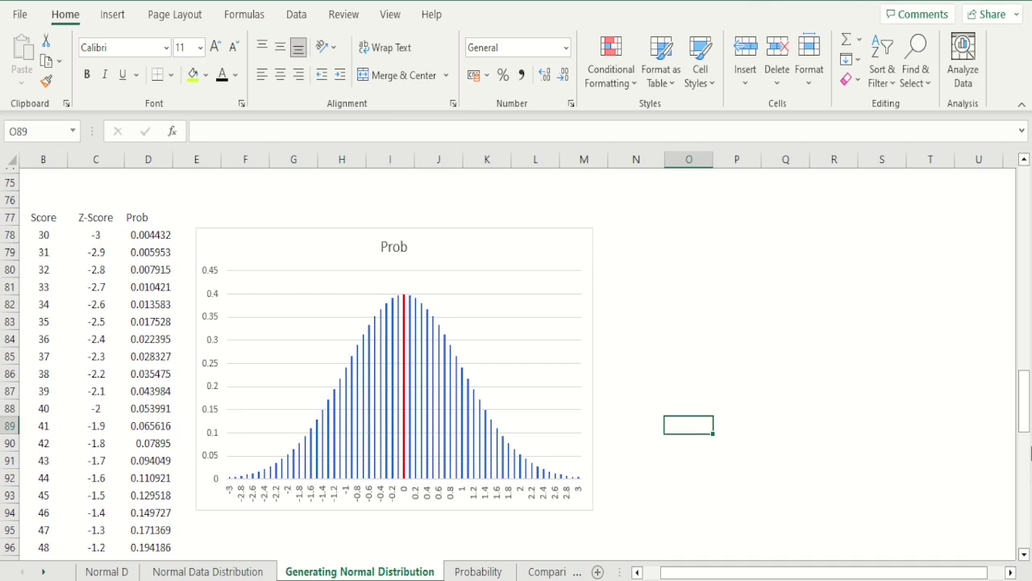
# Step: Copy the second dataset's Score column with its header, M11:M42, and paste it starting at O77
pyautogui.moveTo(1025, 389); pyautogui.dragTo(1025, 202)
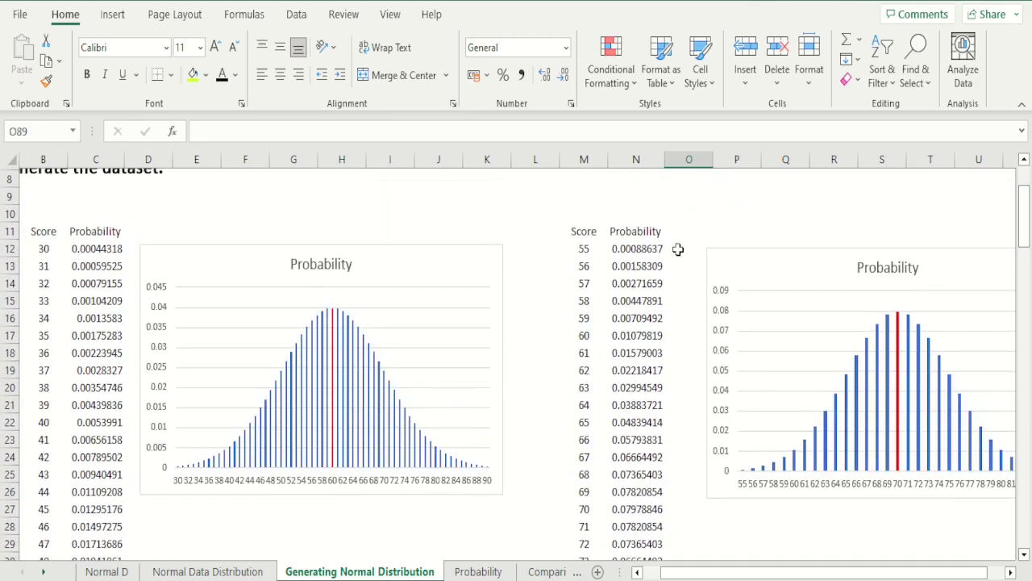
pyautogui.click(589, 235)
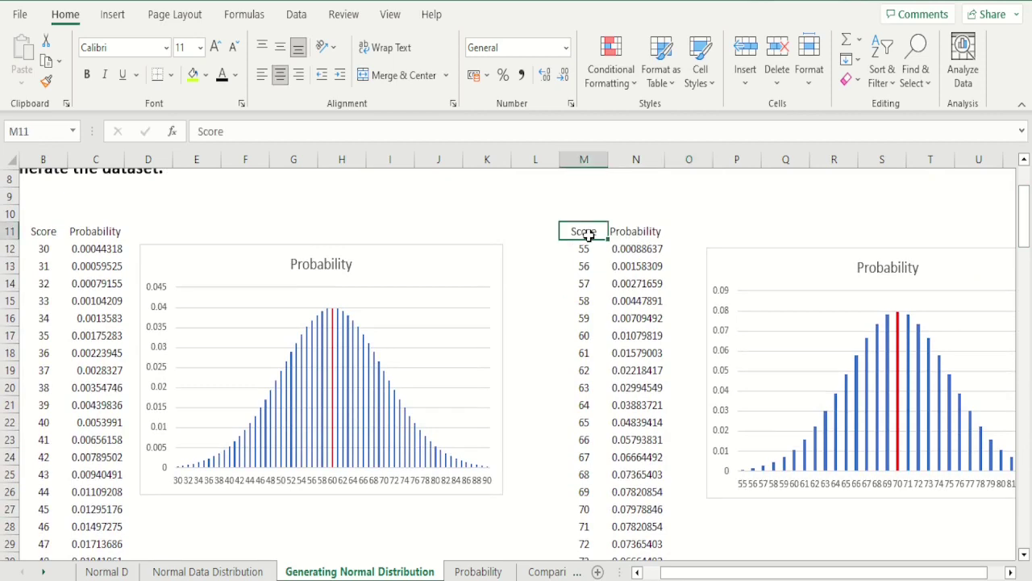
pyautogui.hotkey('ctrl', 'shift', 'Down')
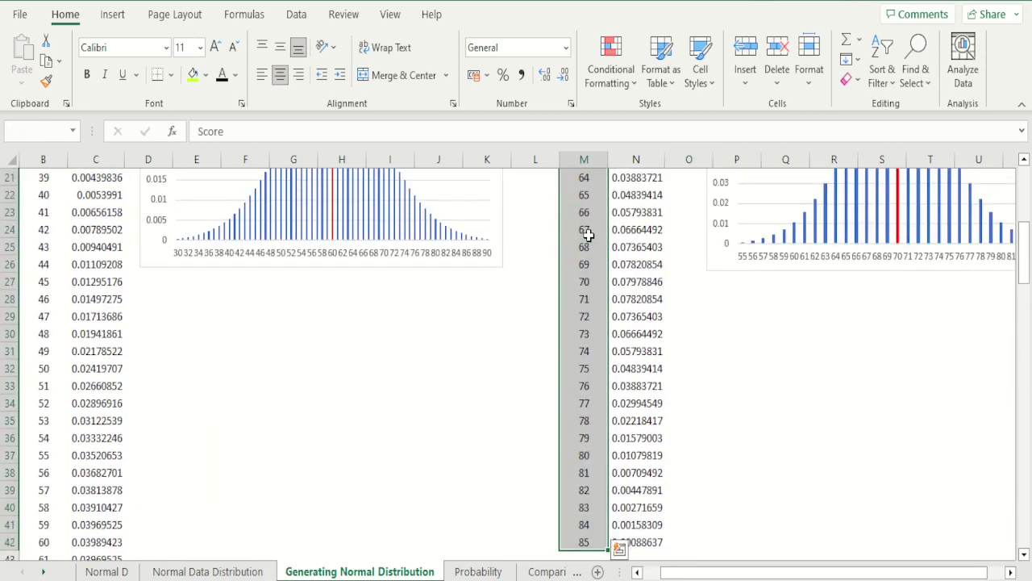
pyautogui.hotkey('ctrl', 'c')
pyautogui.press('Down')
pyautogui.press('Down')
pyautogui.press('Down')
pyautogui.press('Down')
pyautogui.press('Down')
pyautogui.press('Down')
pyautogui.press('Down')
pyautogui.press('Down')
pyautogui.press('Down')
pyautogui.press('Down')
pyautogui.press('Down')
pyautogui.press('Down')
pyautogui.press('Down')
pyautogui.press('Down')
pyautogui.press('Down')
pyautogui.press('Down')
pyautogui.press('Down')
pyautogui.press('Down')
pyautogui.press('Down')
pyautogui.press('Down')
pyautogui.press('Down')
pyautogui.press('Down')
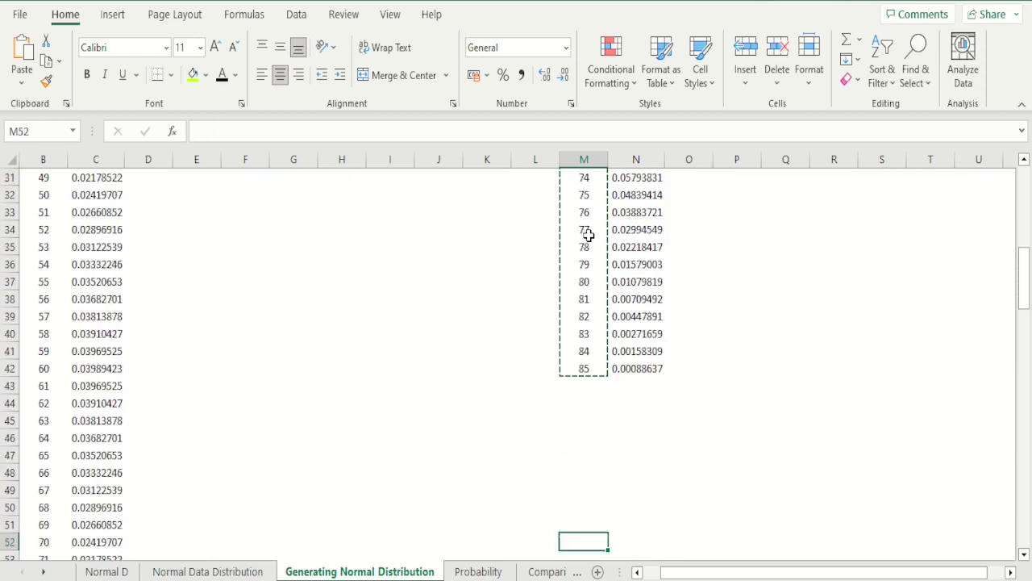
pyautogui.press('Down')
pyautogui.press('Down')
pyautogui.press('Down')
pyautogui.press('Down')
pyautogui.press('Down')
pyautogui.press('Down')
pyautogui.press('Down')
pyautogui.press('Down')
pyautogui.press('Down')
pyautogui.press('Down')
pyautogui.press('Down')
pyautogui.press('Down')
pyautogui.press('Down')
pyautogui.press('Down')
pyautogui.press('Down')
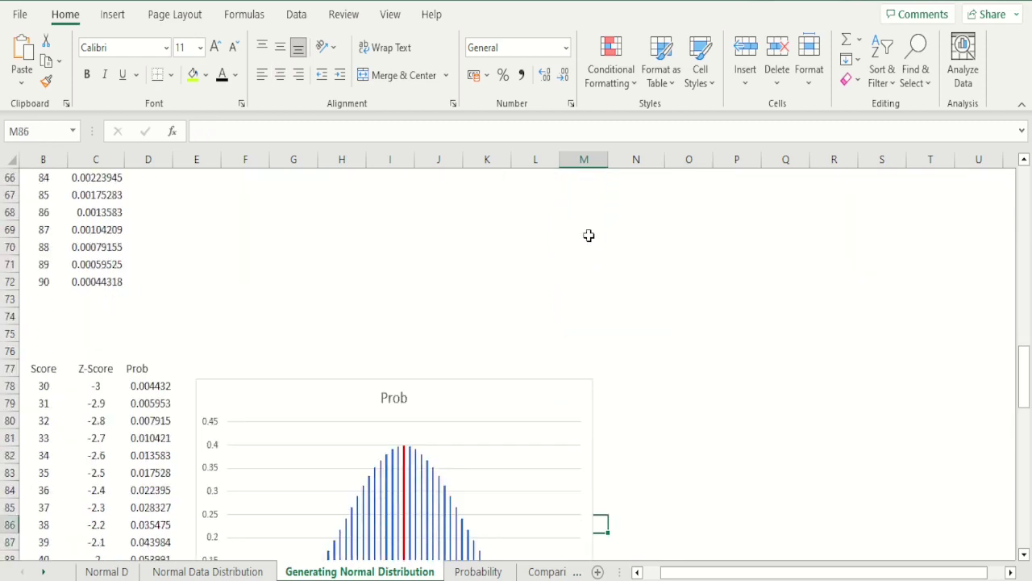
pyautogui.press('Up')
pyautogui.press('Up')
pyautogui.press('Up')
pyautogui.press('Up')
pyautogui.press('Up')
pyautogui.press('Up')
pyautogui.press('Up')
pyautogui.press('Up')
pyautogui.press('Up')
pyautogui.press('Up')
pyautogui.press('Up')
pyautogui.press('Up')
pyautogui.press('Up')
pyautogui.press('Up')
pyautogui.press('Up')
pyautogui.press('Up')
pyautogui.press('Down')
pyautogui.press('Down')
pyautogui.press('Down')
pyautogui.press('Down')
pyautogui.press('Down')
pyautogui.press('Down')
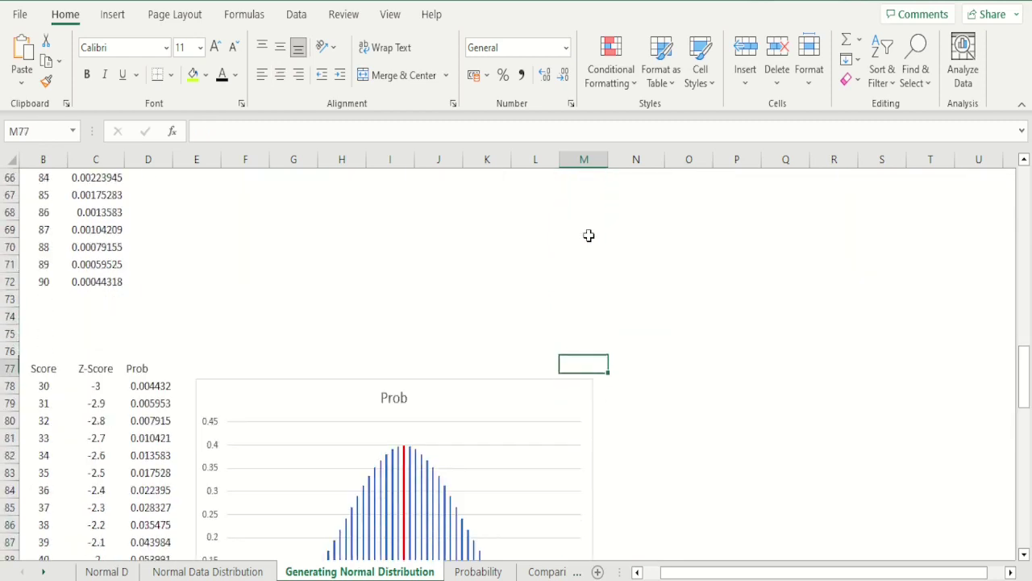
pyautogui.press('Right')
pyautogui.press('Right')
pyautogui.hotkey('ctrl', 'v')
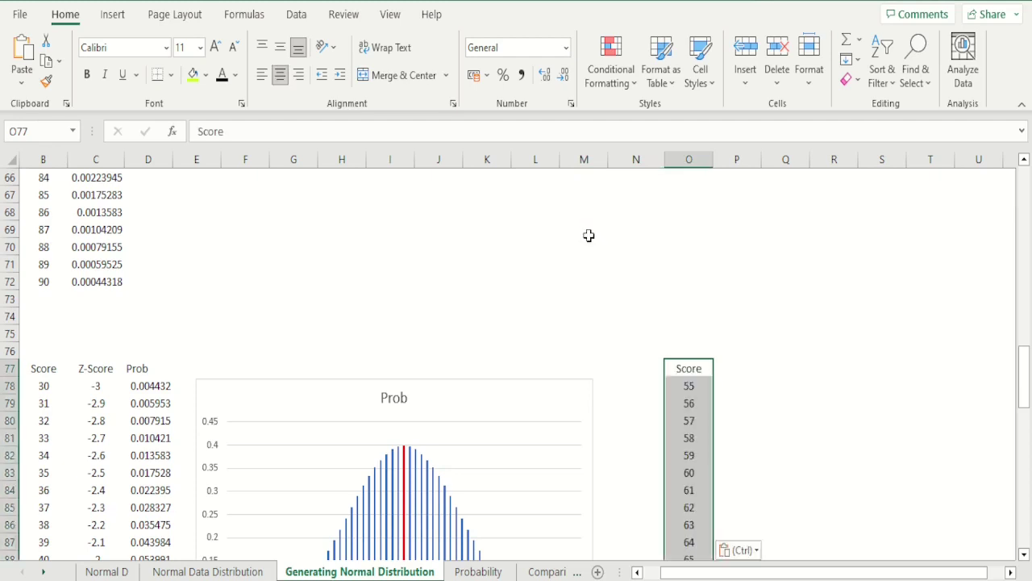
# Step: Copy the Z-Score and Prob headers from C77:D77 into P77:Q77 beside the second dataset's scores
pyautogui.press('Left')
pyautogui.press('Left')
pyautogui.press('Left')
pyautogui.press('Left')
pyautogui.press('Left')
pyautogui.press('Left')
pyautogui.press('Left')
pyautogui.press('Left')
pyautogui.press('Left')
pyautogui.press('Left')
pyautogui.press('Left')
pyautogui.press('Left')
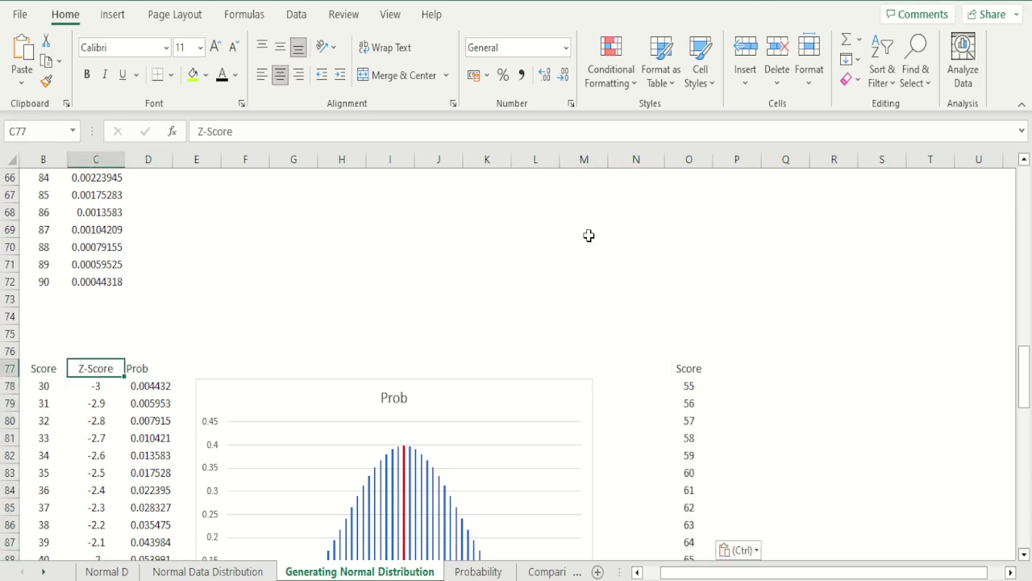
pyautogui.hotkey('shift', 'Right')
pyautogui.hotkey('ctrl', 'c')
pyautogui.press('Right')
pyautogui.press('Right')
pyautogui.press('Right')
pyautogui.press('Right')
pyautogui.press('Right')
pyautogui.press('Right')
pyautogui.press('Right')
pyautogui.press('Right')
pyautogui.press('Right')
pyautogui.press('Right')
pyautogui.press('Right')
pyautogui.press('Right')
pyautogui.press('Right')
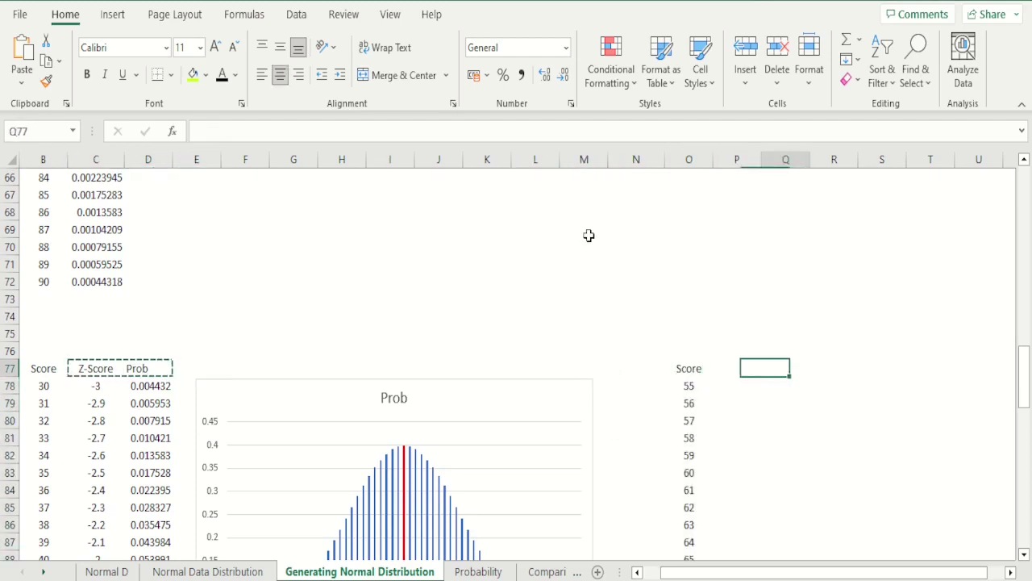
pyautogui.hotkey('ctrl', 'v')
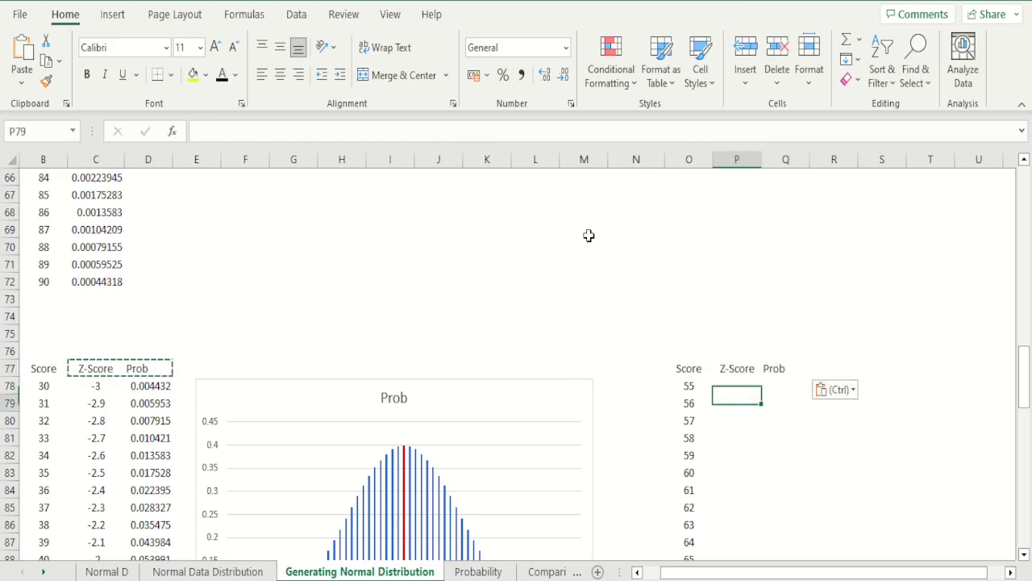
# Step: Enter the Z-score formula =(O78-70)/5 in P78
pyautogui.press('Down')
pyautogui.write('=')
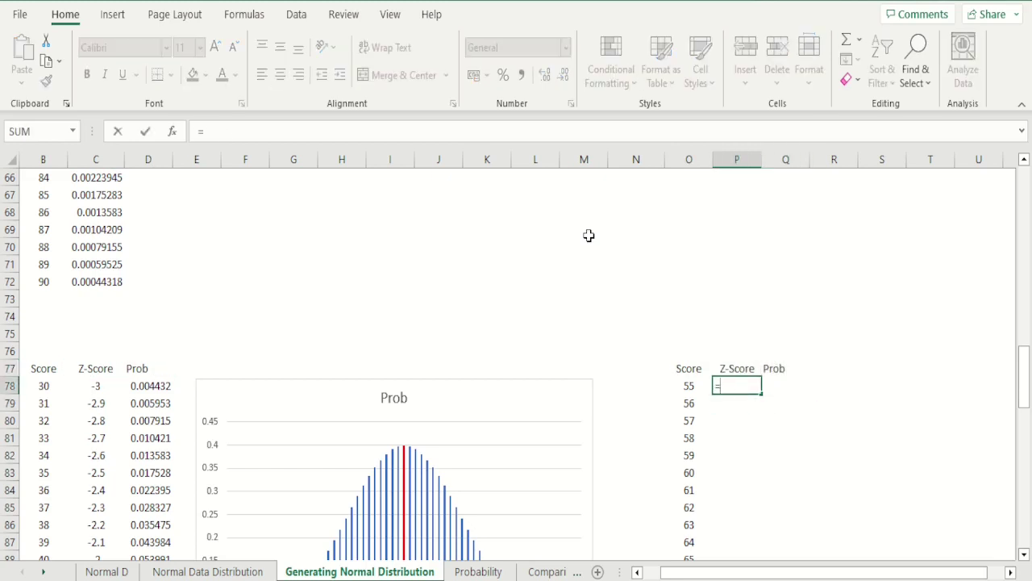
pyautogui.write('(')
pyautogui.click(687, 386)
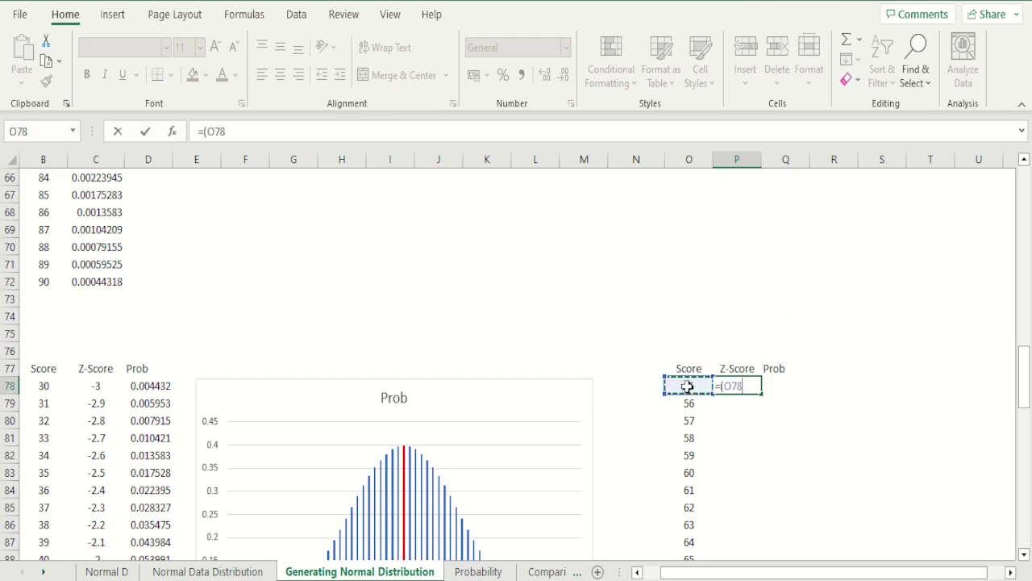
pyautogui.write('-')
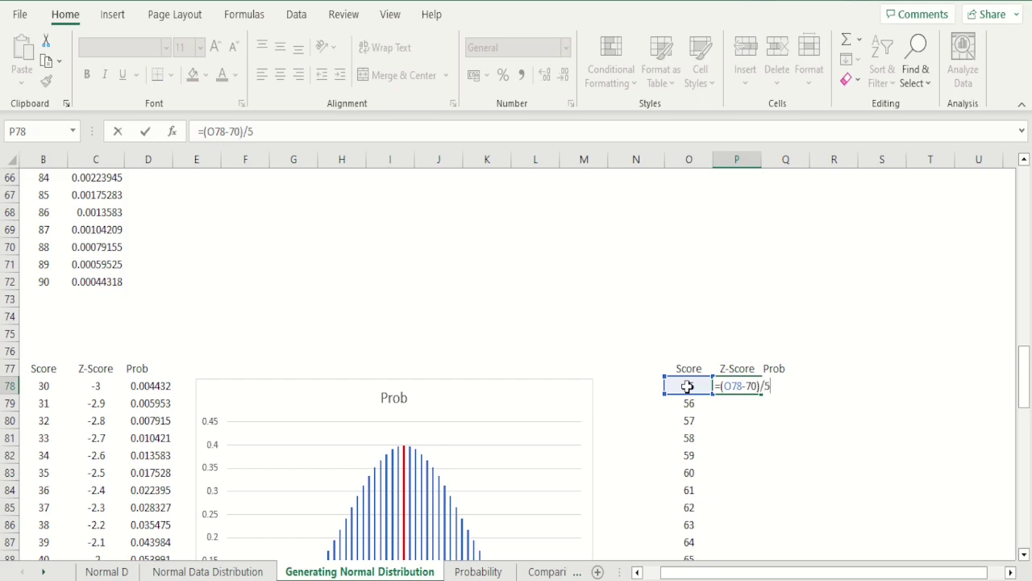
pyautogui.write('70)/5')
pyautogui.hotkey('ctrl', 'Return')
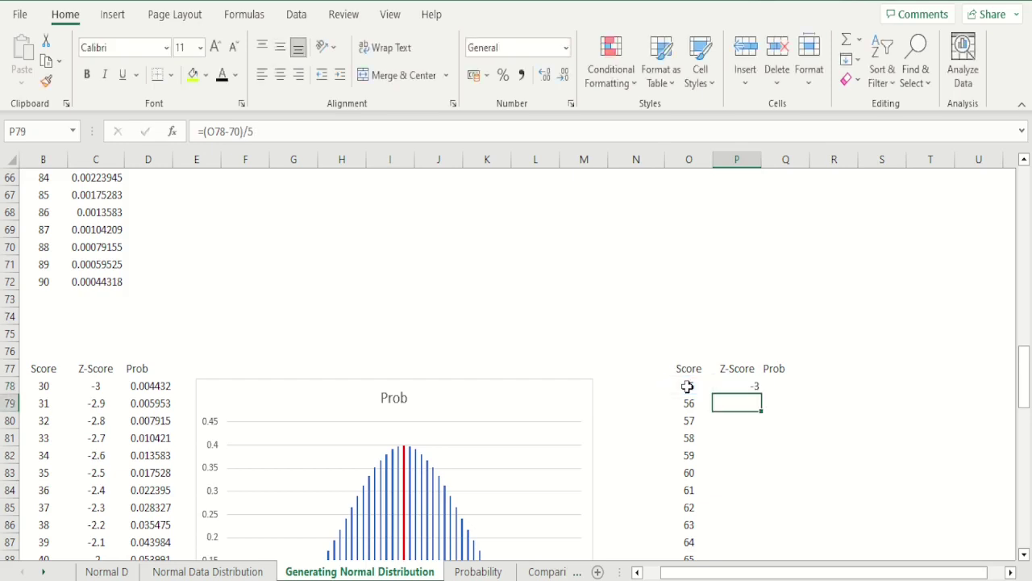
# Step: Centre the Z-score in P78 and fill its formula down beside all the second dataset's scores
pyautogui.click(280, 74)
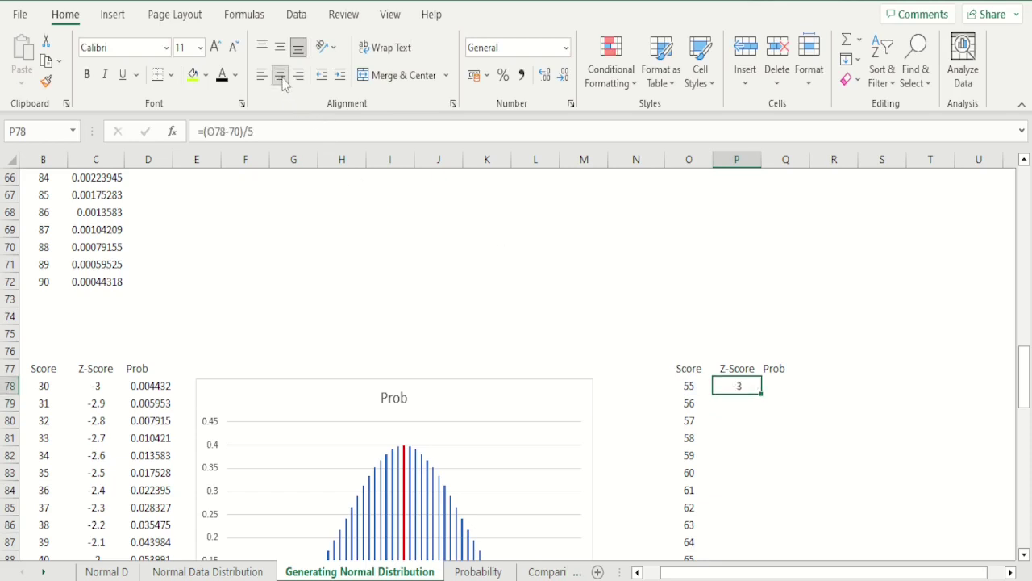
pyautogui.doubleClick(763, 395)
pyautogui.moveTo(1023, 379); pyautogui.dragTo(1027, 399)
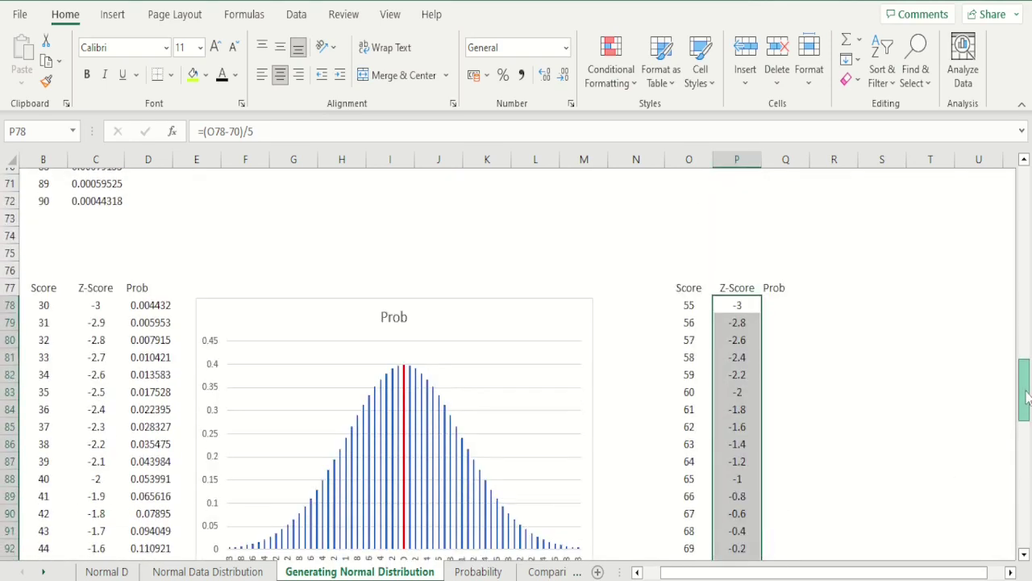
# Step: Centre the Prob header in Q77
pyautogui.click(782, 302)
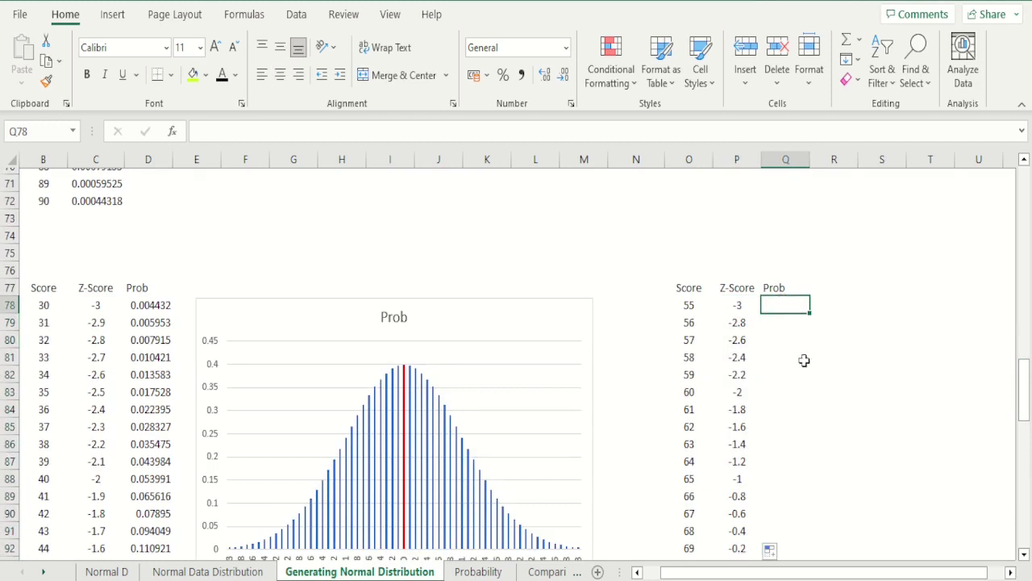
pyautogui.click(785, 287)
pyautogui.click(281, 75)
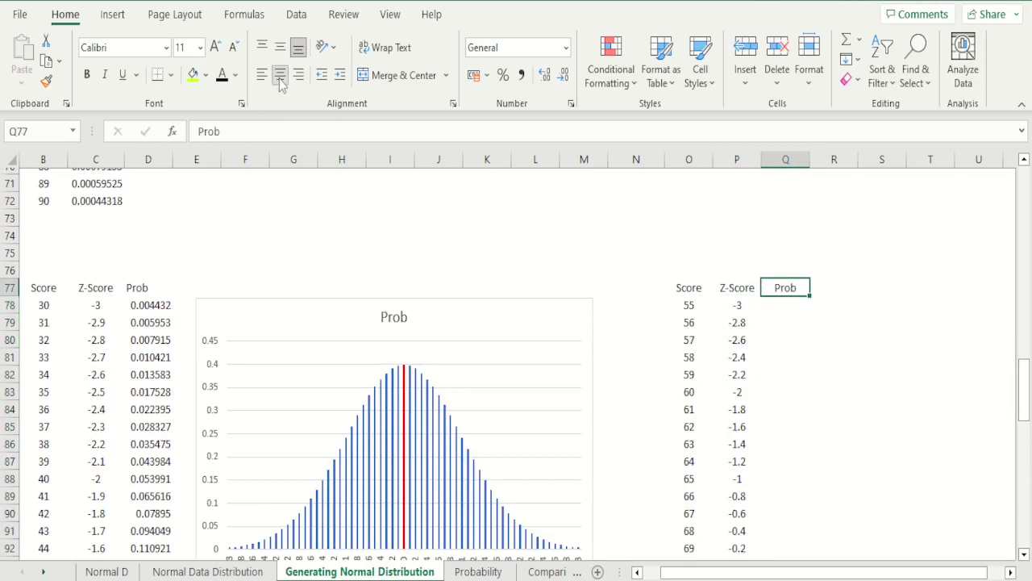
# Step: Enter =NORM.DIST(P78,P93,1,FALSE) in Q78 to get the probability of the first Z-score in the second dataset
pyautogui.press('Down')
pyautogui.write('=no')
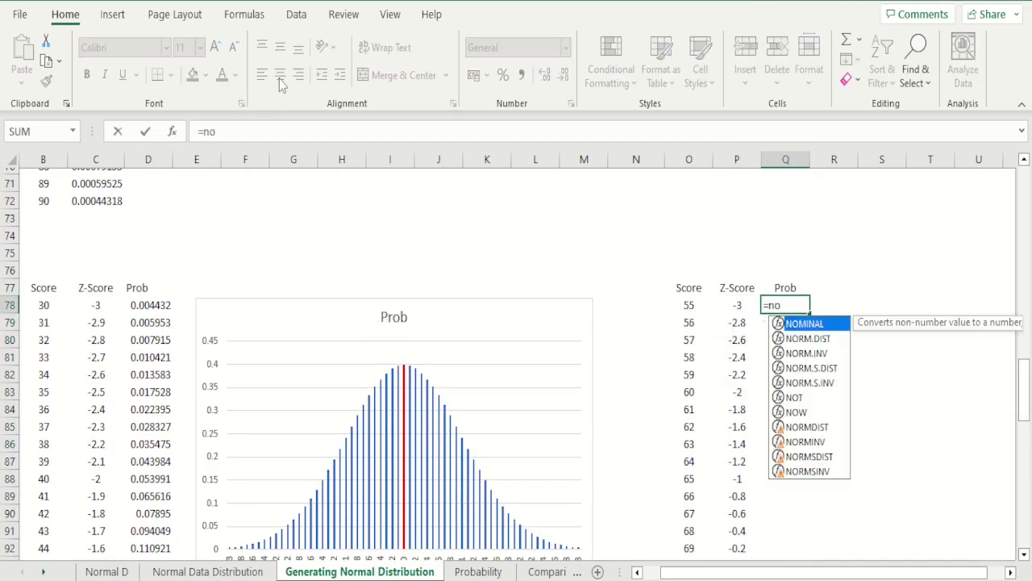
pyautogui.write('rm.dist(')
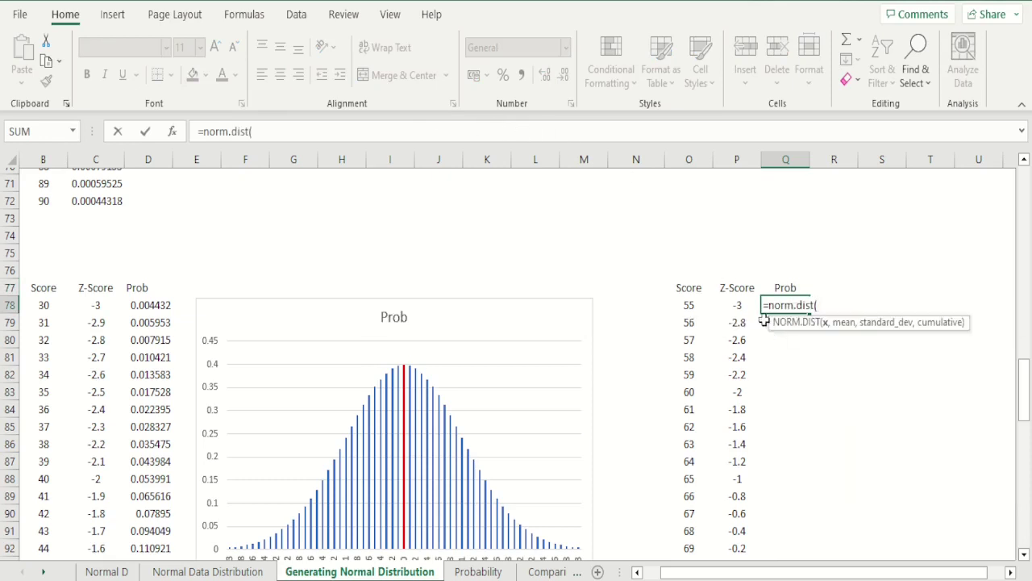
pyautogui.click(738, 305)
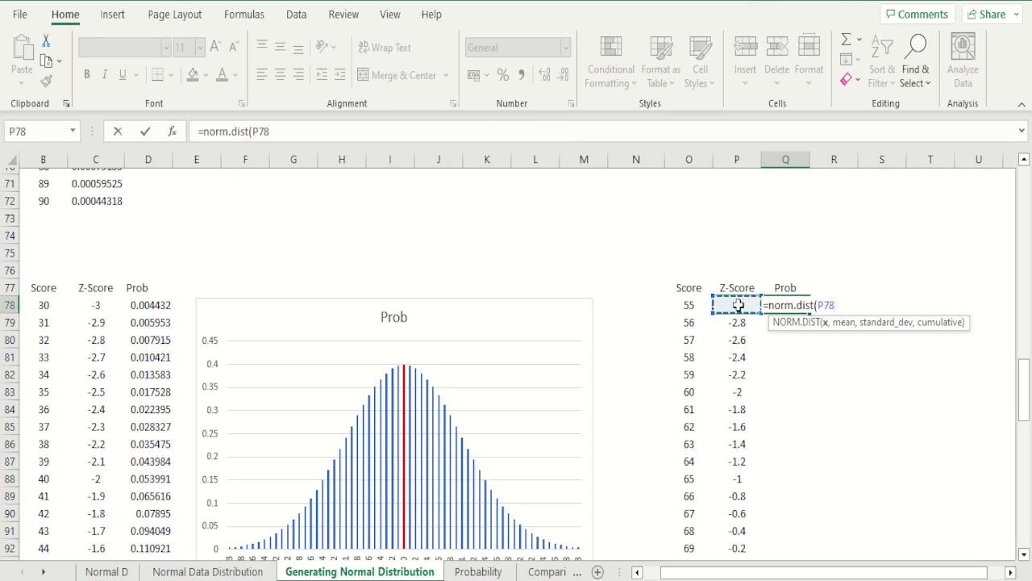
pyautogui.write(',')
pyautogui.moveTo(1025, 394); pyautogui.dragTo(1029, 428)
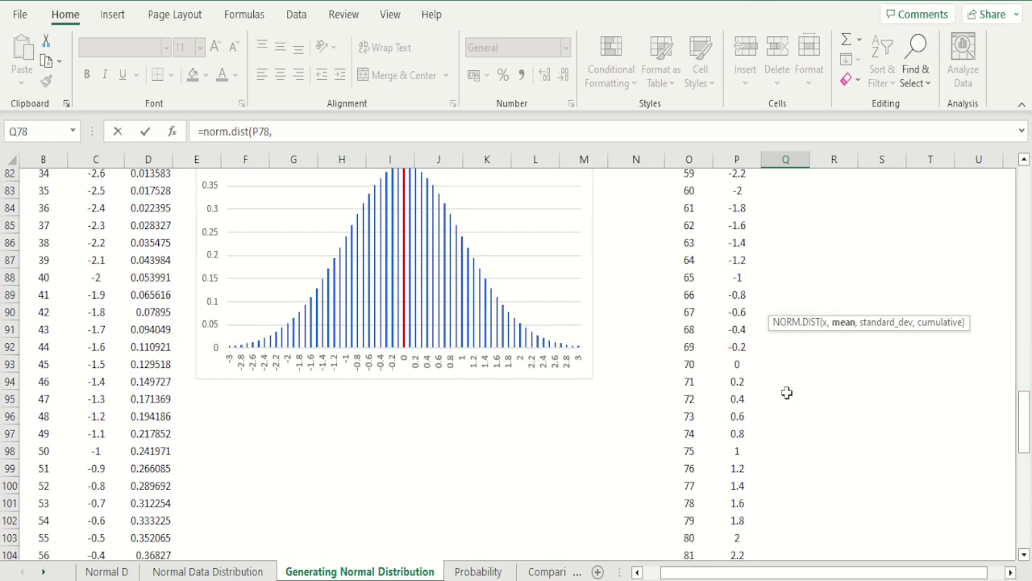
pyautogui.click(736, 367)
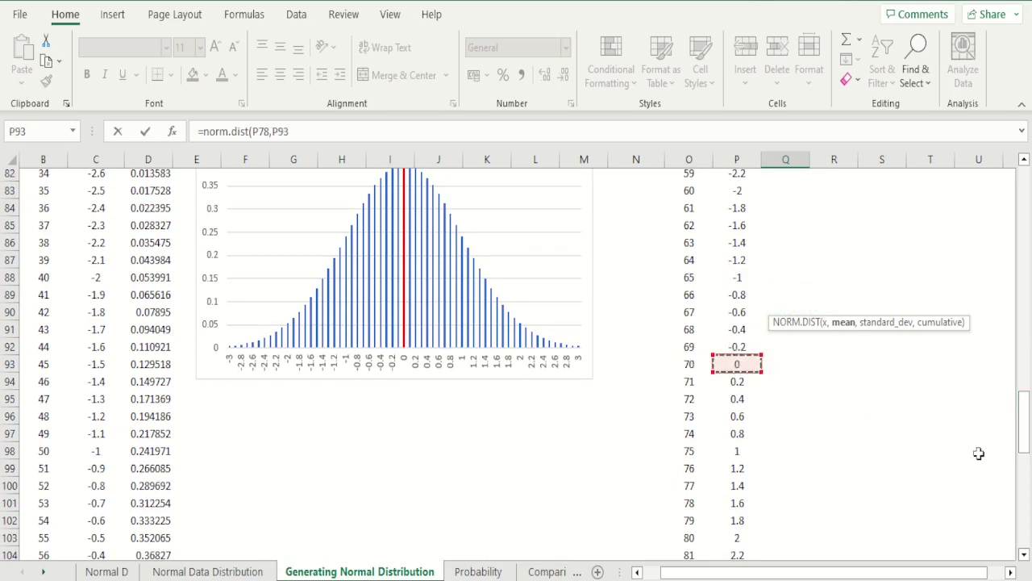
pyautogui.moveTo(1024, 435); pyautogui.dragTo(1027, 406)
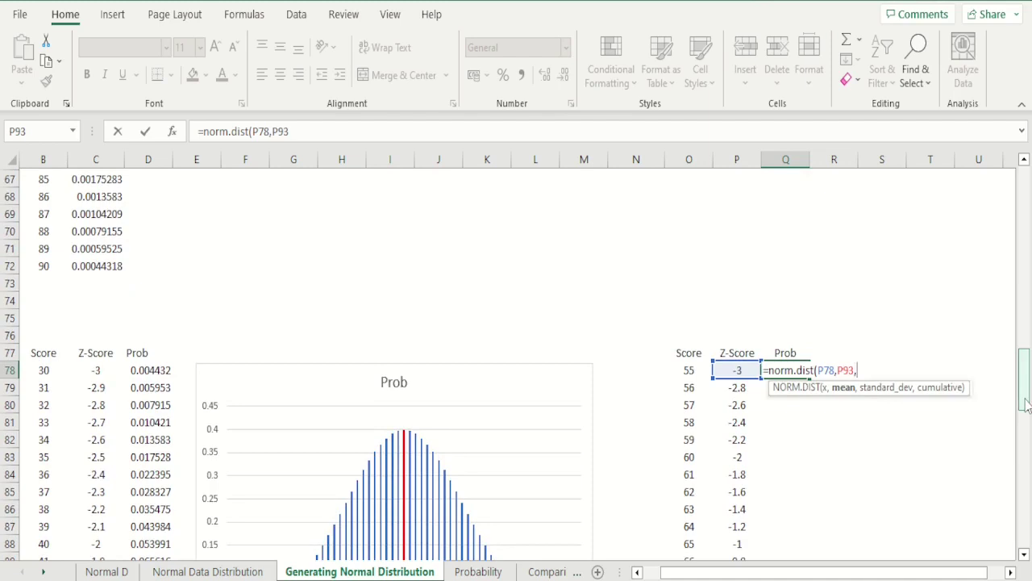
pyautogui.write(',')
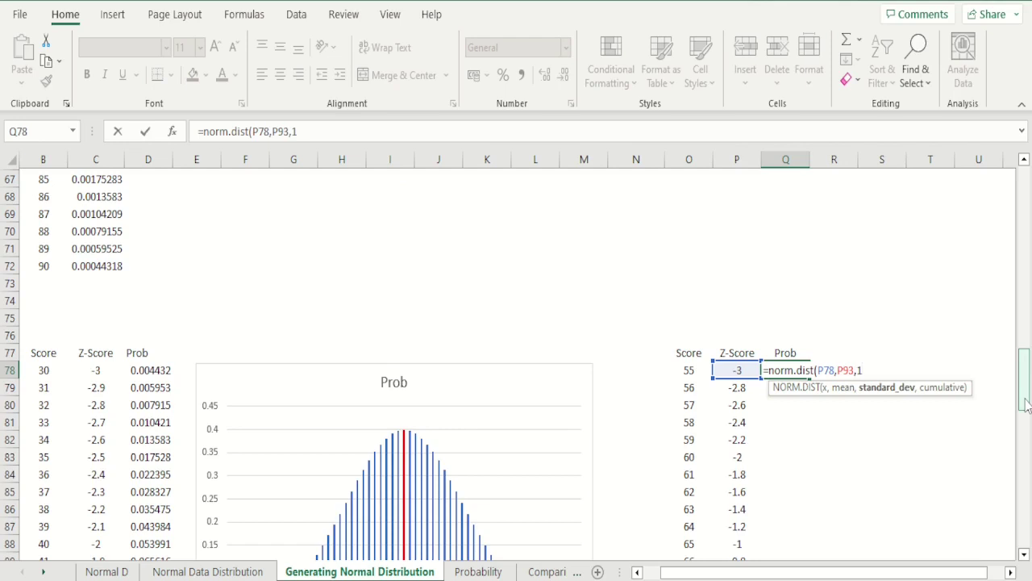
pyautogui.write('1,')
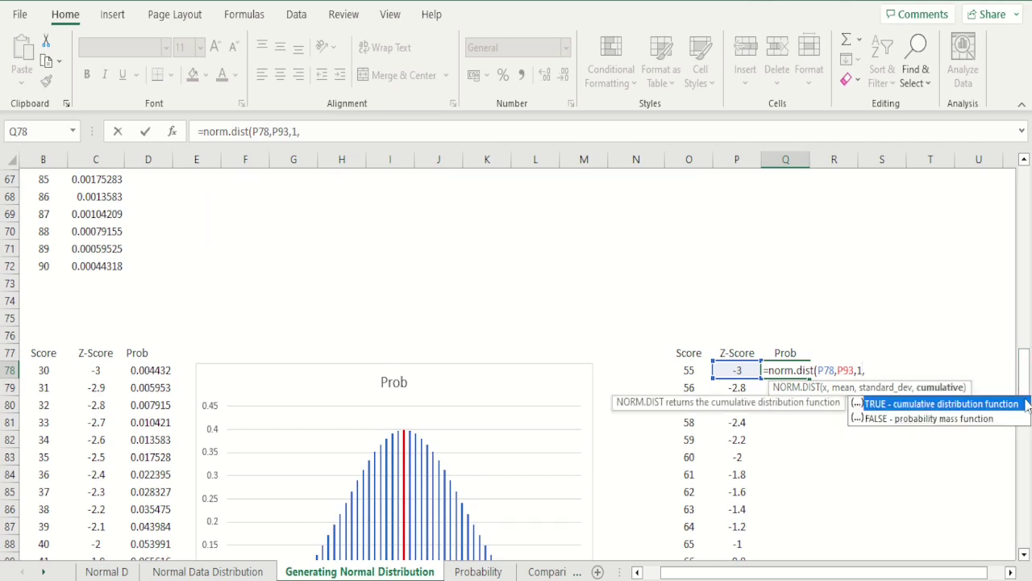
pyautogui.write('FLSE')
pyautogui.press('BackSpace')
pyautogui.press('BackSpace')
pyautogui.press('BackSpace')
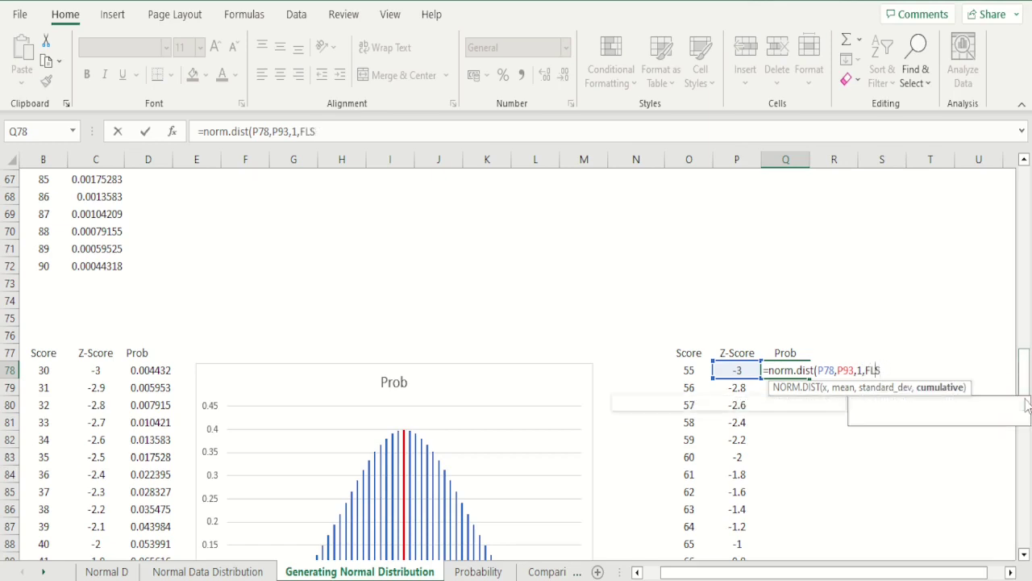
pyautogui.write('A')
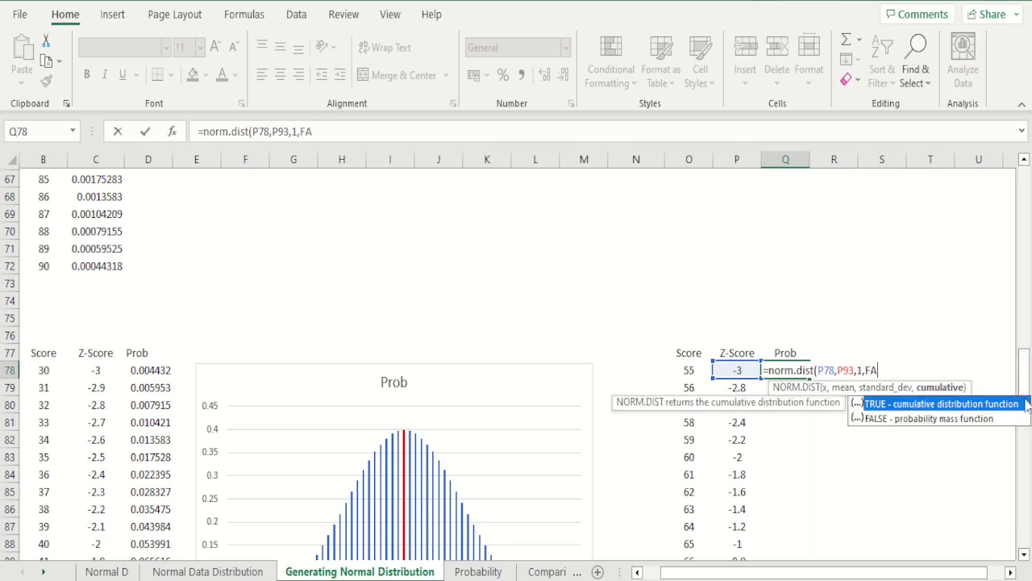
pyautogui.write('LSE')
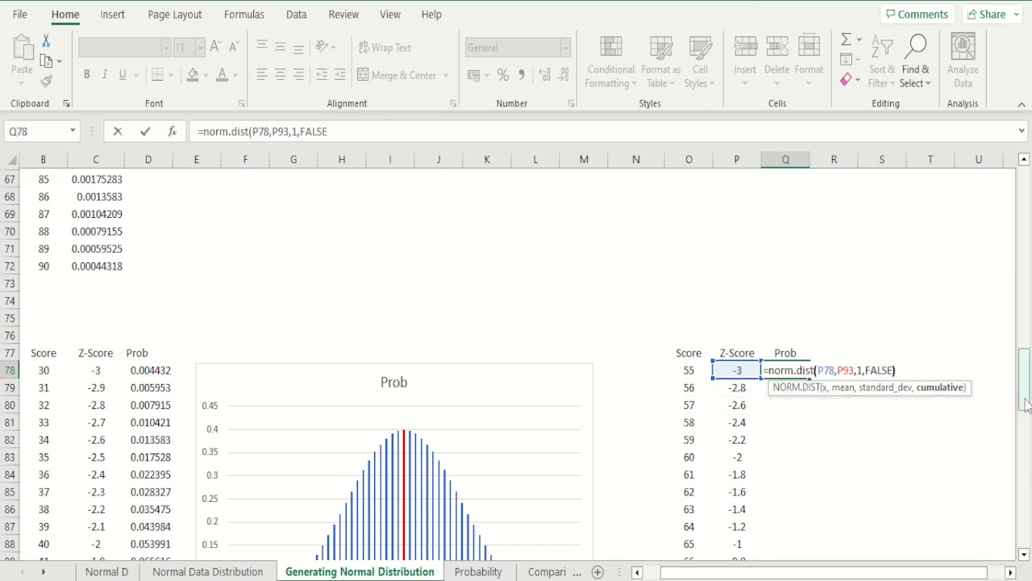
pyautogui.write(')')
pyautogui.press('Return')
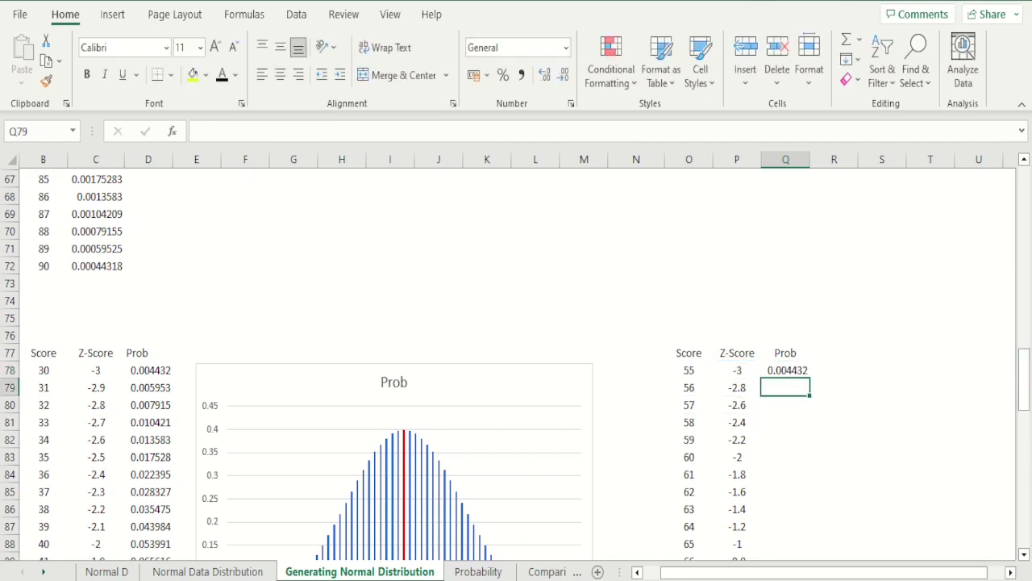
# Step: Fill the NORM.DIST formula from Q78 down beside all the second dataset's Z-scores
pyautogui.click(800, 374)
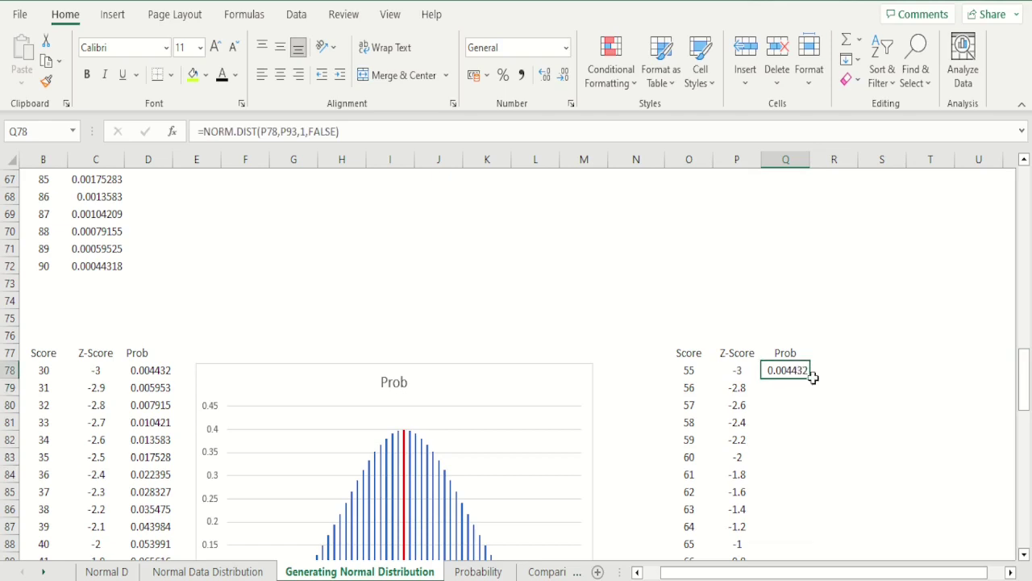
pyautogui.doubleClick(810, 380)
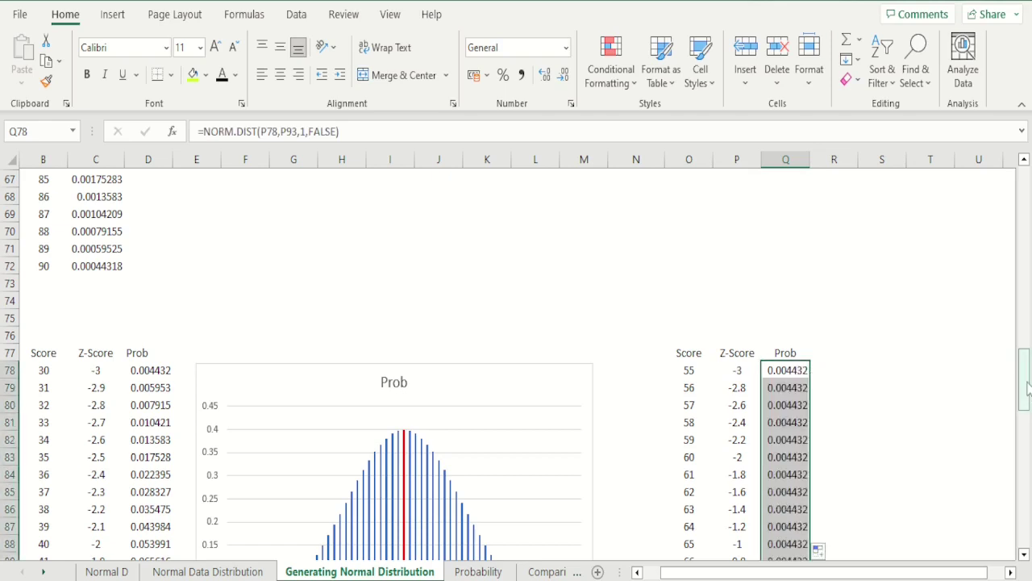
pyautogui.click(1011, 573)
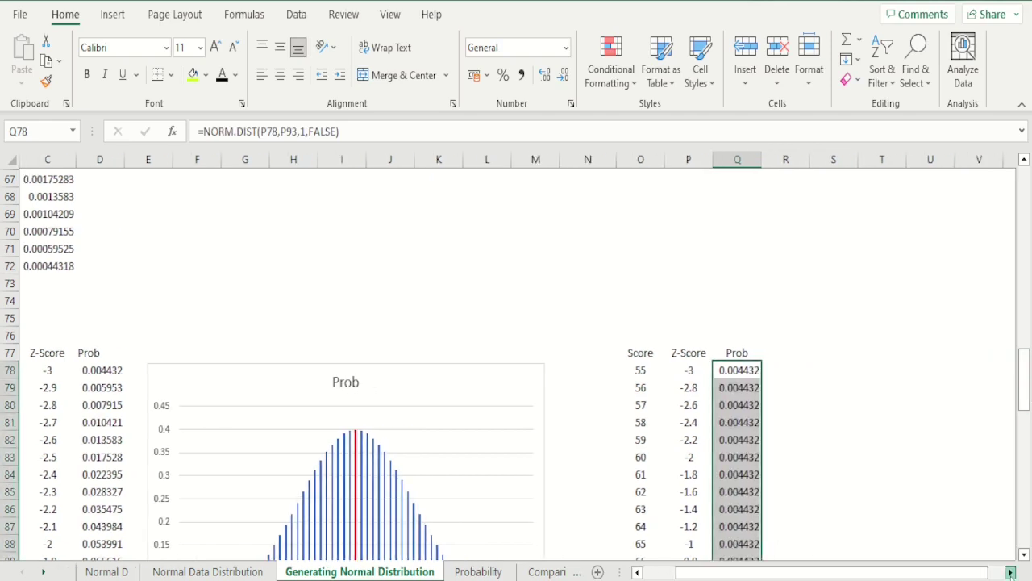
pyautogui.click(1010, 572)
pyautogui.click(1011, 573)
pyautogui.click(1011, 573)
pyautogui.click(891, 446)
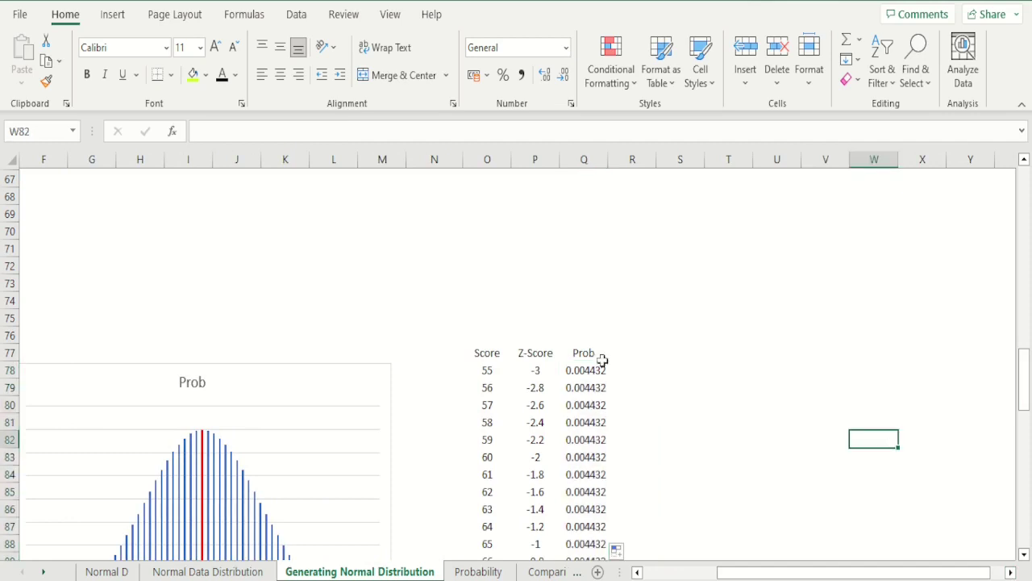
pyautogui.click(547, 357)
pyautogui.hotkey('shift', 'Right')
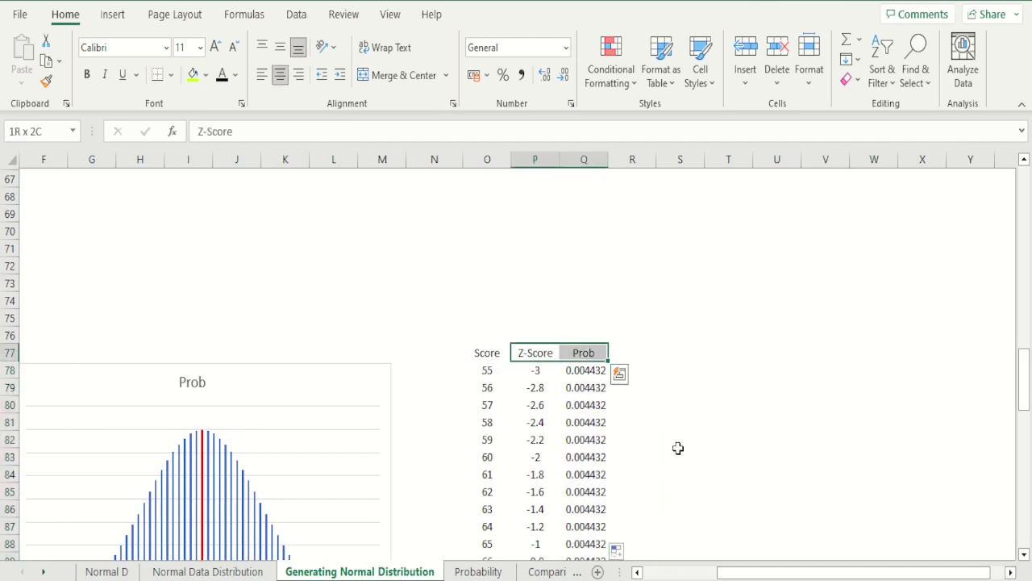
pyautogui.hotkey('ctrl', 'shift', 'Down')
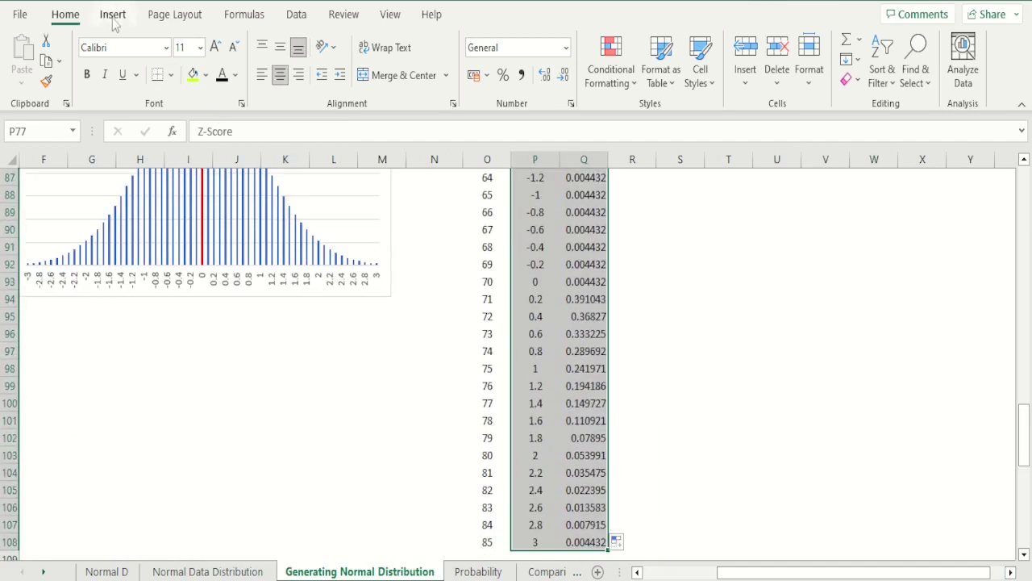
pyautogui.click(114, 22)
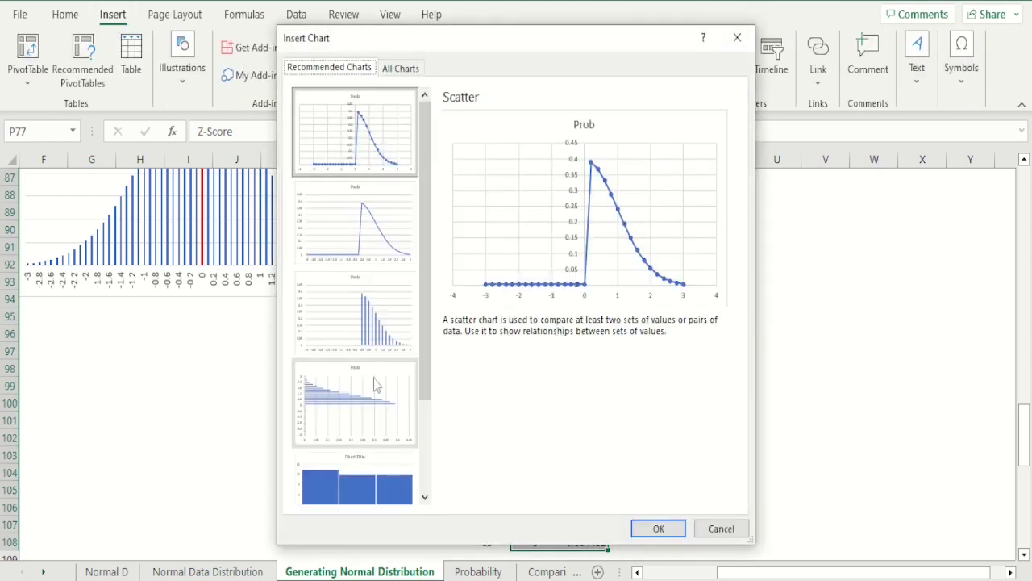
pyautogui.click(722, 528)
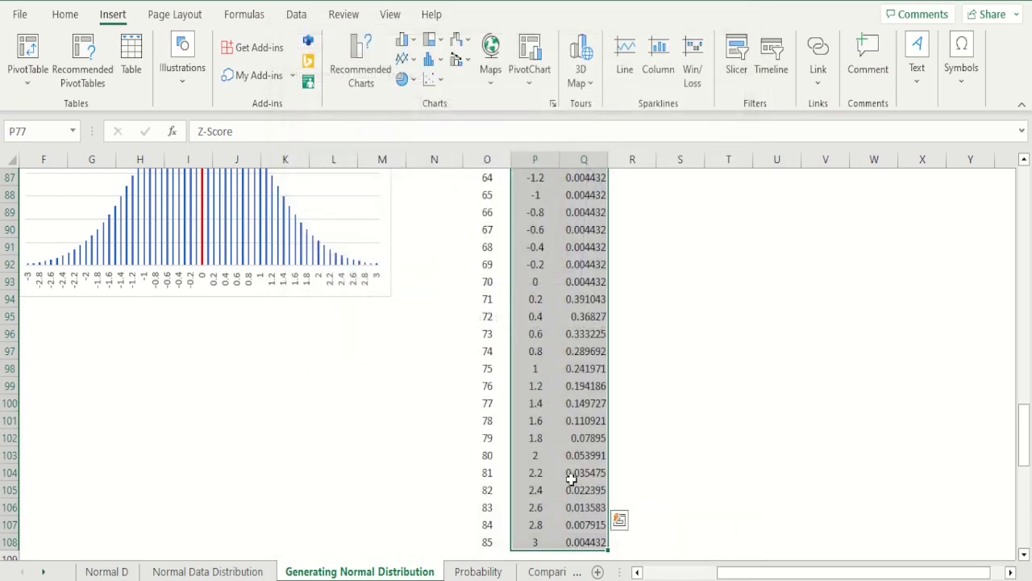
# Step: Check the second dataset's probability formulas down to Q108 and return to the Prob header
pyautogui.click(571, 478)
pyautogui.press('Down')
pyautogui.press('Down')
pyautogui.press('Down')
pyautogui.press('Down')
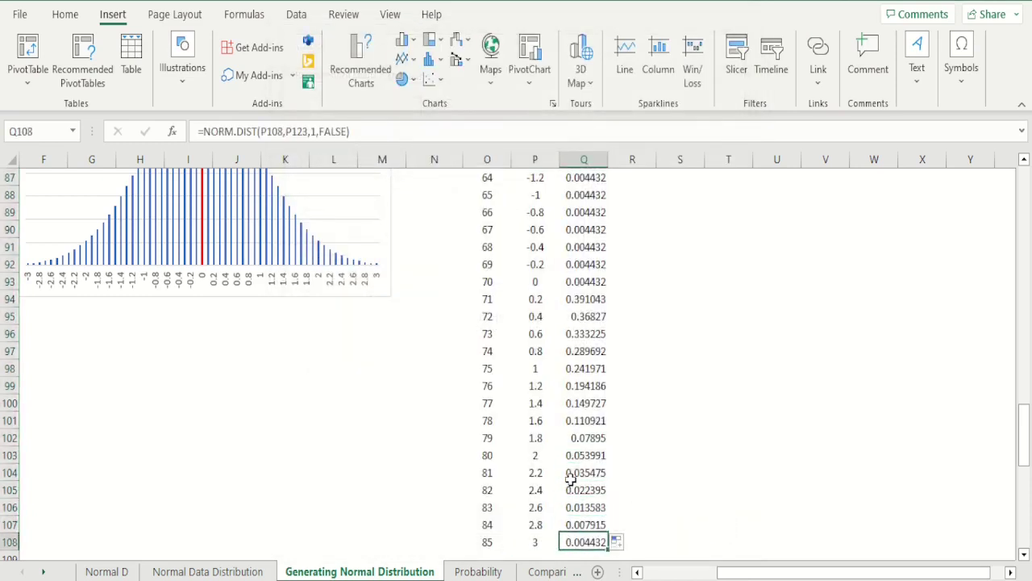
pyautogui.press('Down')
pyautogui.press('Up')
pyautogui.hotkey('ctrl', 'Up')
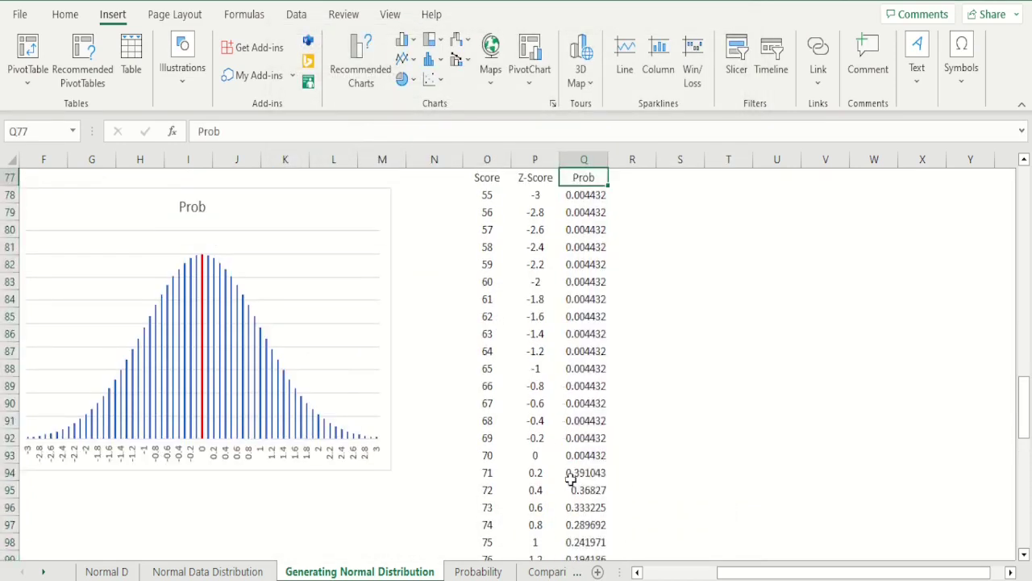
pyautogui.press('Left')
pyautogui.hotkey('shift', 'Right')
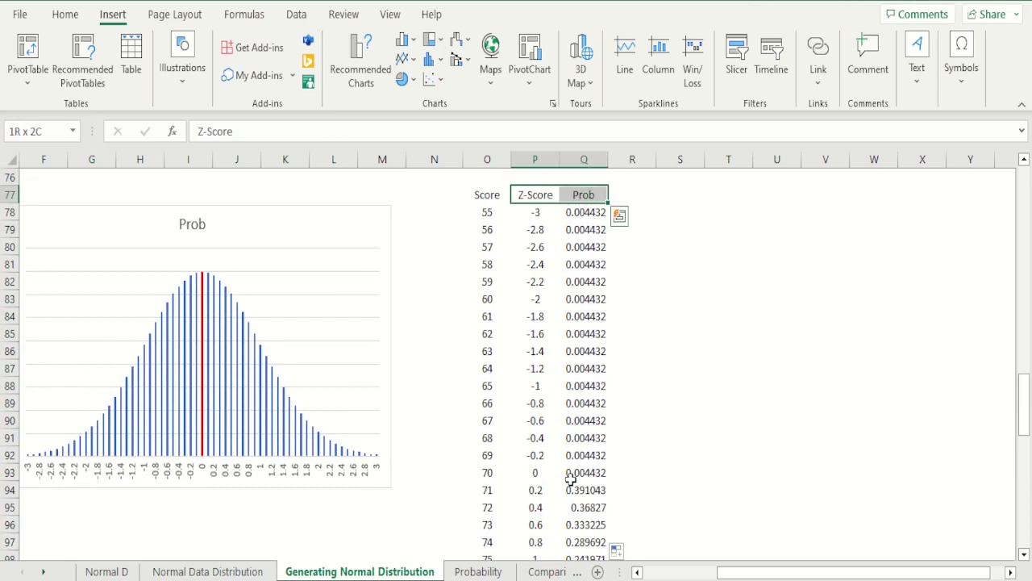
pyautogui.hotkey('ctrl', 'shift', 'Down')
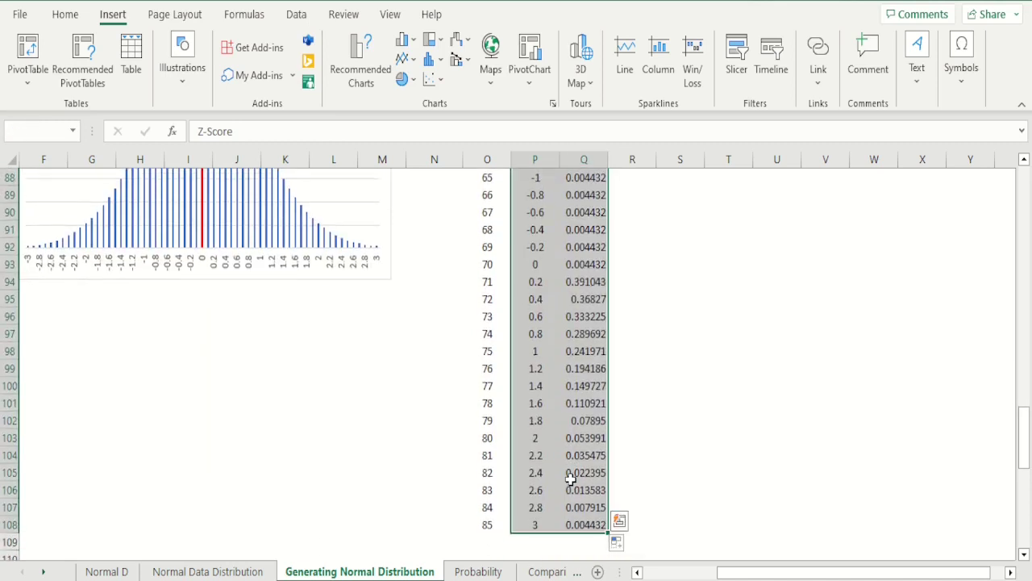
pyautogui.click(369, 74)
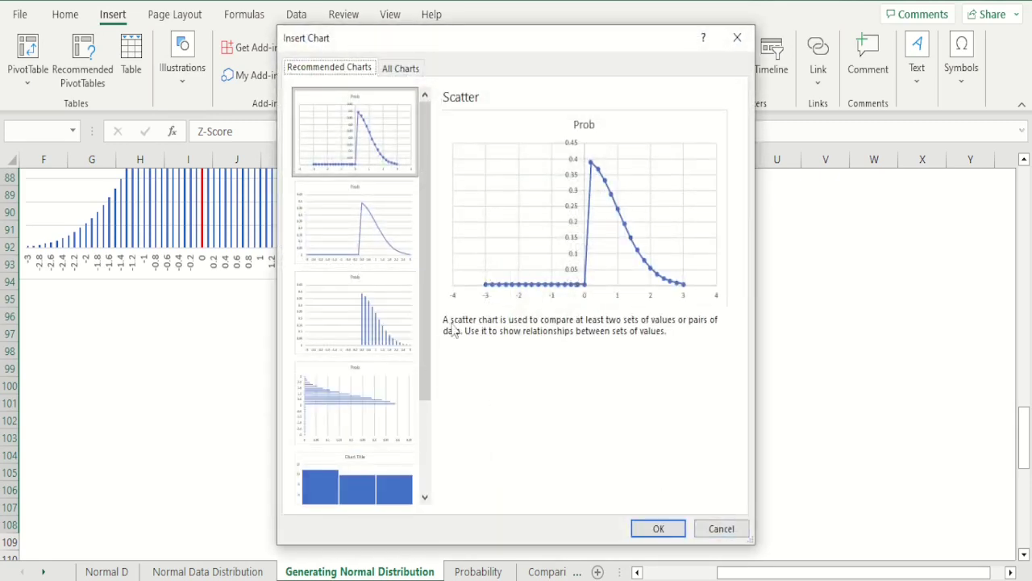
pyautogui.moveTo(427, 314); pyautogui.dragTo(428, 433)
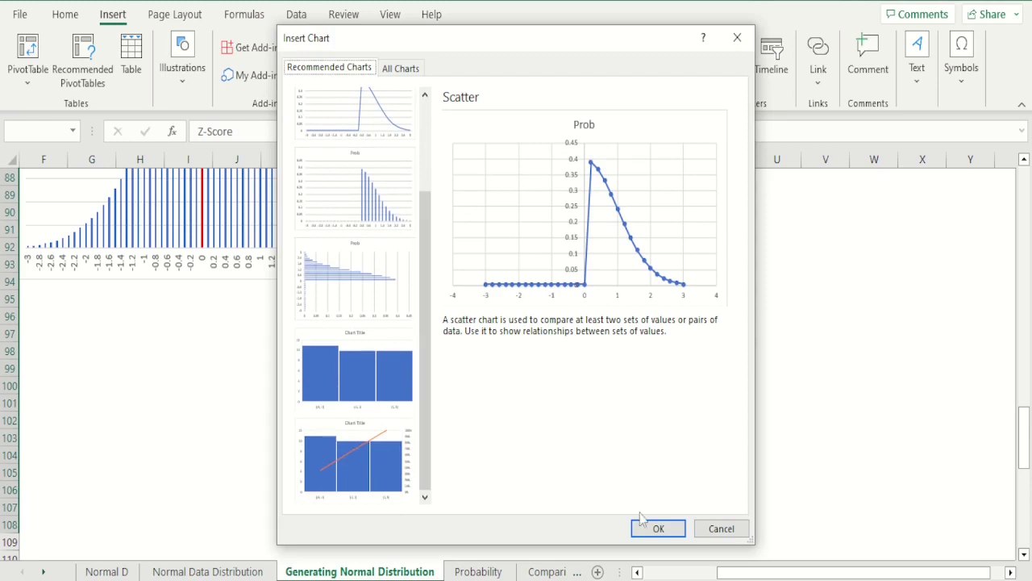
pyautogui.click(721, 528)
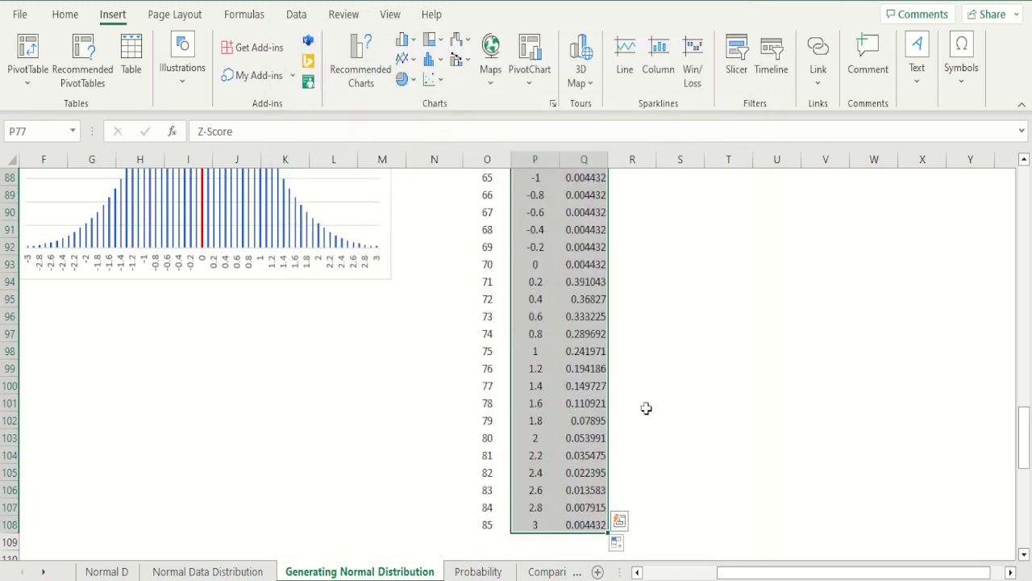
# Step: Examine the second dataset's probability formulas row by row from Q98 up to the Prob header
pyautogui.click(601, 352)
pyautogui.press('Up')
pyautogui.press('Up')
pyautogui.press('Up')
pyautogui.press('Up')
pyautogui.press('Up')
pyautogui.press('Up')
pyautogui.press('Up')
pyautogui.press('Up')
pyautogui.press('Up')
pyautogui.press('Up')
pyautogui.press('Up')
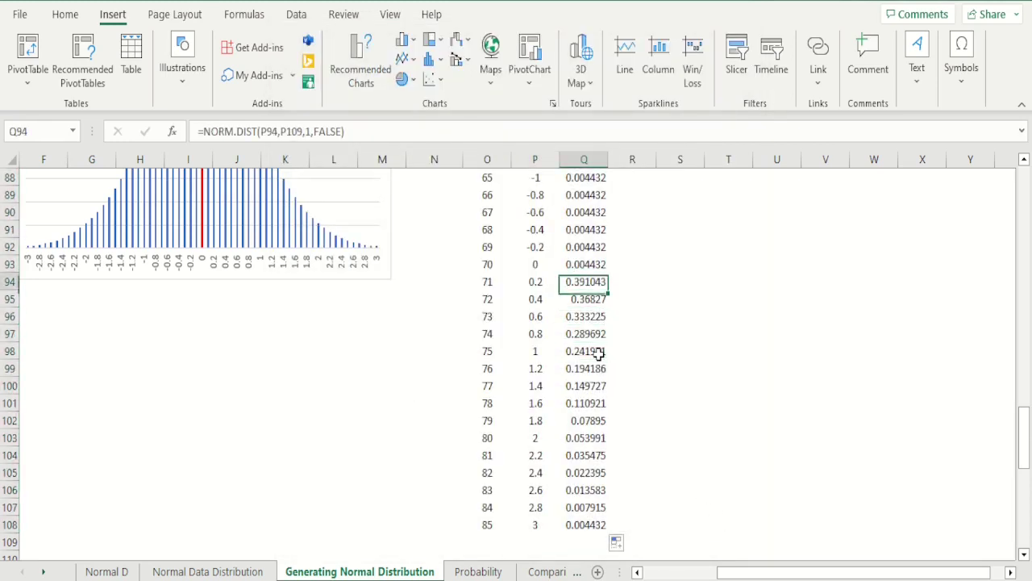
pyautogui.press('Up')
pyautogui.press('Up')
pyautogui.press('Up')
pyautogui.press('Up')
pyautogui.press('Up')
pyautogui.press('Up')
pyautogui.press('Up')
pyautogui.press('Up')
pyautogui.press('Up')
pyautogui.press('Up')
pyautogui.press('Up')
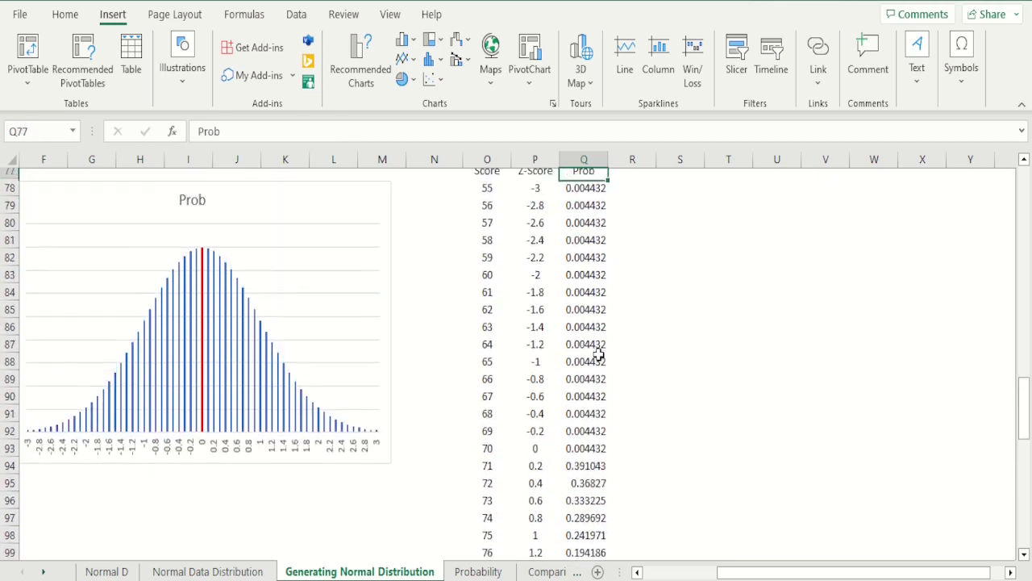
pyautogui.press('Down')
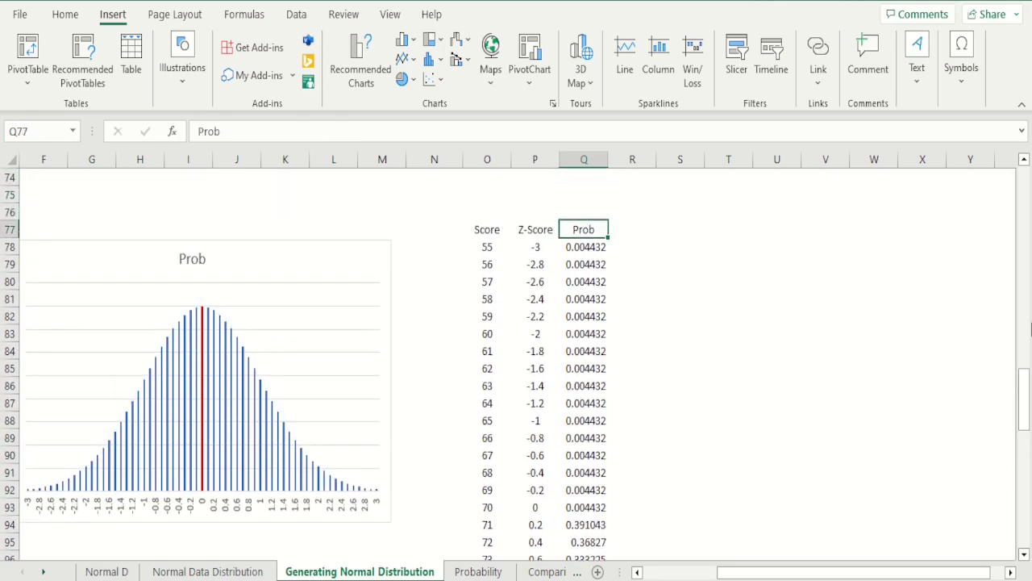
pyautogui.moveTo(1026, 397)
pyautogui.mouseDown()
pyautogui.moveTo(1025, 193)
pyautogui.moveTo(1025, 379)
pyautogui.mouseUp()
# Step: Check the Z-score formulas in P78:P108 against the neighbouring NORM.DIST formulas in column Q
pyautogui.click(542, 296)
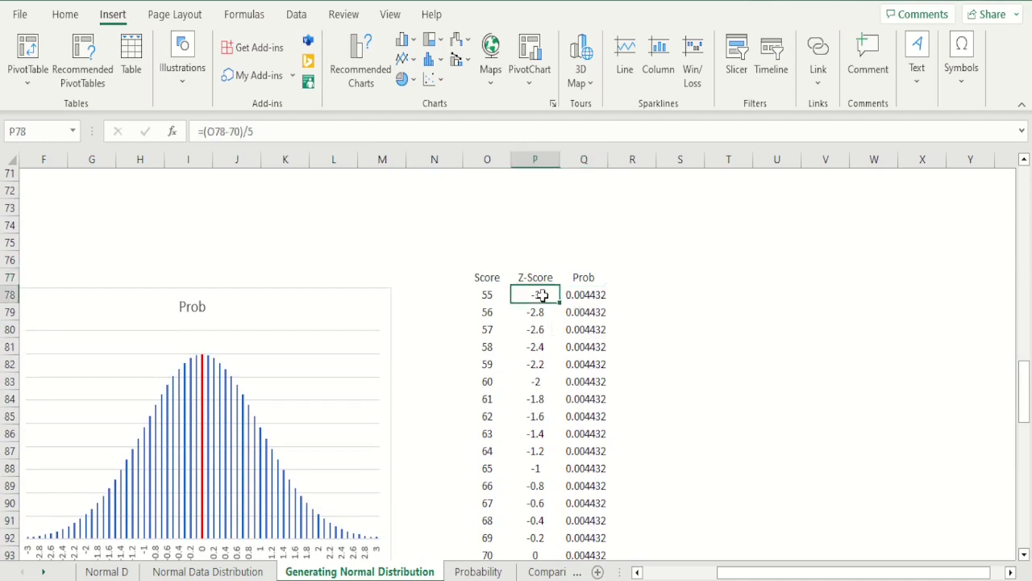
pyautogui.click(635, 466)
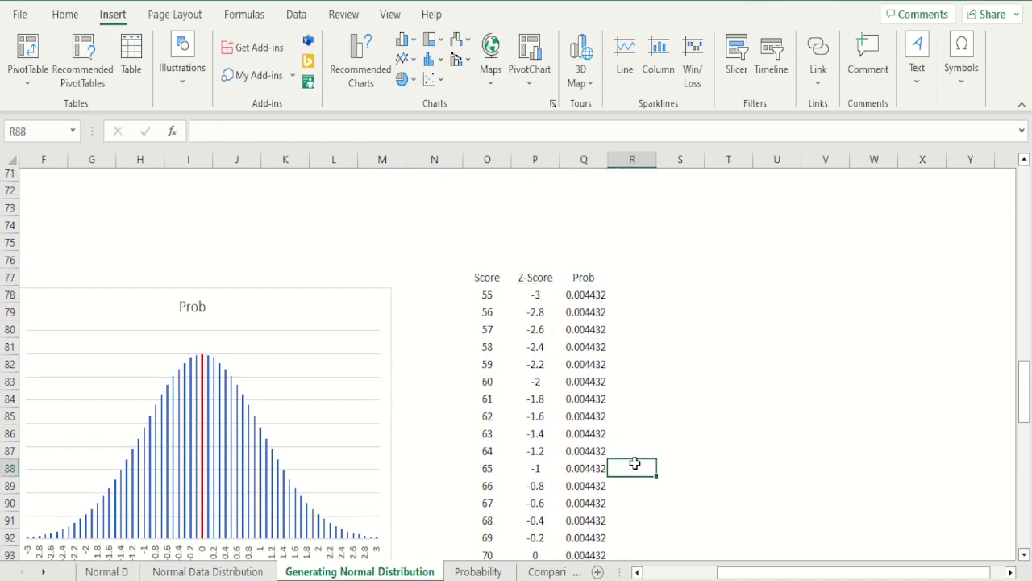
pyautogui.click(536, 302)
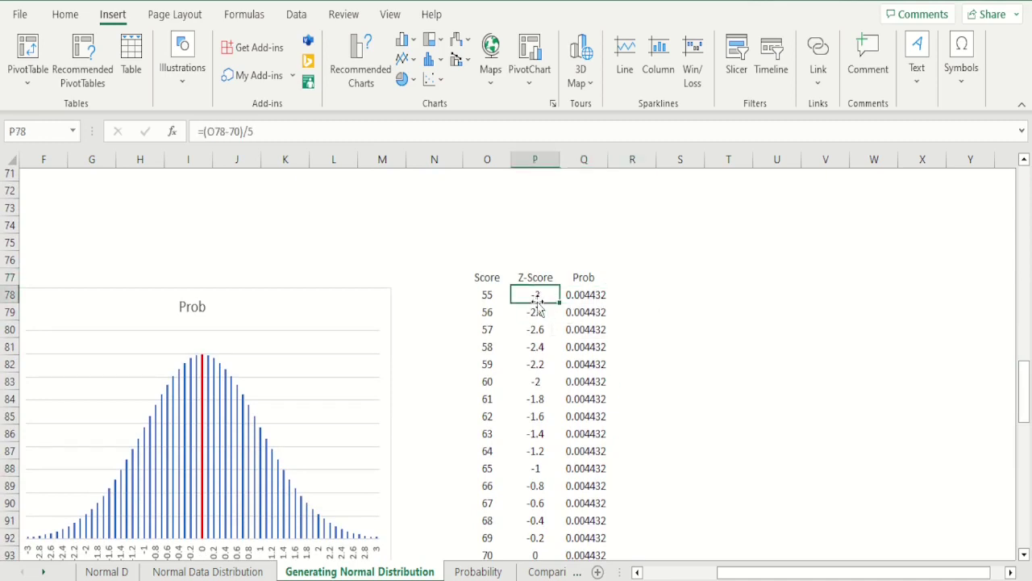
pyautogui.click(538, 307)
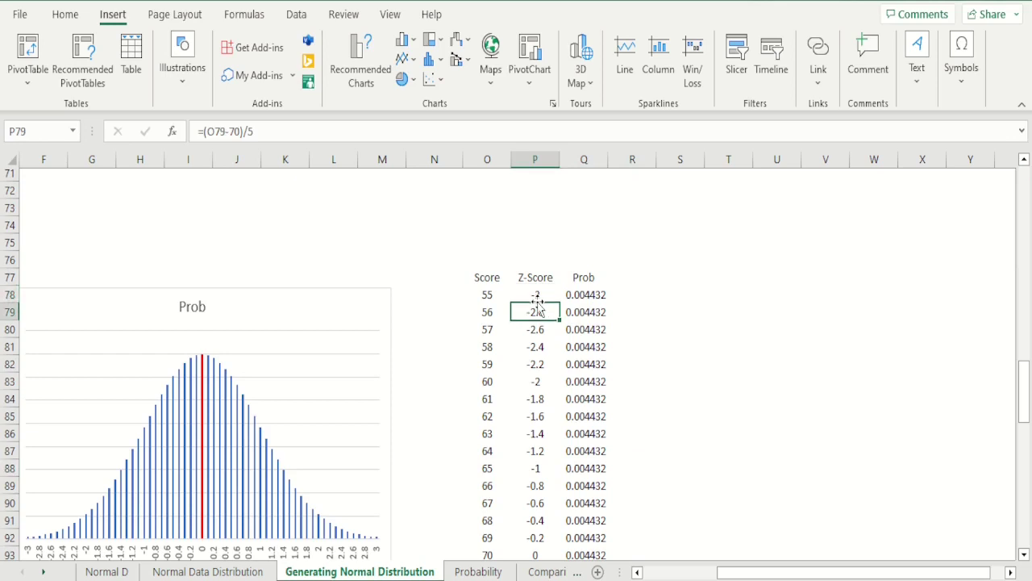
pyautogui.hotkey('shift', 'Left')
pyautogui.press('Right')
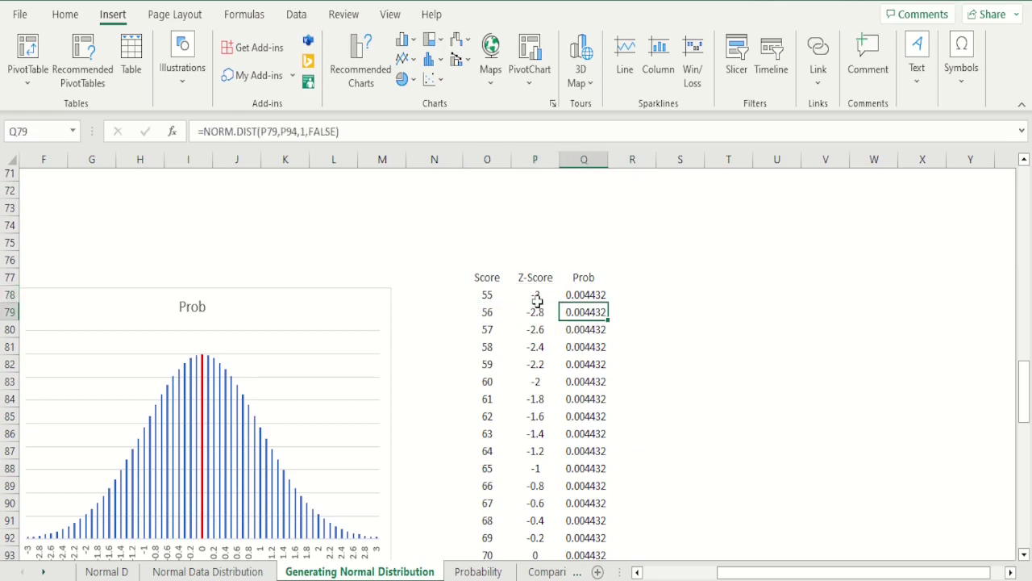
pyautogui.press('Left')
pyautogui.press('Down')
pyautogui.hotkey('ctrl', 'shift', 'Down')
pyautogui.hotkey('ctrl', 'Down')
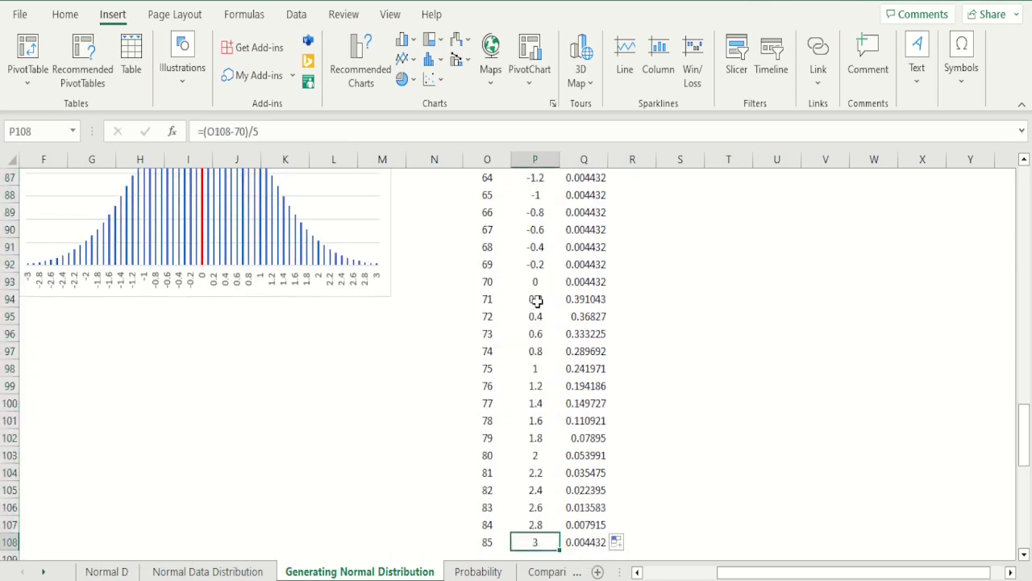
pyautogui.press('Down')
pyautogui.press('Up')
pyautogui.press('Up')
pyautogui.hotkey('ctrl', 'Up')
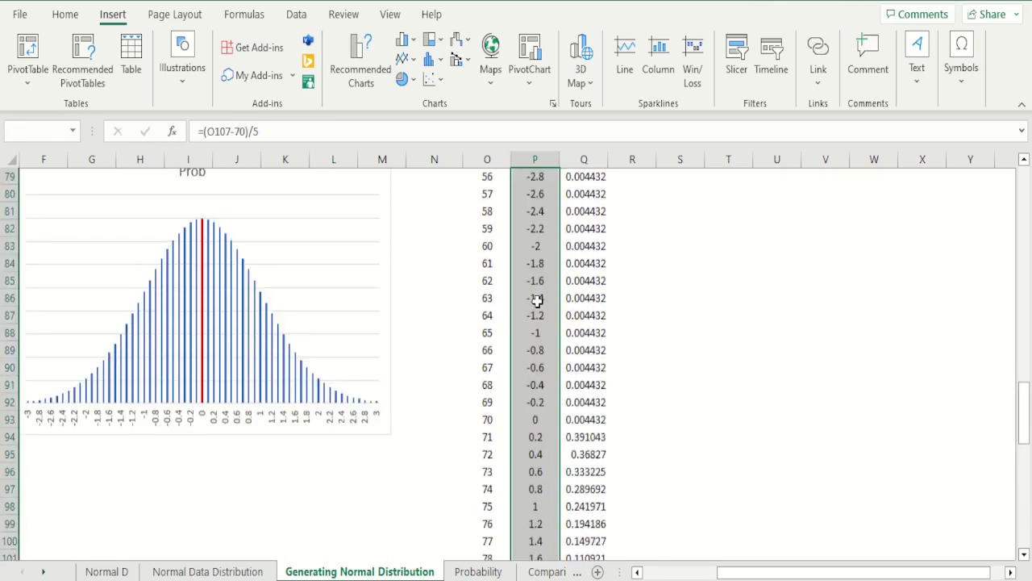
pyautogui.press('Down')
pyautogui.press('Right')
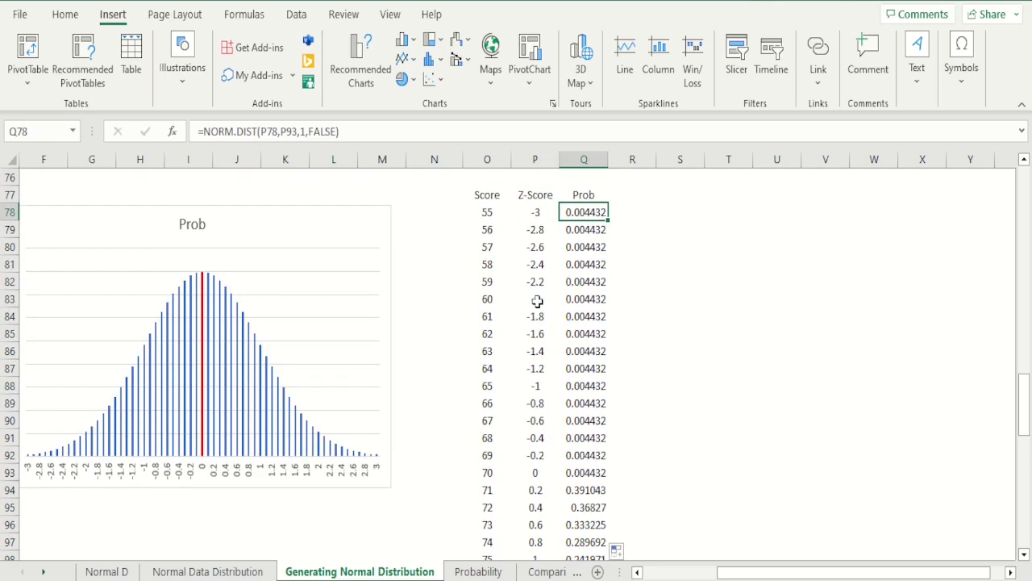
pyautogui.press('Left')
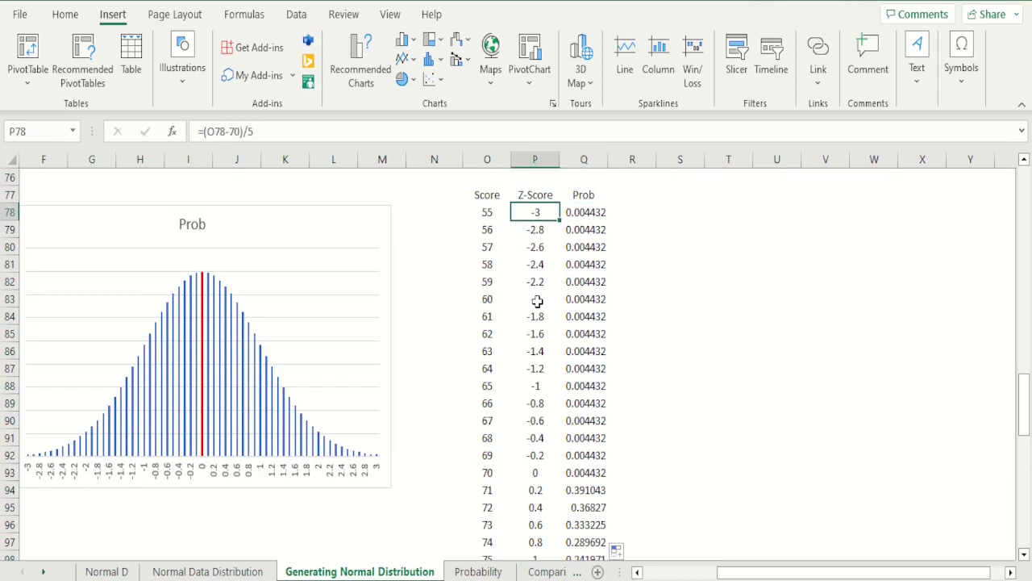
# Step: Replace the mean argument P93 with 0 in Q78, making the formula =NORM.DIST(P78,0,1,FALSE)
pyautogui.press('Right')
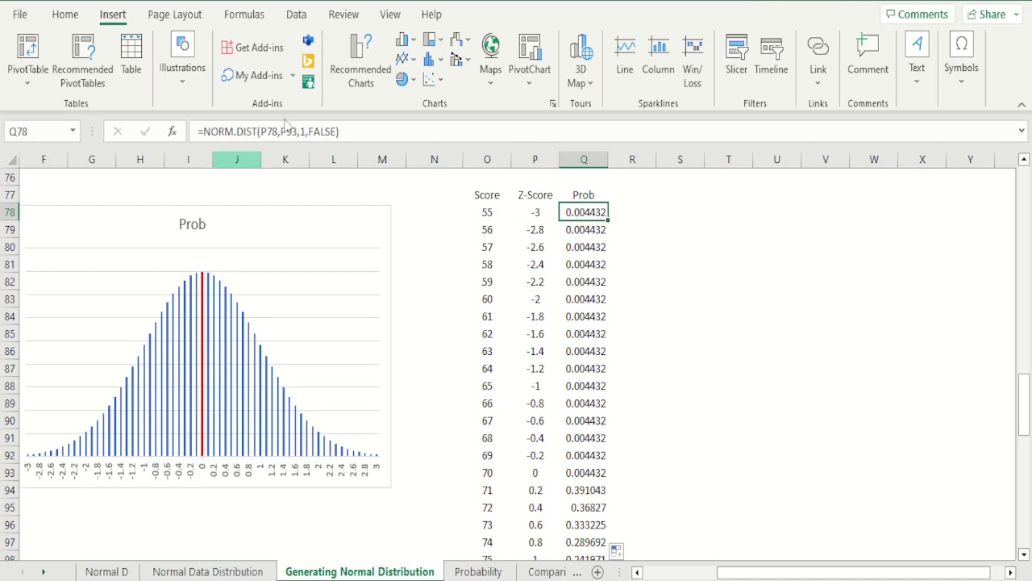
pyautogui.doubleClick(298, 130)
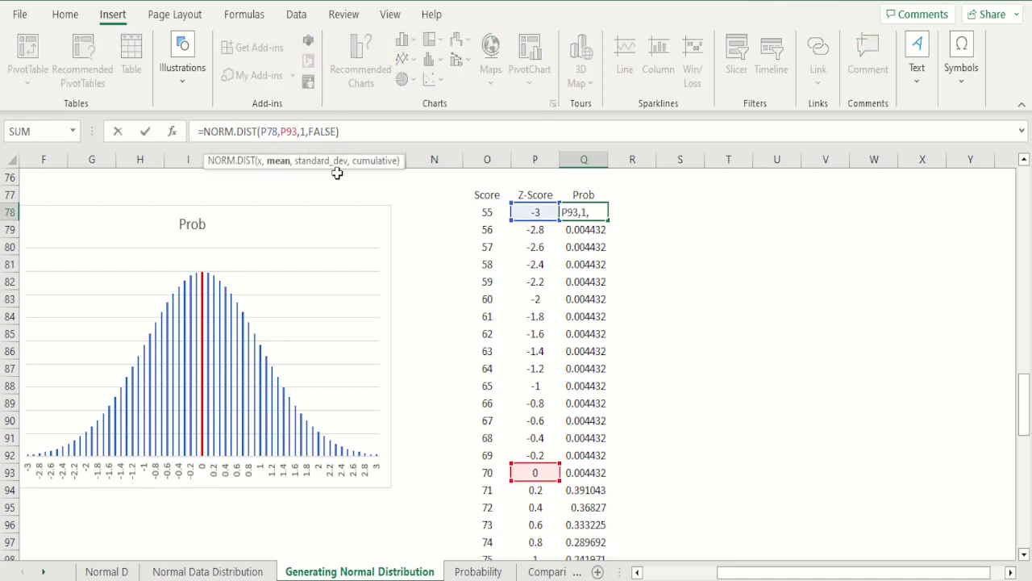
pyautogui.write('P')
pyautogui.press('BackSpace')
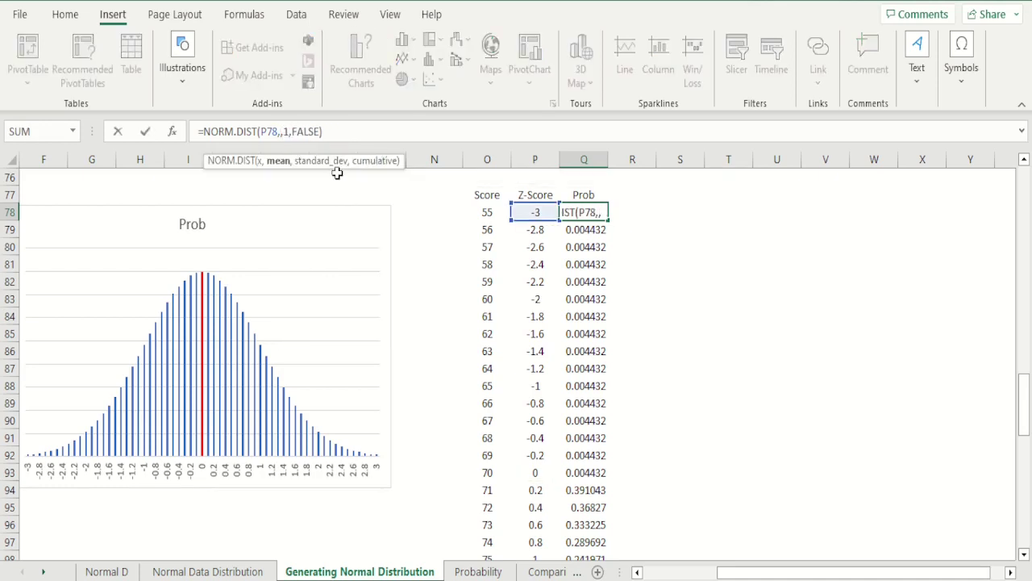
pyautogui.write('0')
pyautogui.press('Return')
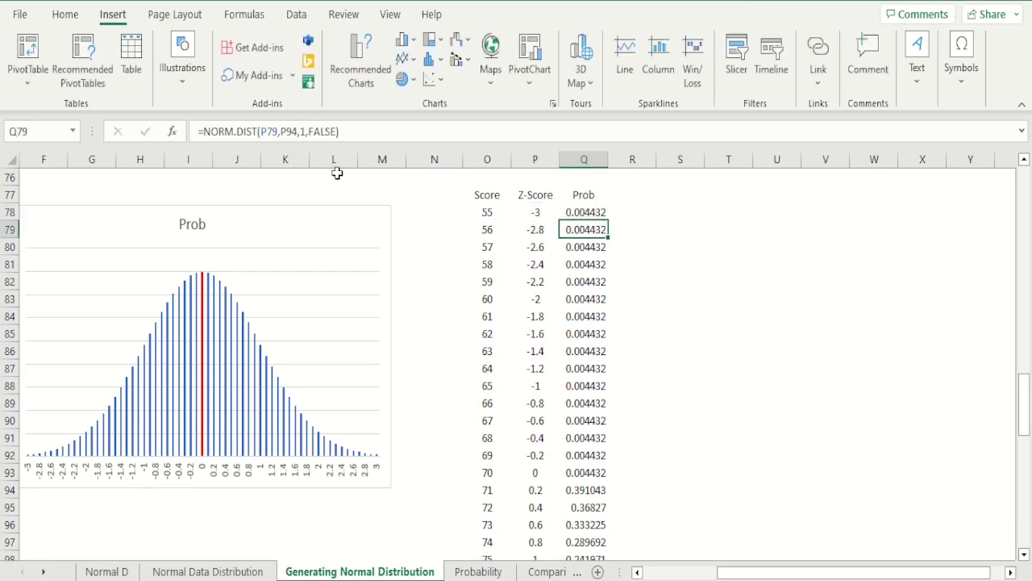
# Step: Fill the corrected NORM.DIST formula from Q78 down through Q108
pyautogui.press('Up')
pyautogui.press('Left')
pyautogui.hotkey('ctrl', 'Down')
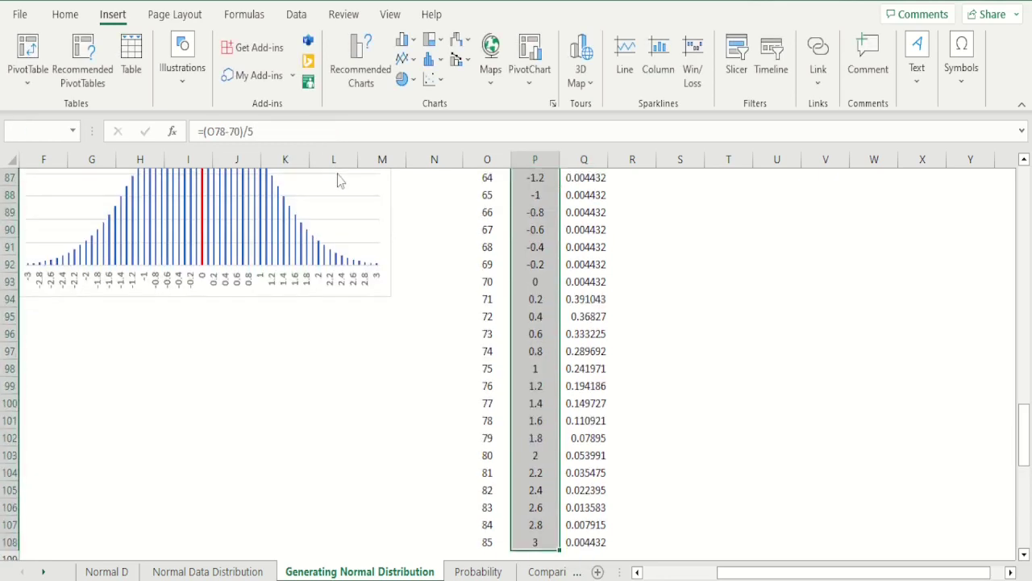
pyautogui.press('Right')
pyautogui.hotkey('ctrl', 'shift', 'Up')
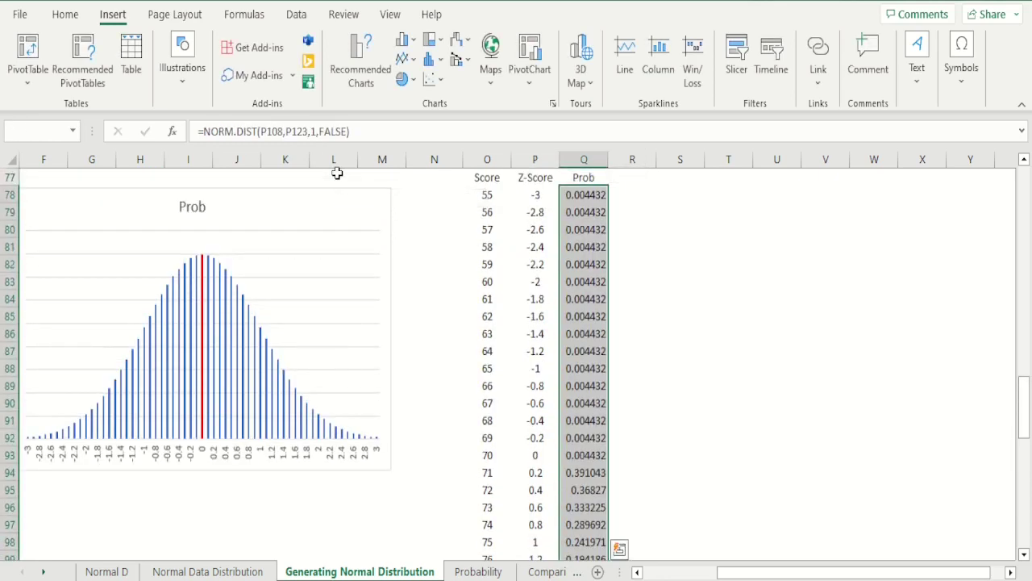
pyautogui.hotkey('ctrl', 'd')
pyautogui.press('Down')
pyautogui.press('Up')
# Step: Review the recalculated probabilities from Q108 up to row 92, around the Z-score of 0
pyautogui.press('Up')
pyautogui.press('Up')
pyautogui.press('Up')
pyautogui.press('Up')
pyautogui.press('Up')
pyautogui.press('Up')
pyautogui.press('Up')
pyautogui.press('Up')
pyautogui.press('Up')
pyautogui.press('Up')
pyautogui.press('Up')
pyautogui.press('Up')
pyautogui.press('Up')
pyautogui.press('Up')
pyautogui.press('Up')
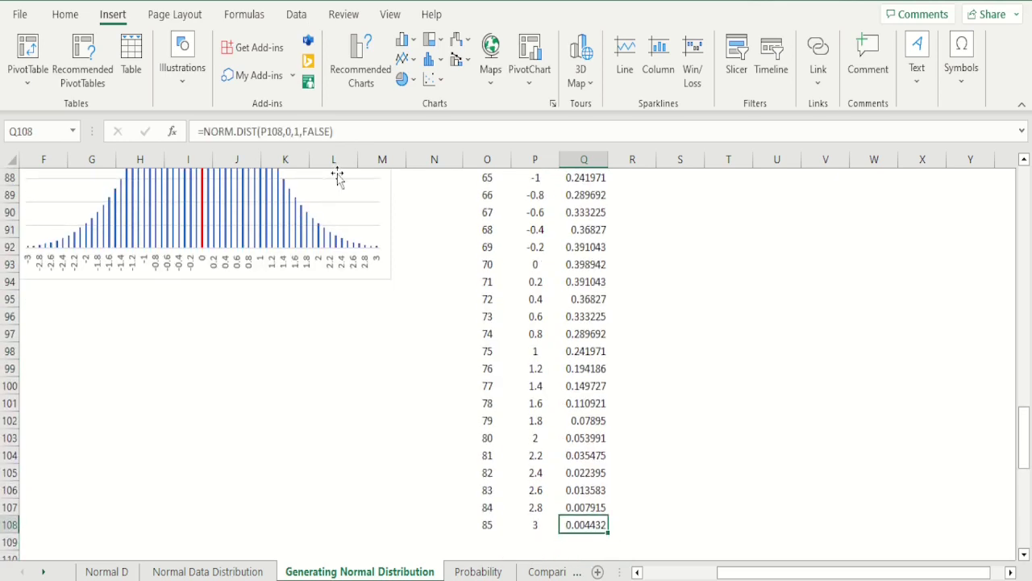
pyautogui.press('Up')
pyautogui.press('Left')
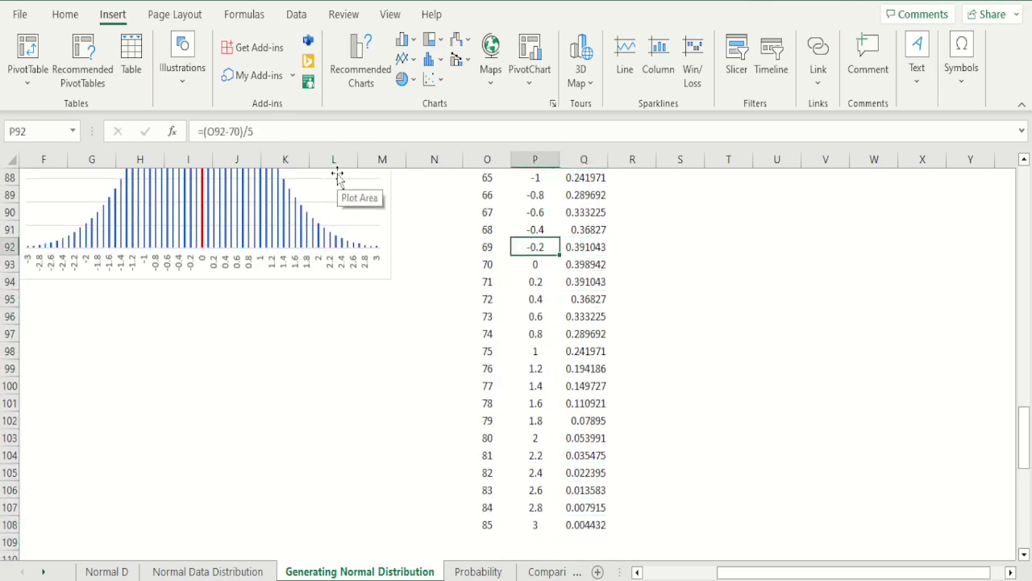
# Step: Check the NORM.DIST probability in Q93 for the Z-score of 0
pyautogui.press('Left')
pyautogui.press('Down')
pyautogui.press('Right')
pyautogui.press('Right')
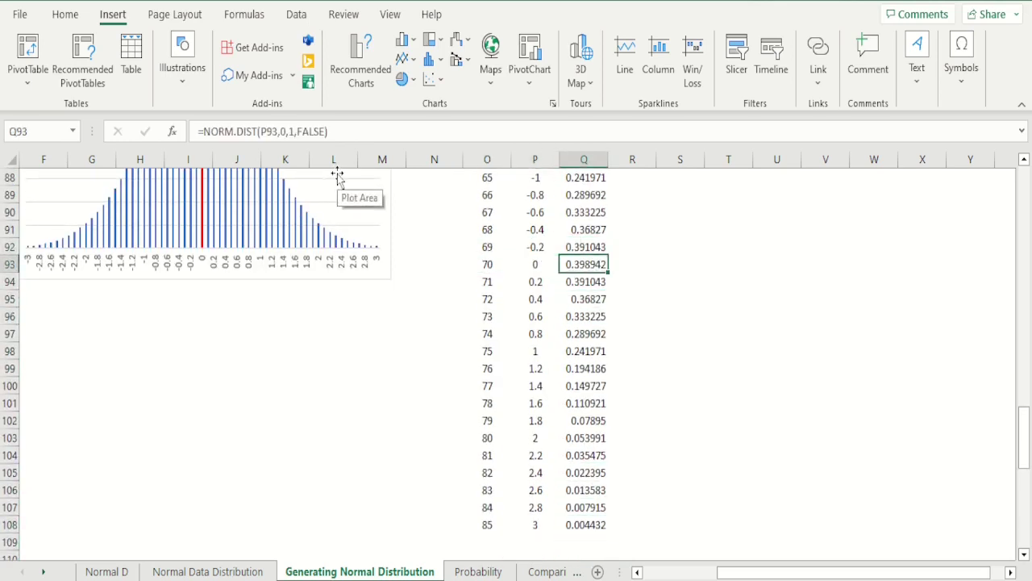
# Step: Insert a recommended column chart of the Z-scores and probabilities in P77:Q108, including the headers
pyautogui.hotkey('ctrl', 'shift', 'Up')
pyautogui.hotkey('ctrl', 'Up')
pyautogui.press('Up')
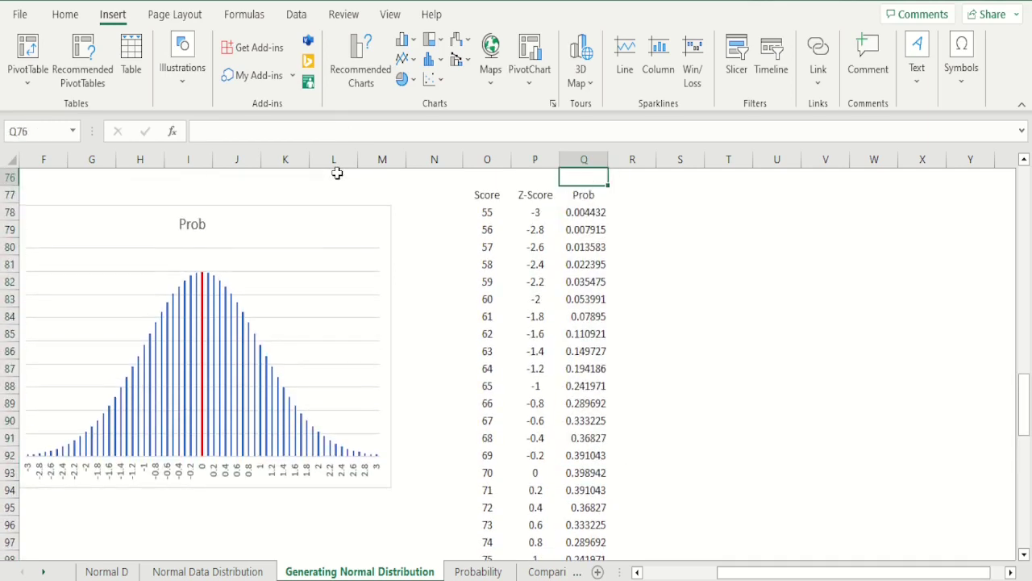
pyautogui.press('Down')
pyautogui.press('Left')
pyautogui.hotkey('shift', 'Right')
pyautogui.hotkey('ctrl', 'shift', 'Down')
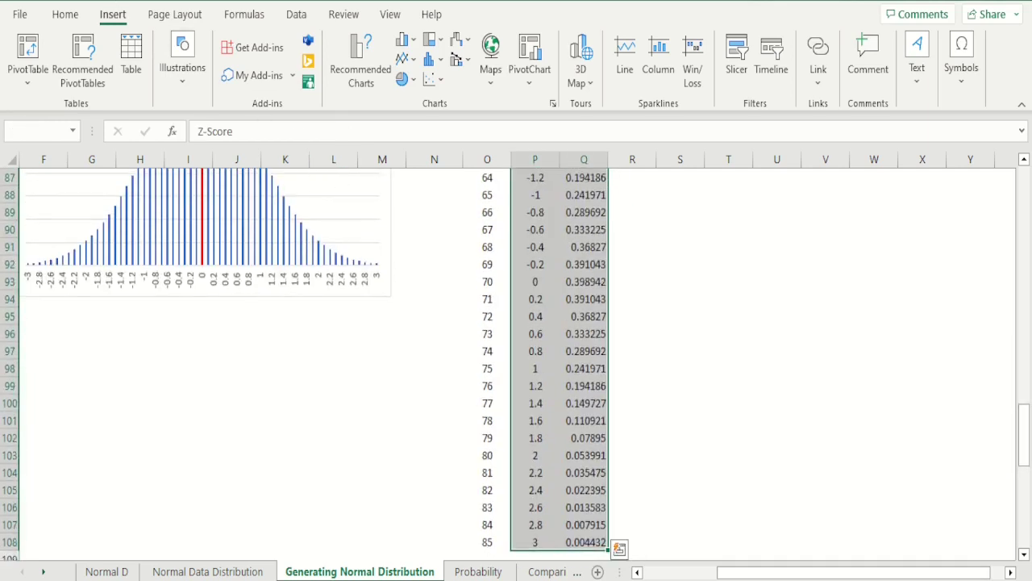
pyautogui.click(359, 60)
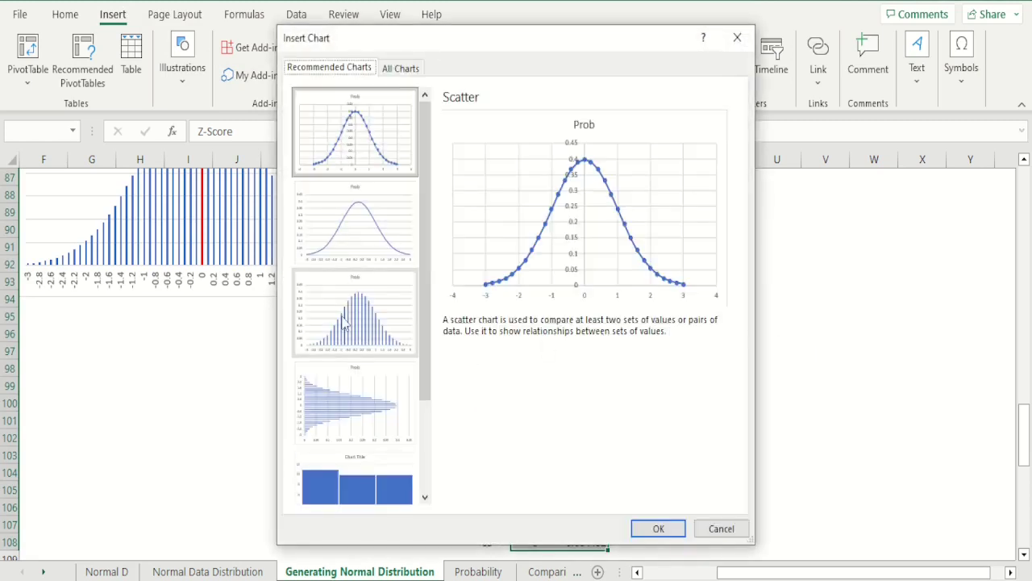
pyautogui.click(347, 319)
pyautogui.click(659, 529)
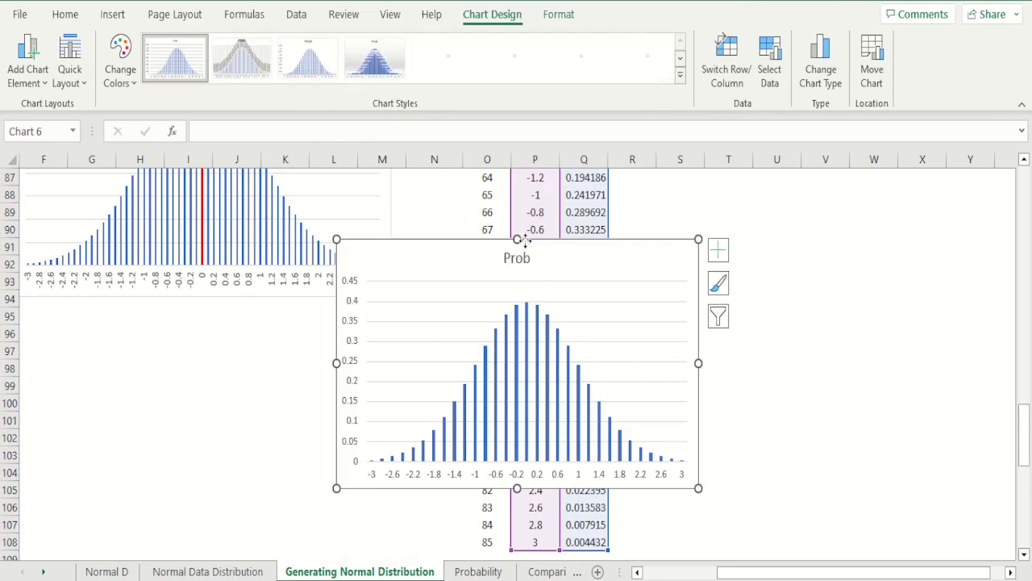
# Step: Place the new Prob chart directly beneath the first Z-score chart, left edges aligned, and widen it to about the same width
pyautogui.moveTo(512, 244); pyautogui.dragTo(211, 323)
pyautogui.moveTo(824, 568); pyautogui.dragTo(757, 574)
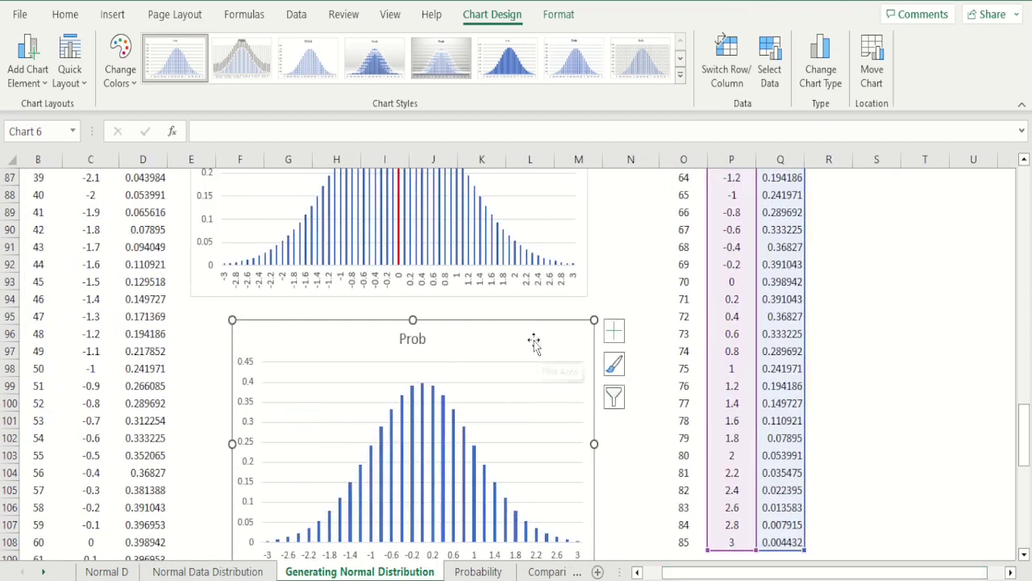
pyautogui.moveTo(527, 325); pyautogui.dragTo(488, 300)
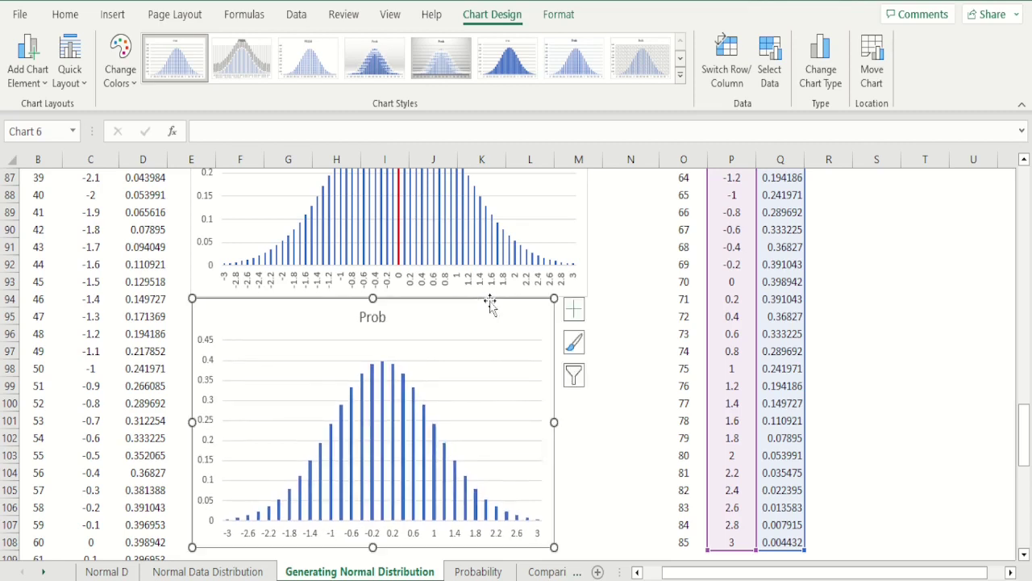
pyautogui.moveTo(563, 421); pyautogui.dragTo(586, 421)
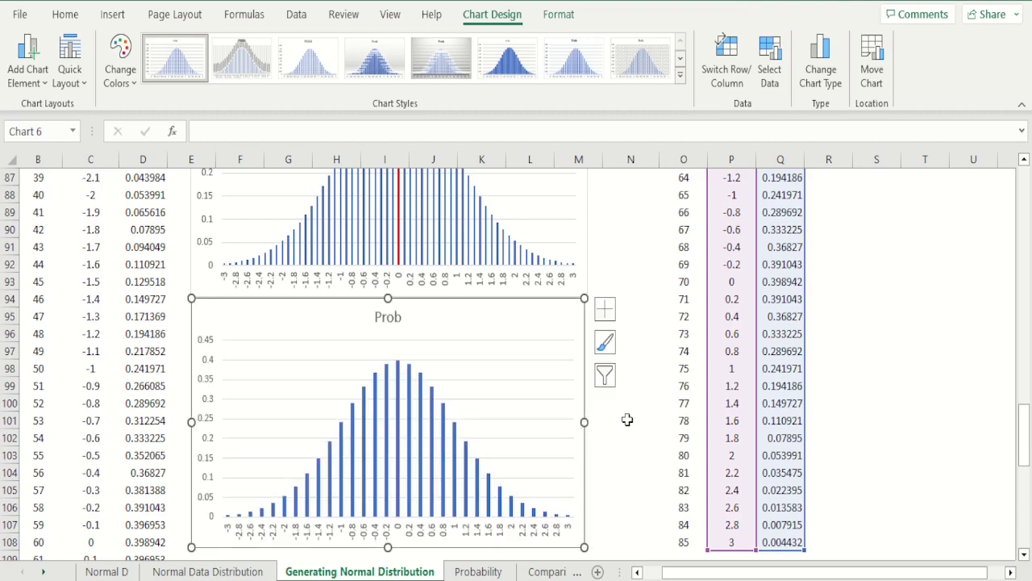
# Step: Fill only the centre bar at 0 in the lower Prob chart with dark orange
pyautogui.click(626, 419)
pyautogui.moveTo(1025, 411); pyautogui.dragTo(1025, 430)
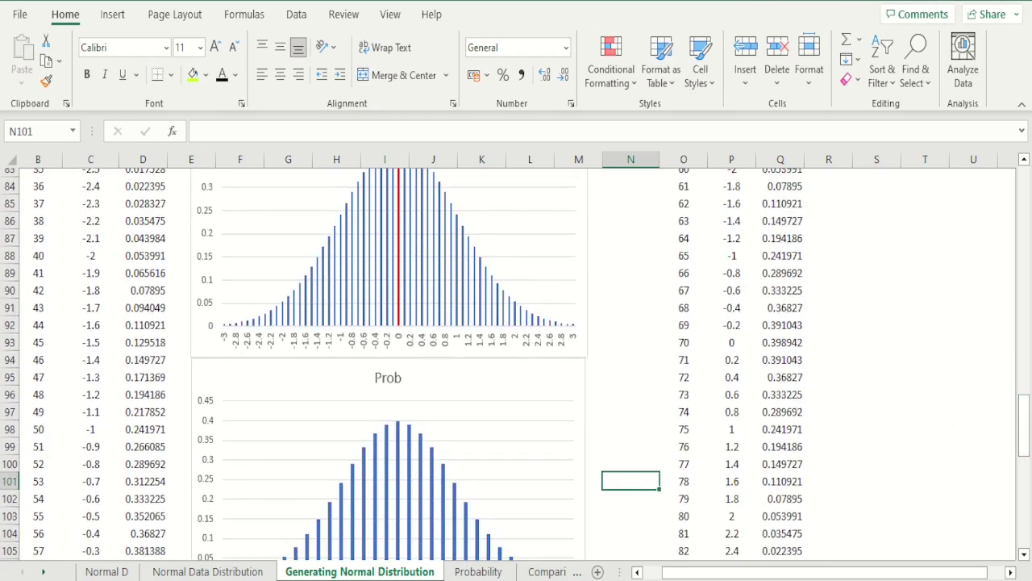
pyautogui.keyDown('ctrl'); pyautogui.scroll(-2, 996, 529); pyautogui.keyUp('ctrl')
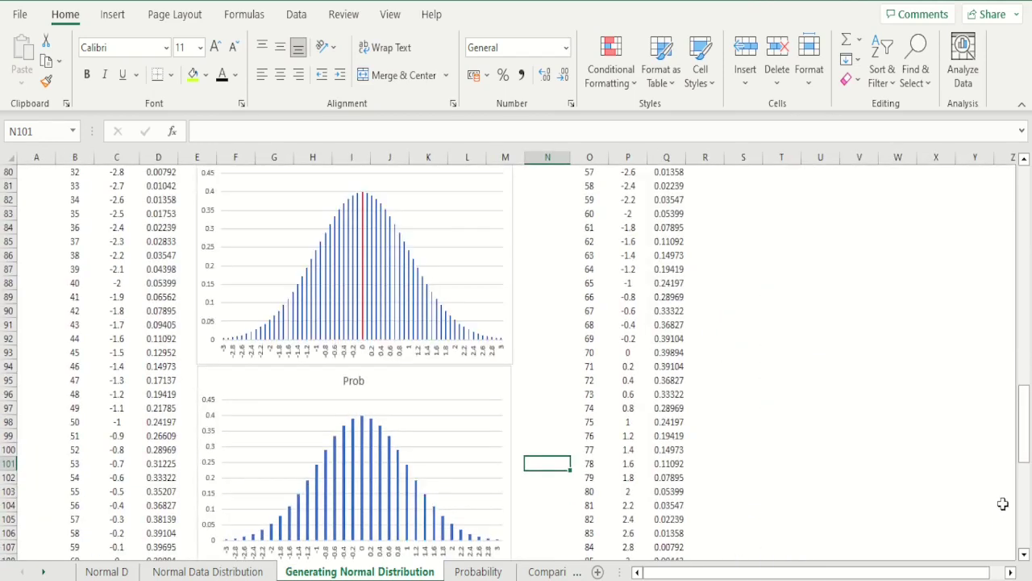
pyautogui.moveTo(1025, 429); pyautogui.dragTo(1027, 434)
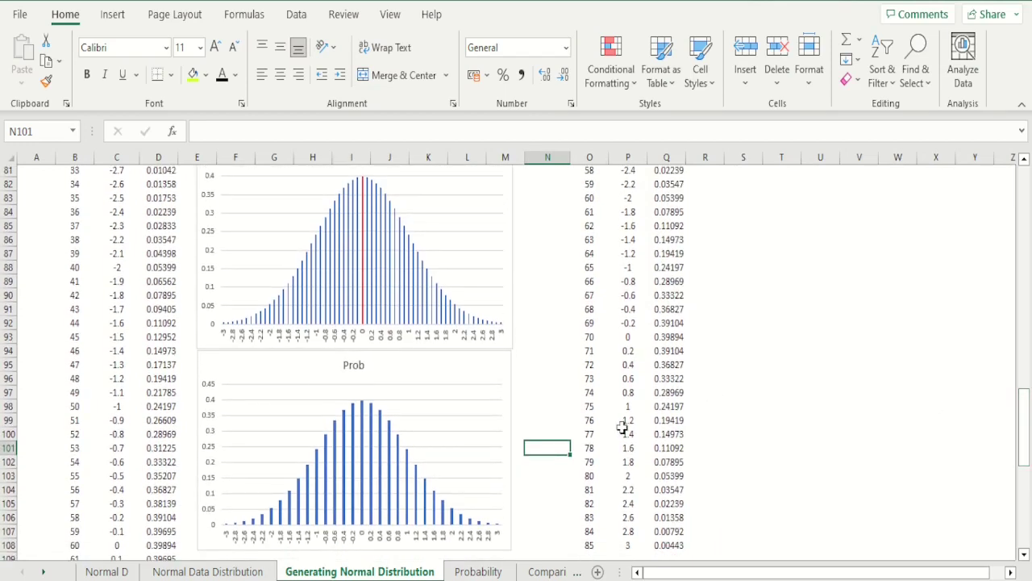
pyautogui.click(365, 426)
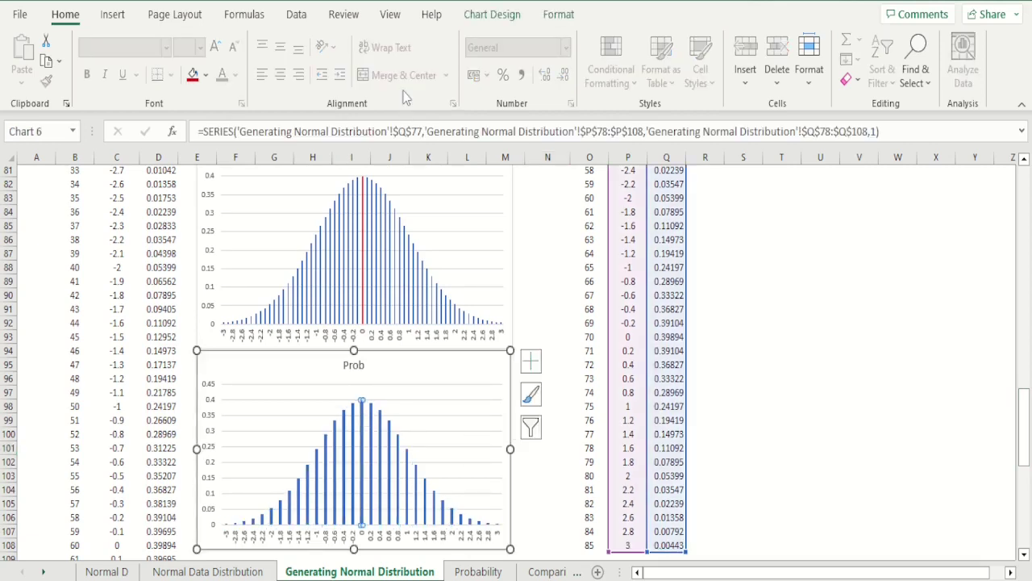
pyautogui.click(194, 75)
pyautogui.click(208, 75)
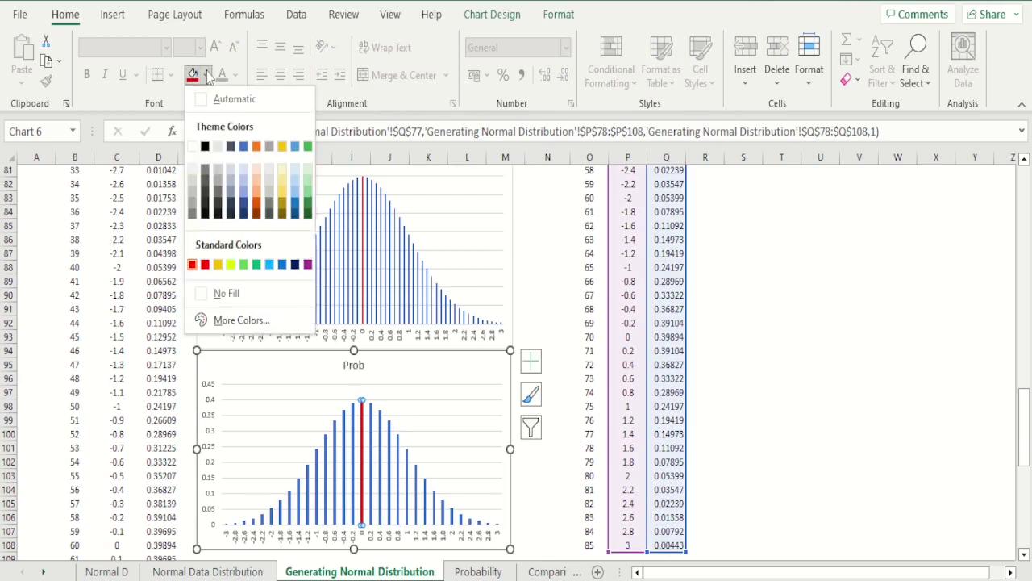
pyautogui.click(258, 211)
pyautogui.click(740, 322)
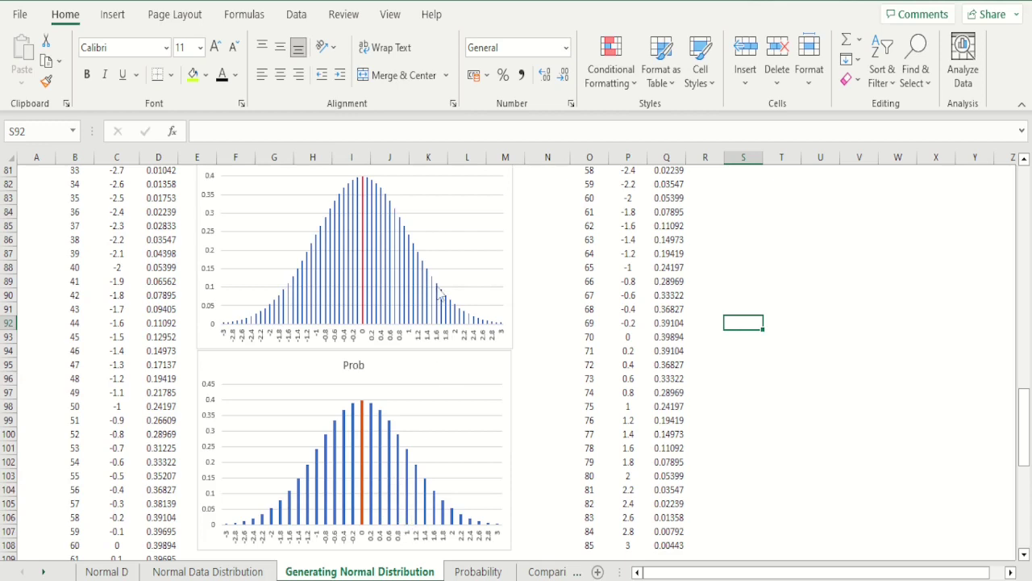
# Step: Clear the title text of the probability chart for scores 30 to 90
pyautogui.moveTo(409, 307)
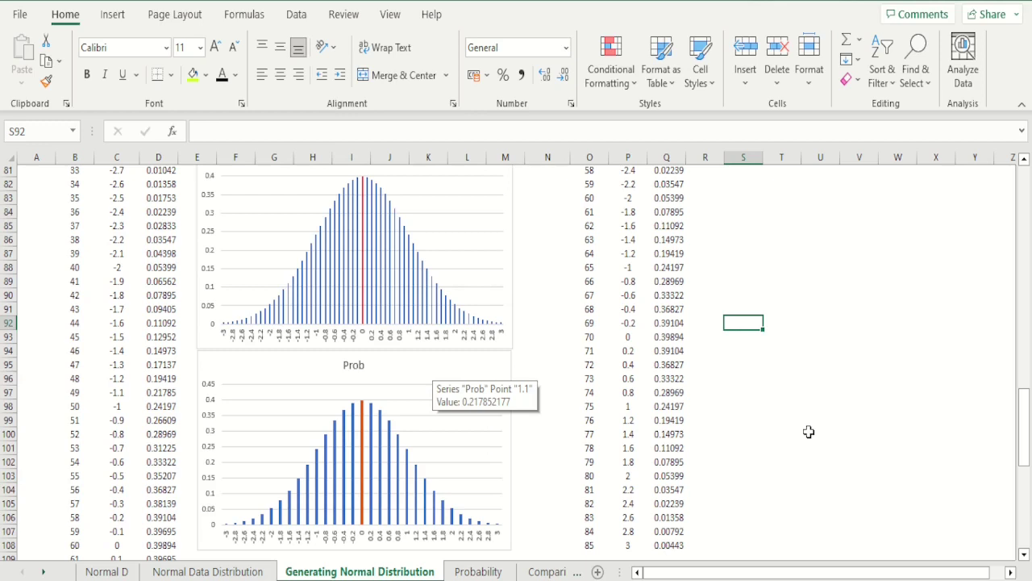
pyautogui.moveTo(1026, 446); pyautogui.dragTo(1028, 231)
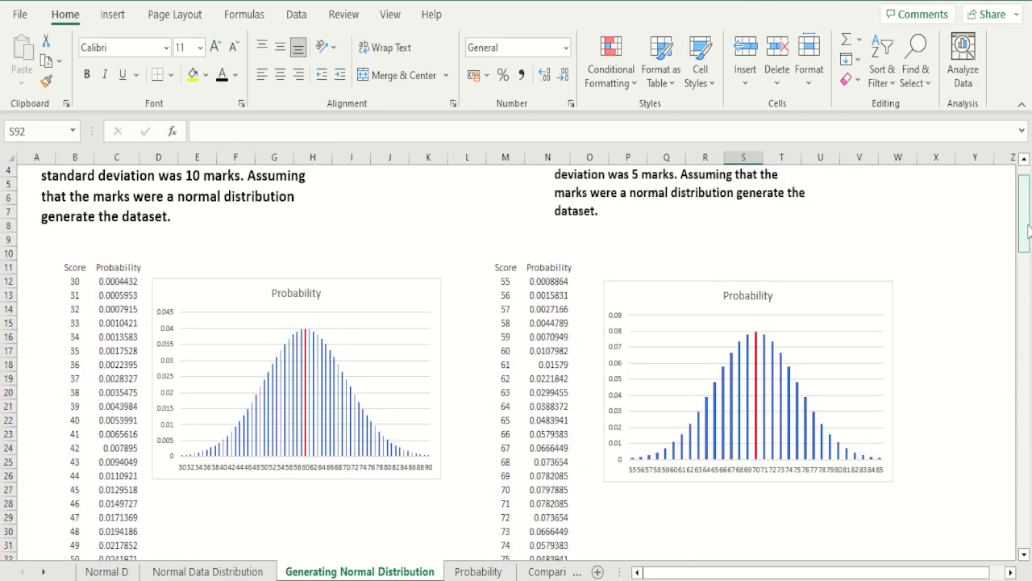
pyautogui.click(315, 292)
pyautogui.doubleClick(315, 292)
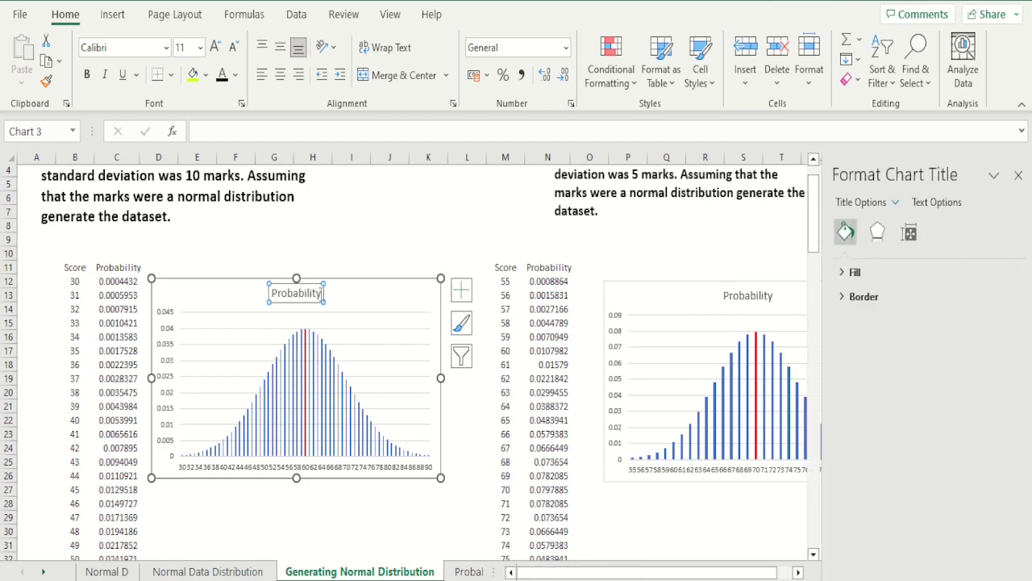
pyautogui.press('BackSpace')
pyautogui.press('BackSpace')
pyautogui.press('BackSpace')
pyautogui.press('BackSpace')
pyautogui.press('BackSpace')
pyautogui.press('BackSpace')
pyautogui.press('BackSpace')
pyautogui.press('BackSpace')
pyautogui.press('BackSpace')
pyautogui.press('BackSpace')
pyautogui.press('BackSpace')
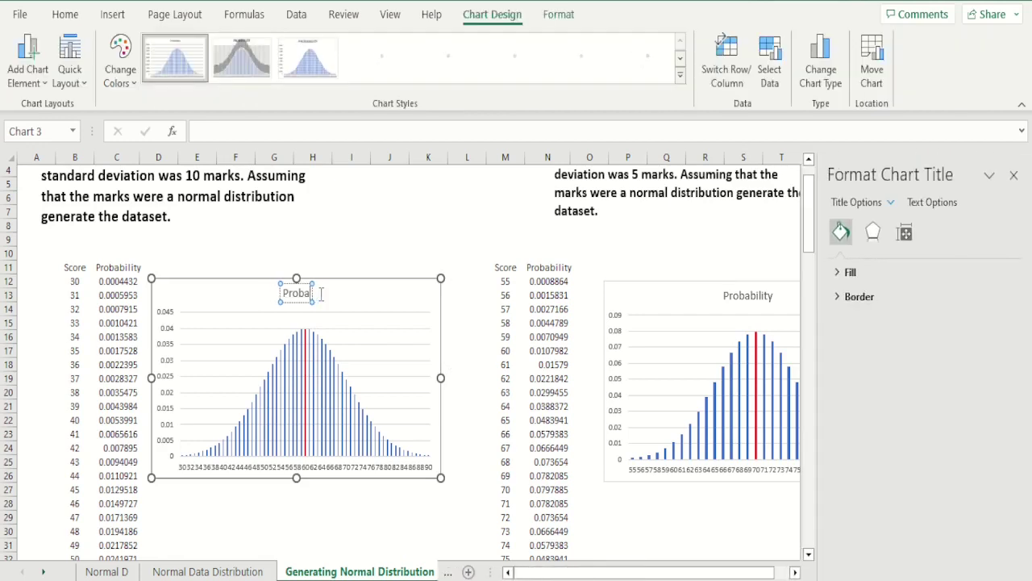
pyautogui.write('Stan')
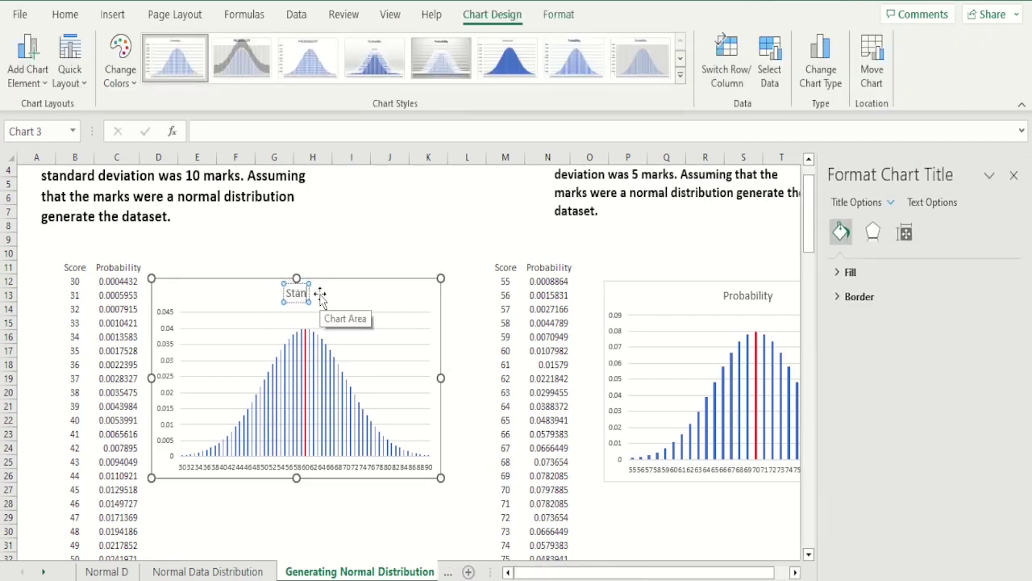
pyautogui.write('dard')
pyautogui.press('BackSpace')
pyautogui.press('BackSpace')
pyautogui.press('BackSpace')
pyautogui.press('BackSpace')
pyautogui.press('BackSpace')
pyautogui.press('BackSpace')
pyautogui.press('BackSpace')
pyautogui.press('BackSpace')
# Step: Title the chart for scores 30 to 90 "Normal Distribution 1" and close the title formatting options
pyautogui.write('Norm')
pyautogui.write('l')
pyautogui.press('BackSpace')
pyautogui.write('al')
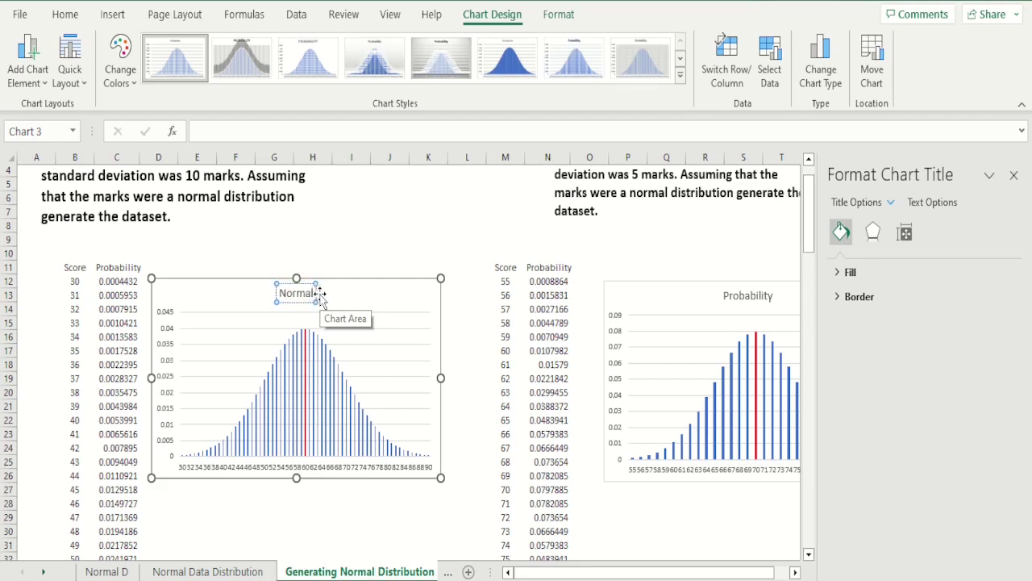
pyautogui.write(' Distribution')
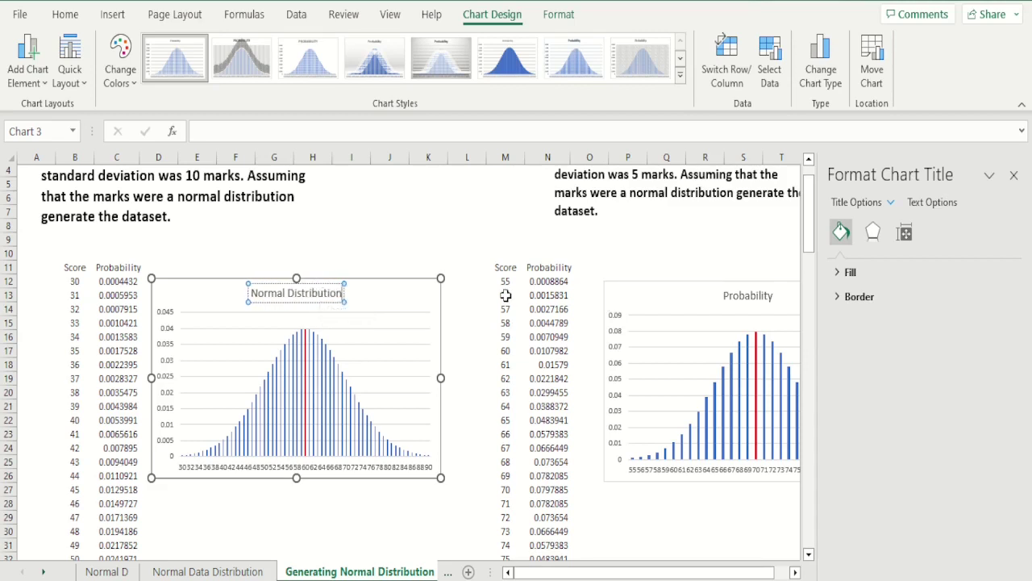
pyautogui.write(' 1')
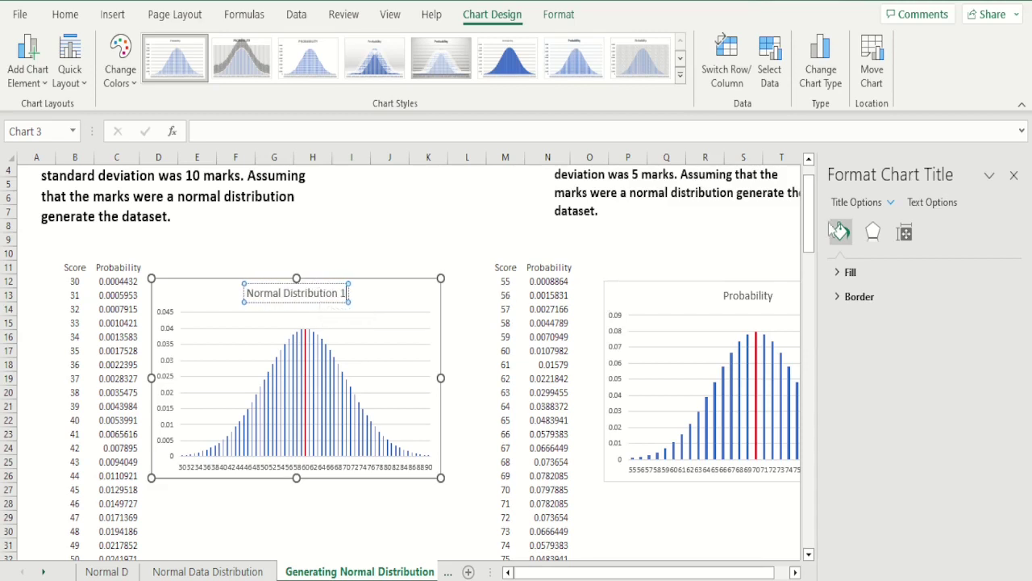
pyautogui.click(1014, 175)
# Step: Replace the title of the chart for scores 55 to 85 with "Normal Distribution 2" and close the title formatting options
pyautogui.click(748, 295)
pyautogui.doubleClick(760, 295)
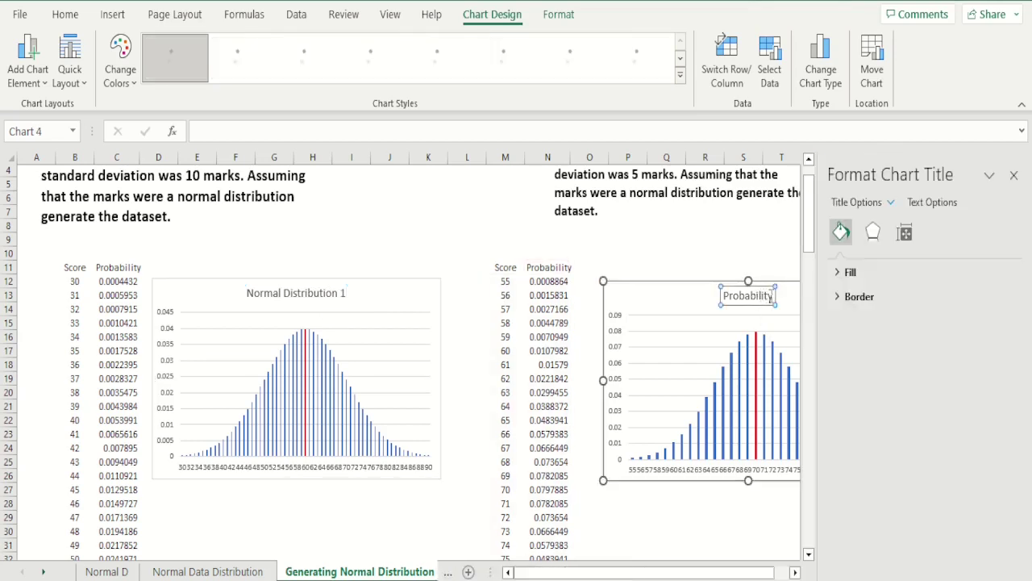
pyautogui.moveTo(769, 296); pyautogui.dragTo(707, 294)
pyautogui.press('Delete')
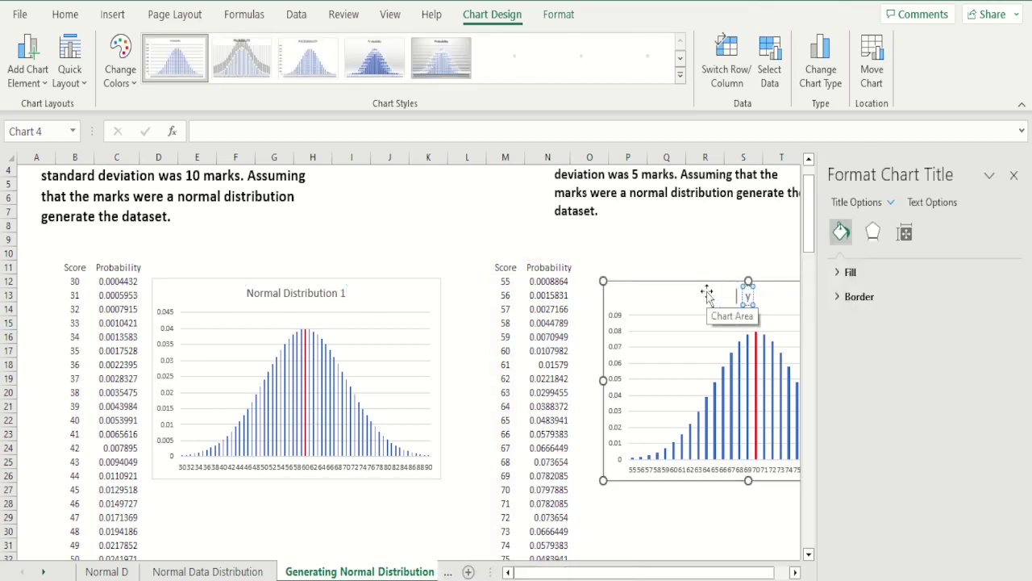
pyautogui.write('Norma')
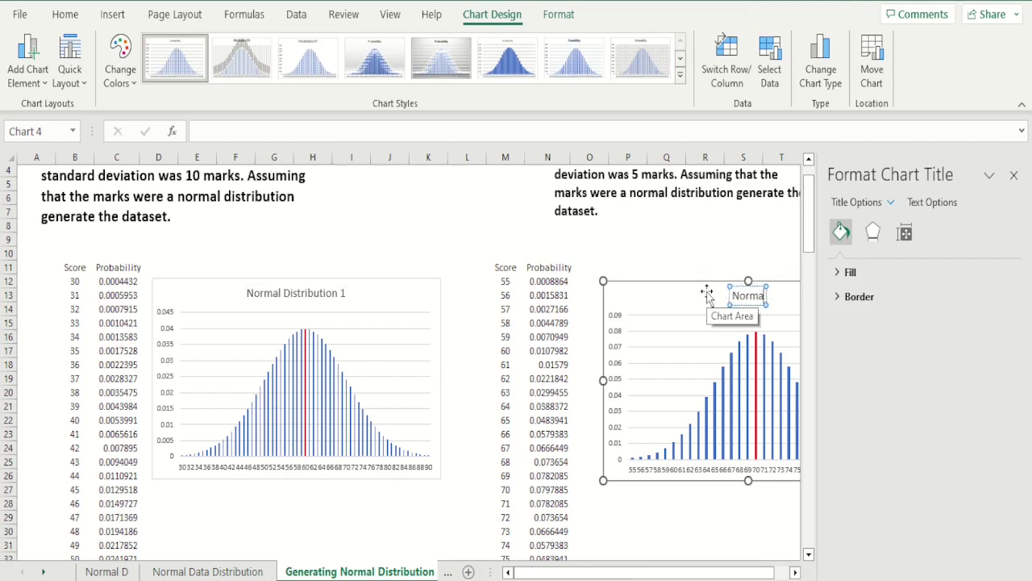
pyautogui.write('l Distri')
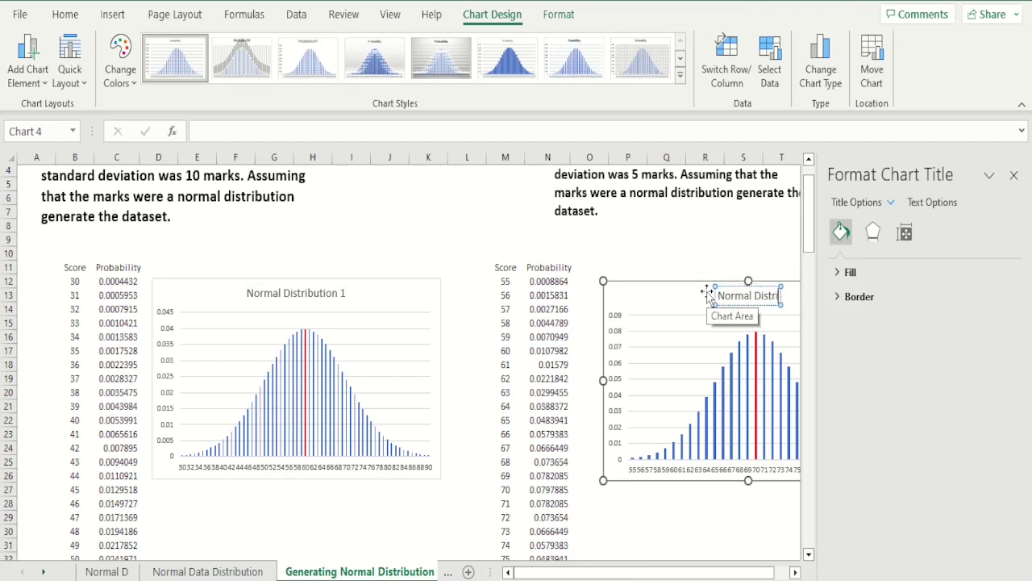
pyautogui.write('bution 2')
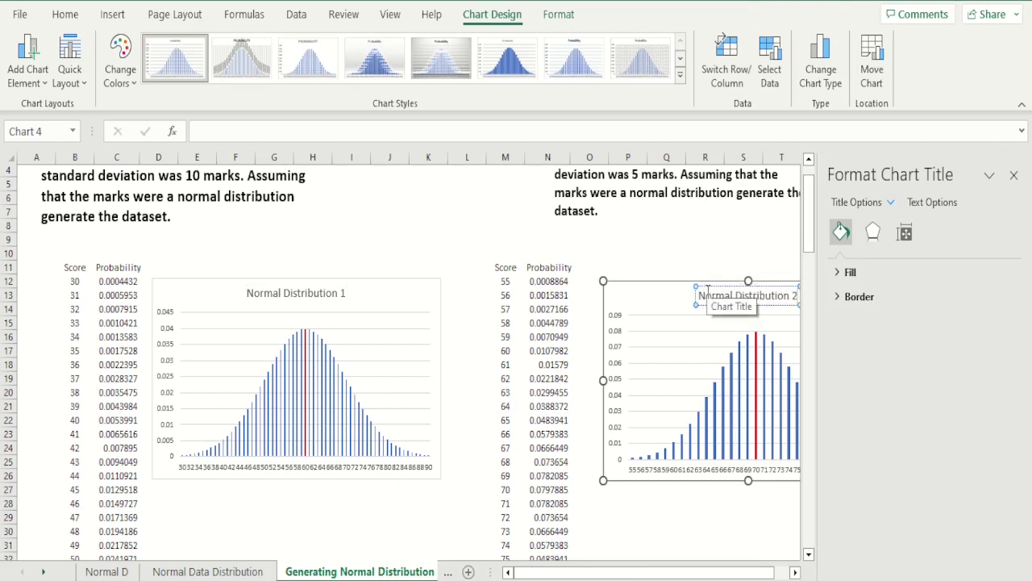
pyautogui.click(1013, 174)
pyautogui.click(952, 278)
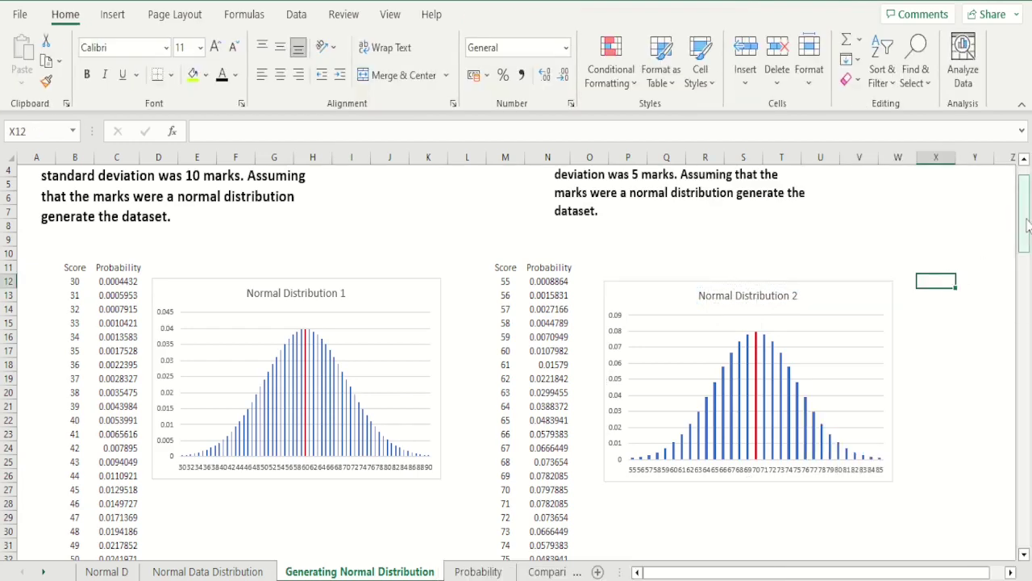
# Step: Retitle the upper Prob chart beside the z-score table as "Standard Normal Distribution 1"
pyautogui.moveTo(1024, 214); pyautogui.dragTo(1028, 429)
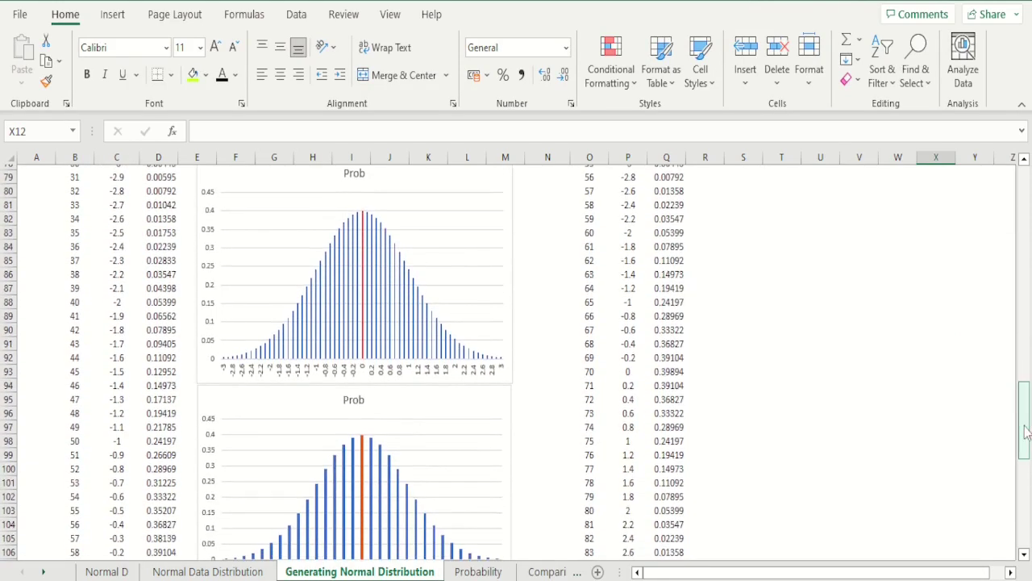
pyautogui.click(360, 178)
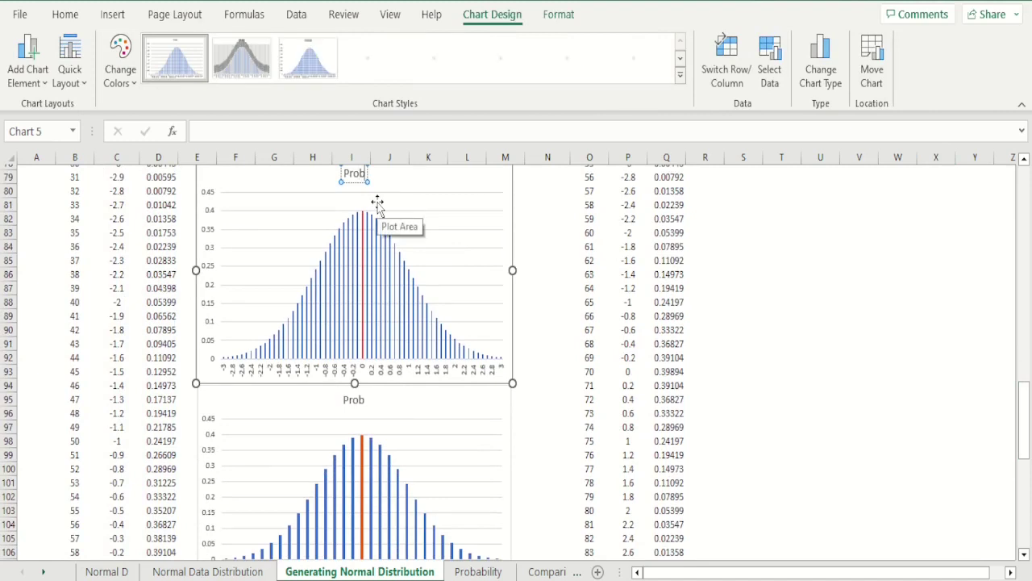
pyautogui.write('Stand')
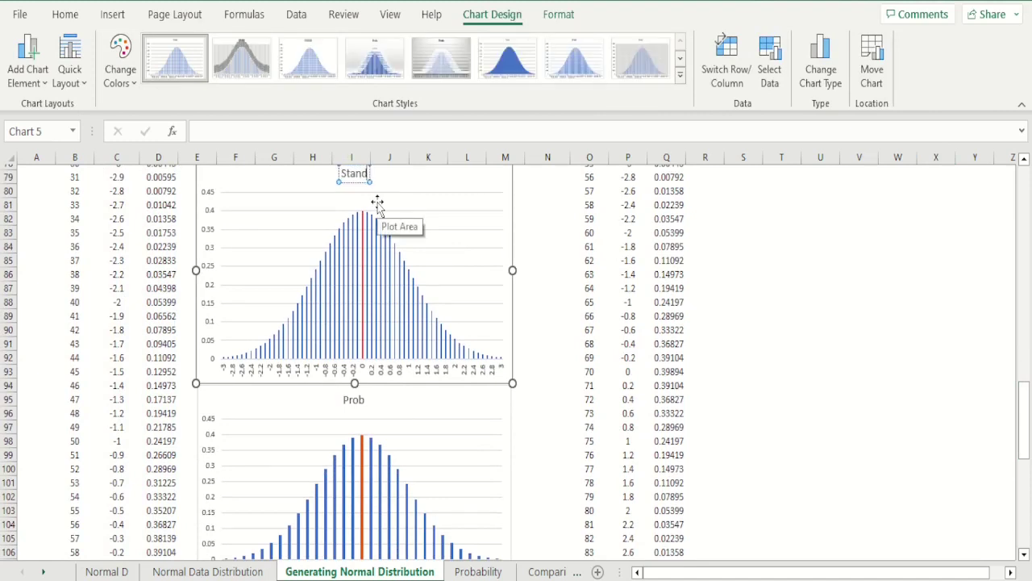
pyautogui.write('ard N')
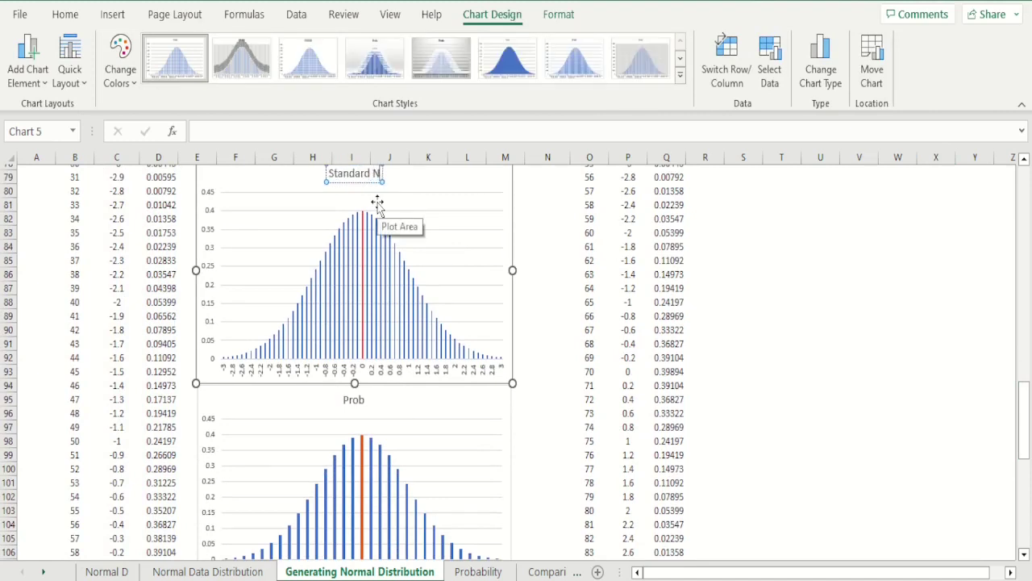
pyautogui.write('ormal Di')
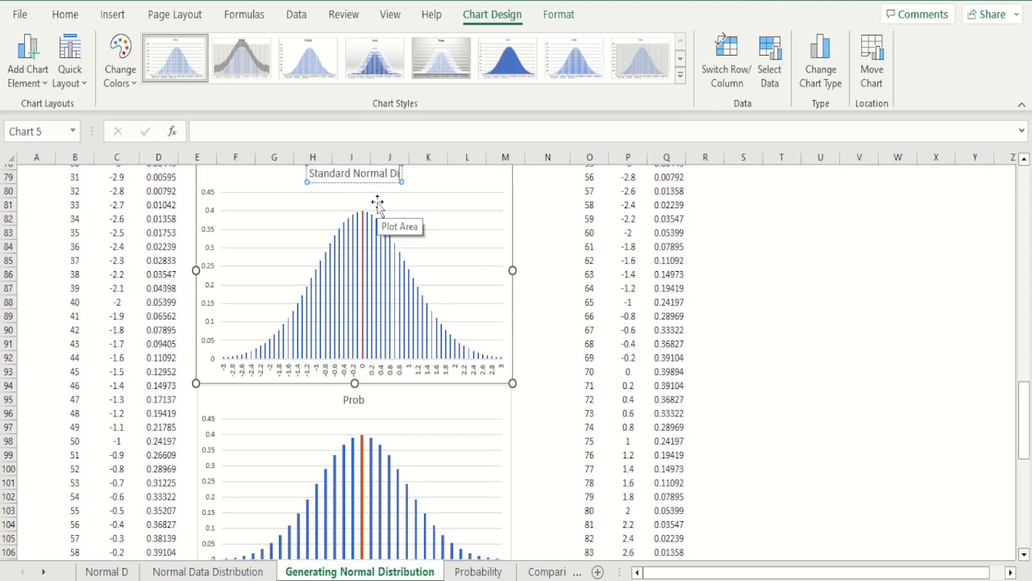
pyautogui.write('stribution 1')
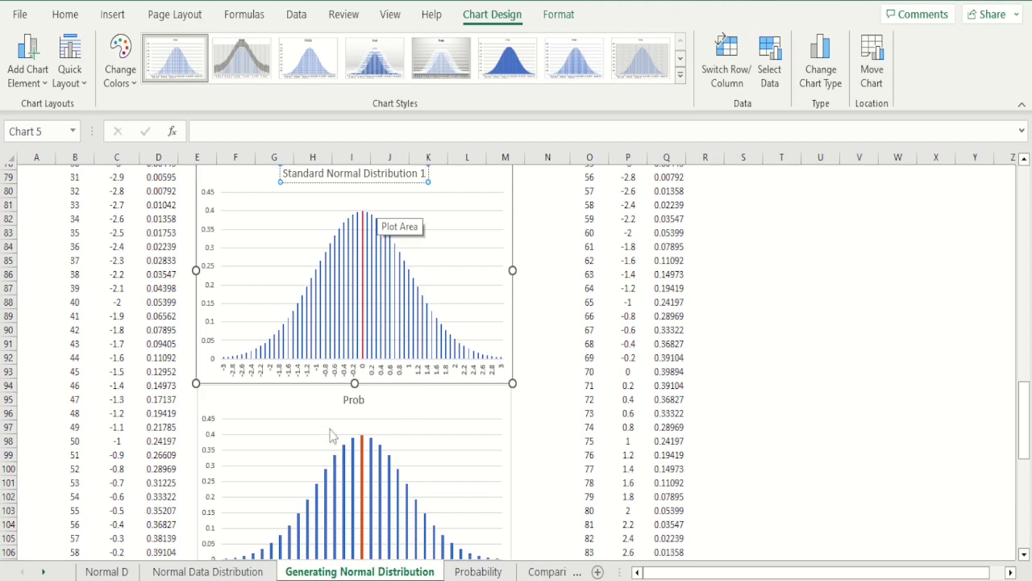
# Step: Replace the title of the lower z-score chart with "Standard Normal Distribution 2"
pyautogui.click(352, 403)
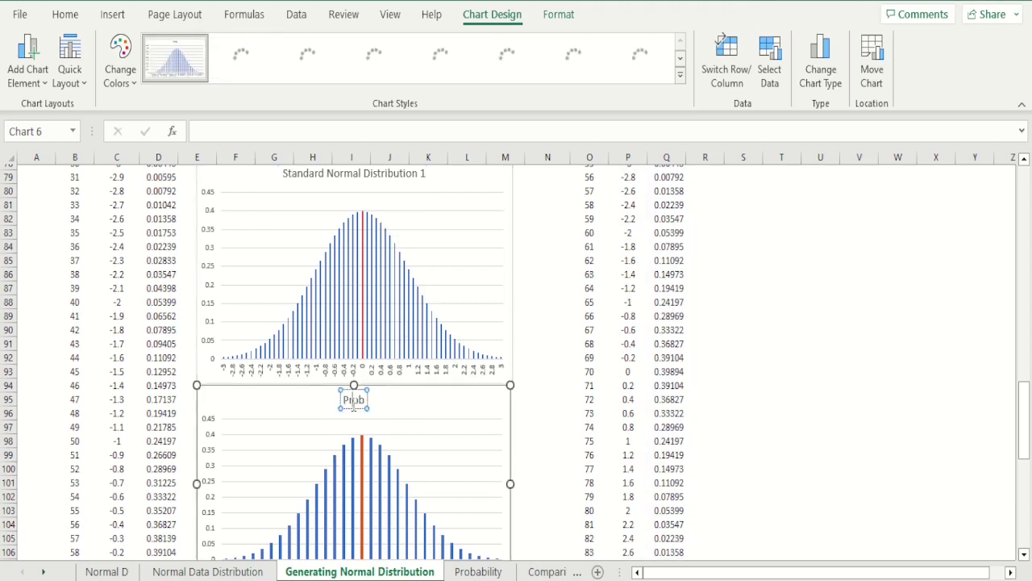
pyautogui.click(355, 402)
pyautogui.press('BackSpace')
pyautogui.press('BackSpace')
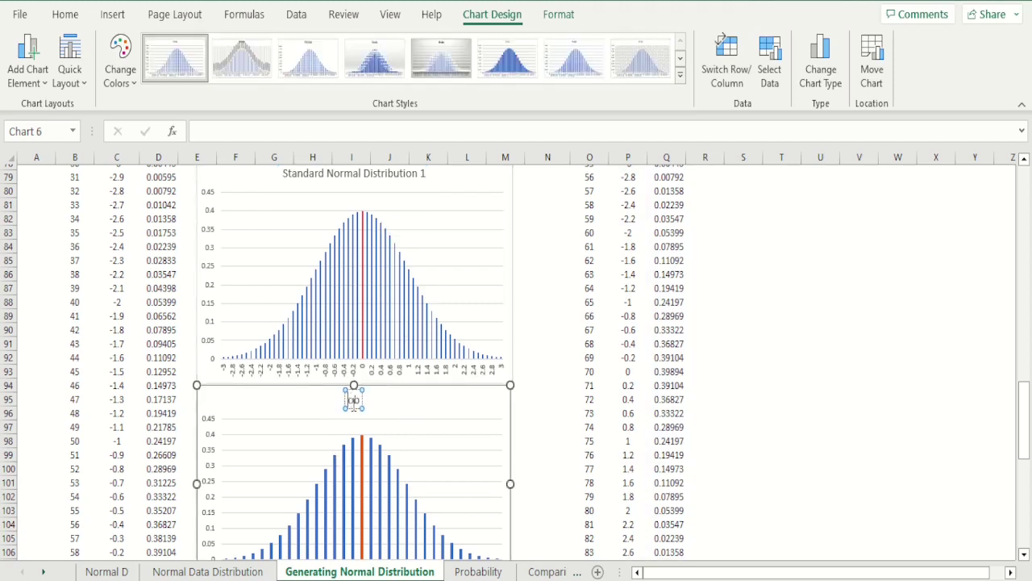
pyautogui.press('BackSpace')
pyautogui.press('BackSpace')
pyautogui.write('Standard Norm')
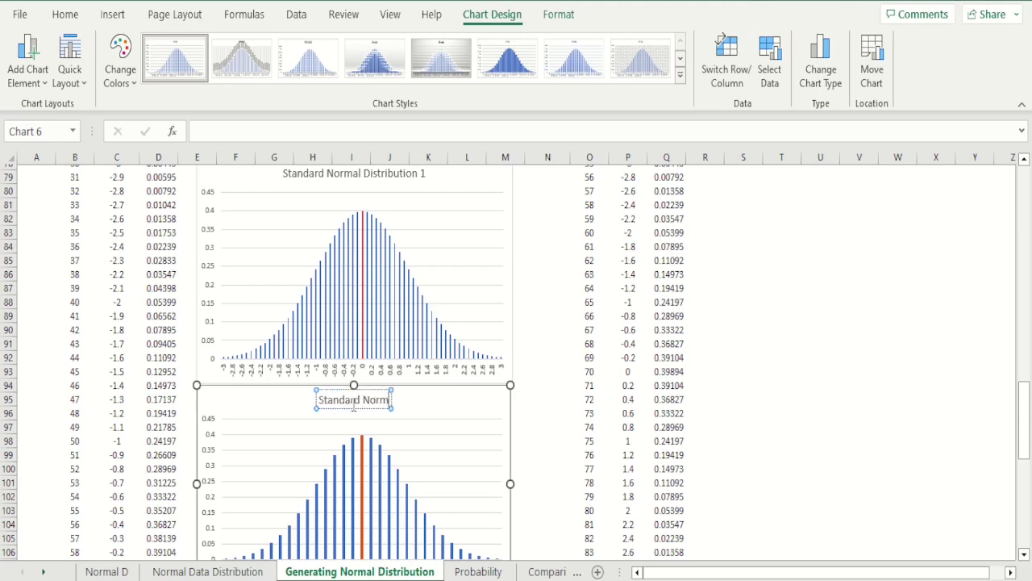
pyautogui.write('al Distri')
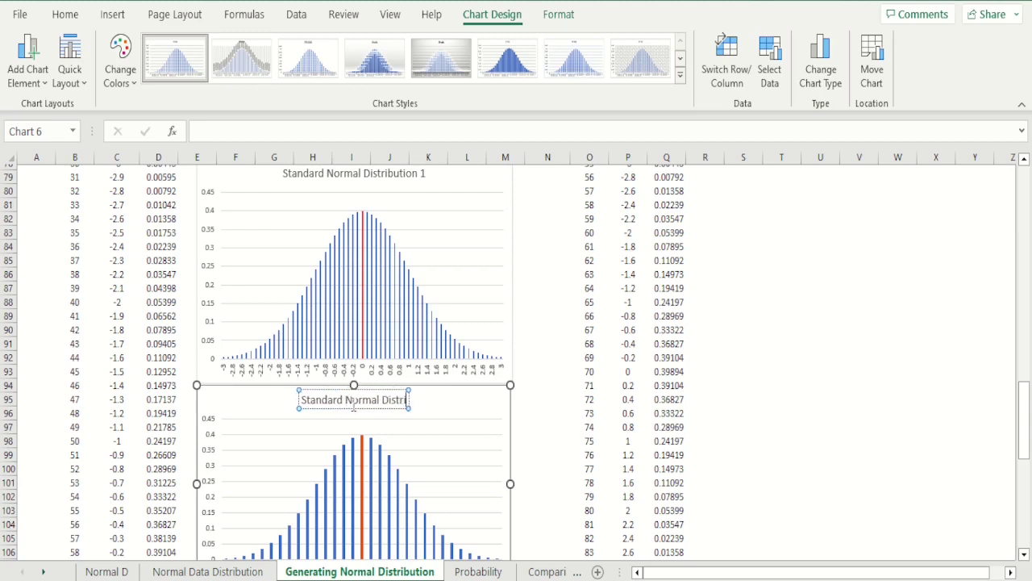
pyautogui.write('bution 2')
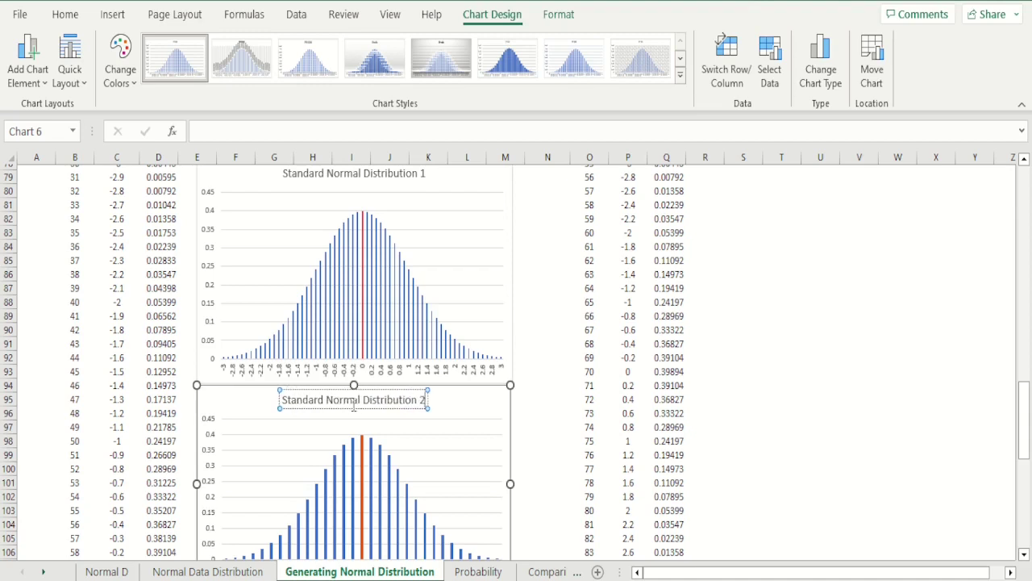
pyautogui.click(817, 360)
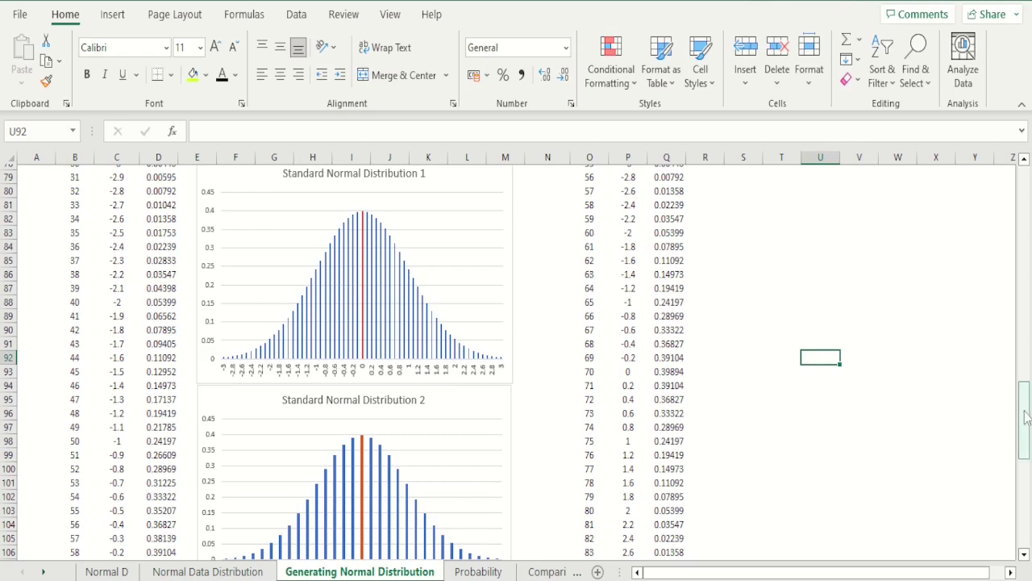
pyautogui.moveTo(1026, 415)
pyautogui.mouseDown()
pyautogui.moveTo(1027, 391)
pyautogui.moveTo(1027, 410)
pyautogui.mouseUp()
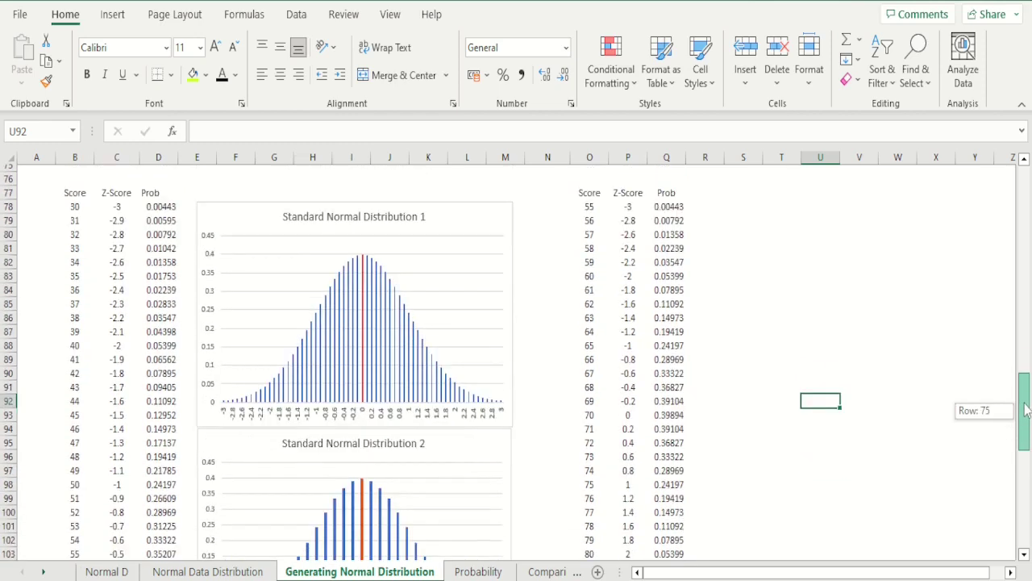
pyautogui.moveTo(1027, 410); pyautogui.dragTo(1027, 410)
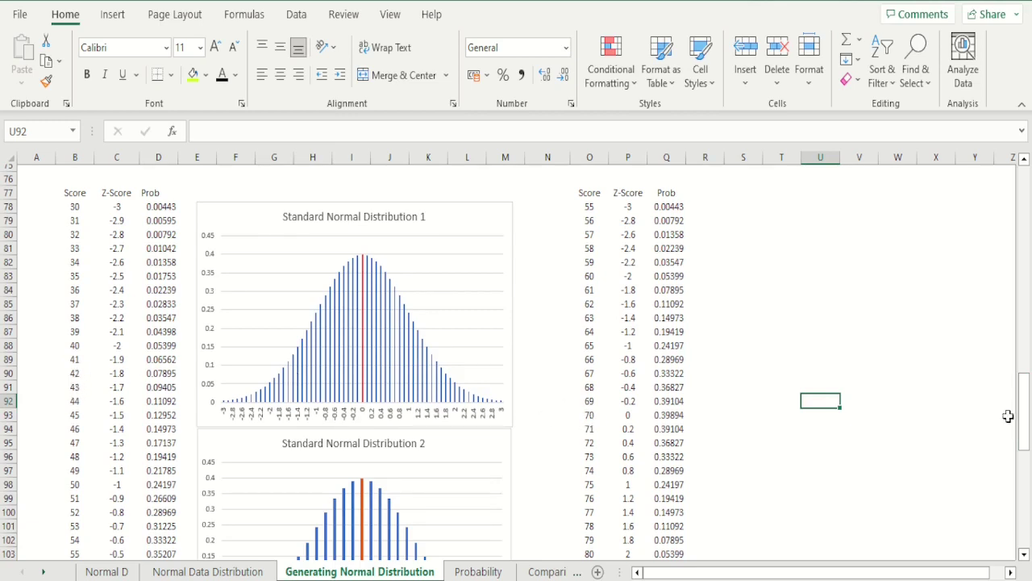
pyautogui.moveTo(1027, 425); pyautogui.dragTo(1025, 234)
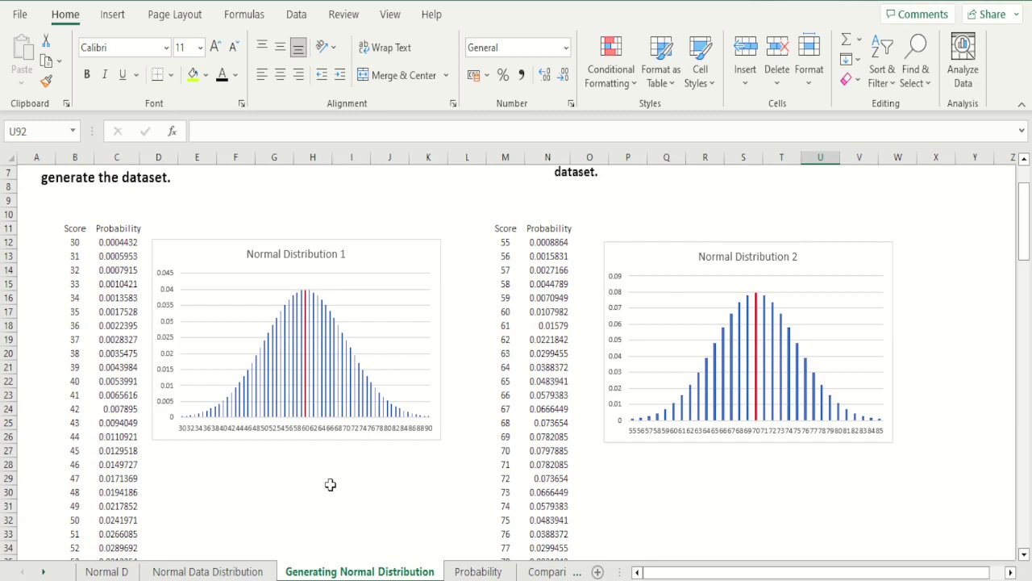
# Step: Inspect the normal distribution probability formulas for score 44 in the first dataset and score 66 in the second
pyautogui.click(76, 435)
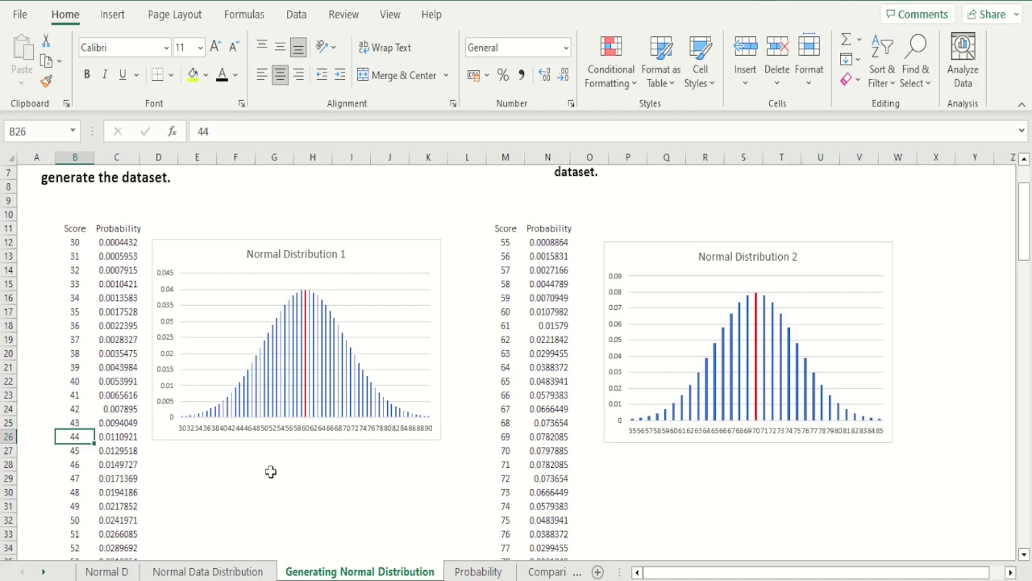
pyautogui.click(116, 435)
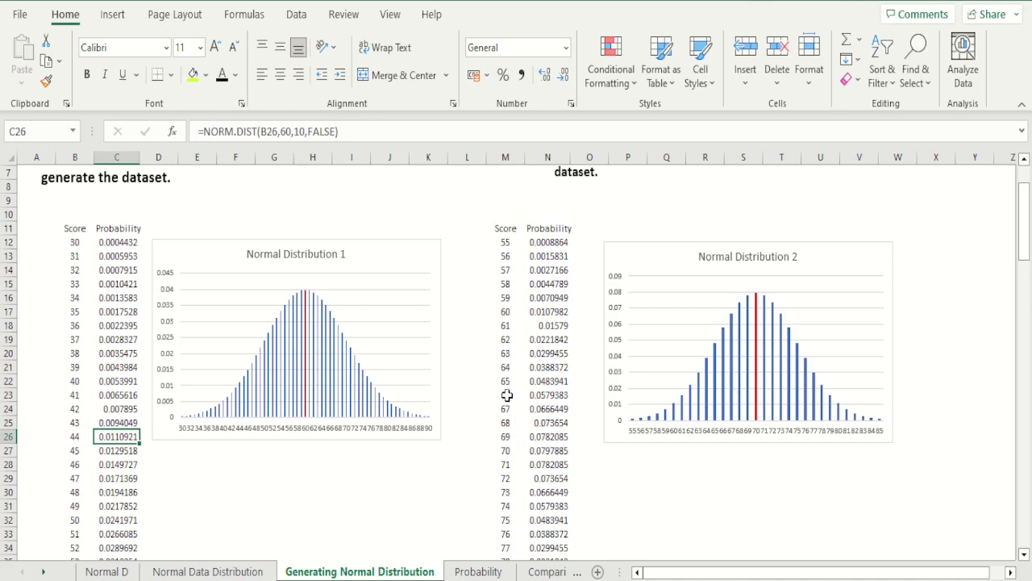
pyautogui.click(538, 395)
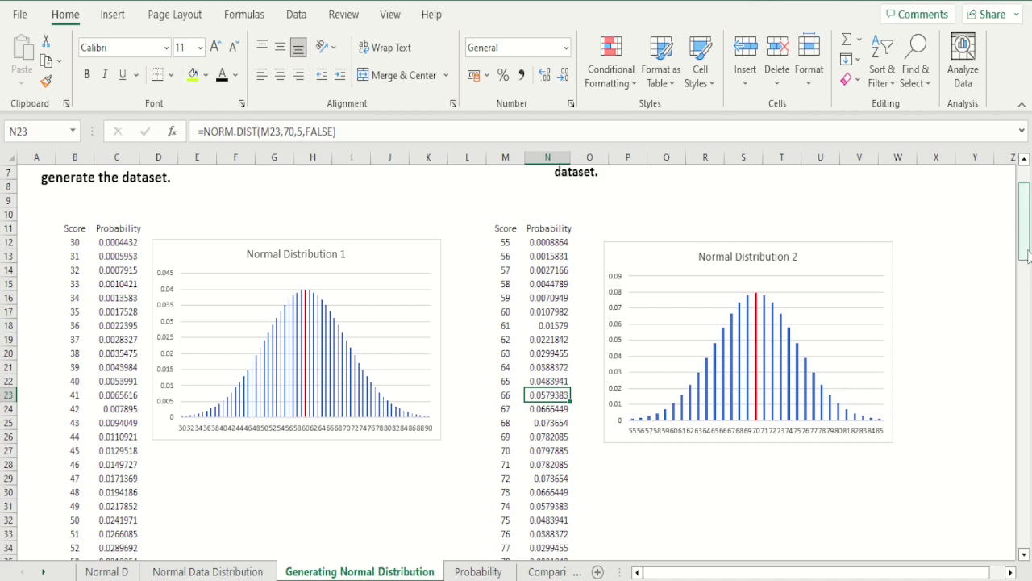
# Step: Color the score, z-score and probability of the score 44 row red in the first z-score table
pyautogui.moveTo(1028, 257); pyautogui.dragTo(1027, 443)
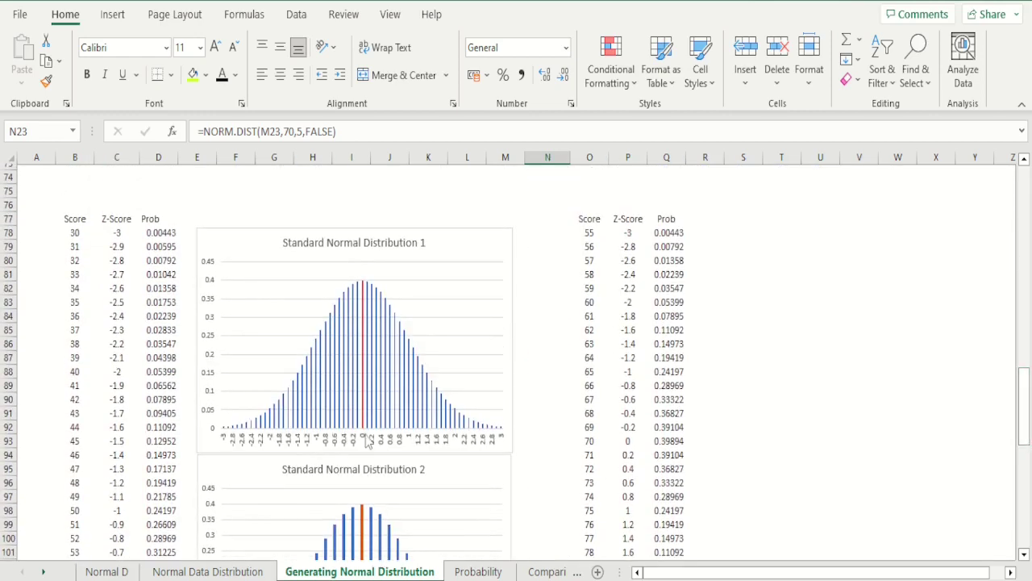
pyautogui.click(75, 429)
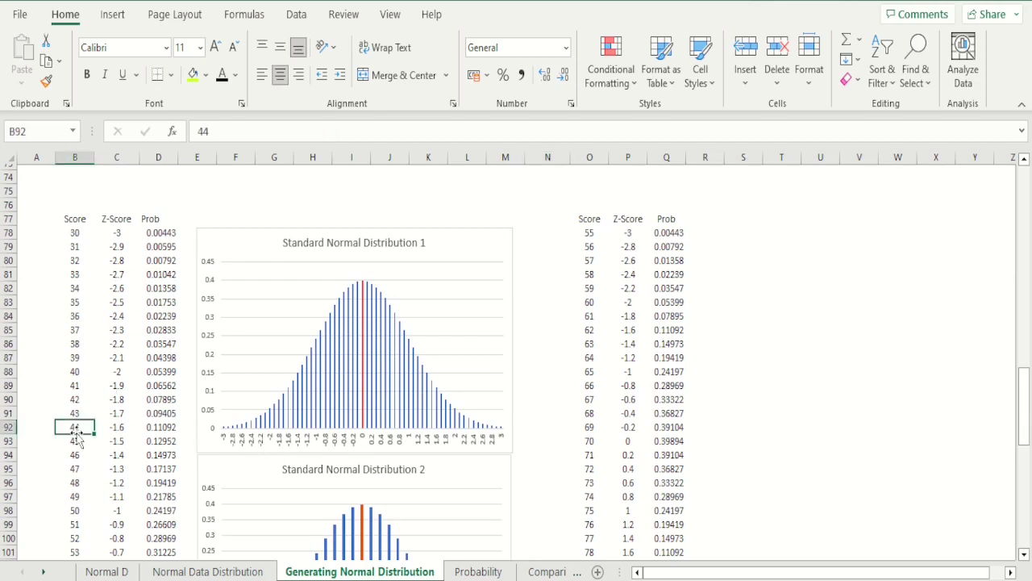
pyautogui.moveTo(75, 434); pyautogui.dragTo(162, 428)
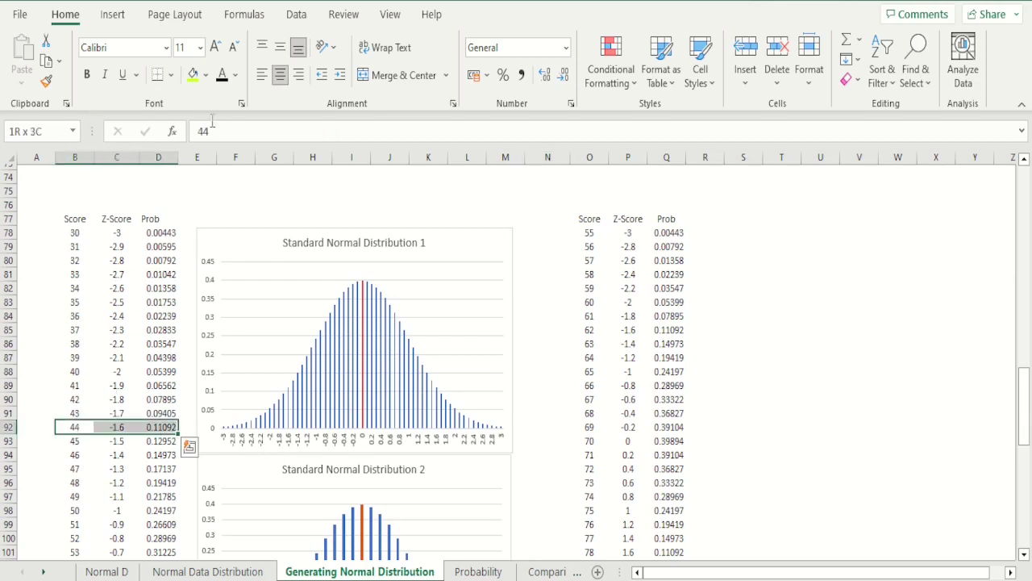
pyautogui.click(235, 75)
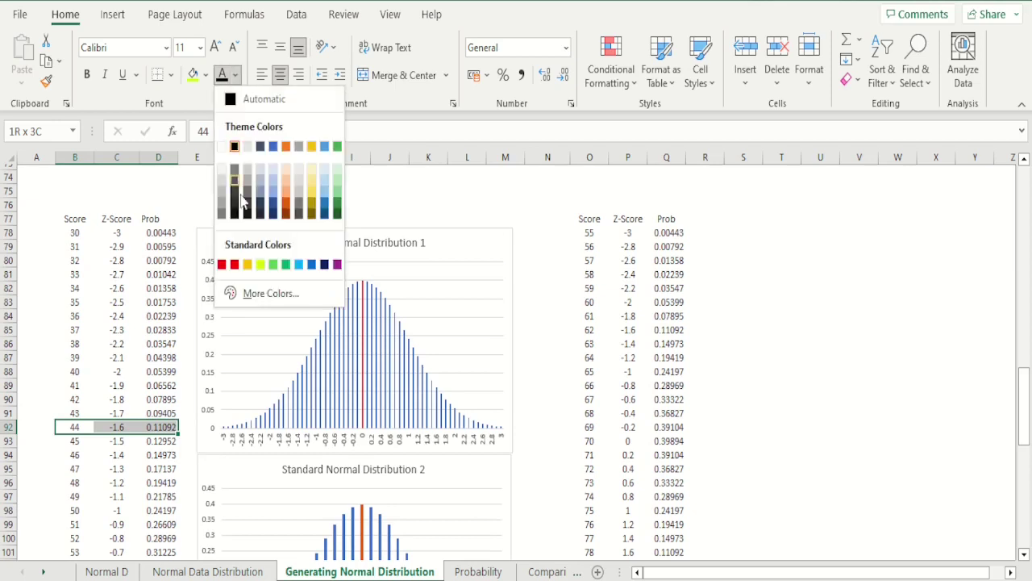
pyautogui.click(222, 266)
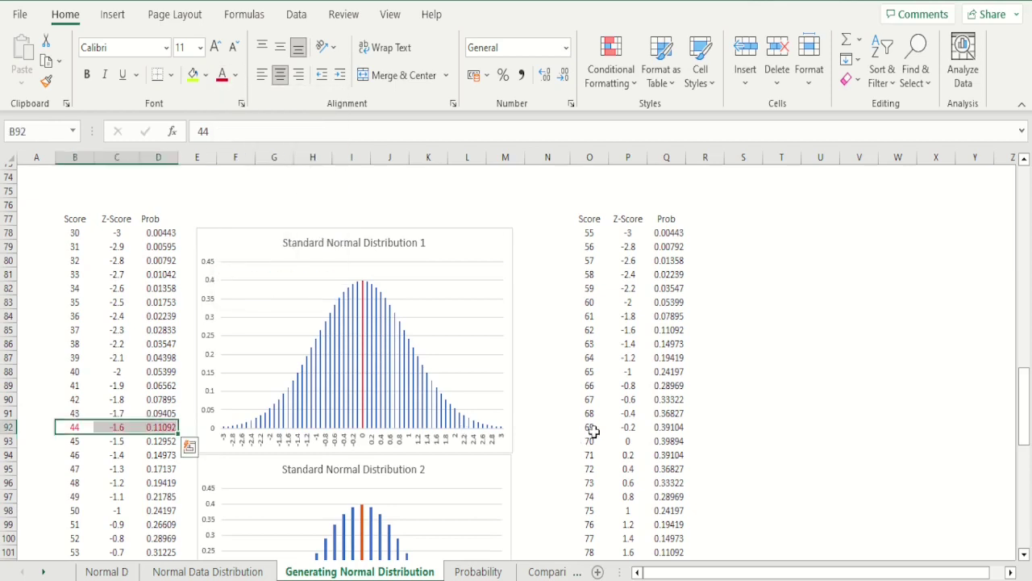
# Step: Apply the same red font color to the whole score 66 row in the second z-score table
pyautogui.click(593, 390)
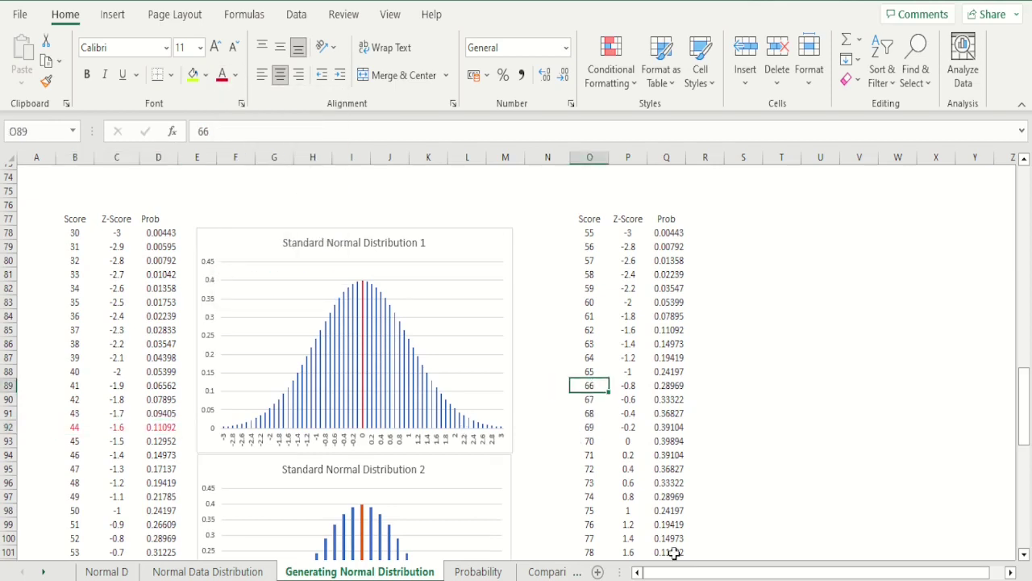
pyautogui.hotkey('shift', 'Right')
pyautogui.hotkey('shift', 'Right')
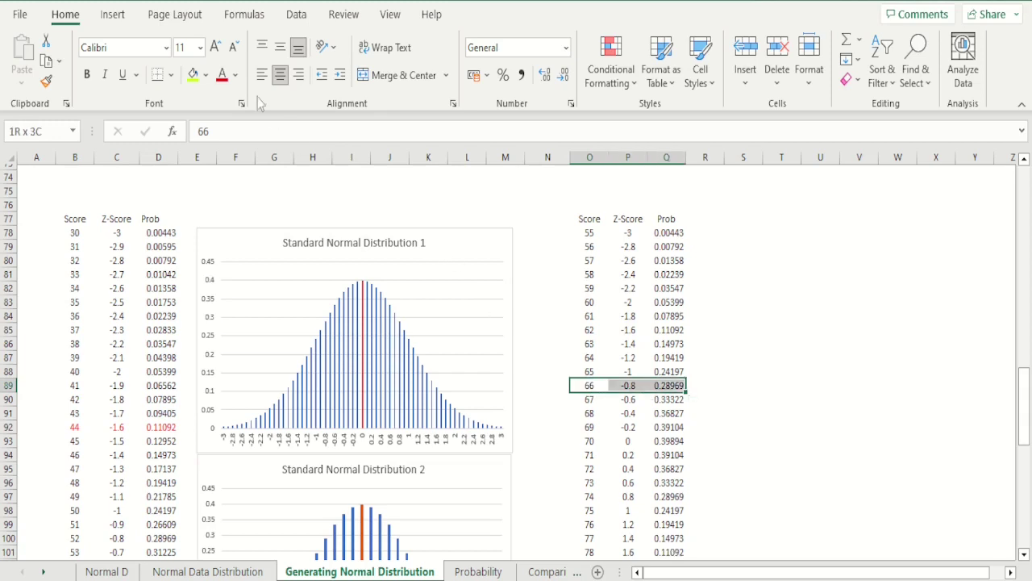
pyautogui.click(223, 75)
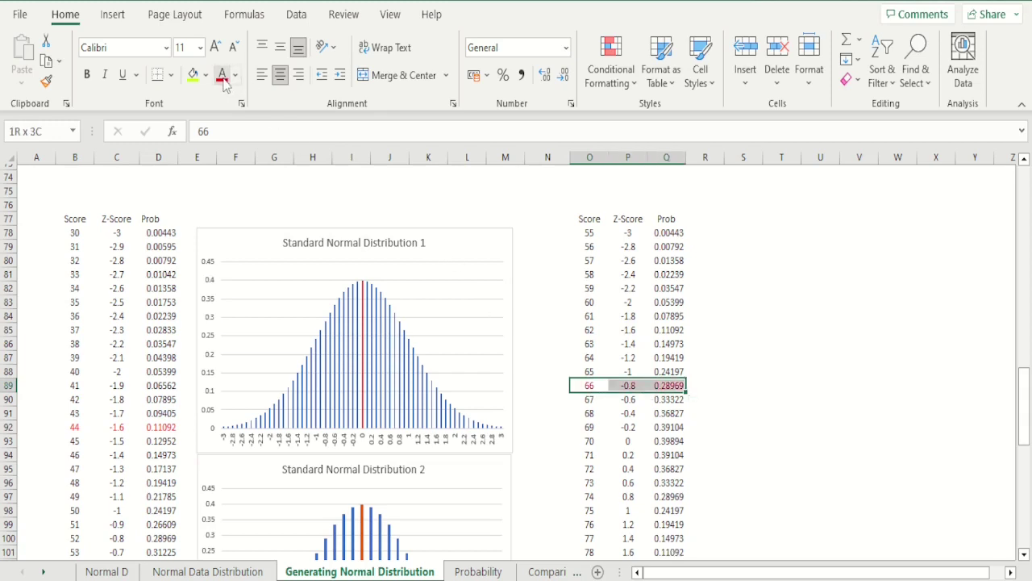
# Step: Examine the score and standard normal probability formula in the red score 44 row of the first z-score table
pyautogui.click(169, 428)
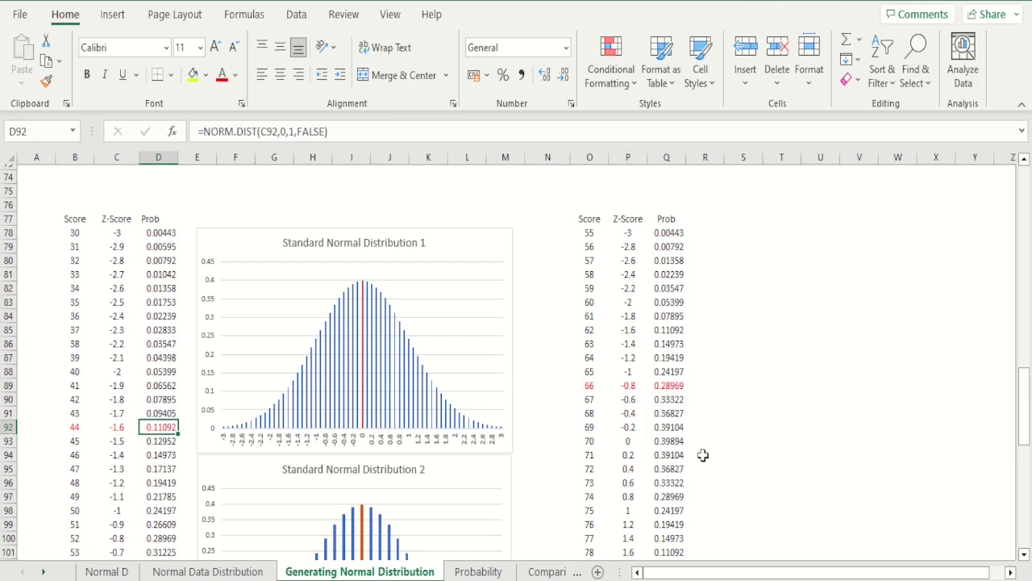
pyautogui.press('Left')
pyautogui.press('Left')
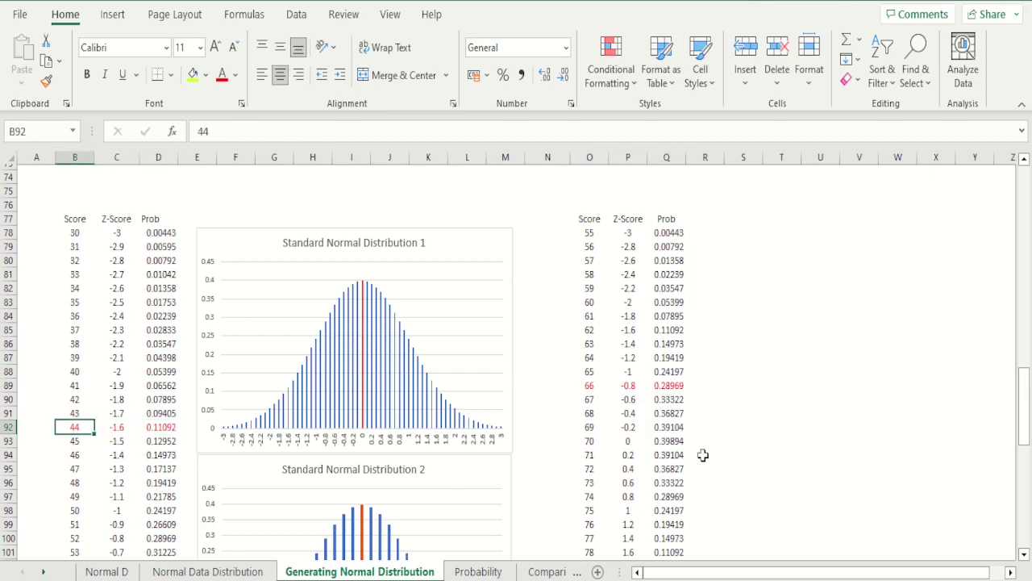
pyautogui.press('Right')
pyautogui.press('Right')
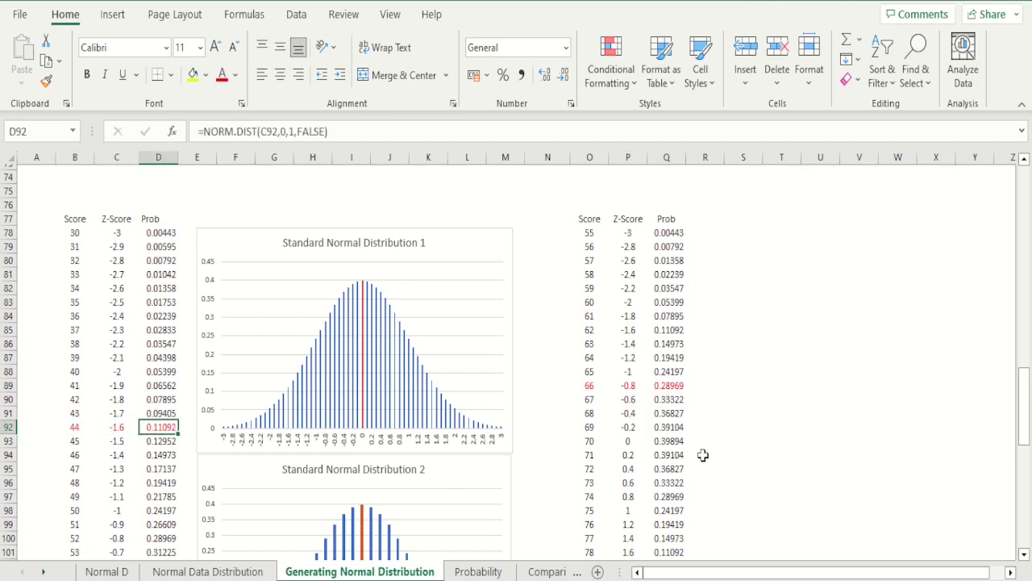
pyautogui.press('Right')
pyautogui.press('Right')
pyautogui.press('Right')
pyautogui.press('Right')
pyautogui.press('Right')
pyautogui.press('Right')
pyautogui.press('Right')
pyautogui.press('Right')
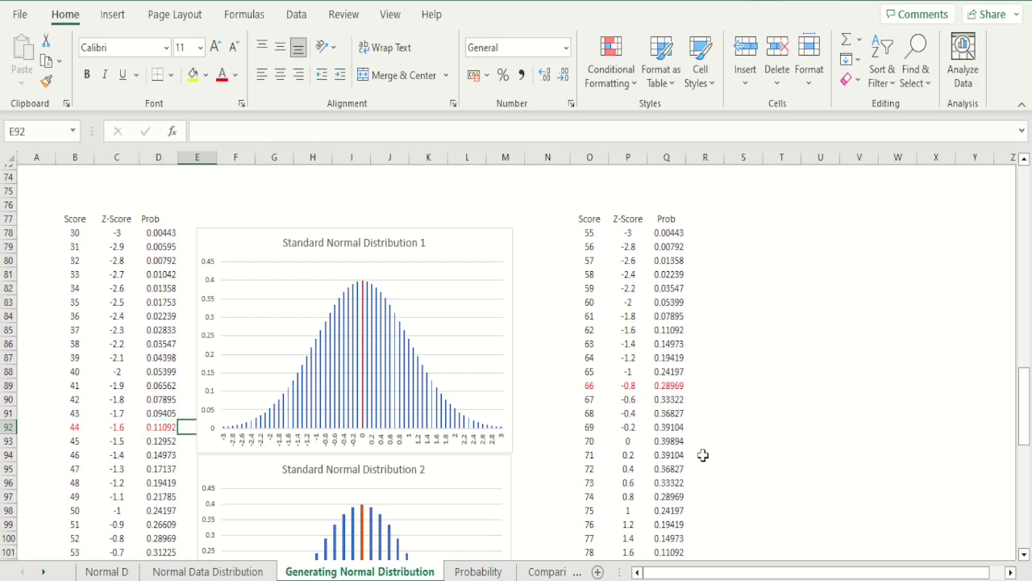
pyautogui.press('Right')
pyautogui.press('Right')
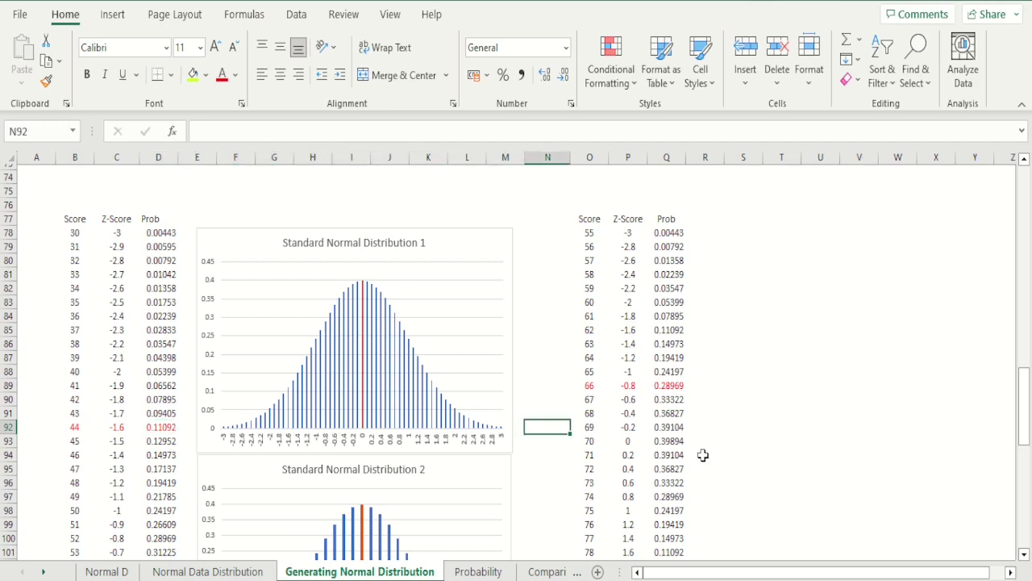
# Step: Examine the score and standard normal probability formula in the red score 66 row of the second z-score table
pyautogui.click(596, 385)
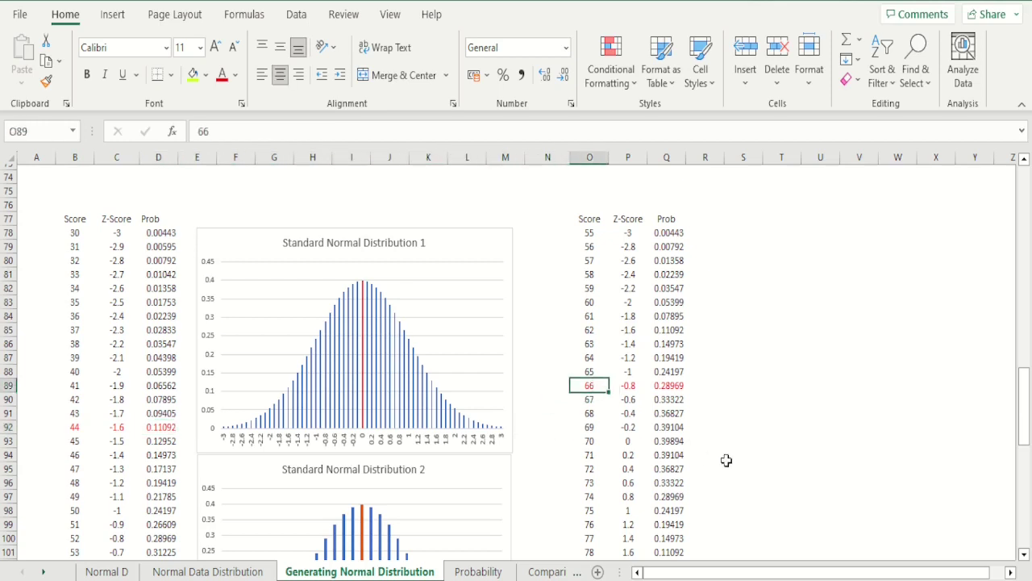
pyautogui.press('Right')
pyautogui.press('Right')
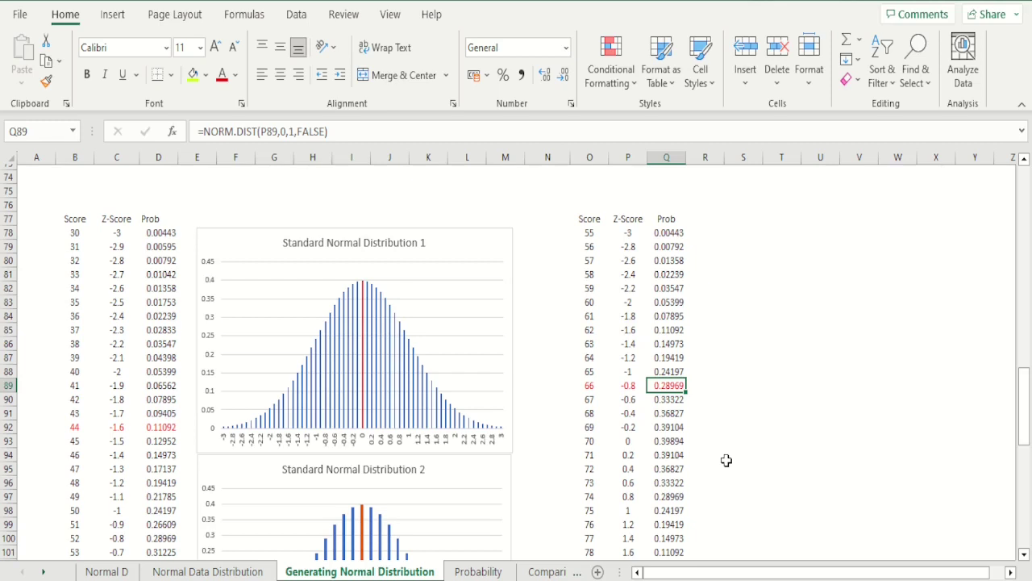
pyautogui.press('Left')
pyautogui.press('Left')
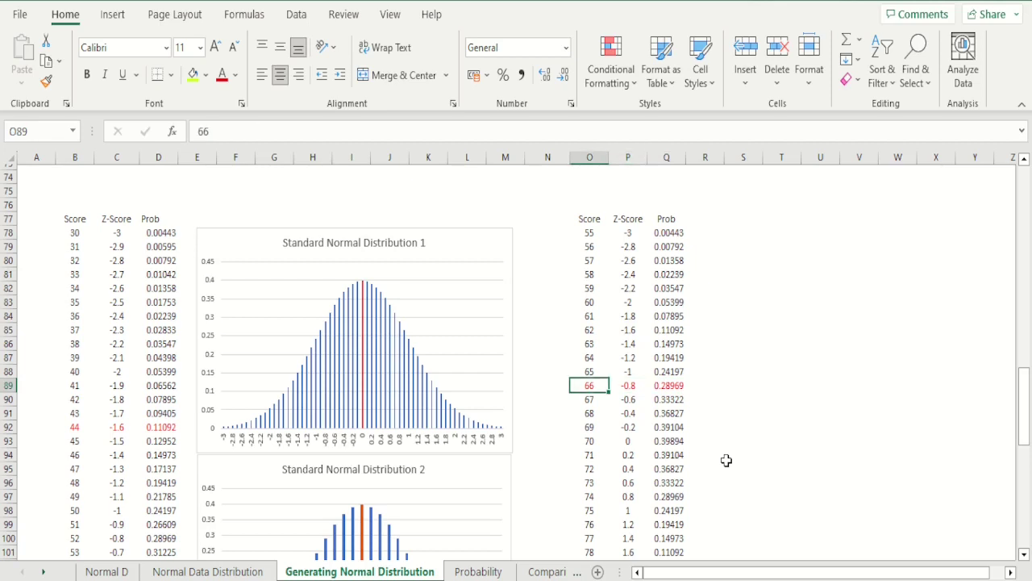
pyautogui.press('Right')
pyautogui.press('Right')
# Step: Compare the z-scores and probabilities of score 44 in the first z-score table and score 66 in the second
pyautogui.press('Left')
pyautogui.press('Left')
pyautogui.press('Left')
pyautogui.press('Left')
pyautogui.press('Left')
pyautogui.press('Left')
pyautogui.press('Left')
pyautogui.press('Left')
pyautogui.press('Left')
pyautogui.press('Left')
pyautogui.press('Left')
pyautogui.press('Left')
pyautogui.press('Left')
pyautogui.press('Left')
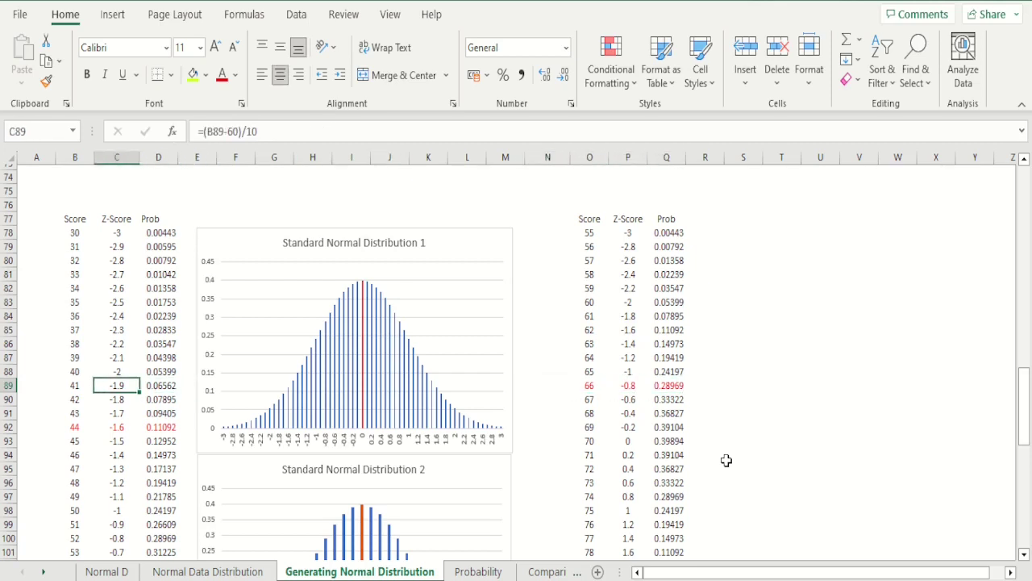
pyautogui.press('Down')
pyautogui.press('Down')
pyautogui.press('Down')
pyautogui.press('Right')
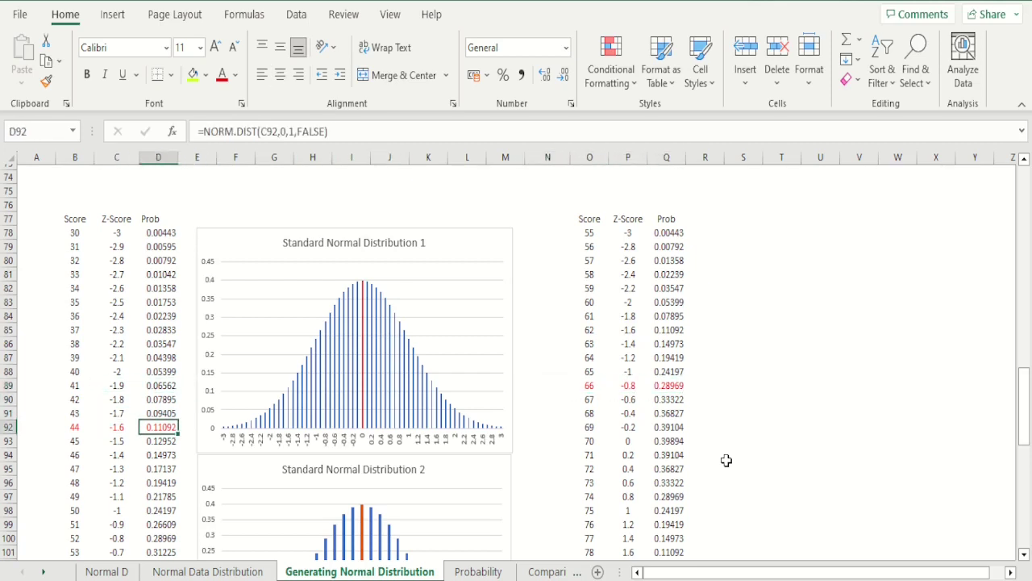
pyautogui.press('Left')
pyautogui.press('Left')
pyautogui.press('Right')
pyautogui.press('Right')
pyautogui.press('Right')
pyautogui.press('Right')
pyautogui.press('Right')
pyautogui.press('Right')
pyautogui.press('Right')
pyautogui.press('Right')
pyautogui.press('Right')
pyautogui.press('Right')
pyautogui.press('Right')
pyautogui.press('Right')
pyautogui.press('Right')
pyautogui.press('Up')
pyautogui.press('Up')
pyautogui.press('Up')
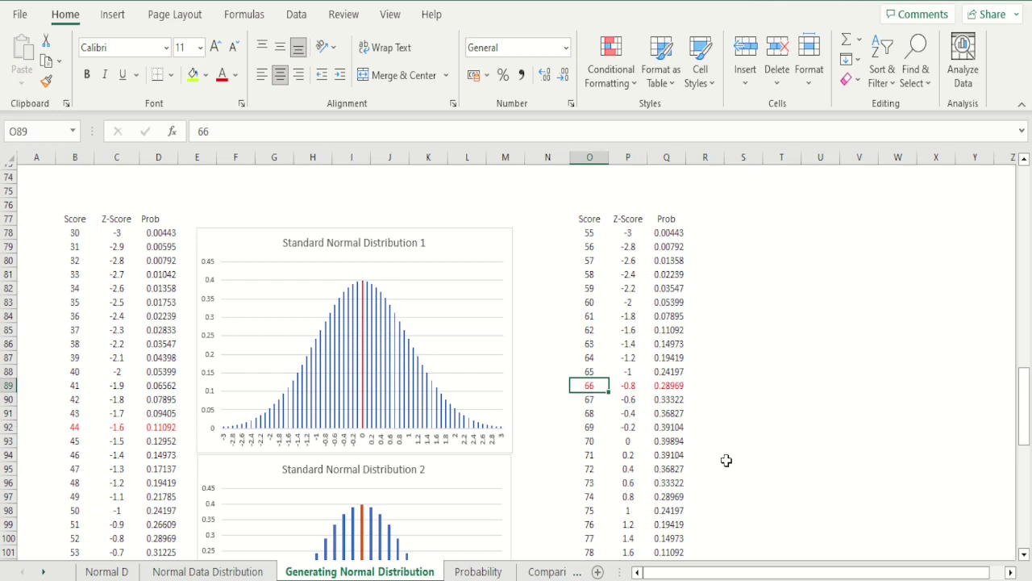
pyautogui.press('Down')
pyautogui.press('Down')
pyautogui.press('Down')
pyautogui.press('Down')
pyautogui.press('Left')
pyautogui.press('Left')
pyautogui.press('Left')
pyautogui.press('Left')
pyautogui.press('Left')
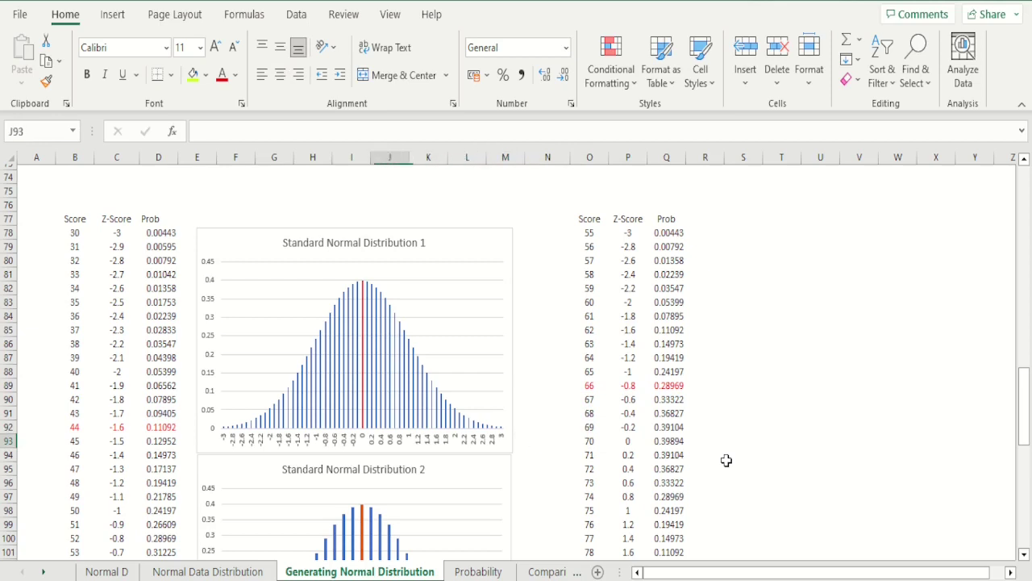
pyautogui.press('Left')
pyautogui.press('Left')
pyautogui.press('Left')
pyautogui.press('Left')
pyautogui.press('Left')
pyautogui.press('Left')
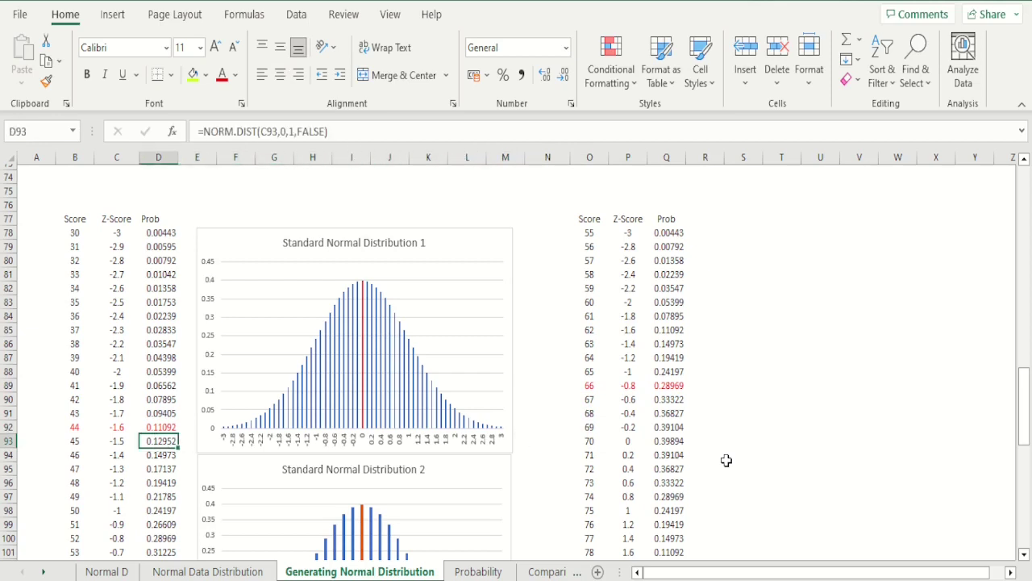
pyautogui.press('Up')
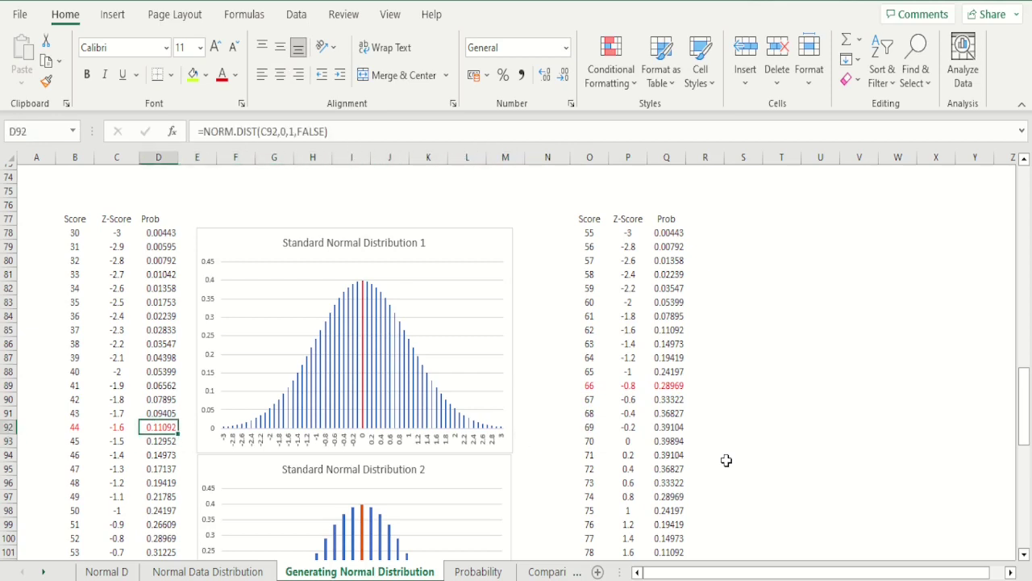
# Step: Examine the first z-score table's Prob column down to the mean score of 60, up to the lowest scores, and back to score 44
pyautogui.press('Down')
pyautogui.press('Down')
pyautogui.press('Down')
pyautogui.press('Down')
pyautogui.press('Down')
pyautogui.press('Down')
pyautogui.press('Down')
pyautogui.press('Down')
pyautogui.press('Down')
pyautogui.press('Down')
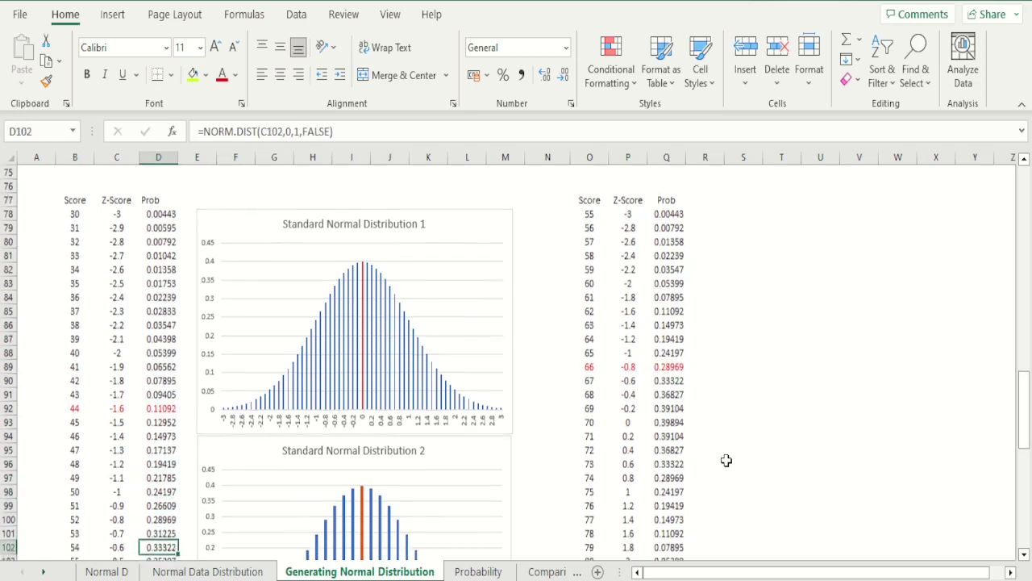
pyautogui.press('Down')
pyautogui.press('Down')
pyautogui.press('Down')
pyautogui.press('Down')
pyautogui.press('Down')
pyautogui.press('Down')
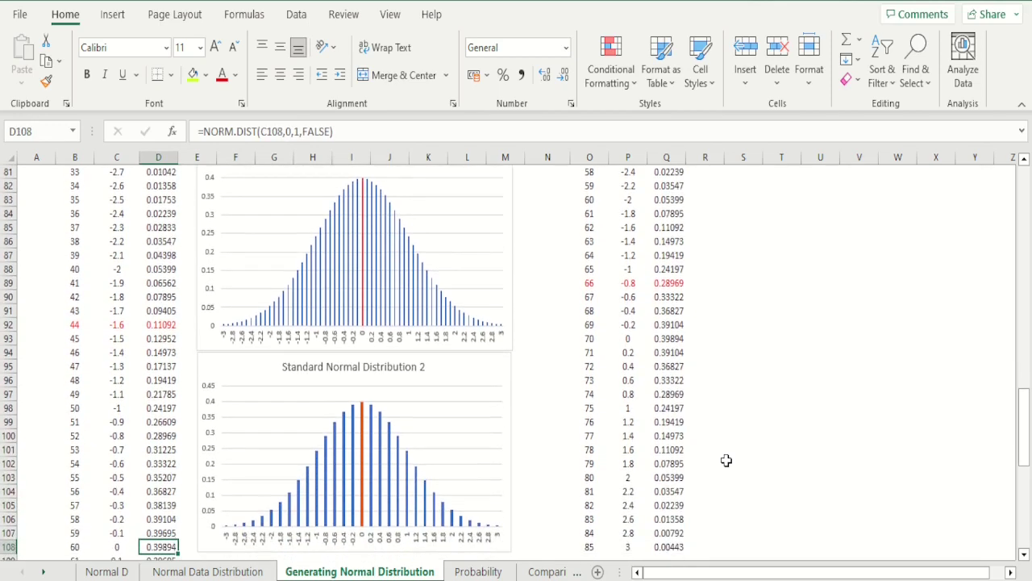
pyautogui.press('Up')
pyautogui.press('Up')
pyautogui.press('Up')
pyautogui.press('Up')
pyautogui.press('Up')
pyautogui.press('Up')
pyautogui.press('Up')
pyautogui.press('Up')
pyautogui.press('Up')
pyautogui.press('Up')
pyautogui.press('Up')
pyautogui.press('Up')
pyautogui.press('Up')
pyautogui.press('Up')
pyautogui.press('Up')
pyautogui.press('Up')
pyautogui.press('Up')
pyautogui.press('Up')
pyautogui.press('Up')
pyautogui.press('Up')
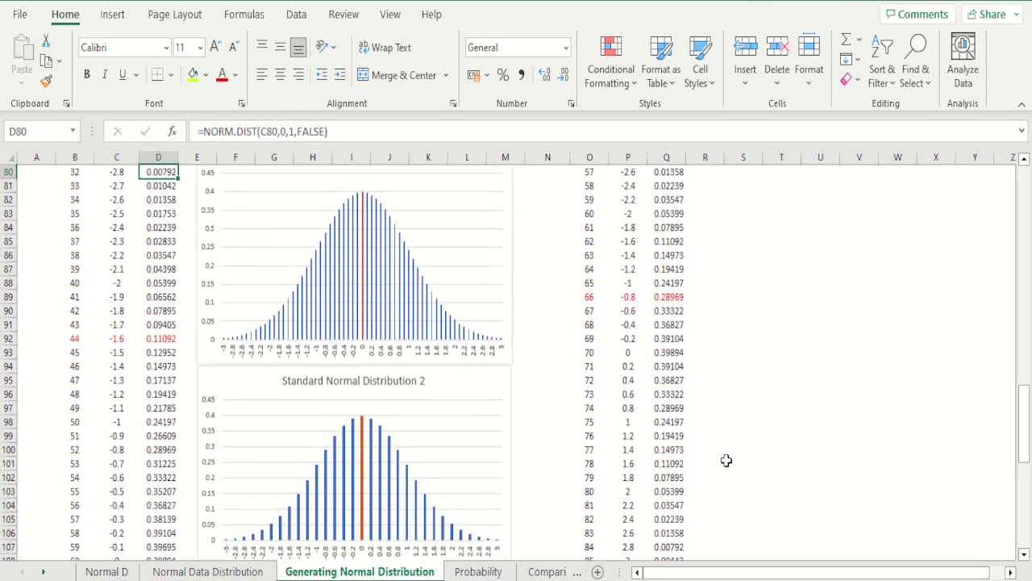
pyautogui.press('Up')
pyautogui.press('Up')
pyautogui.press('Up')
pyautogui.press('Up')
pyautogui.press('Down')
pyautogui.press('Down')
pyautogui.press('Down')
pyautogui.press('Down')
pyautogui.press('Down')
pyautogui.press('Down')
pyautogui.press('Down')
pyautogui.press('Down')
pyautogui.press('Down')
pyautogui.press('Down')
pyautogui.press('Down')
pyautogui.press('Down')
pyautogui.press('Down')
pyautogui.press('Down')
pyautogui.press('Down')
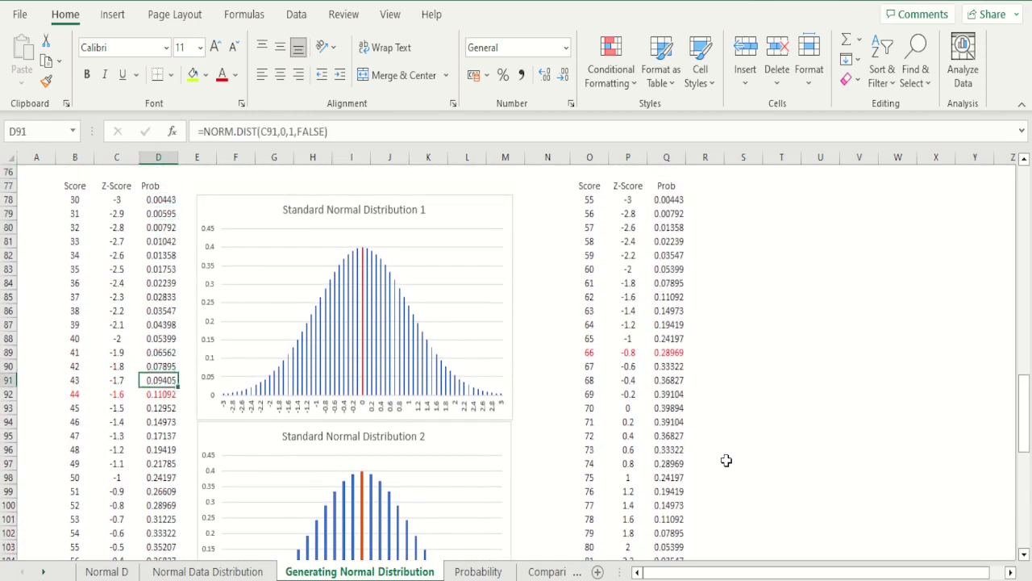
pyautogui.press('Down')
pyautogui.press('Left')
pyautogui.press('Right')
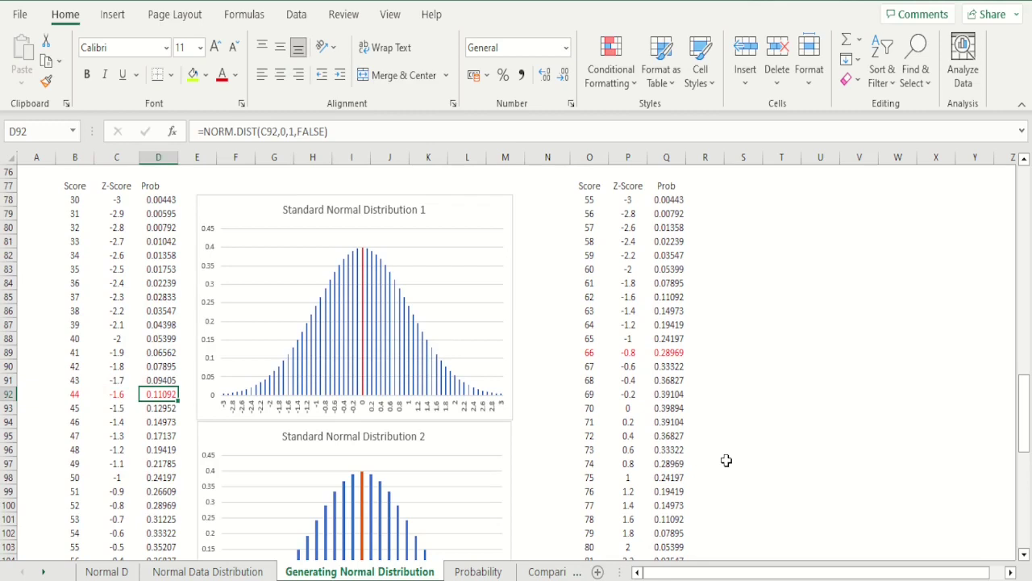
# Step: Recheck the red score 44 row against the red score 66 row across the two z-score tables
pyautogui.press('Left')
pyautogui.press('Right')
pyautogui.press('Right')
pyautogui.press('Right')
pyautogui.press('Right')
pyautogui.press('Right')
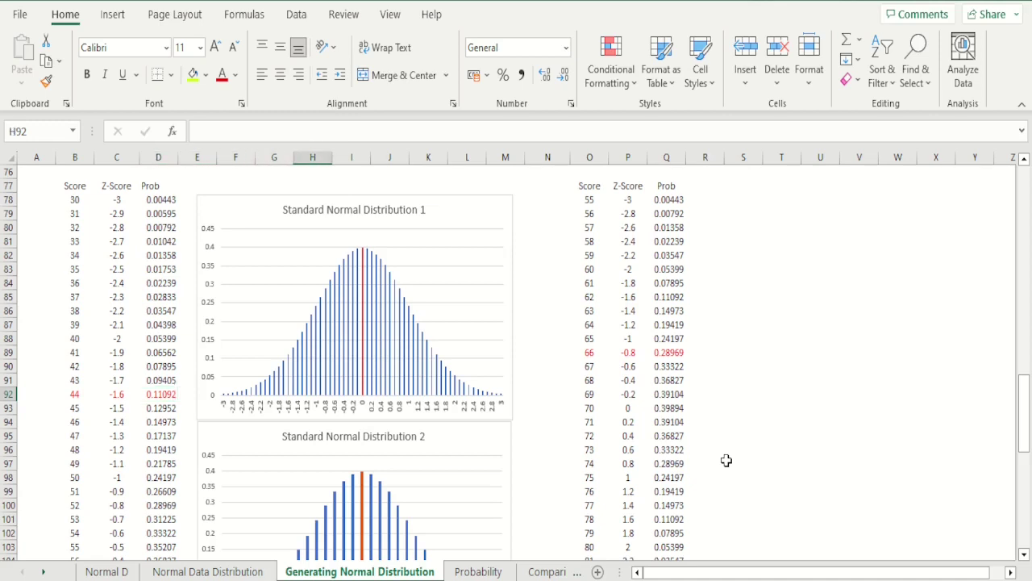
pyautogui.click(594, 353)
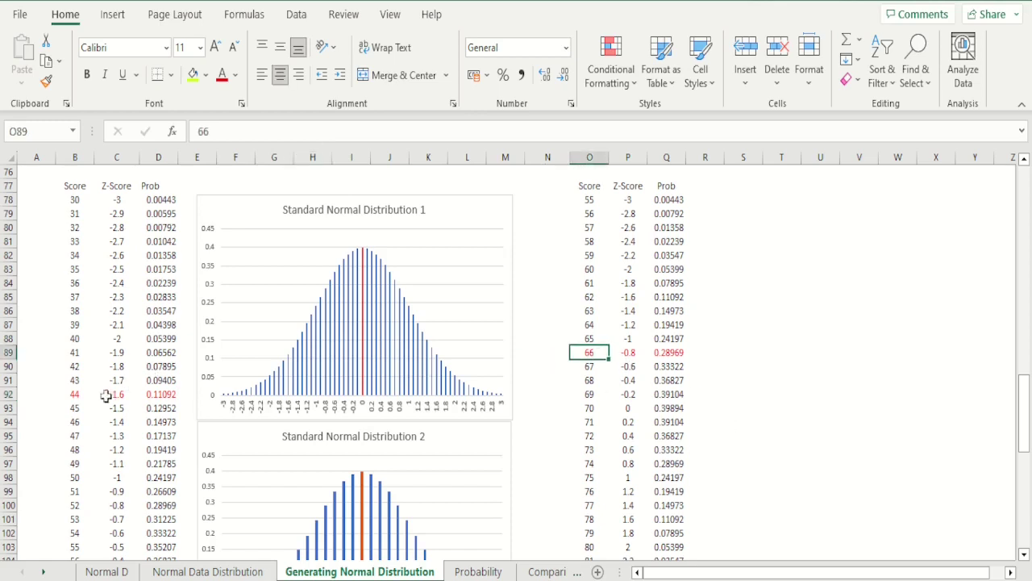
pyautogui.click(74, 396)
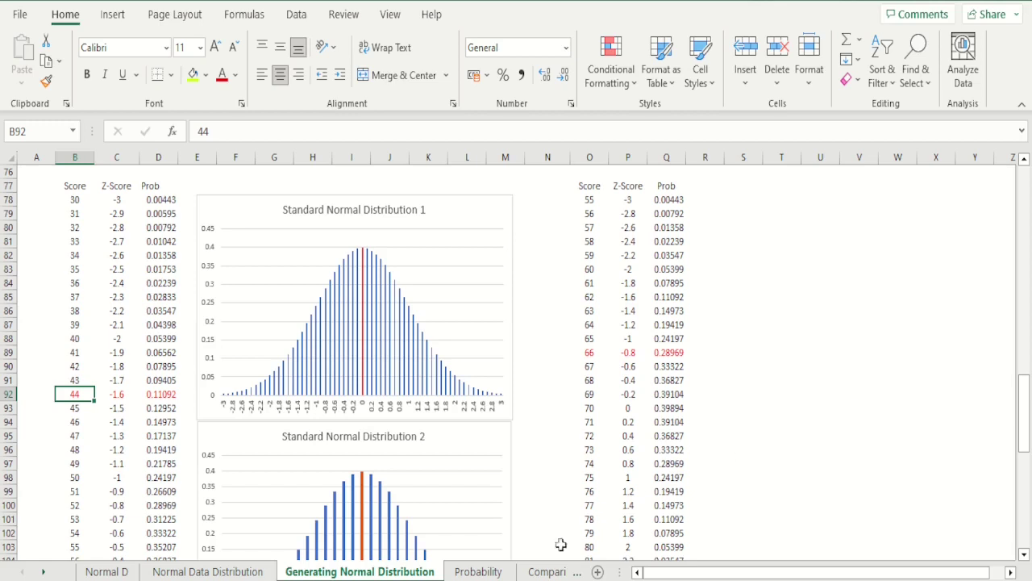
# Step: On the Probability sheet, enter the heading Scores in cell B10 below the exam question
pyautogui.click(478, 571)
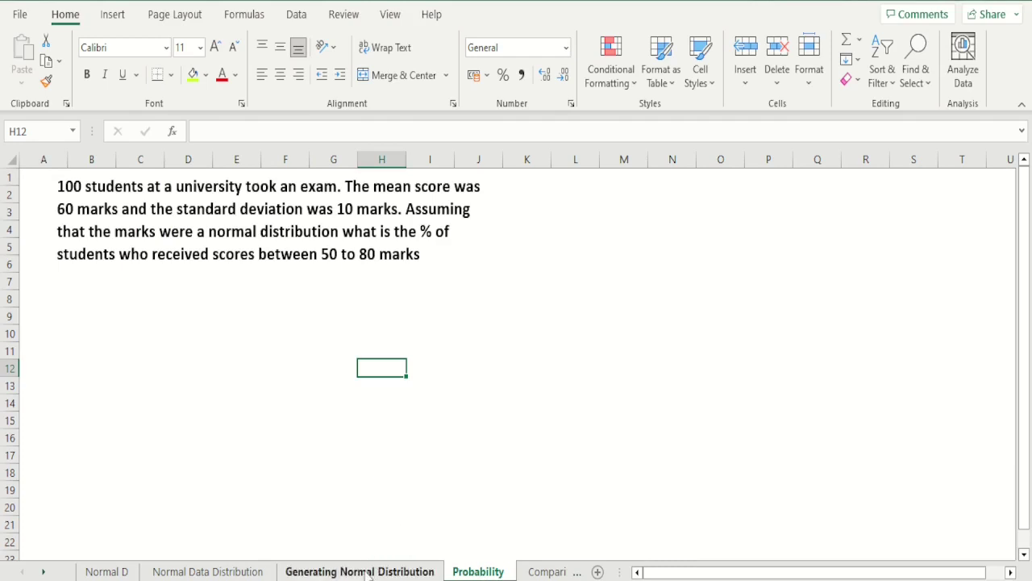
pyautogui.click(208, 572)
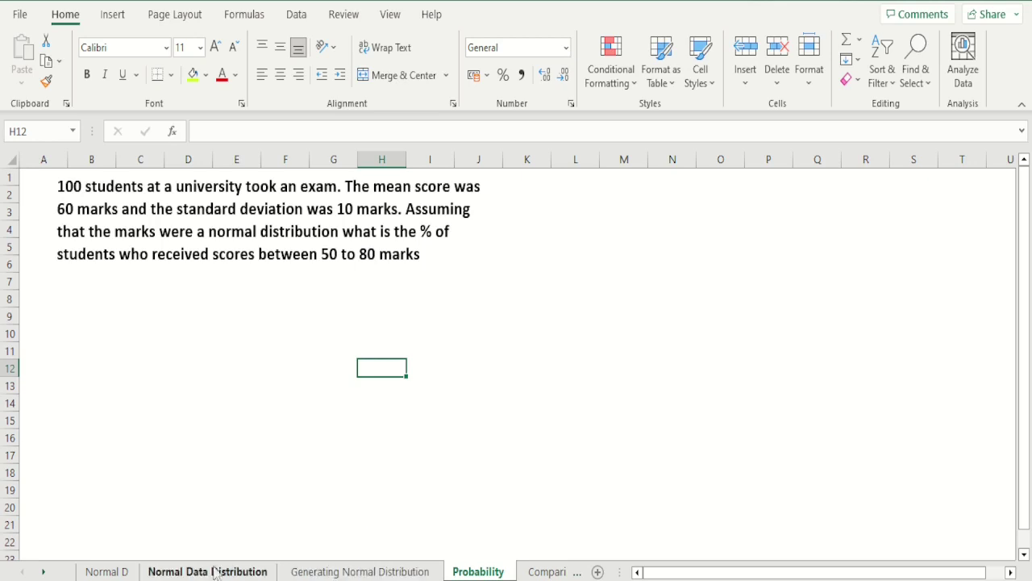
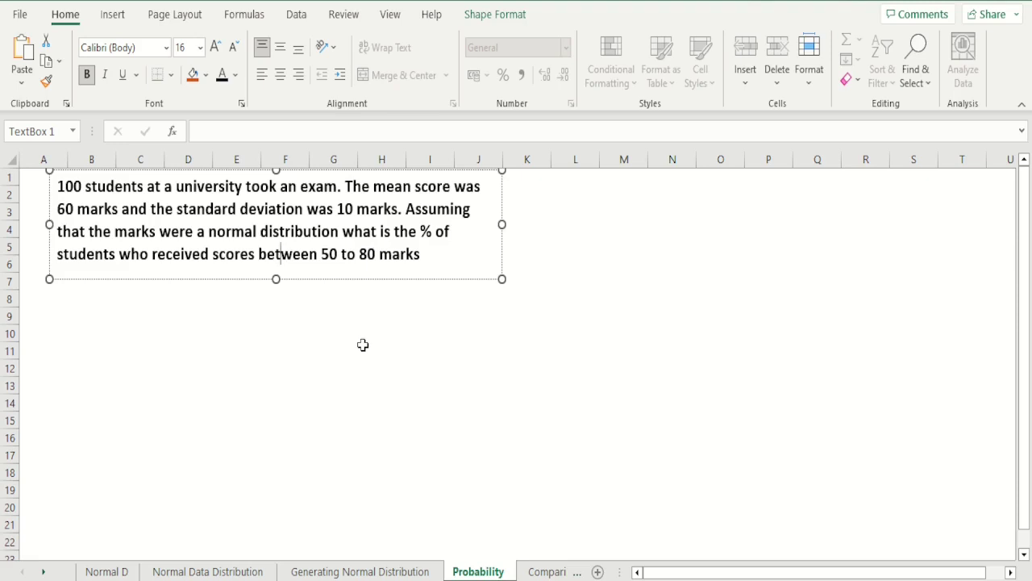
pyautogui.click(78, 331)
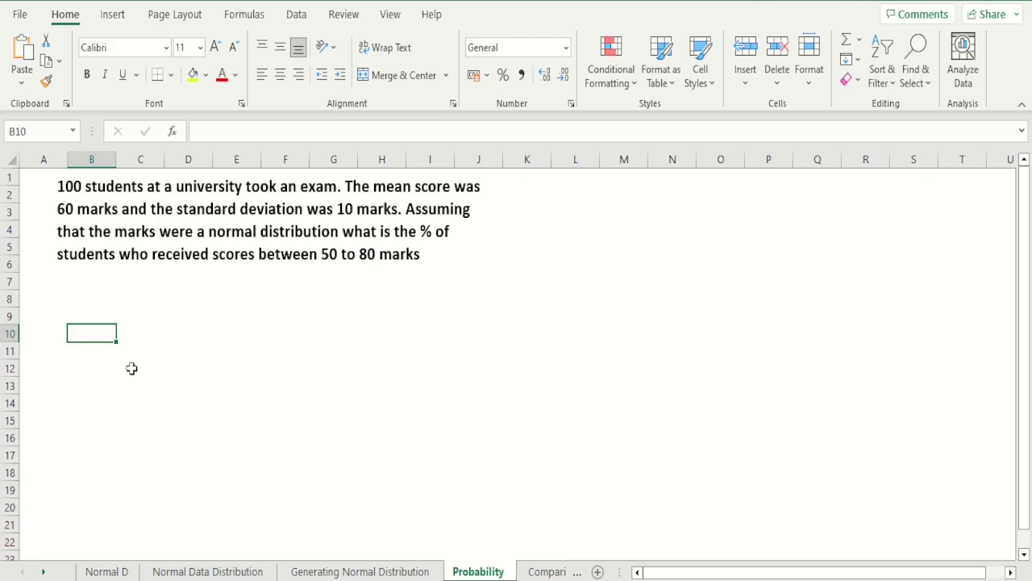
pyautogui.write('Scores')
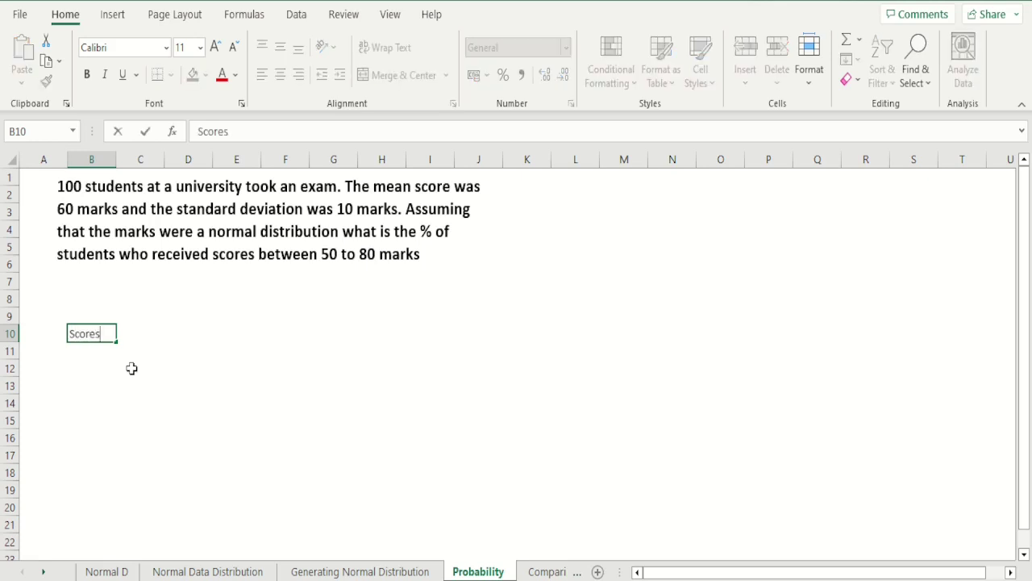
pyautogui.press('Return')
pyautogui.press('Up')
pyautogui.press('Down')
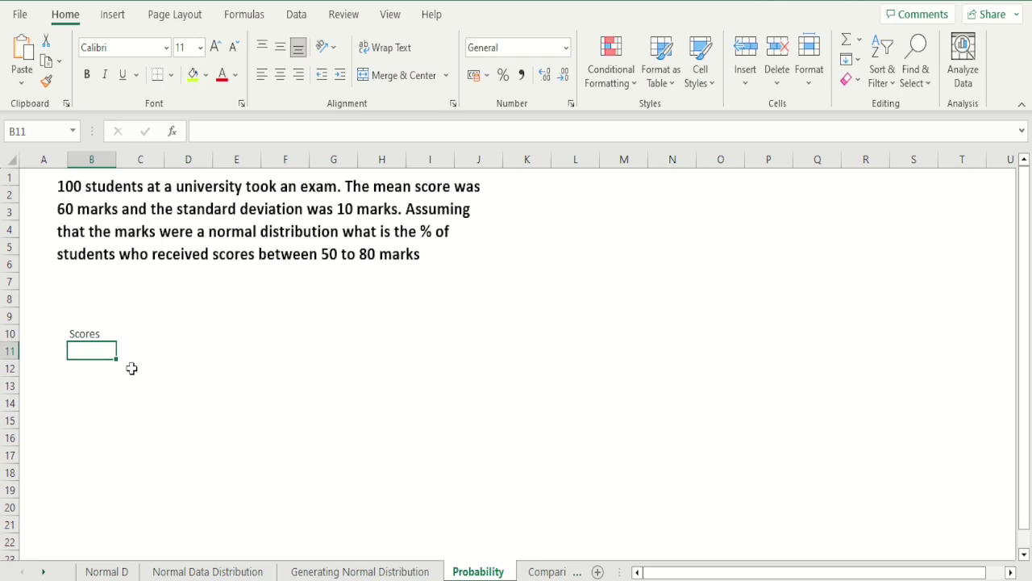
# Step: Calculate the lowest score in B11 with =60-3*10 and center the cell
pyautogui.write('=')
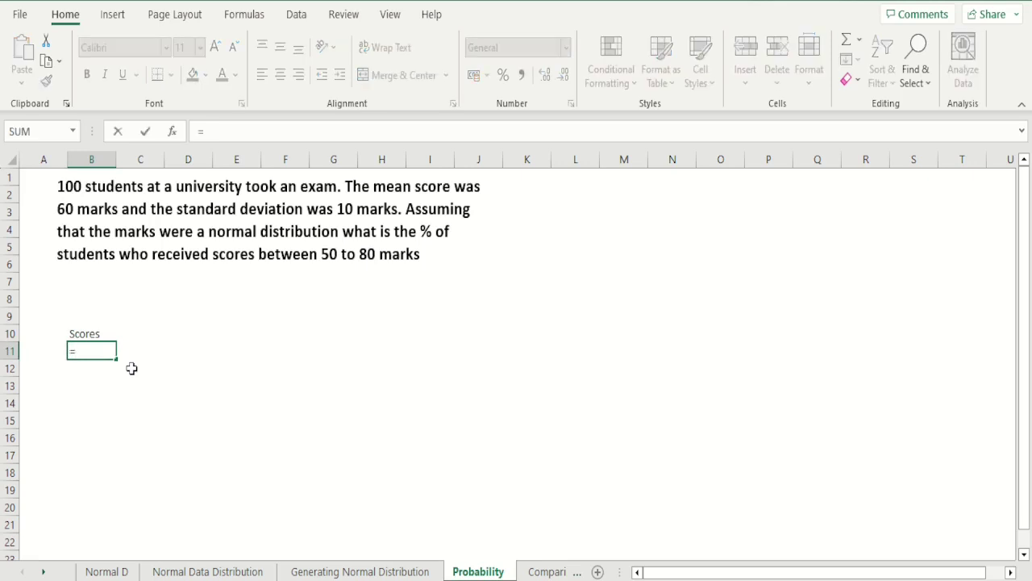
pyautogui.write('60-3*')
pyautogui.write('10')
pyautogui.press('Return')
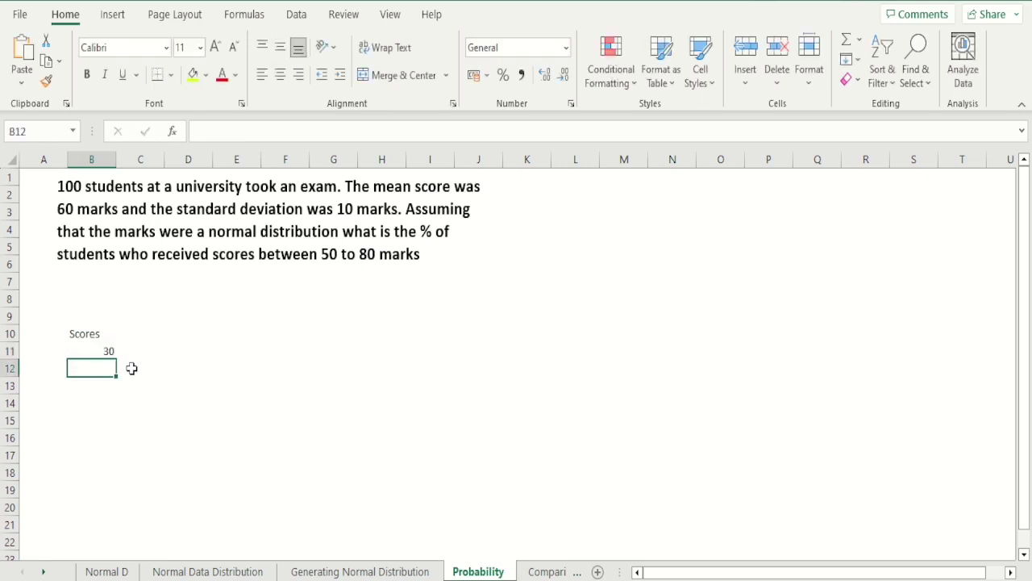
pyautogui.press('Up')
pyautogui.click(280, 75)
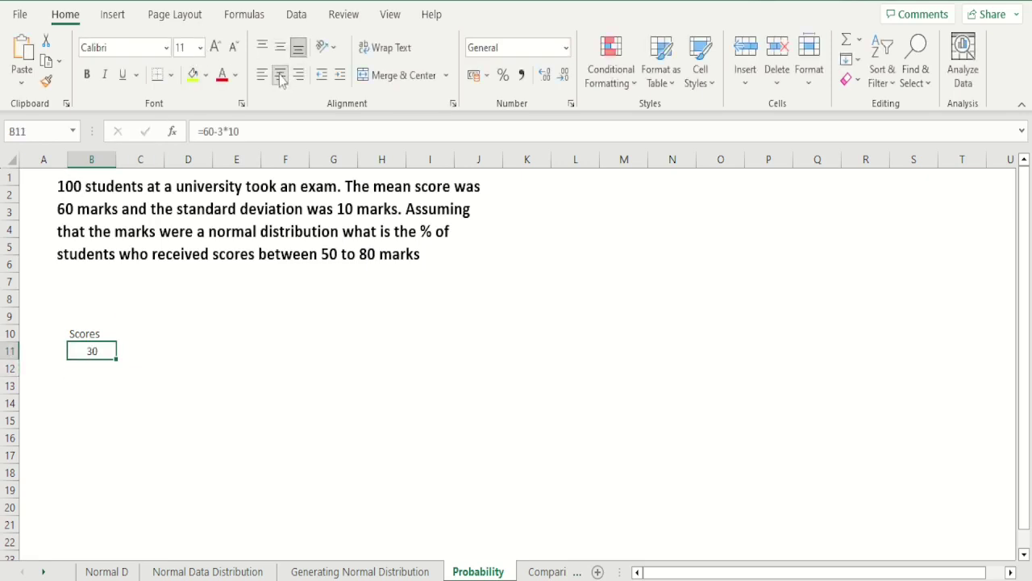
# Step: Calculate the highest score in B12 with =60+3*10, and clear that cell again
pyautogui.press('Down')
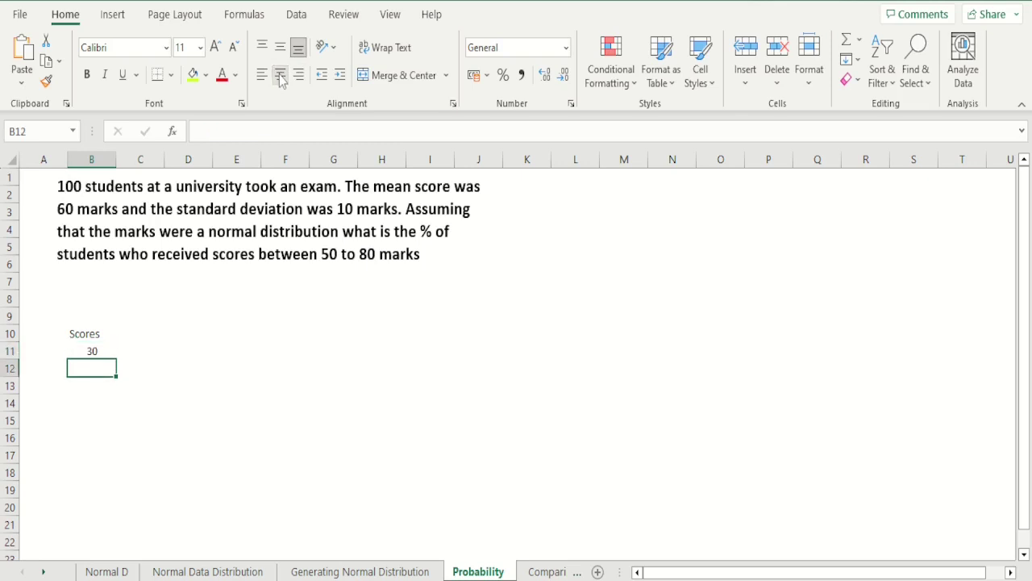
pyautogui.write('=60')
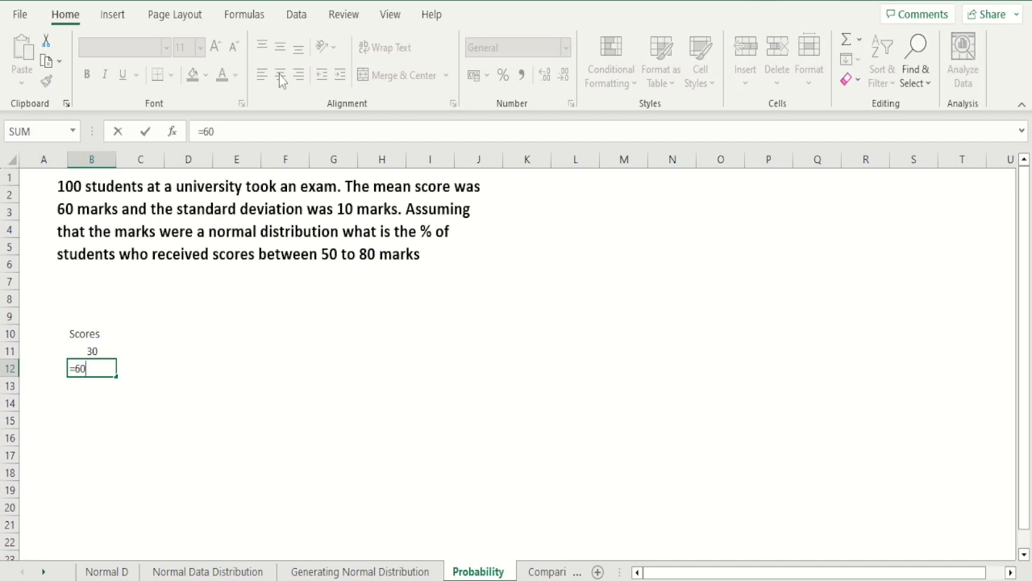
pyautogui.write('+3*10')
pyautogui.press('Return')
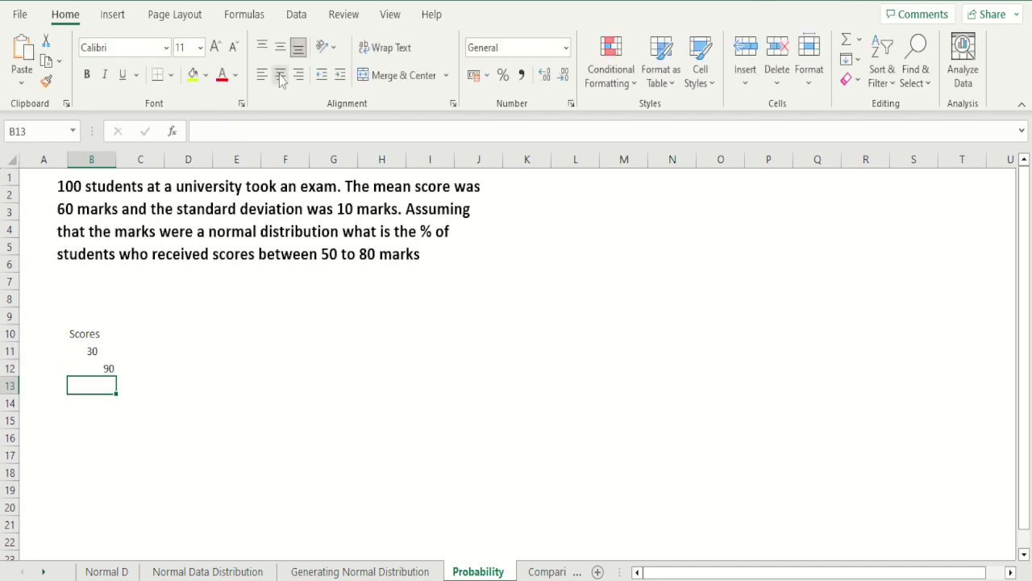
pyautogui.press('Up')
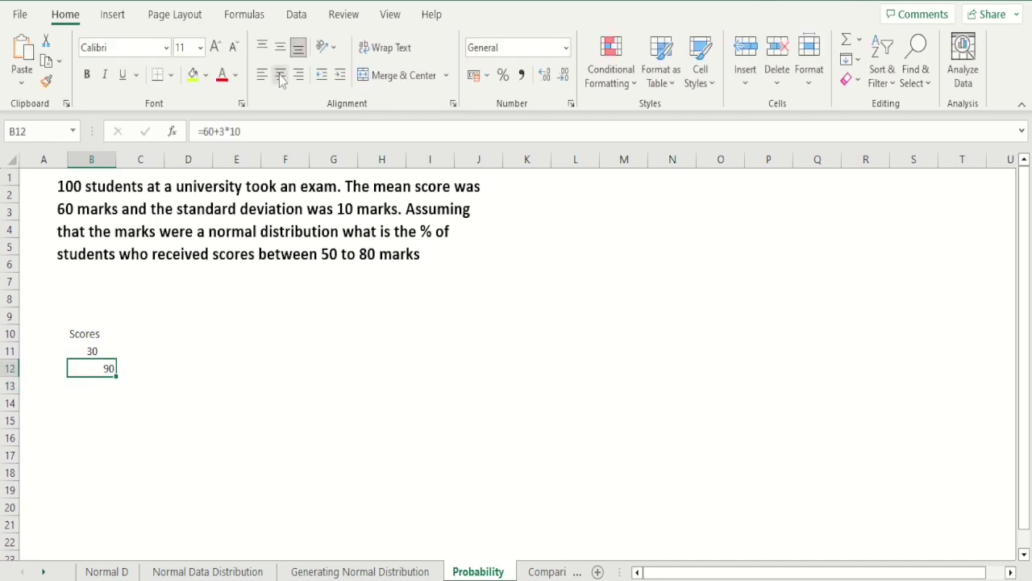
pyautogui.press('Delete')
# Step: Enter the formula =B11+1 in B12 and center the cell
pyautogui.write('=')
pyautogui.press('Up')
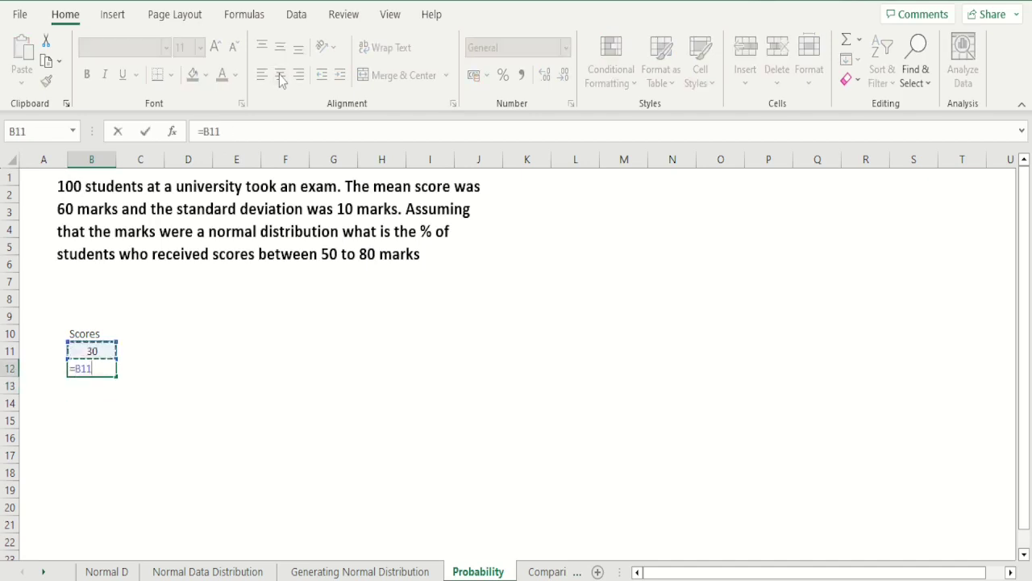
pyautogui.write('+1')
pyautogui.press('Return')
pyautogui.press('Up')
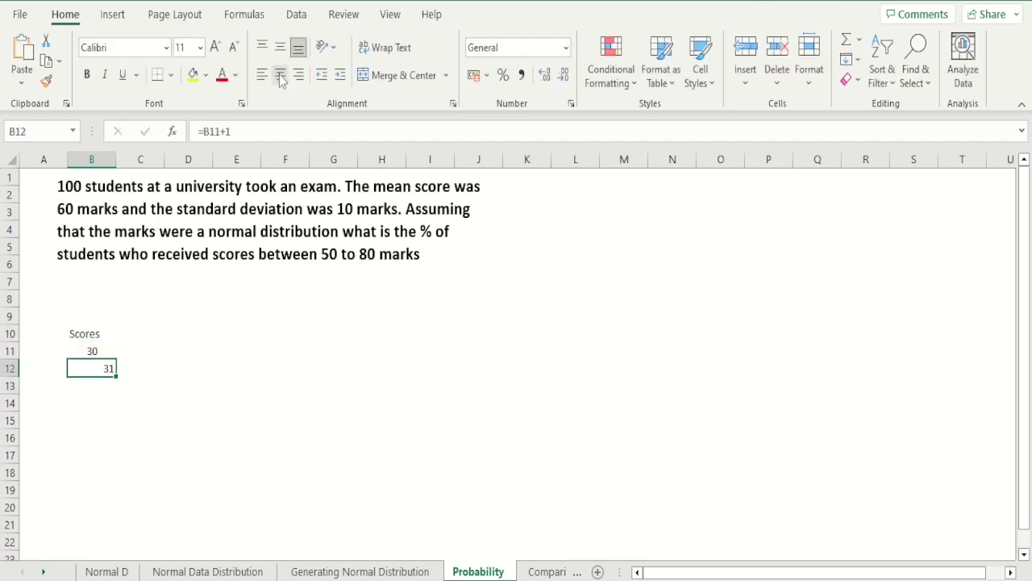
pyautogui.click(280, 75)
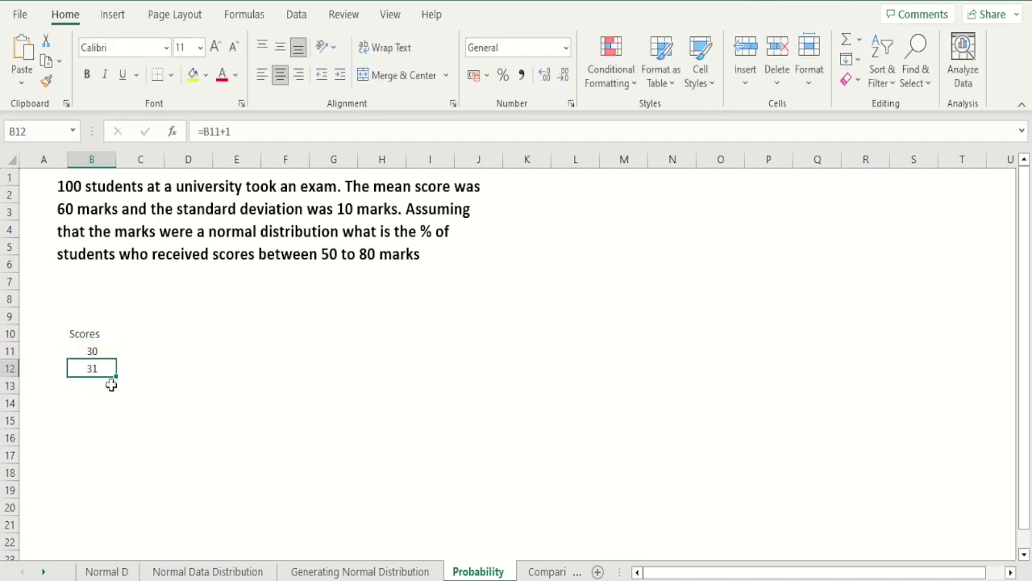
# Step: Fill the B12 increment formula down the Scores column to B109
pyautogui.click(118, 384)
pyautogui.click(94, 366)
pyautogui.moveTo(118, 385)
pyautogui.mouseDown()
pyautogui.moveTo(92, 555)
pyautogui.moveTo(115, 570)
pyautogui.moveTo(104, 358)
pyautogui.mouseUp()
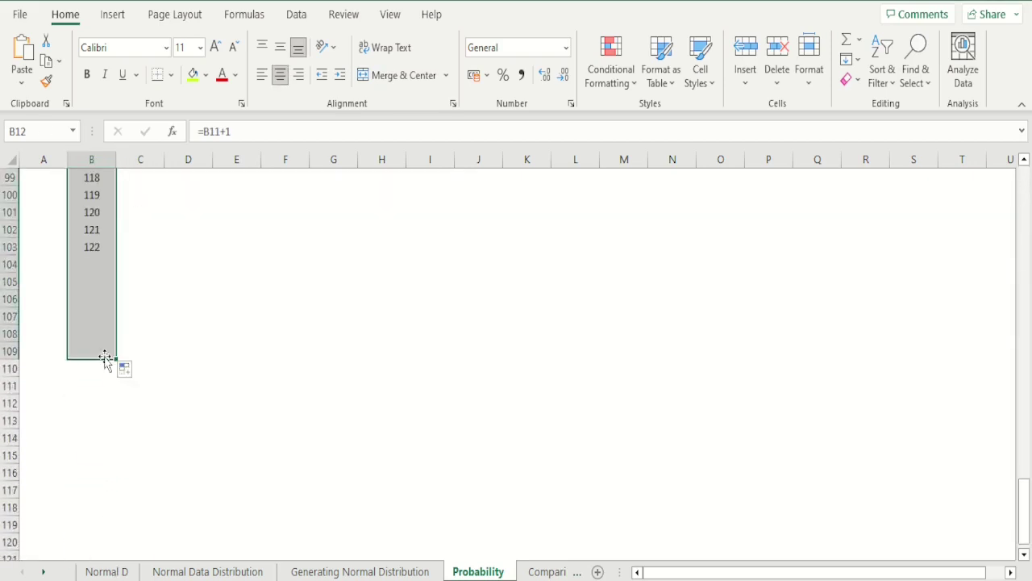
# Step: Delete the surplus scores above 90 in B72:B109
pyautogui.click(100, 352)
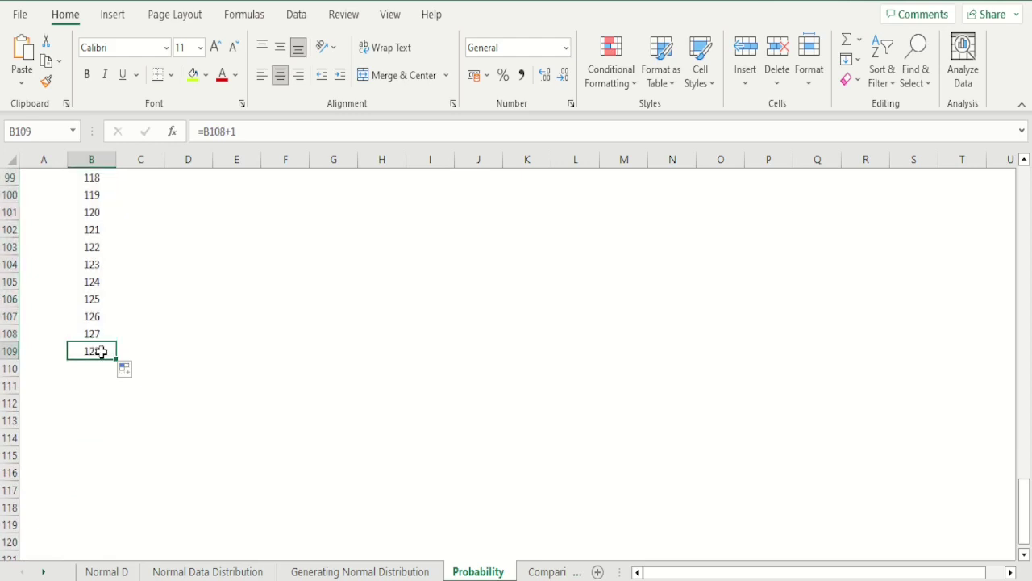
pyautogui.hotkey('shift', 'Up')
pyautogui.hotkey('shift', 'Up')
pyautogui.hotkey('shift', 'Up')
pyautogui.hotkey('shift', 'Up')
pyautogui.hotkey('shift', 'Up')
pyautogui.hotkey('shift', 'Up')
pyautogui.hotkey('shift', 'Up')
pyautogui.hotkey('shift', 'Up')
pyautogui.hotkey('shift', 'Up')
pyautogui.hotkey('shift', 'Up')
pyautogui.hotkey('shift', 'Up')
pyautogui.hotkey('shift', 'Up')
pyautogui.hotkey('shift', 'Up')
pyautogui.hotkey('shift', 'Up')
pyautogui.hotkey('shift', 'Up')
pyautogui.hotkey('shift', 'Up')
pyautogui.hotkey('shift', 'Up')
pyautogui.hotkey('shift', 'Up')
pyautogui.hotkey('shift', 'Up')
pyautogui.hotkey('shift', 'Up')
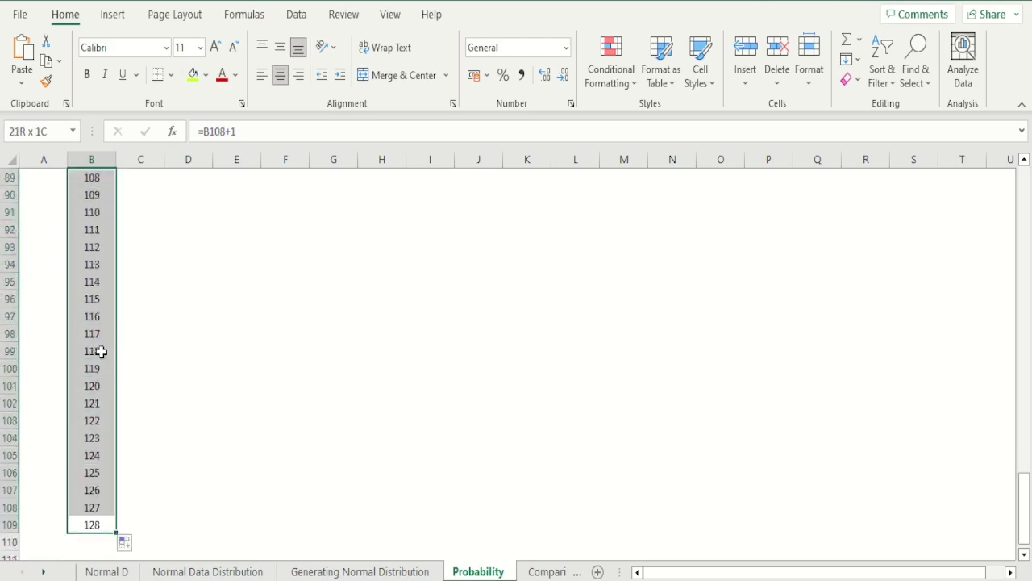
pyautogui.hotkey('shift', 'Up')
pyautogui.hotkey('shift', 'Up')
pyautogui.hotkey('shift', 'Up')
pyautogui.hotkey('shift', 'Up')
pyautogui.hotkey('shift', 'Up')
pyautogui.hotkey('shift', 'Up')
pyautogui.hotkey('shift', 'Up')
pyautogui.hotkey('shift', 'Up')
pyautogui.hotkey('shift', 'Up')
pyautogui.hotkey('shift', 'Up')
pyautogui.hotkey('shift', 'Up')
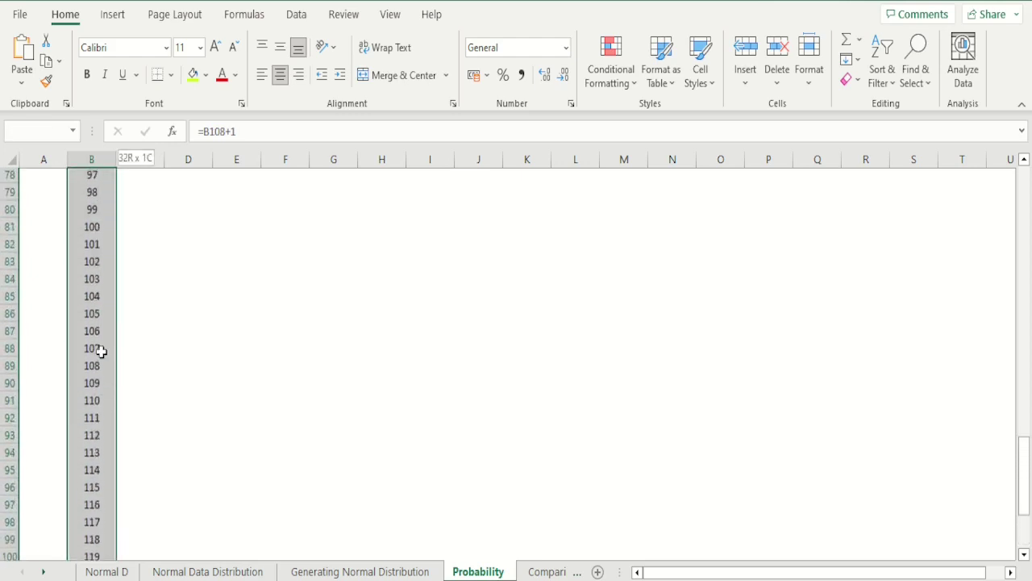
pyautogui.hotkey('shift', 'Up')
pyautogui.hotkey('shift', 'Up')
pyautogui.hotkey('shift', 'Up')
pyautogui.hotkey('shift', 'Up')
pyautogui.hotkey('shift', 'Up')
pyautogui.hotkey('shift', 'Up')
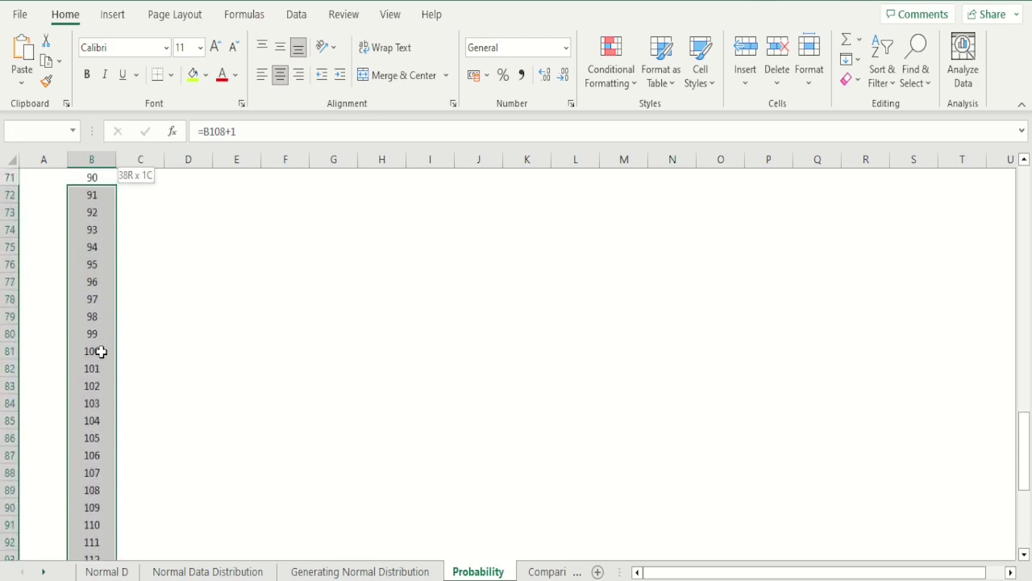
pyautogui.press('Delete')
# Step: Replace the score formulas in B11:B71 with their values by copying the range and pasting values in place
pyautogui.press('Up')
pyautogui.press('Up')
pyautogui.press('Up')
pyautogui.press('Up')
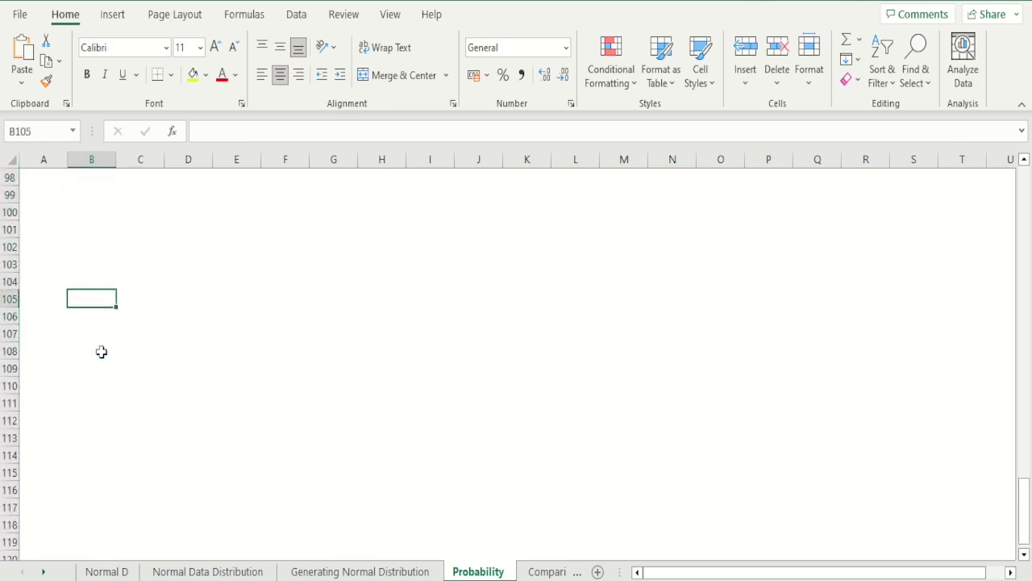
pyautogui.hotkey('ctrl', 'shift', 'Up')
pyautogui.hotkey('ctrl', 'Up')
pyautogui.hotkey('ctrl', 'shift', 'Up')
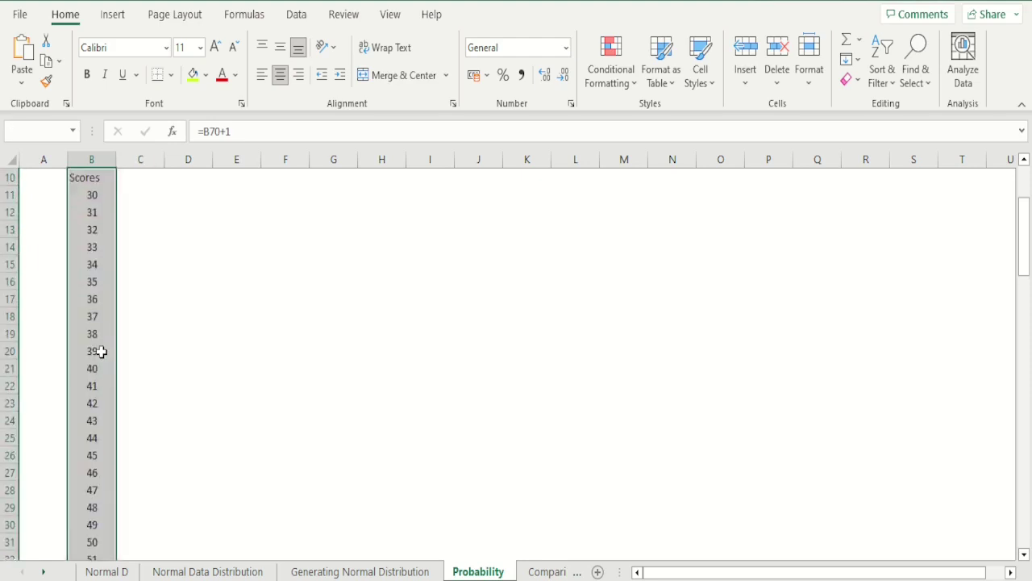
pyautogui.hotkey('shift', 'Down')
pyautogui.hotkey('ctrl', 'c')
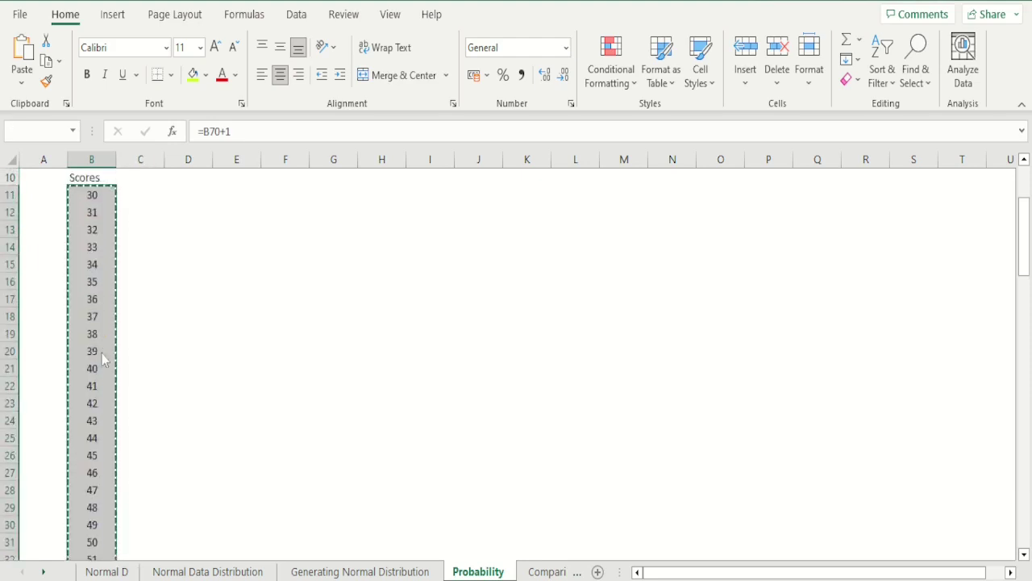
pyautogui.hotkey('ctrl', 'alt', 'v')
pyautogui.press('v')
pyautogui.press('Return')
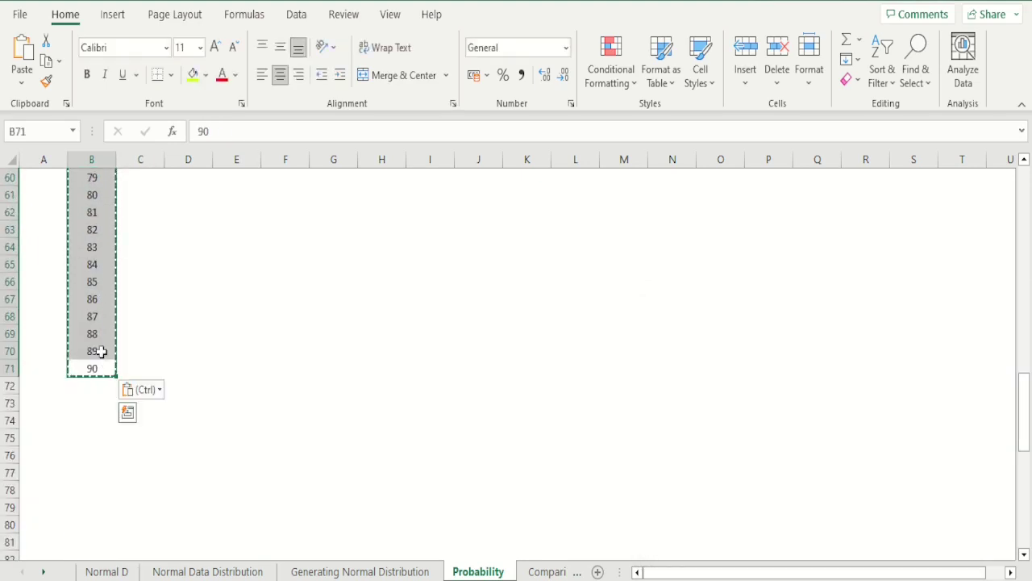
# Step: Enter the heading Z-Scores in C10 beside the Scores heading
pyautogui.click(95, 351)
pyautogui.hotkey('ctrl', 'Up')
pyautogui.press('Right')
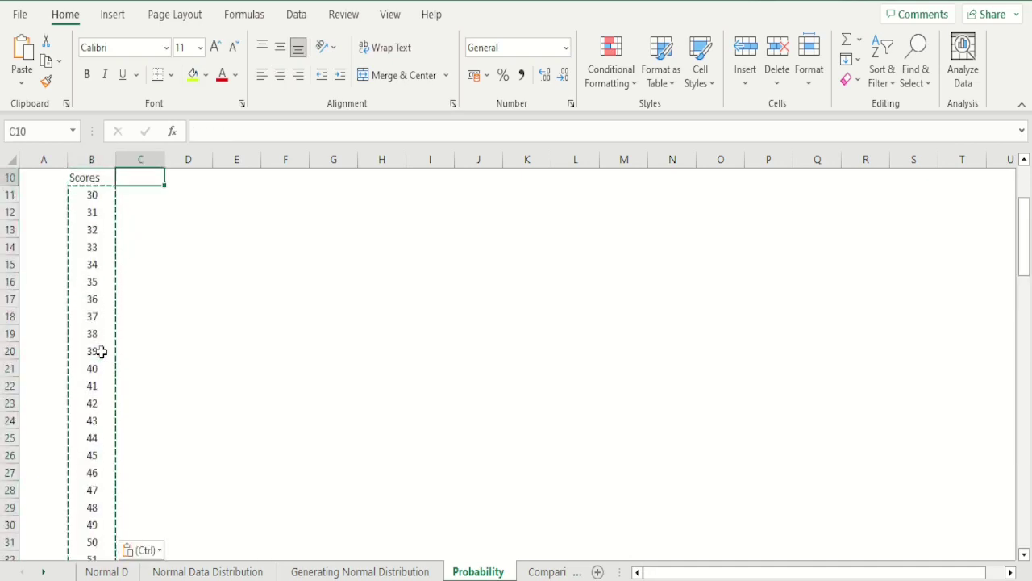
pyautogui.write('Z-Sc')
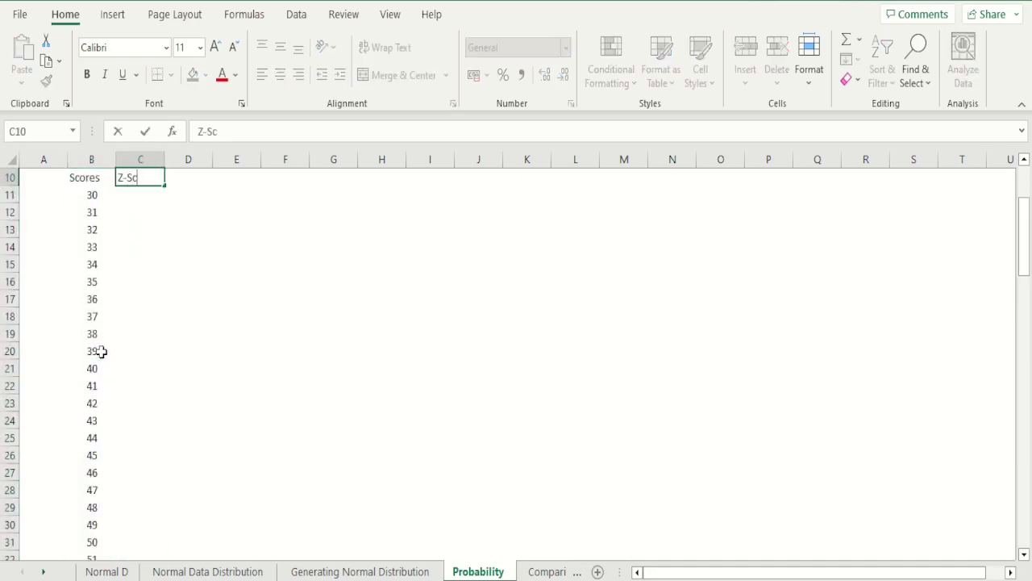
pyautogui.write('ores')
pyautogui.press('Return')
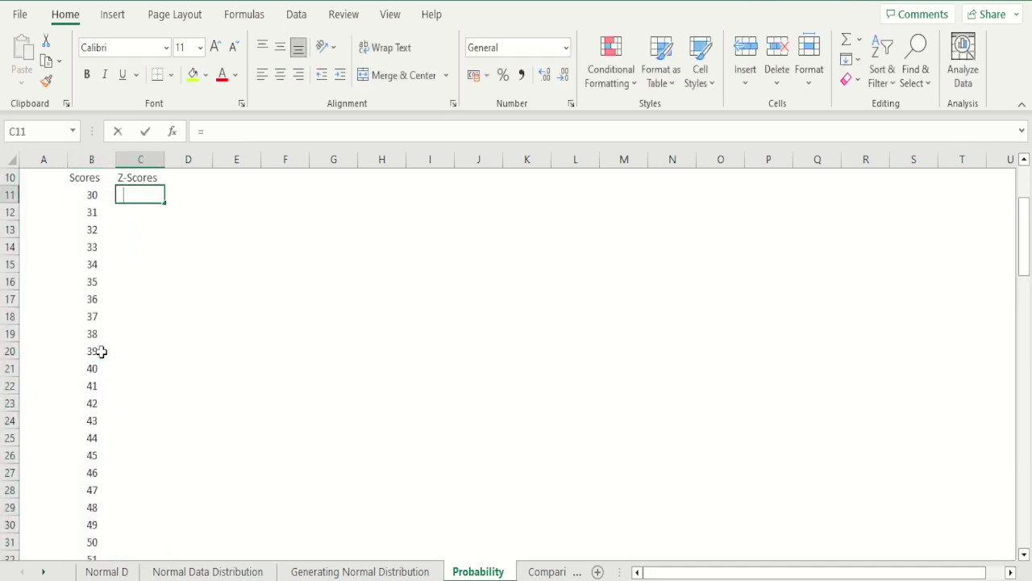
# Step: Calculate the first z-score in C11 with =(B11-60)/10 and center the cell
pyautogui.write('=')
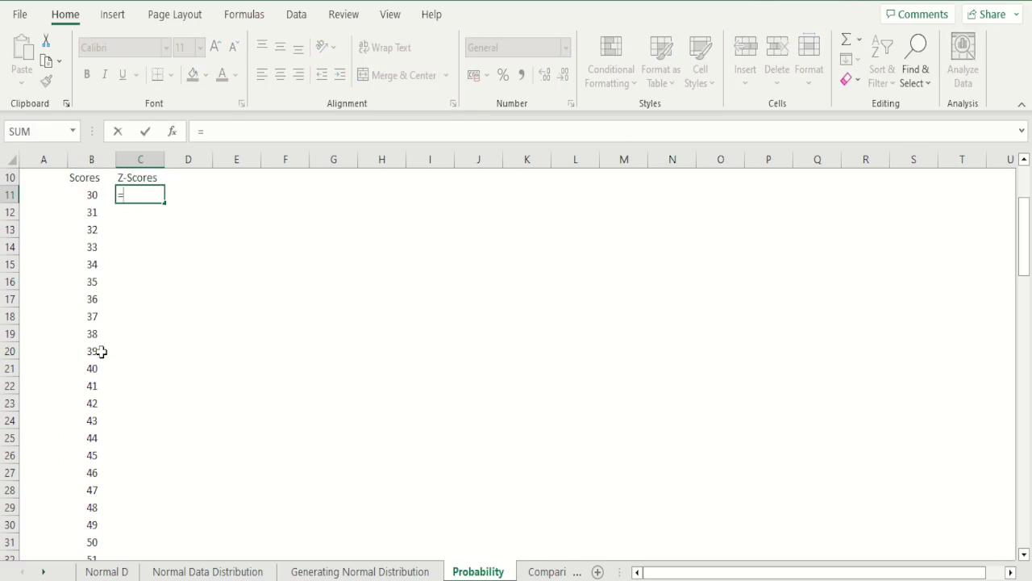
pyautogui.write('(')
pyautogui.press('Left')
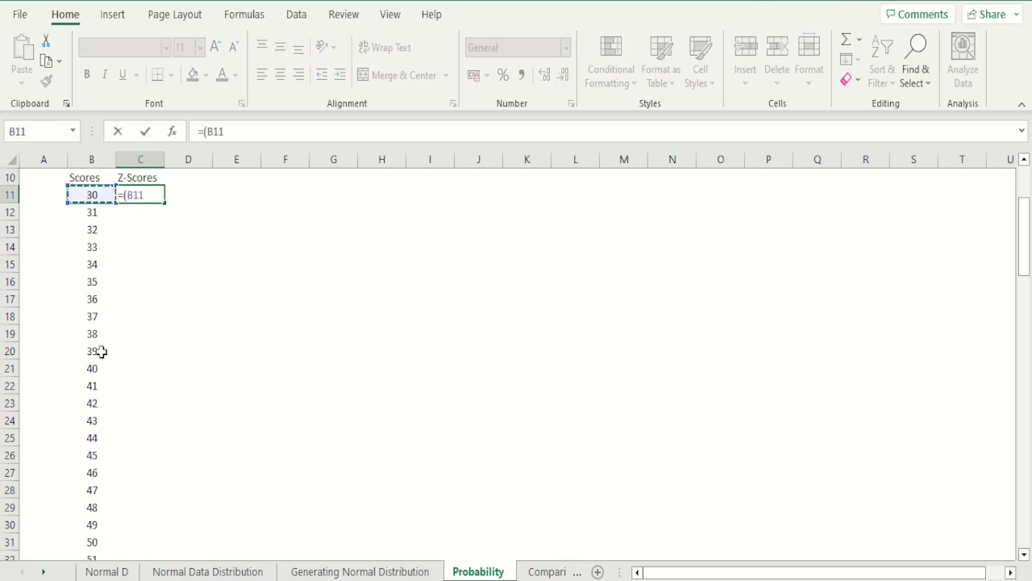
pyautogui.write('-60)/1')
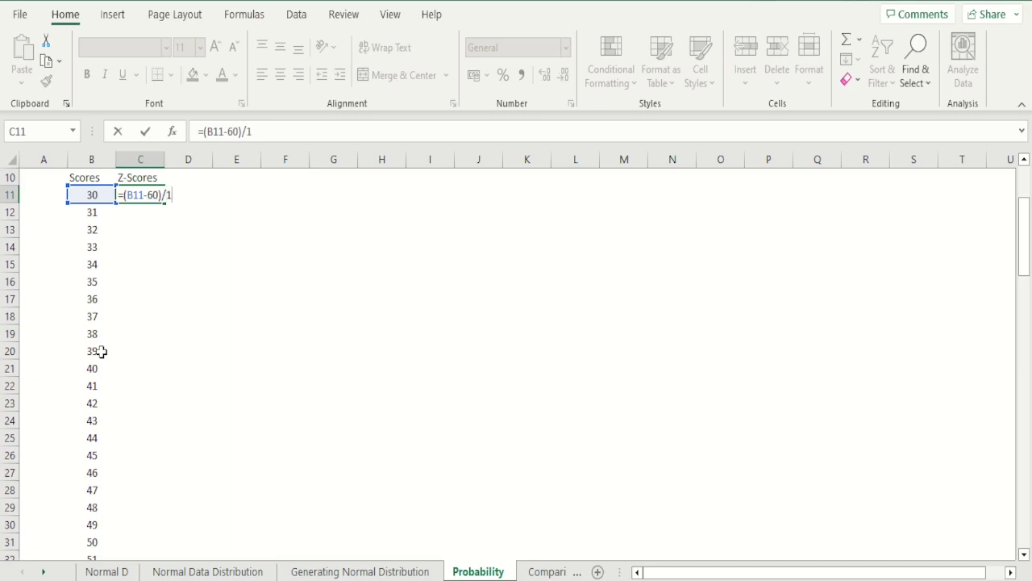
pyautogui.write('0')
pyautogui.press('Return')
pyautogui.press('Up')
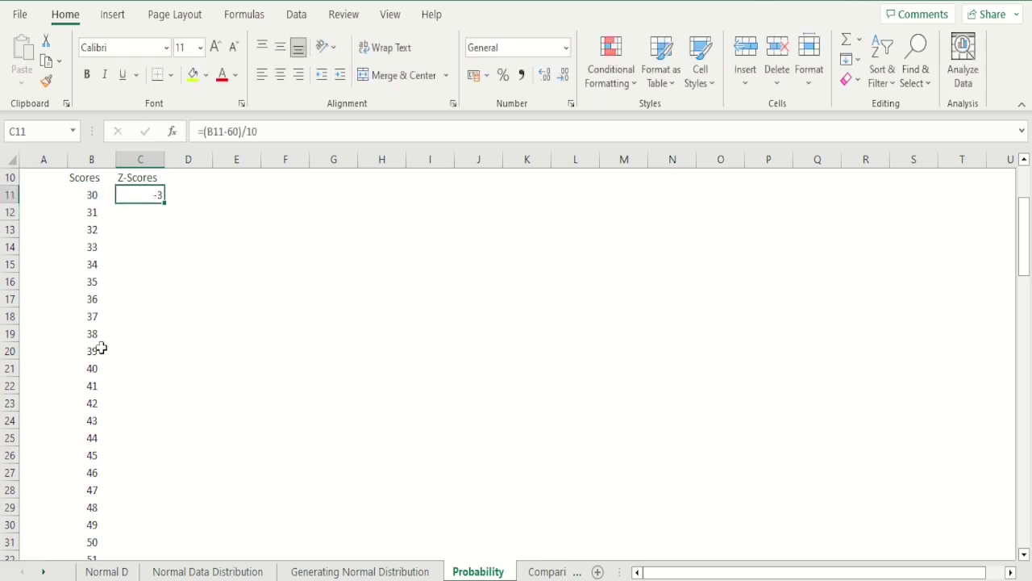
pyautogui.click(279, 75)
# Step: Fill the z-score formula from C11 down to C71, alongside all the scores
pyautogui.press('Left')
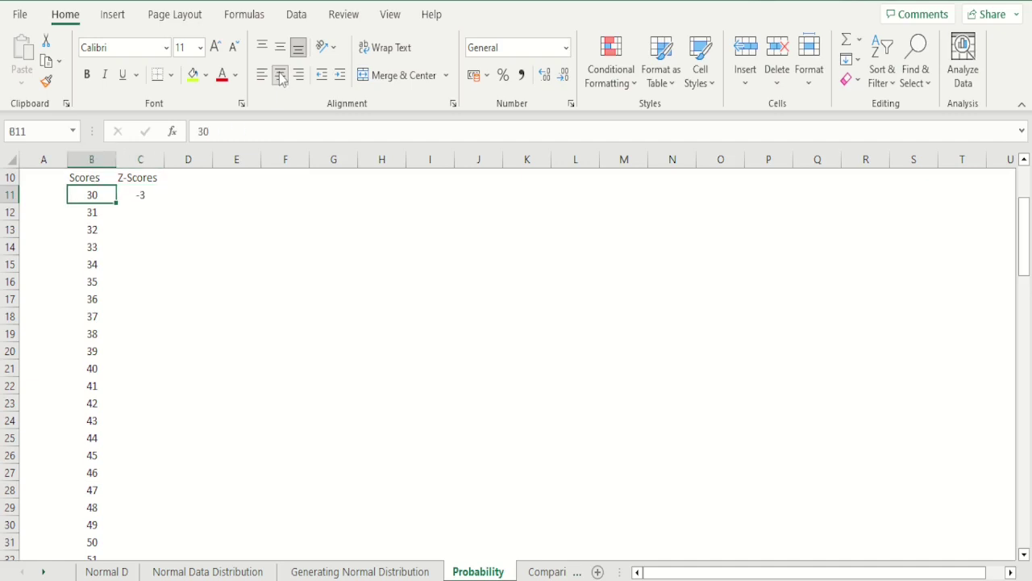
pyautogui.hotkey('ctrl', 'shift', 'Down')
pyautogui.hotkey('ctrl', 'Down')
pyautogui.press('Right')
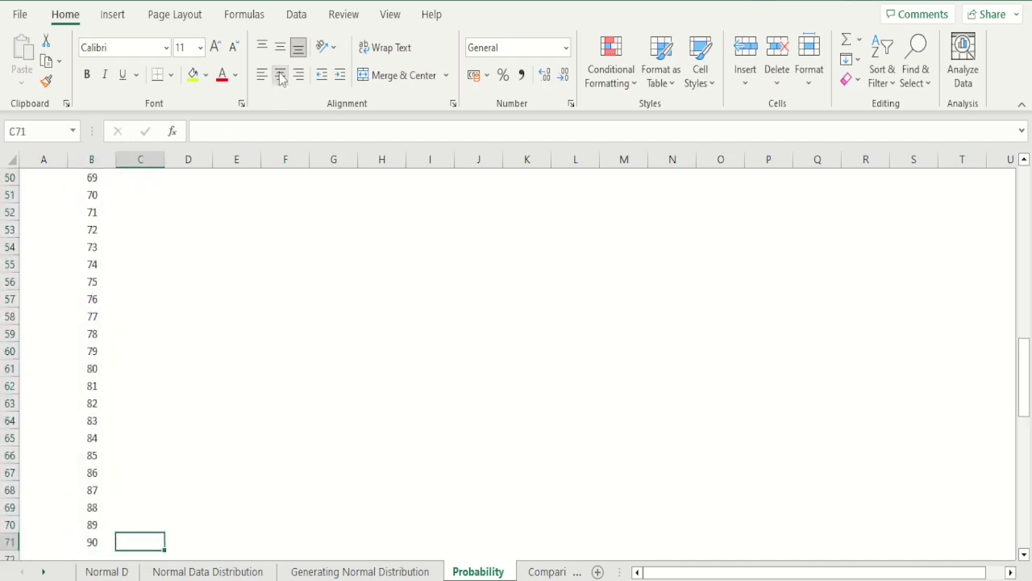
pyautogui.hotkey('ctrl', 'shift', 'Up')
pyautogui.hotkey('ctrl', 'd')
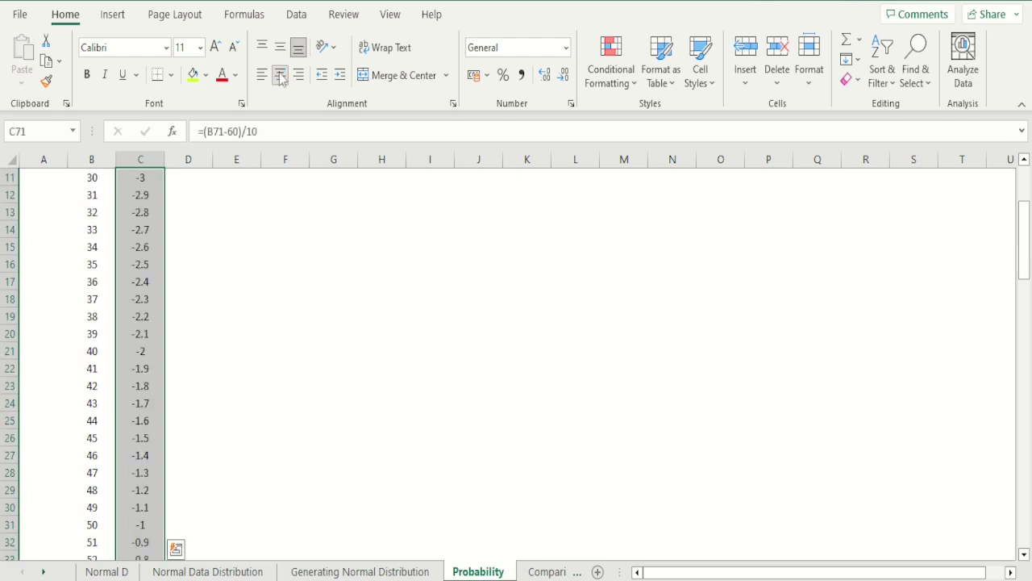
# Step: Review the filled scores and z-scores from the last row, 71, back up to the column headings in row 10
pyautogui.press('Down')
pyautogui.press('Up')
pyautogui.press('Left')
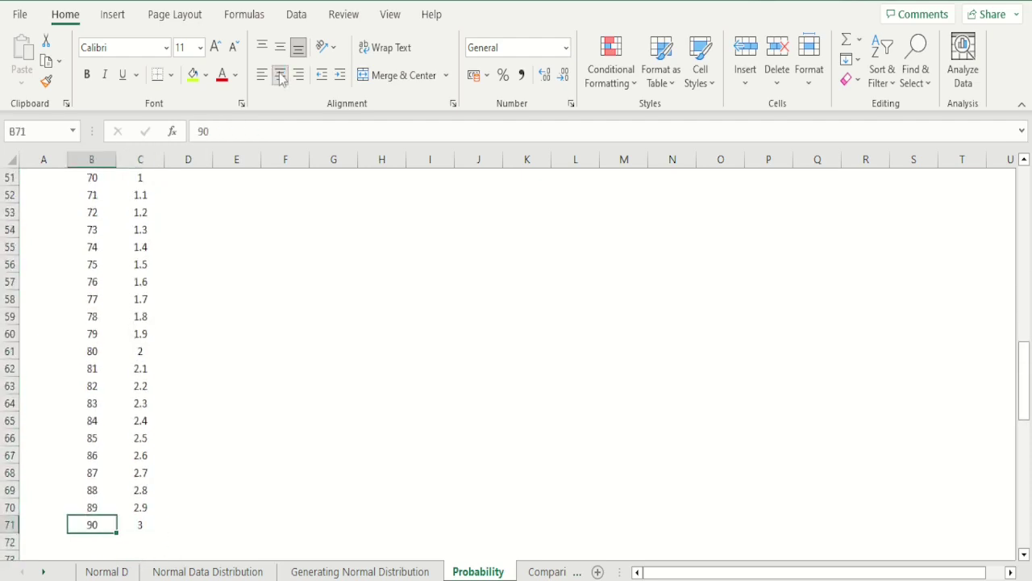
pyautogui.press('Right')
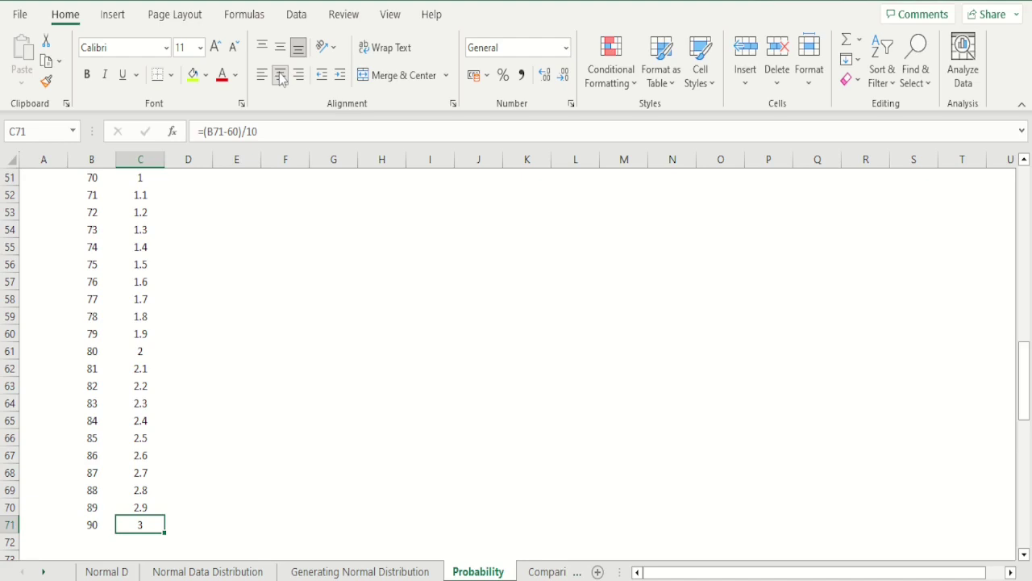
pyautogui.hotkey('ctrl', 'shift', 'Up')
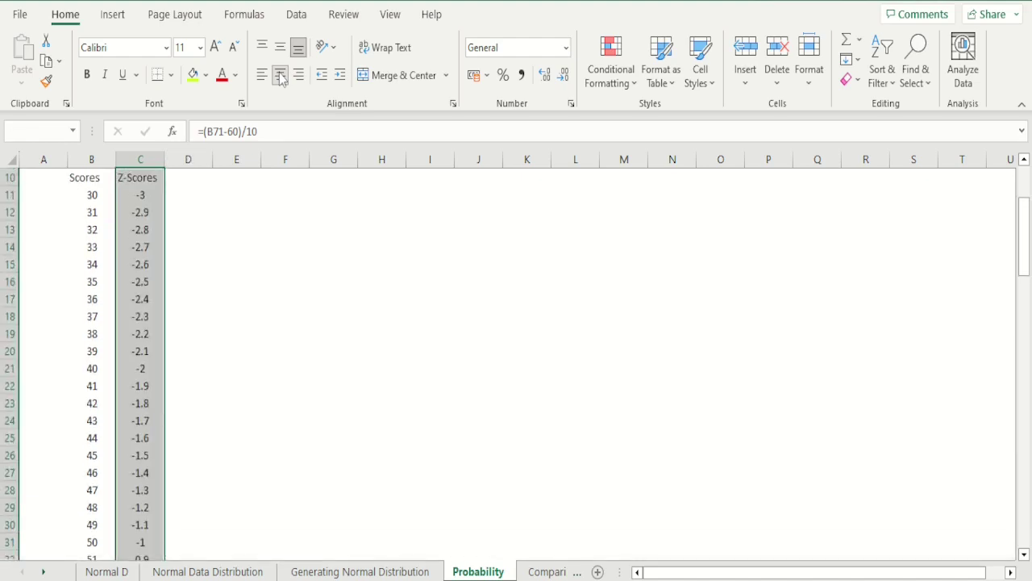
pyautogui.hotkey('ctrl', 'Up')
pyautogui.press('Up')
pyautogui.press('Down')
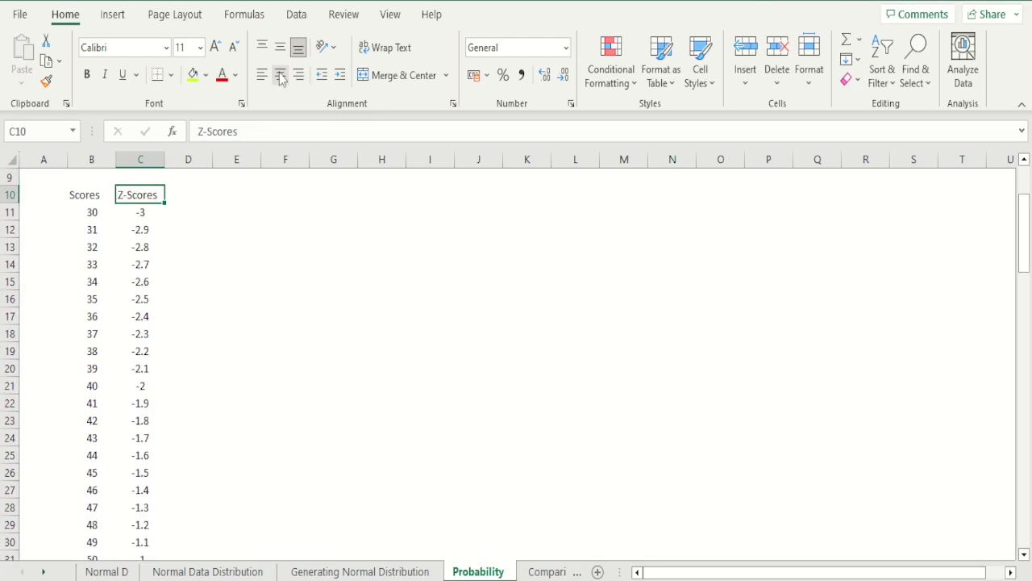
# Step: Reread the exam question above the table for the mean, standard deviation and the required score range
pyautogui.press('Up')
pyautogui.press('Up')
pyautogui.press('Up')
pyautogui.press('Up')
pyautogui.press('Up')
pyautogui.press('Up')
pyautogui.press('Up')
pyautogui.press('Up')
pyautogui.press('Up')
pyautogui.press('Down')
pyautogui.press('Down')
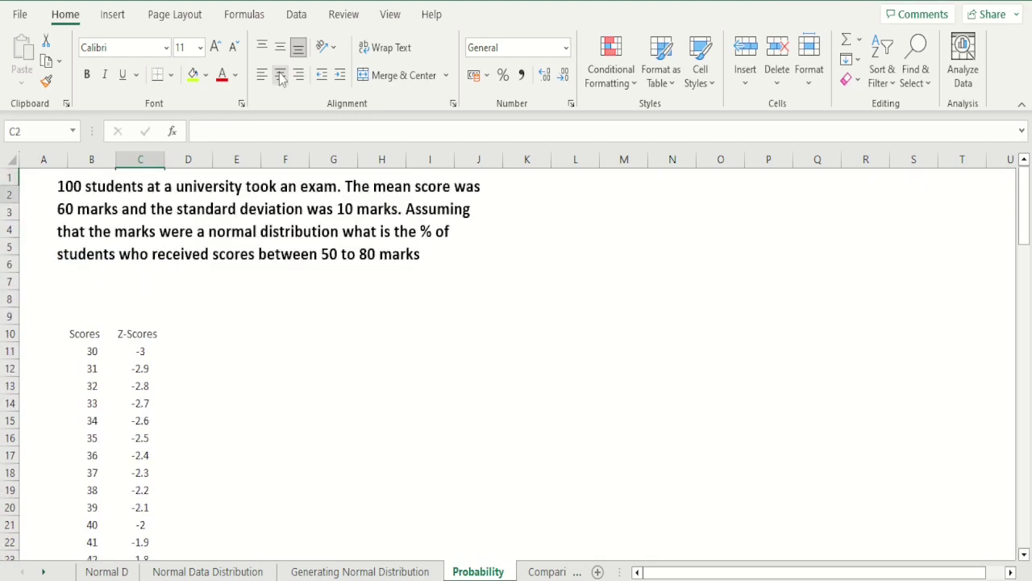
pyautogui.press('Right')
pyautogui.press('Down')
pyautogui.press('Down')
pyautogui.press('Down')
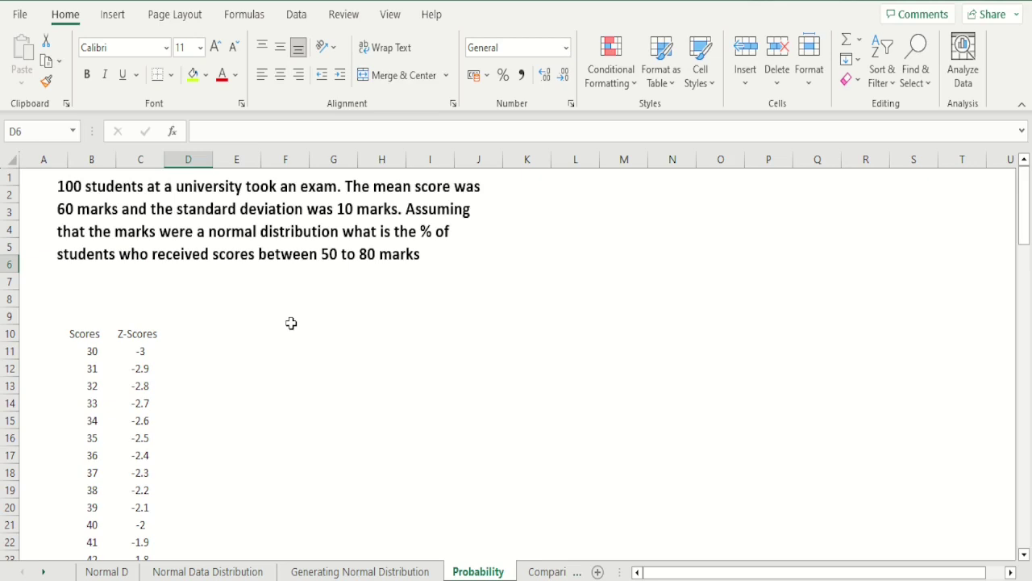
# Step: Color the score of 50 and its z-score in B31:C31 red to mark the lower limit
pyautogui.click(150, 470)
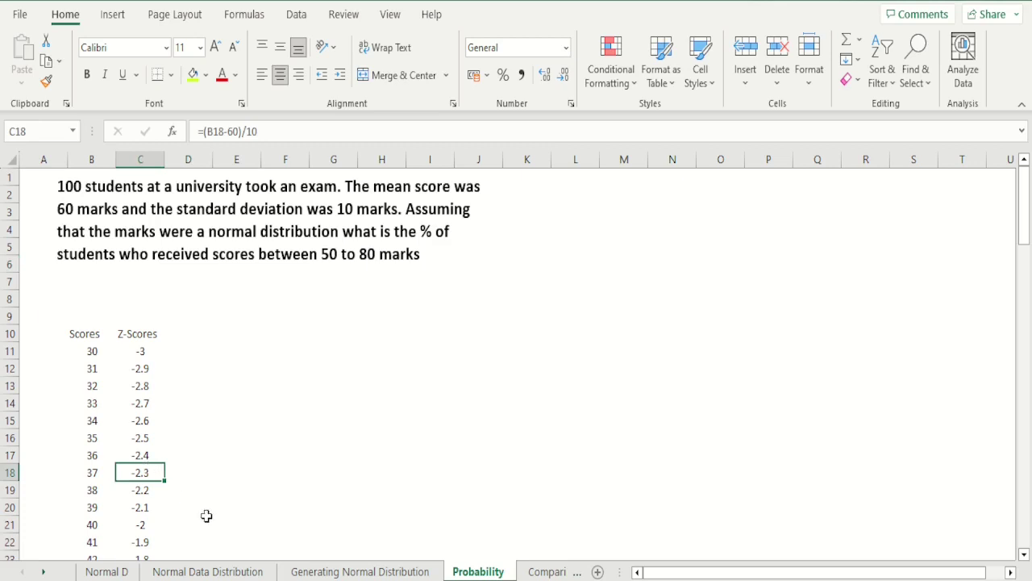
pyautogui.press('Down')
pyautogui.press('Down')
pyautogui.press('Down')
pyautogui.press('Down')
pyautogui.press('Down')
pyautogui.press('Down')
pyautogui.press('Down')
pyautogui.press('Down')
pyautogui.press('Down')
pyautogui.press('Down')
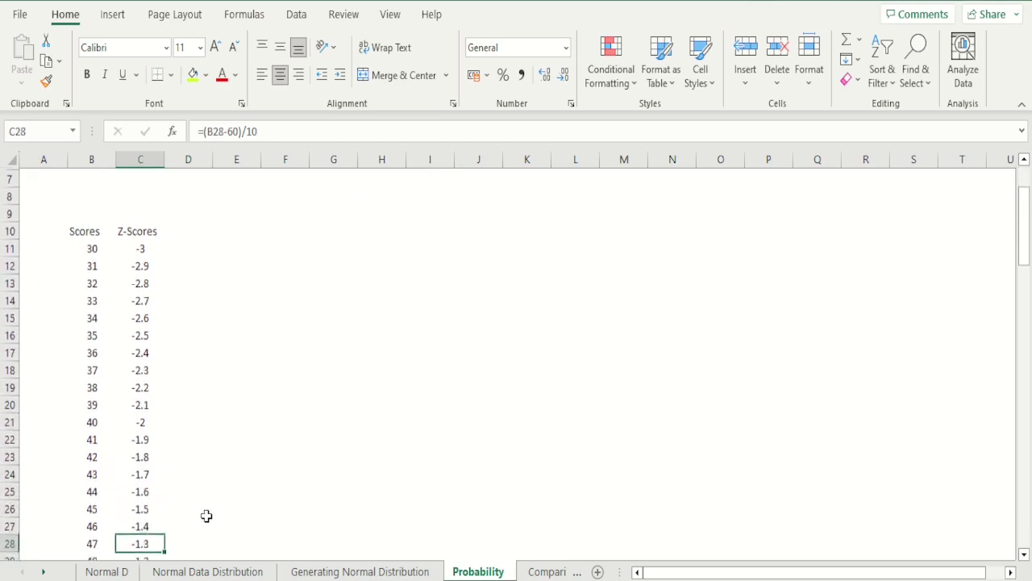
pyautogui.press('Down')
pyautogui.press('Down')
pyautogui.press('Down')
pyautogui.press('Down')
pyautogui.press('Down')
pyautogui.press('Up')
pyautogui.press('Up')
pyautogui.press('Left')
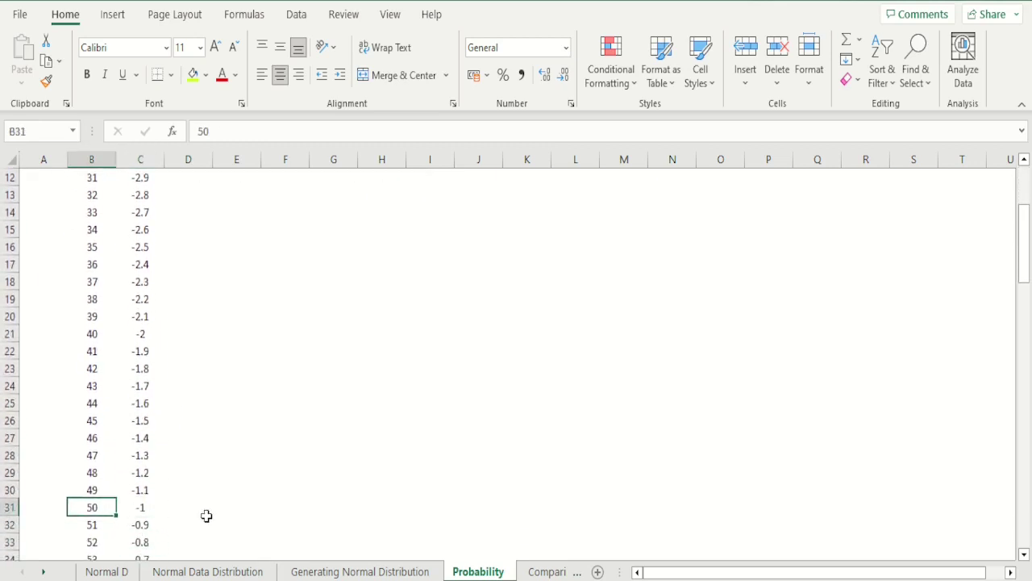
pyautogui.hotkey('shift', 'Right')
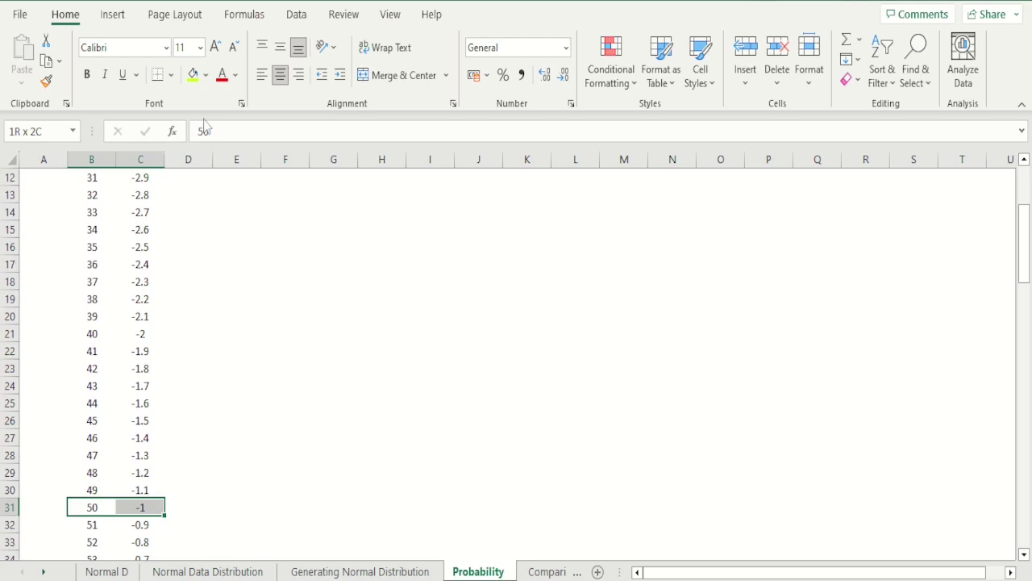
pyautogui.click(222, 77)
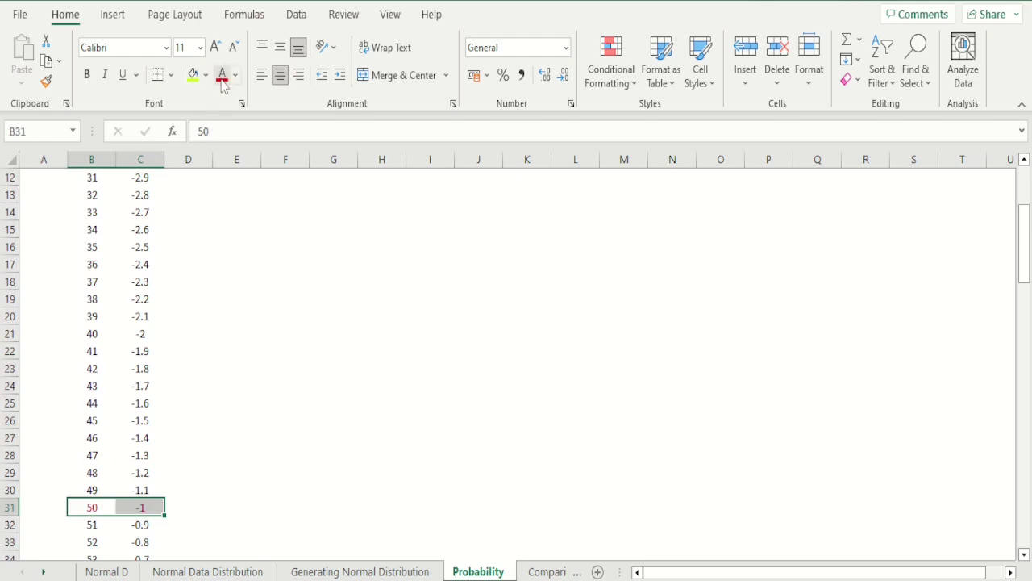
# Step: Color the score of 80 and its z-score in B61:C61 red to mark the upper limit
pyautogui.press('Down')
pyautogui.press('Down')
pyautogui.press('Down')
pyautogui.press('Down')
pyautogui.press('Down')
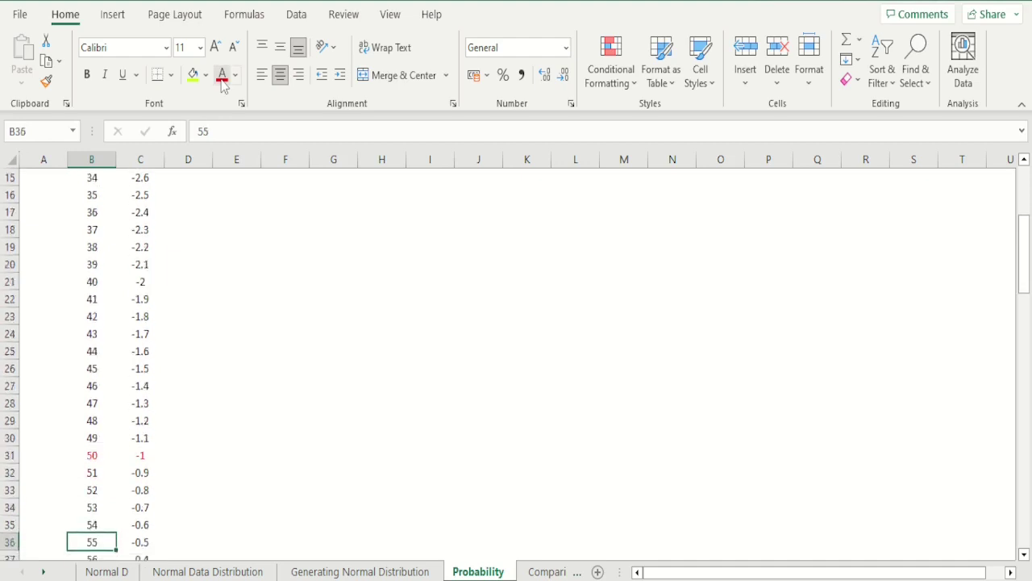
pyautogui.press('Down')
pyautogui.press('Down')
pyautogui.press('Down')
pyautogui.press('Down')
pyautogui.press('Down')
pyautogui.press('Down')
pyautogui.press('Down')
pyautogui.press('Down')
pyautogui.press('Down')
pyautogui.press('Down')
pyautogui.press('Down')
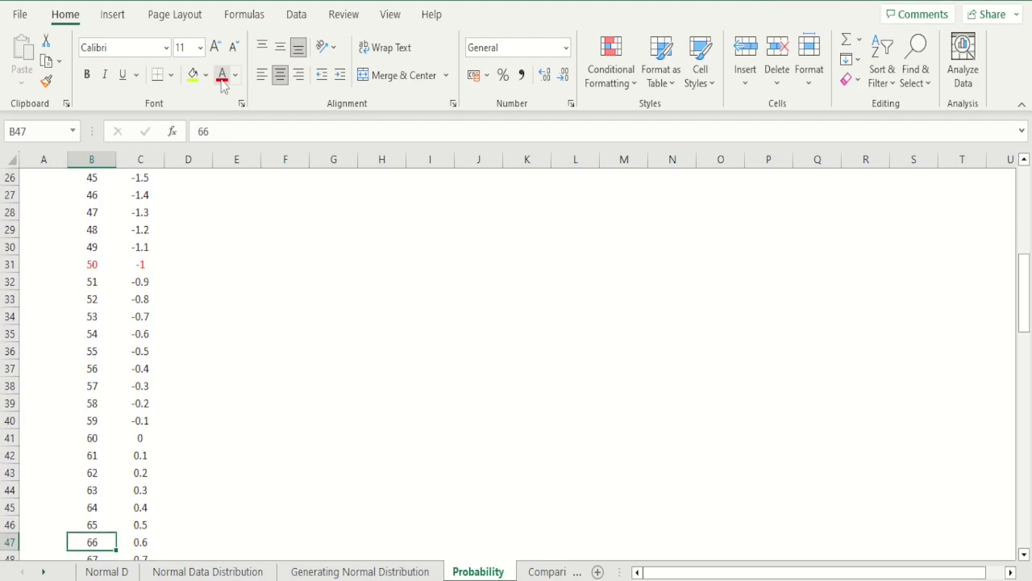
pyautogui.press('Up')
pyautogui.press('Up')
pyautogui.press('Up')
pyautogui.press('Down')
pyautogui.press('Down')
pyautogui.press('Down')
pyautogui.press('Down')
pyautogui.press('Down')
pyautogui.press('Down')
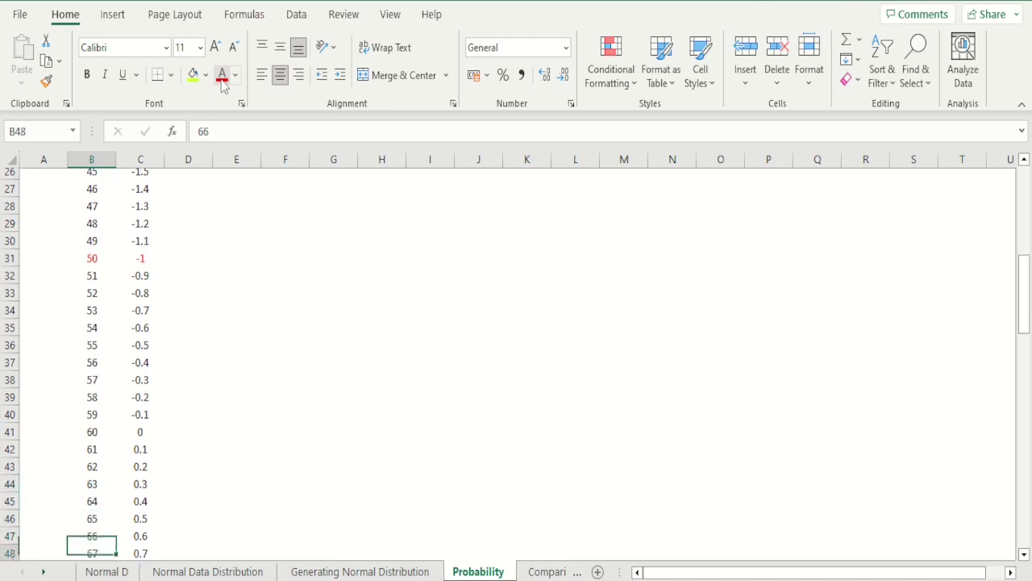
pyautogui.press('Down')
pyautogui.press('Down')
pyautogui.press('Down')
pyautogui.press('Down')
pyautogui.press('Down')
pyautogui.press('Down')
pyautogui.press('Down')
pyautogui.press('Down')
pyautogui.press('Down')
pyautogui.press('Down')
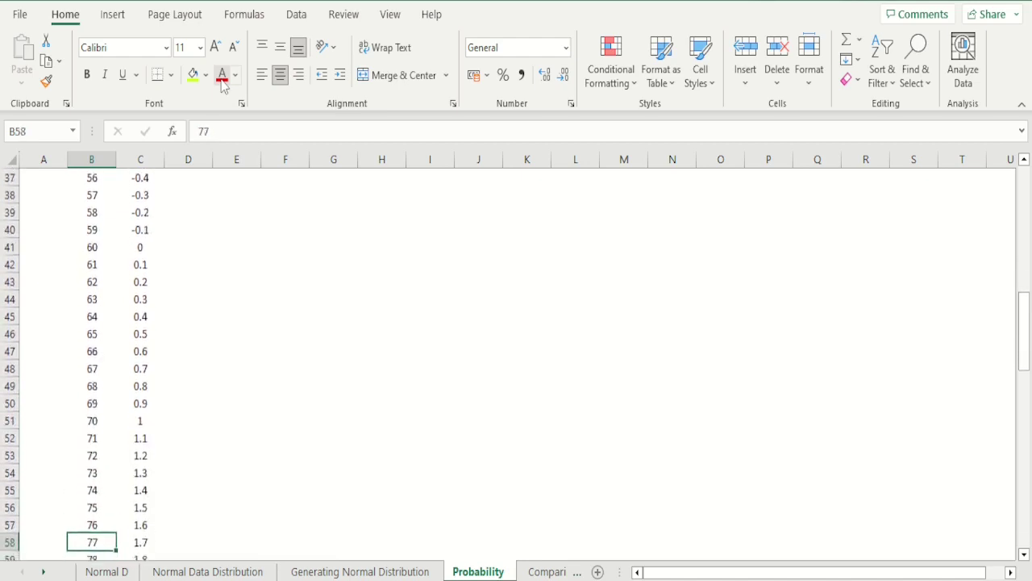
pyautogui.press('Down')
pyautogui.hotkey('shift', 'Right')
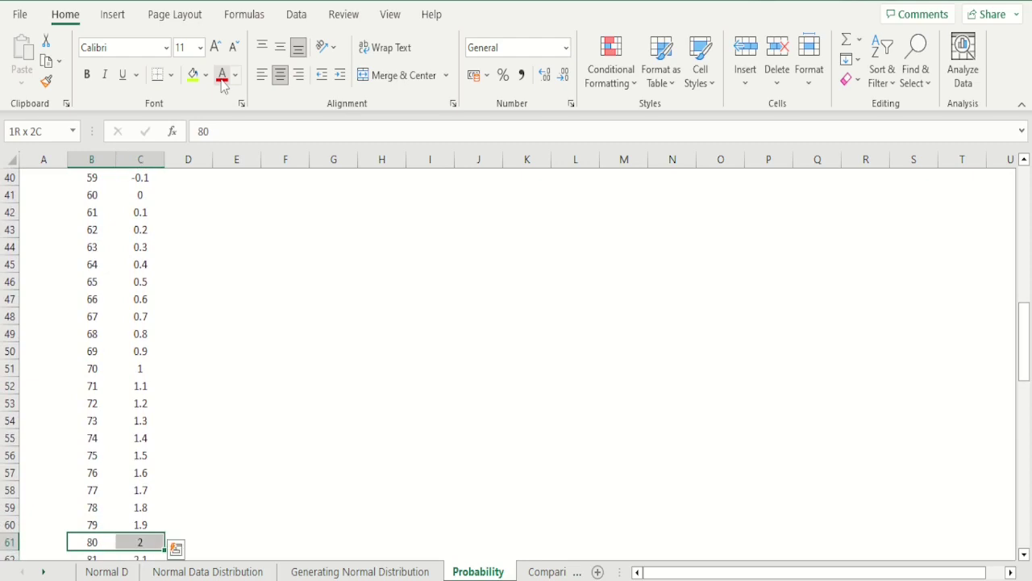
pyautogui.click(223, 76)
# Step: Examine the z-scores in column C between the red rows for scores 50 and 80
pyautogui.press('Right')
pyautogui.press('Up')
pyautogui.press('Up')
pyautogui.press('Up')
pyautogui.press('Up')
pyautogui.press('Up')
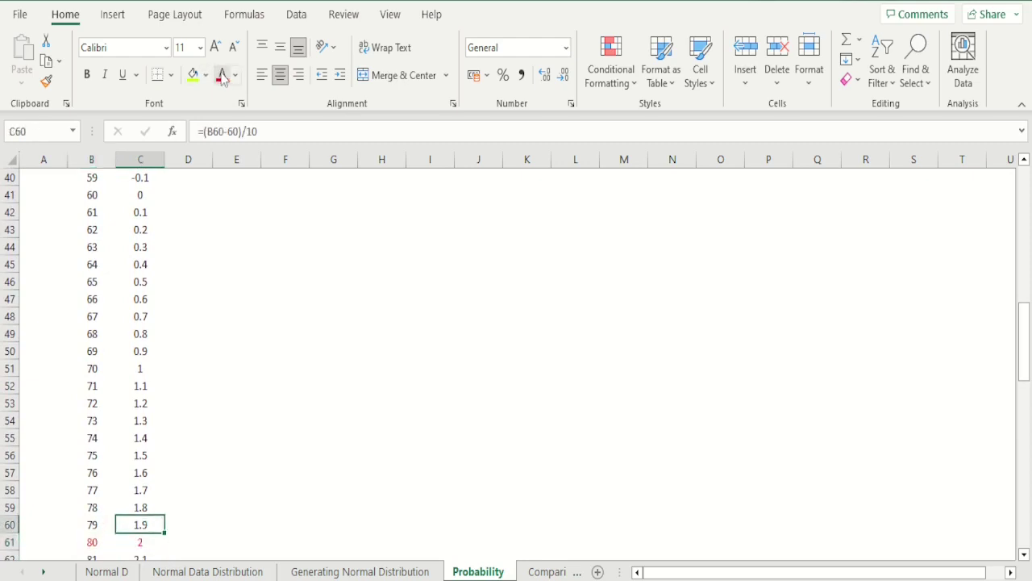
pyautogui.press('Up')
pyautogui.press('Up')
pyautogui.press('Up')
pyautogui.press('Up')
pyautogui.press('Up')
pyautogui.press('Up')
pyautogui.press('Up')
pyautogui.press('Up')
pyautogui.press('Up')
pyautogui.press('Up')
pyautogui.press('Up')
pyautogui.press('Up')
pyautogui.press('Up')
pyautogui.press('Up')
pyautogui.press('Up')
pyautogui.press('Up')
pyautogui.press('Up')
pyautogui.press('Up')
pyautogui.press('Up')
pyautogui.press('Up')
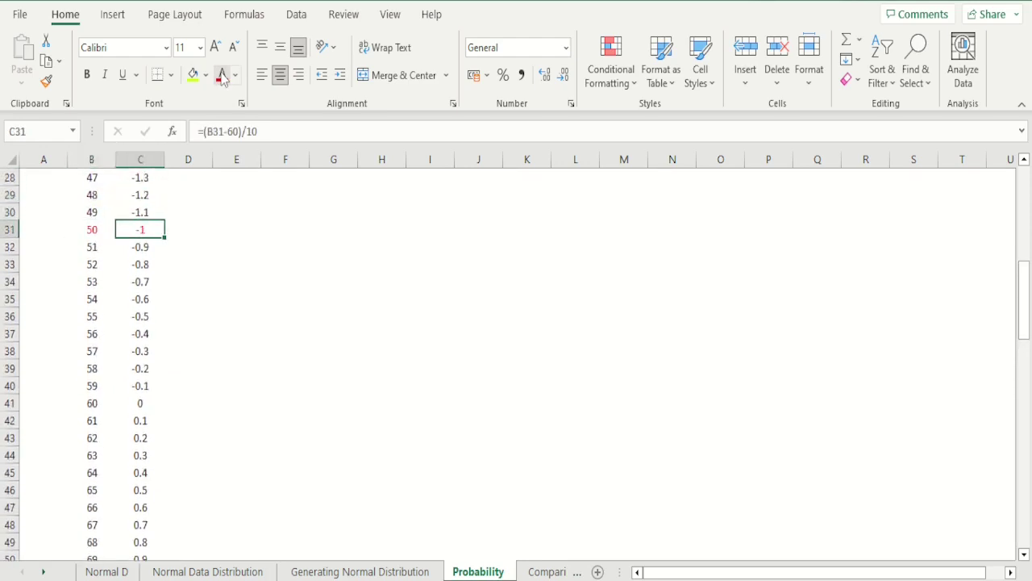
pyautogui.press('Down')
pyautogui.press('Down')
pyautogui.press('Down')
pyautogui.press('Down')
pyautogui.press('Down')
pyautogui.press('Down')
pyautogui.press('Down')
pyautogui.press('Down')
pyautogui.press('Down')
pyautogui.press('Down')
pyautogui.press('Down')
pyautogui.press('Down')
pyautogui.press('Down')
pyautogui.press('Down')
pyautogui.press('Down')
pyautogui.press('Down')
pyautogui.press('Down')
pyautogui.press('Down')
pyautogui.press('Down')
pyautogui.press('Down')
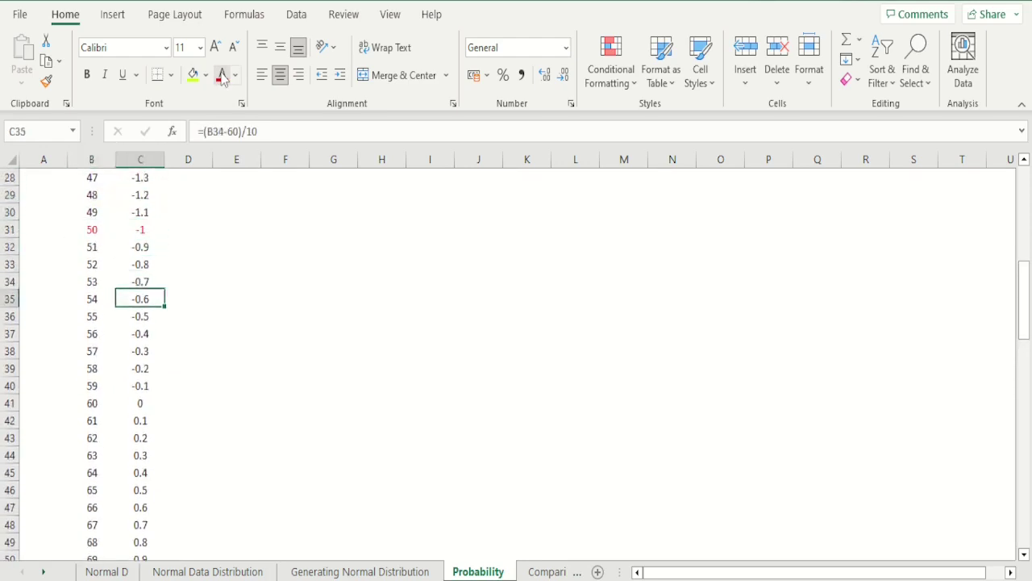
pyautogui.press('Down')
pyautogui.press('Down')
pyautogui.press('Down')
pyautogui.press('Down')
pyautogui.press('Down')
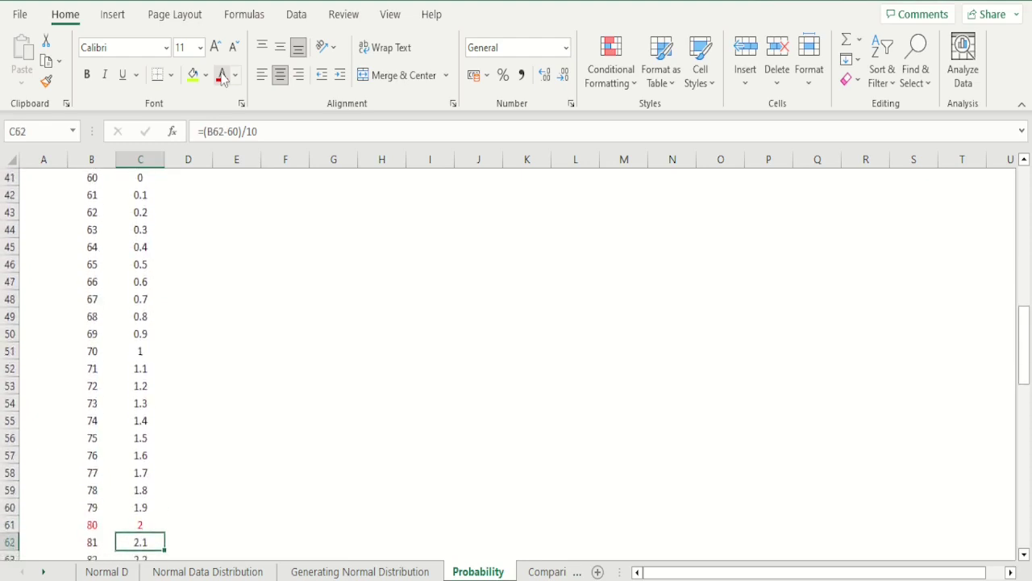
pyautogui.press('Up')
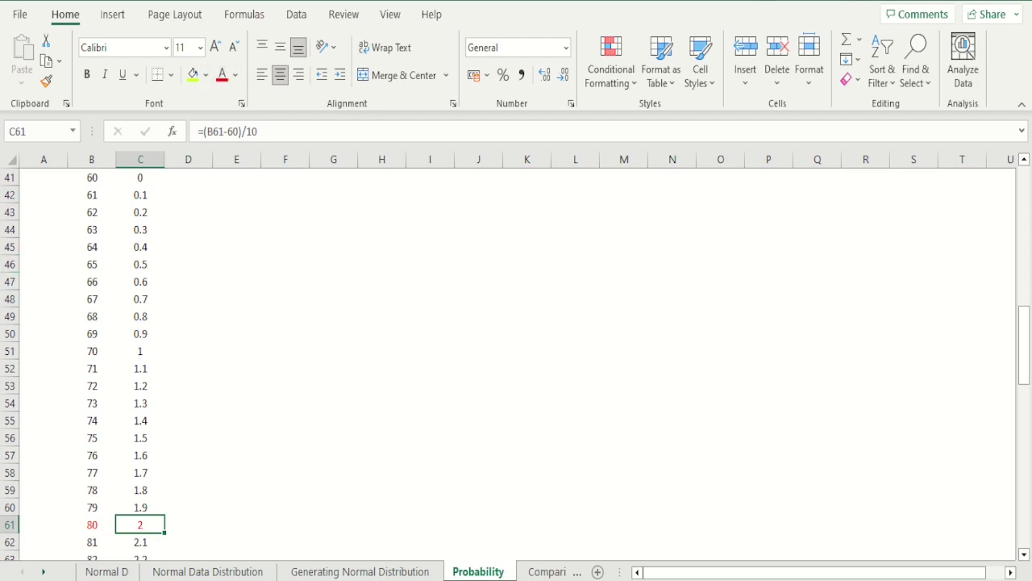
# Step: Open the Z Score sheet and examine the probability tables for positive and negative z-values
pyautogui.click(43, 572)
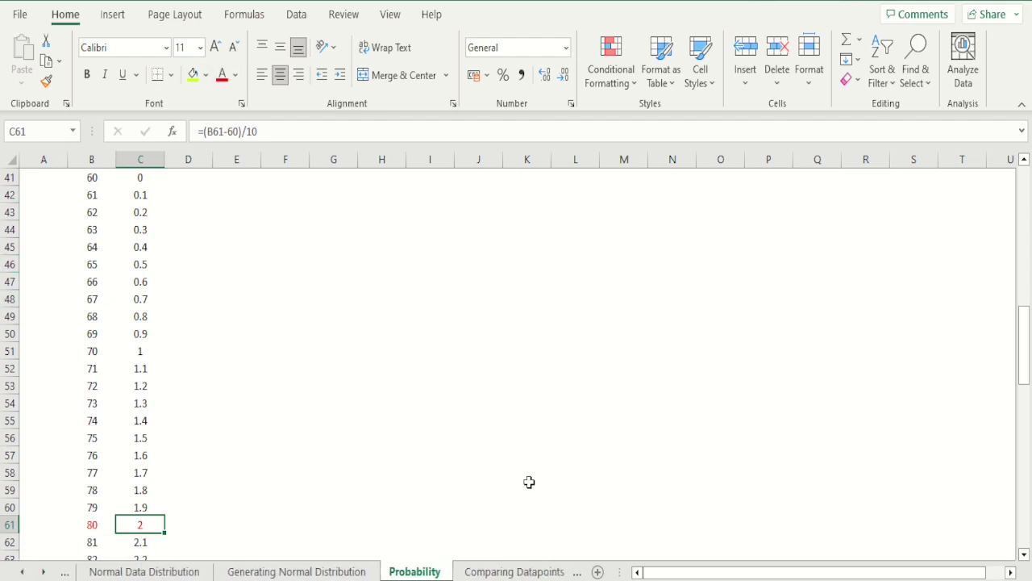
pyautogui.click(44, 573)
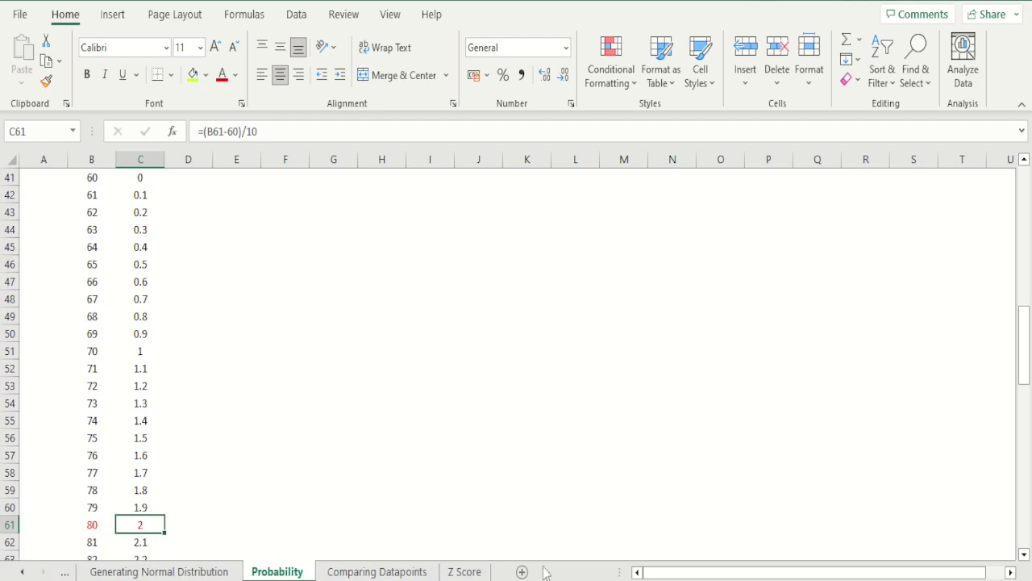
pyautogui.click(479, 572)
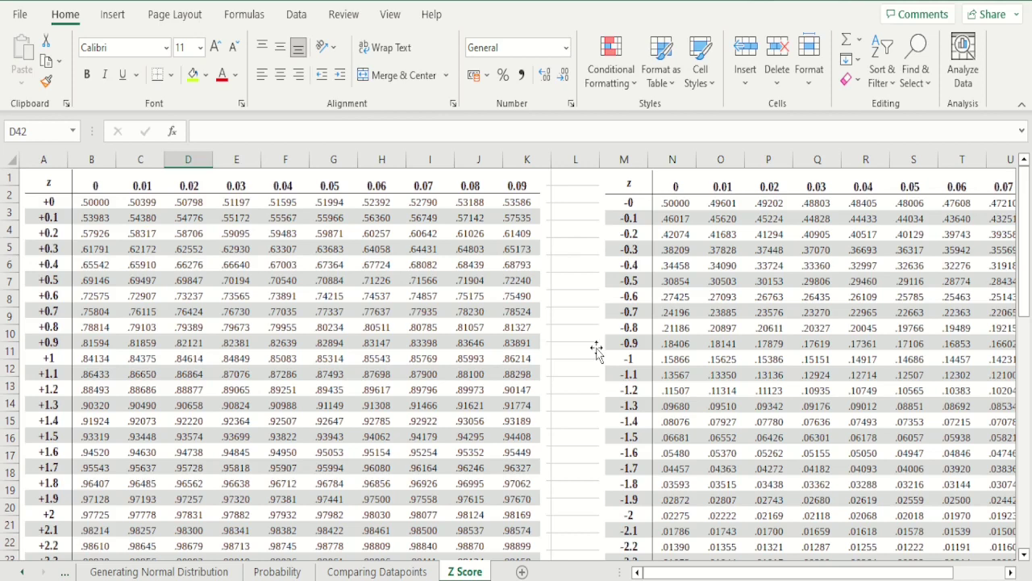
pyautogui.moveTo(964, 573); pyautogui.dragTo(990, 573)
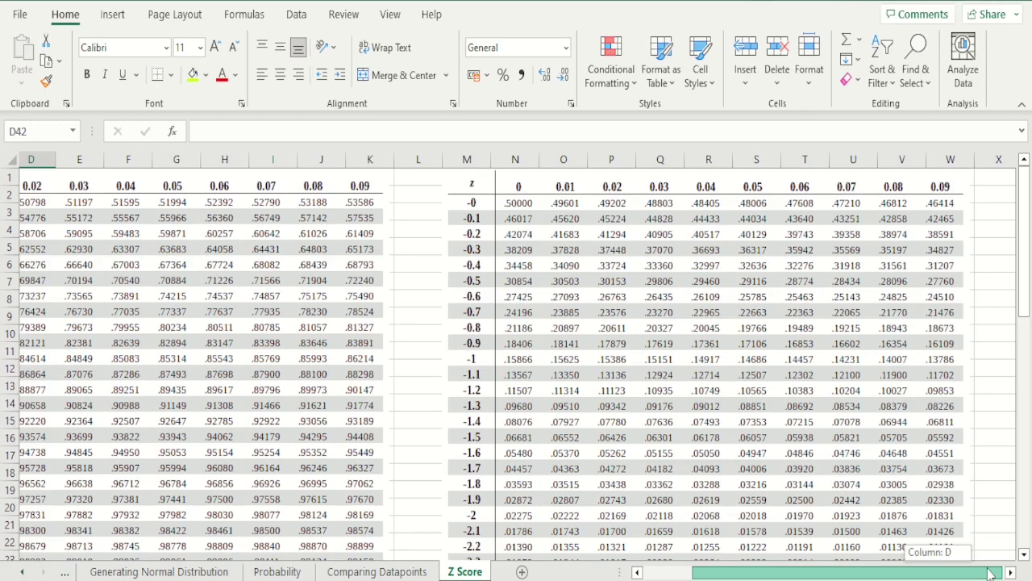
pyautogui.moveTo(990, 573); pyautogui.dragTo(910, 573)
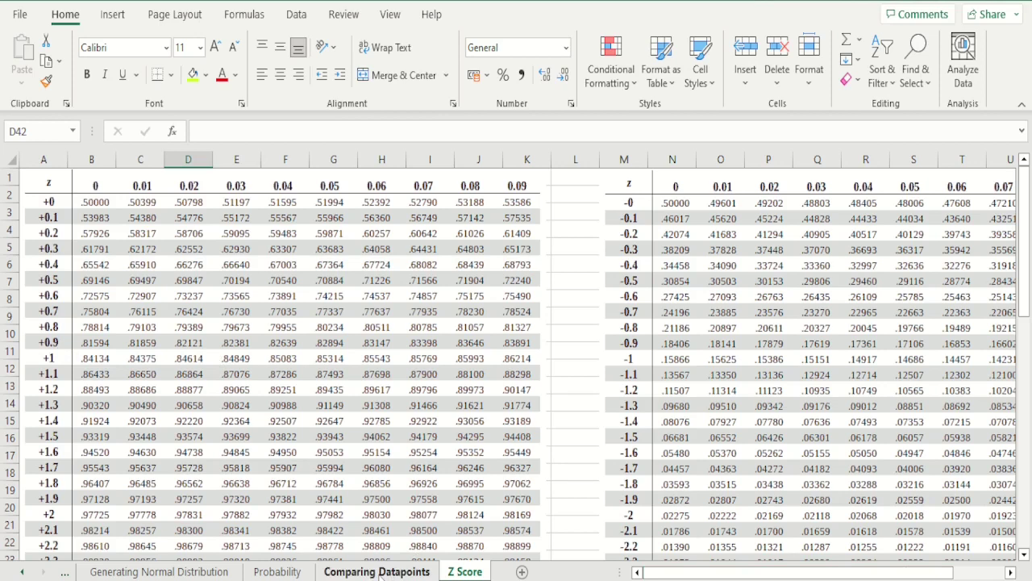
# Step: Return to the Probability sheet and review the z-scores in column C between the red rows for scores 50 and 80
pyautogui.click(284, 572)
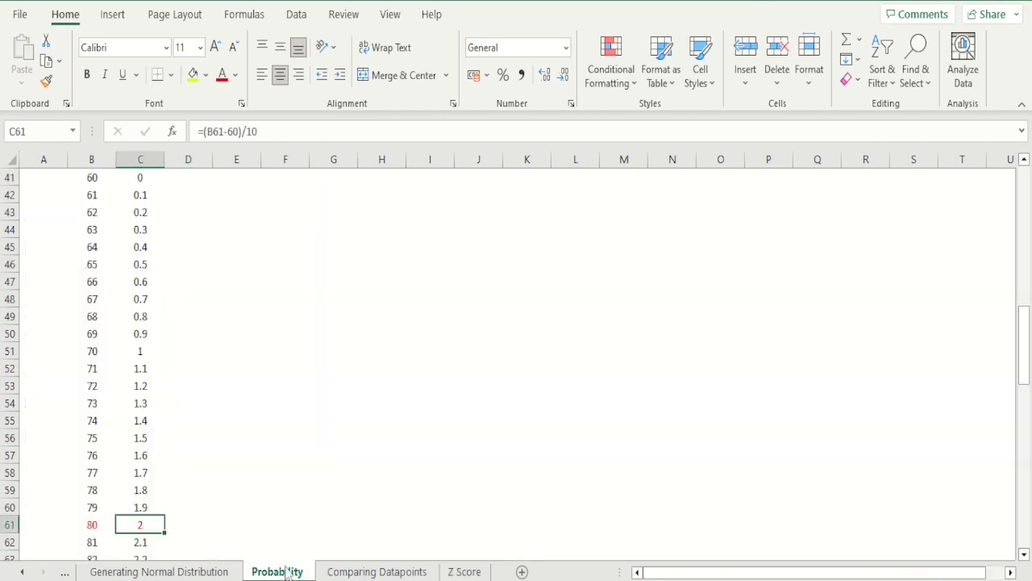
pyautogui.press('Up')
pyautogui.press('Up')
pyautogui.press('Up')
pyautogui.press('Up')
pyautogui.press('Up')
pyautogui.press('Up')
pyautogui.press('Up')
pyautogui.press('Up')
pyautogui.press('Up')
pyautogui.press('Up')
pyautogui.press('Up')
pyautogui.press('Up')
pyautogui.press('Up')
pyautogui.press('Up')
pyautogui.press('Up')
pyautogui.press('Up')
pyautogui.press('Up')
pyautogui.press('Up')
pyautogui.press('Up')
pyautogui.press('Up')
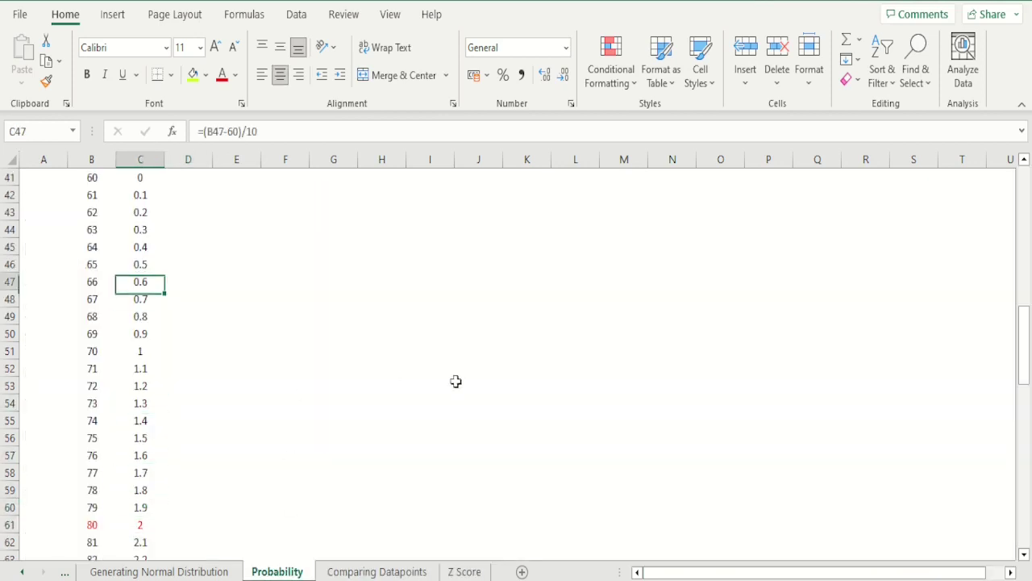
pyautogui.scroll(1, 456, 381)
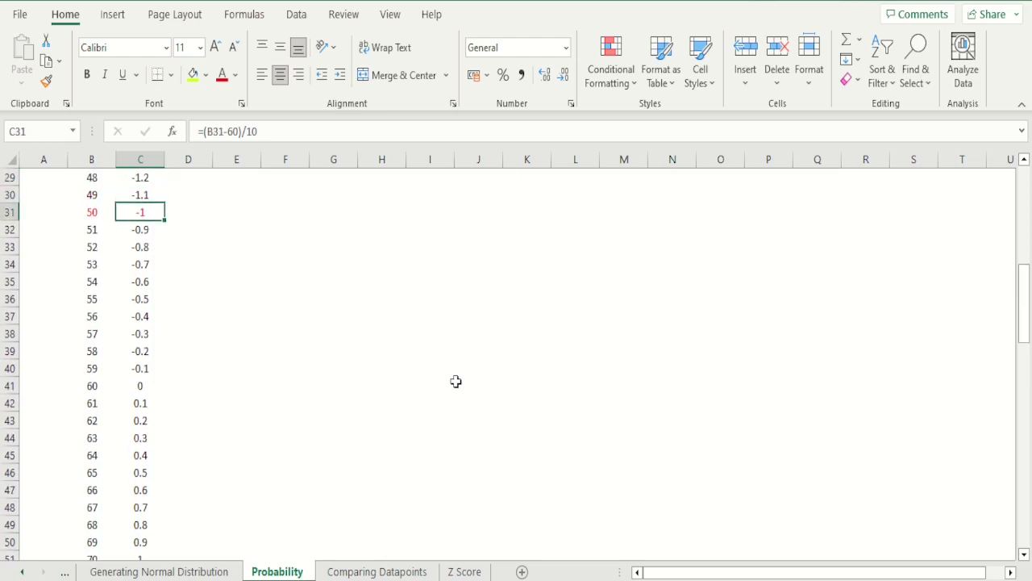
pyautogui.press('Down')
pyautogui.press('Down')
pyautogui.press('Down')
pyautogui.press('Down')
pyautogui.press('Down')
pyautogui.press('Down')
pyautogui.press('Down')
pyautogui.press('Down')
pyautogui.press('Down')
pyautogui.press('Down')
pyautogui.press('Down')
pyautogui.press('Down')
pyautogui.press('Down')
pyautogui.press('Down')
pyautogui.press('Down')
pyautogui.press('Down')
pyautogui.press('Down')
pyautogui.press('Down')
pyautogui.press('Down')
pyautogui.press('Down')
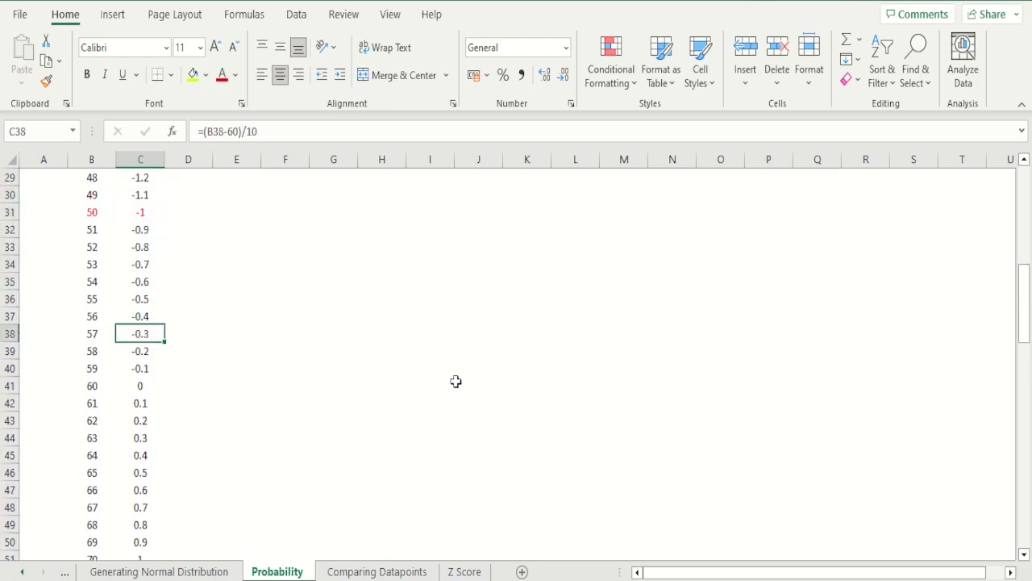
pyautogui.press('Down')
pyautogui.press('Down')
pyautogui.press('Down')
pyautogui.press('Up')
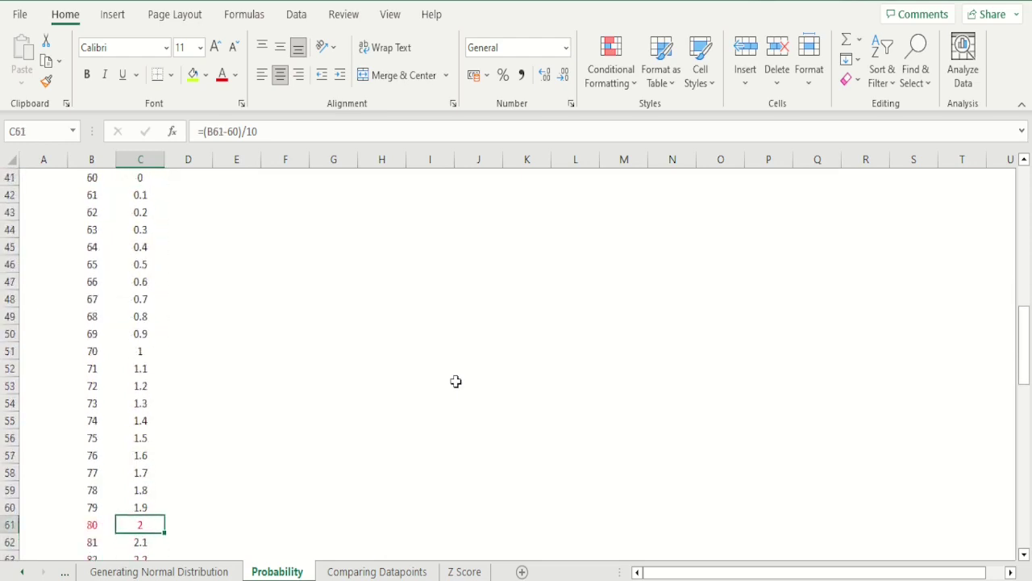
# Step: Look up the probability for a z-score of -1 on the Z Score sheet and enter .15866 in D31 of the Probability sheet
pyautogui.click(466, 572)
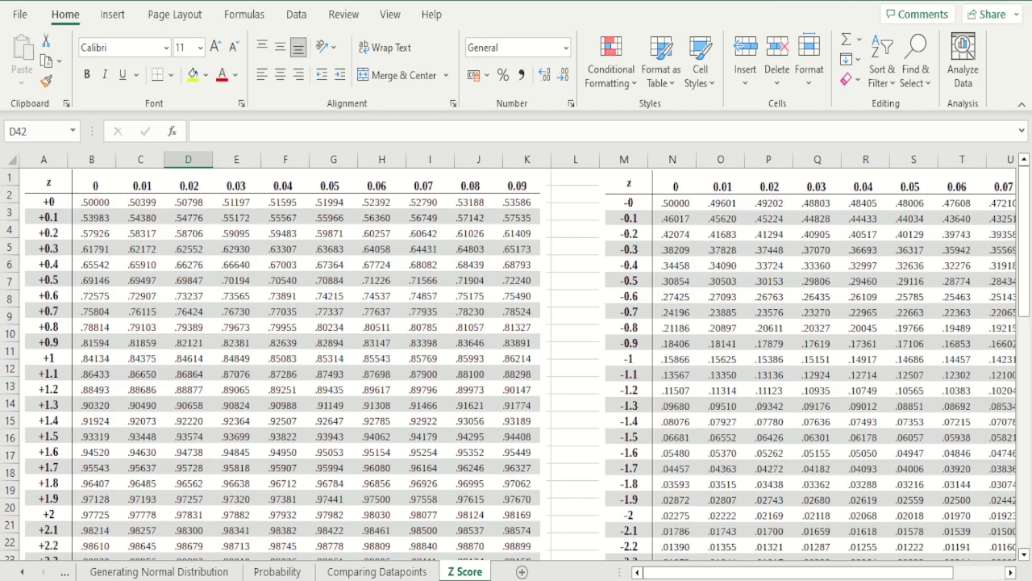
pyautogui.click(990, 580)
pyautogui.click(990, 580)
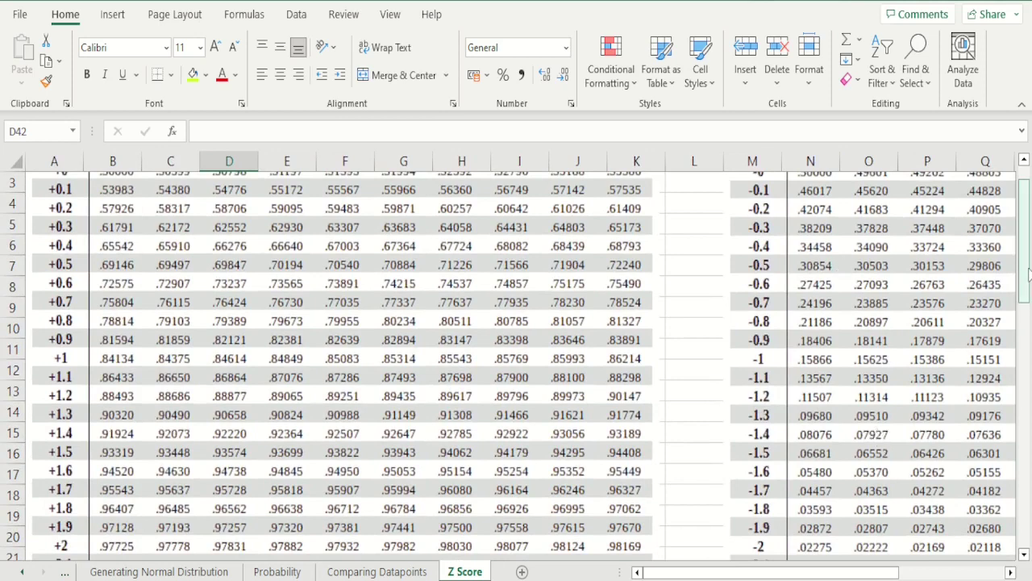
pyautogui.scroll(1, 1029, 258)
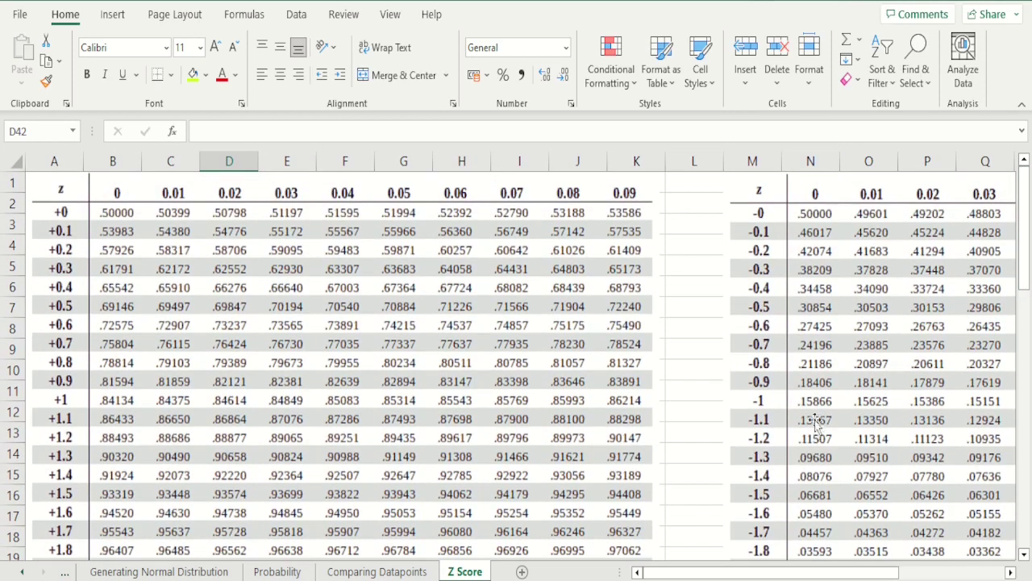
pyautogui.click(293, 570)
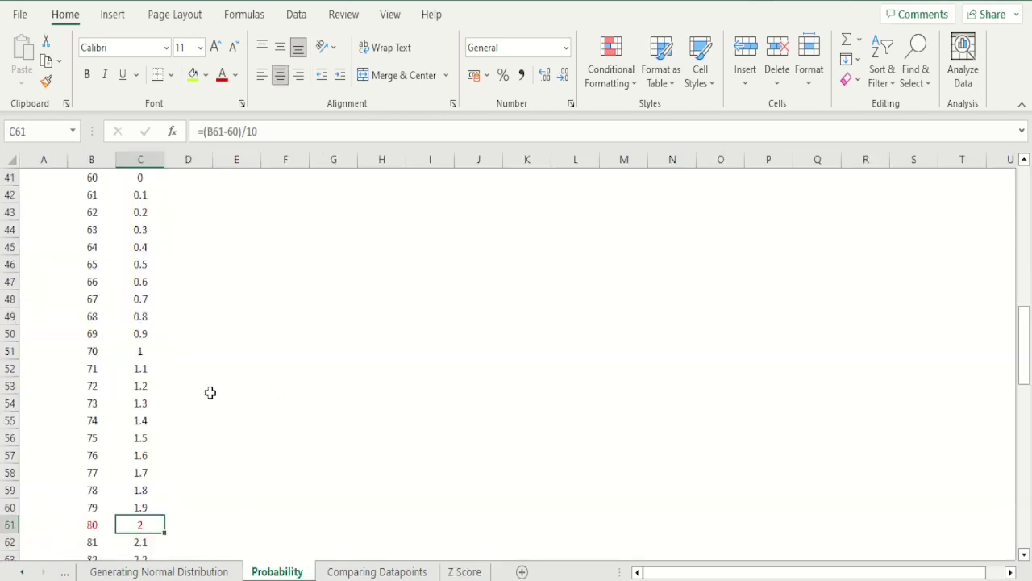
pyautogui.press('Right')
pyautogui.press('Up')
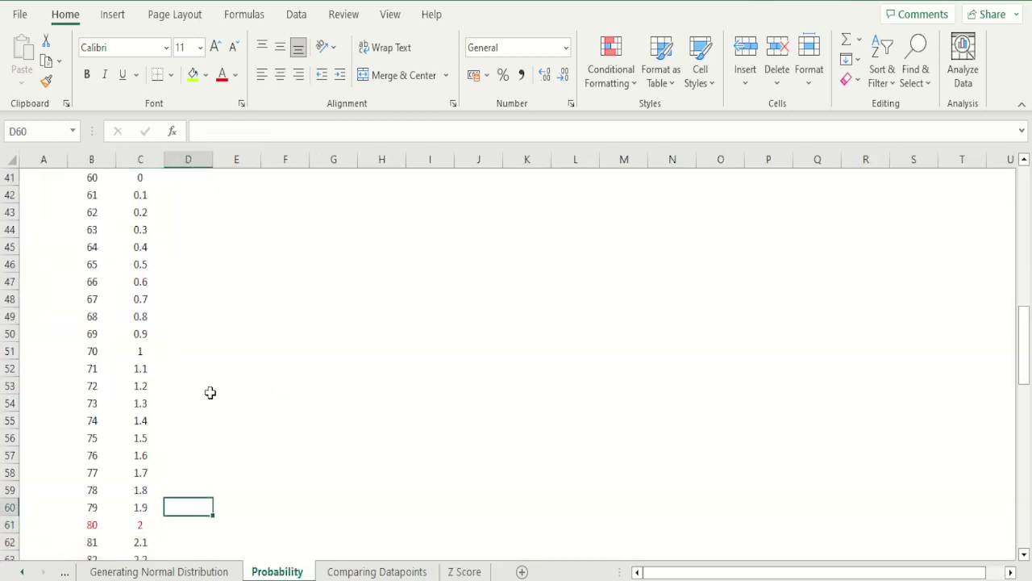
pyautogui.press('Up')
pyautogui.press('Up')
pyautogui.press('Up')
pyautogui.press('Up')
pyautogui.press('Up')
pyautogui.press('Up')
pyautogui.press('Up')
pyautogui.press('Up')
pyautogui.press('Up')
pyautogui.press('Up')
pyautogui.press('Up')
pyautogui.press('Up')
pyautogui.press('Up')
pyautogui.press('Up')
pyautogui.press('Up')
pyautogui.press('Up')
pyautogui.press('Up')
pyautogui.press('Up')
pyautogui.press('Up')
pyautogui.press('Up')
pyautogui.press('Up')
pyautogui.press('Up')
pyautogui.press('Up')
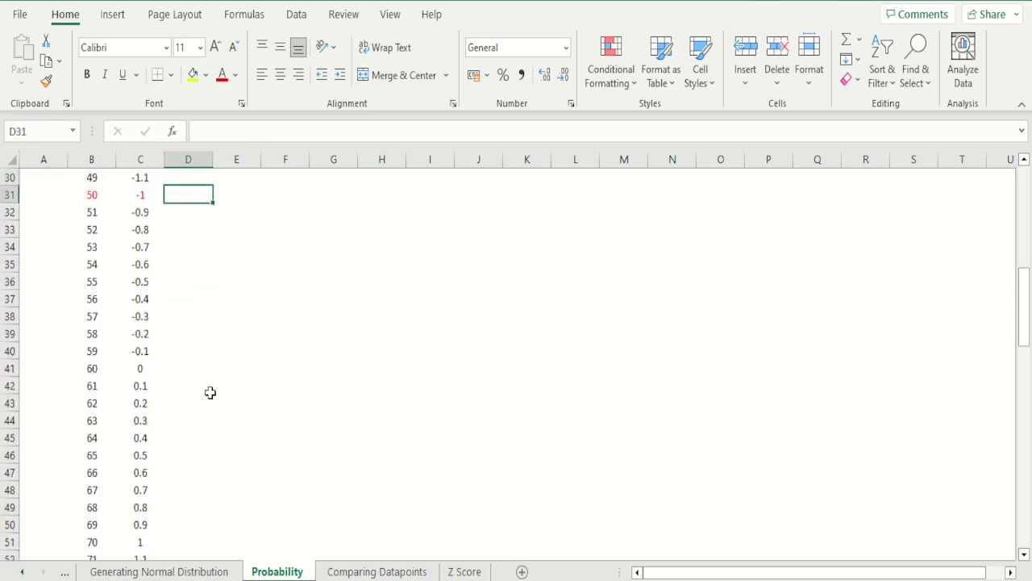
pyautogui.write('.1')
pyautogui.write('5')
pyautogui.press('BackSpace')
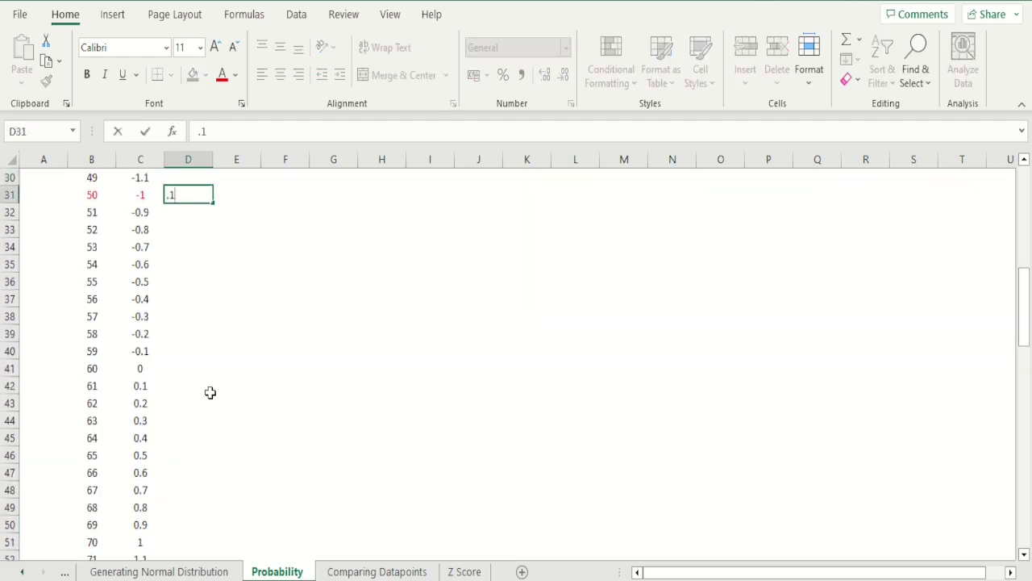
pyautogui.write('5866')
pyautogui.press('Return')
# Step: Look up the probability for a z-score of 2 on the Z Score sheet and enter .97725 in D61 of the Probability sheet
pyautogui.press('Down')
pyautogui.press('Down')
pyautogui.press('Down')
pyautogui.press('Down')
pyautogui.press('Down')
pyautogui.press('Down')
pyautogui.press('Down')
pyautogui.press('Down')
pyautogui.press('Down')
pyautogui.press('Down')
pyautogui.press('Down')
pyautogui.press('Down')
pyautogui.press('Down')
pyautogui.press('Down')
pyautogui.press('Down')
pyautogui.press('Down')
pyautogui.press('Down')
pyautogui.press('Down')
pyautogui.press('Down')
pyautogui.press('Down')
pyautogui.press('Down')
pyautogui.press('Down')
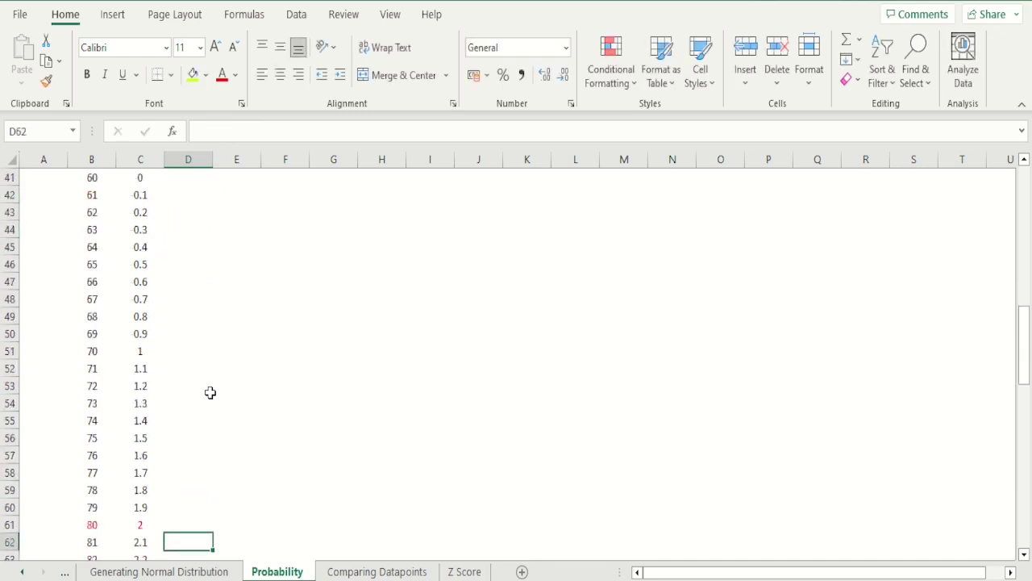
pyautogui.press('Left')
pyautogui.press('Left')
pyautogui.press('Right')
pyautogui.press('Right')
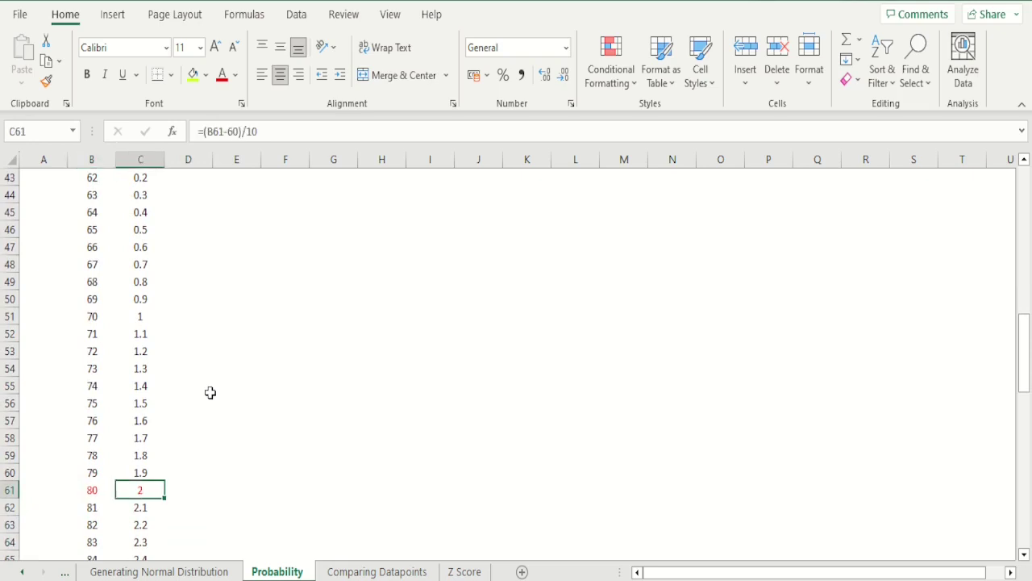
pyautogui.click(474, 571)
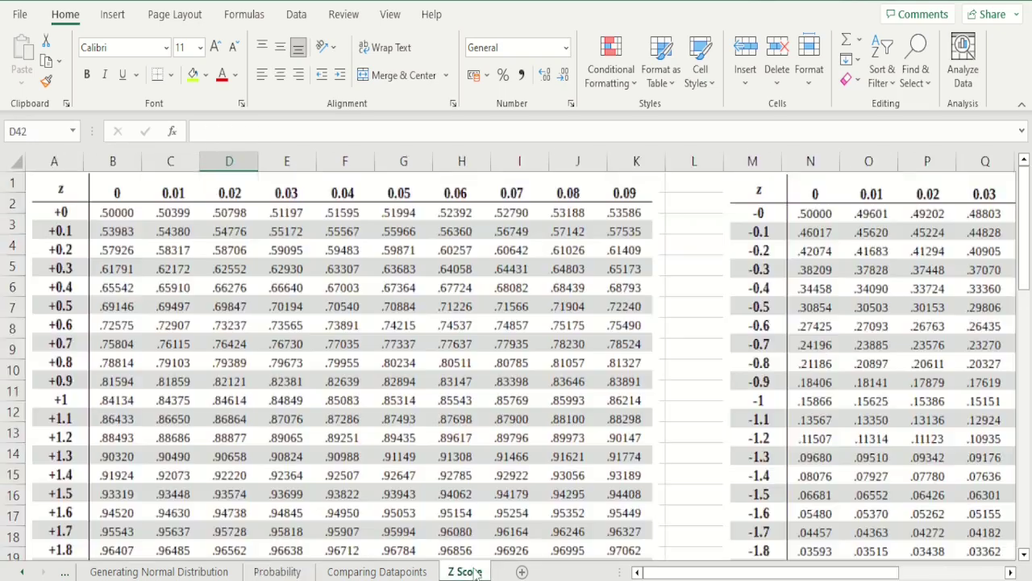
pyautogui.click(1024, 554)
pyautogui.click(1023, 554)
pyautogui.click(1023, 554)
pyautogui.click(1023, 554)
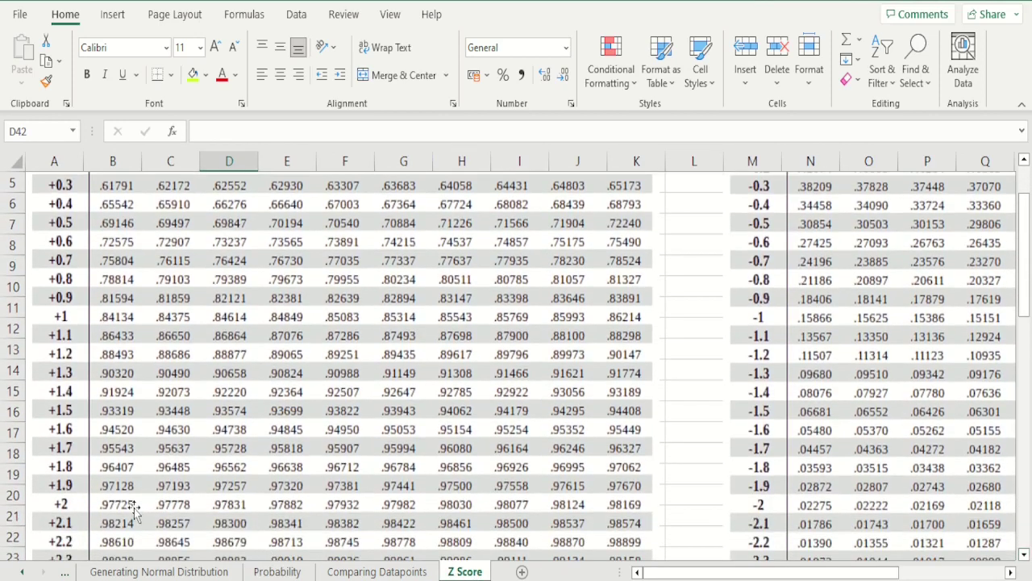
pyautogui.click(277, 572)
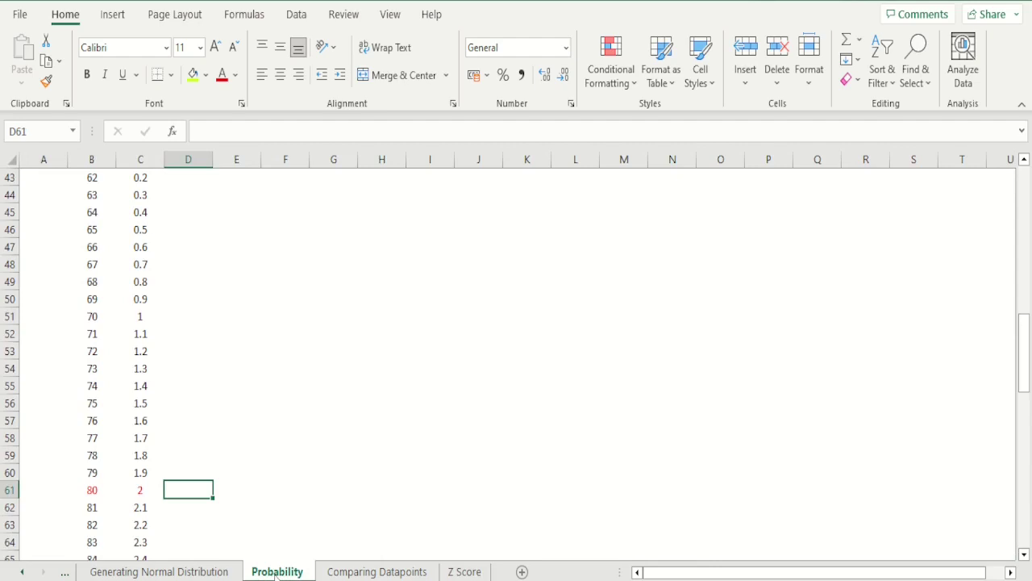
pyautogui.write('.977')
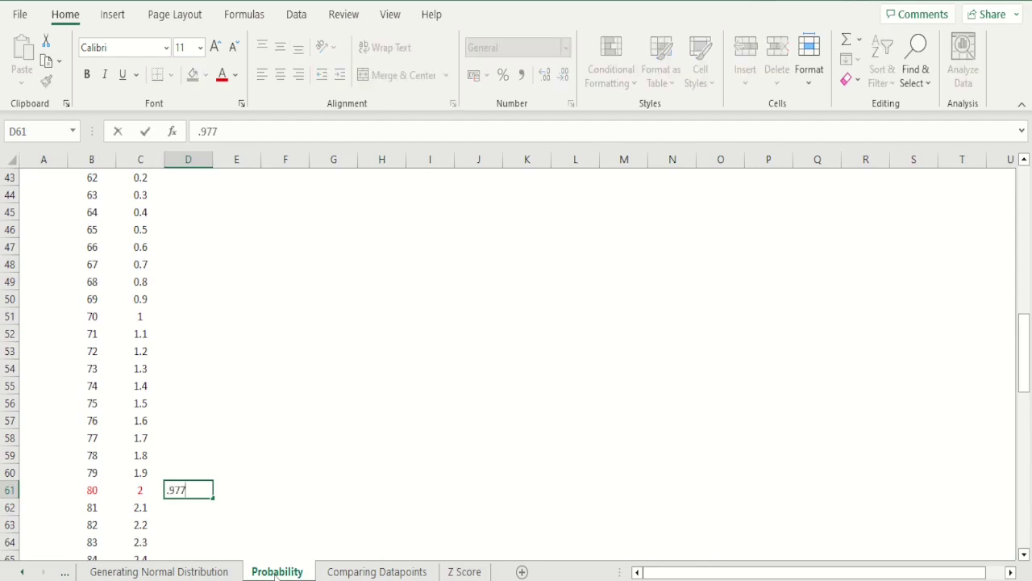
pyautogui.write('25')
pyautogui.press('Return')
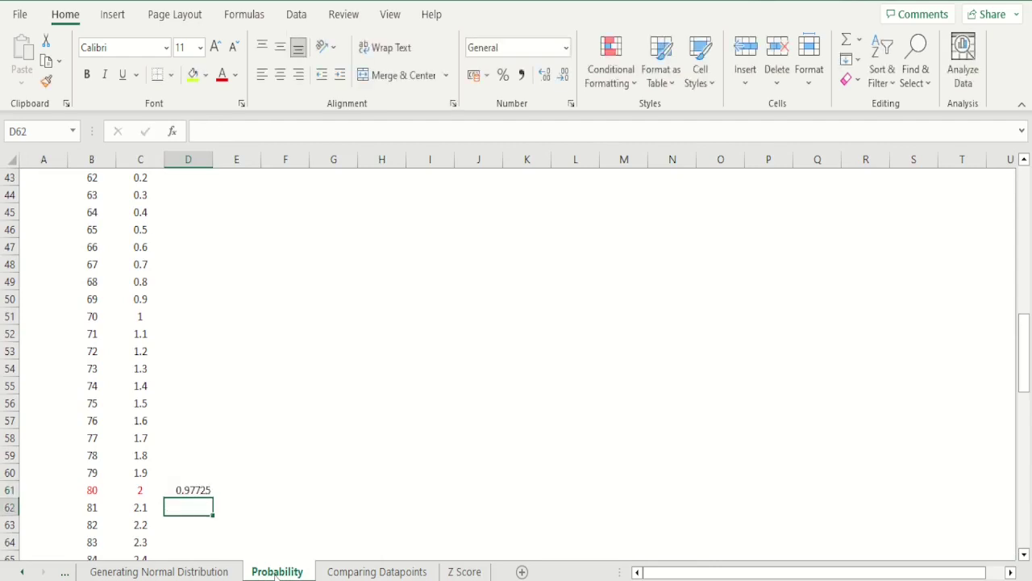
# Step: Go back up column D from the score of 80 to review the probability entered in D31 for the score of 50
pyautogui.press('Up')
pyautogui.press('Up')
pyautogui.press('Up')
pyautogui.press('Up')
pyautogui.press('Up')
pyautogui.press('Up')
pyautogui.press('Up')
pyautogui.press('Up')
pyautogui.press('Up')
pyautogui.press('Up')
pyautogui.press('Up')
pyautogui.press('Up')
pyautogui.press('Up')
pyautogui.press('Up')
pyautogui.press('Up')
pyautogui.press('Up')
pyautogui.press('Up')
pyautogui.press('Up')
pyautogui.press('Up')
pyautogui.press('Up')
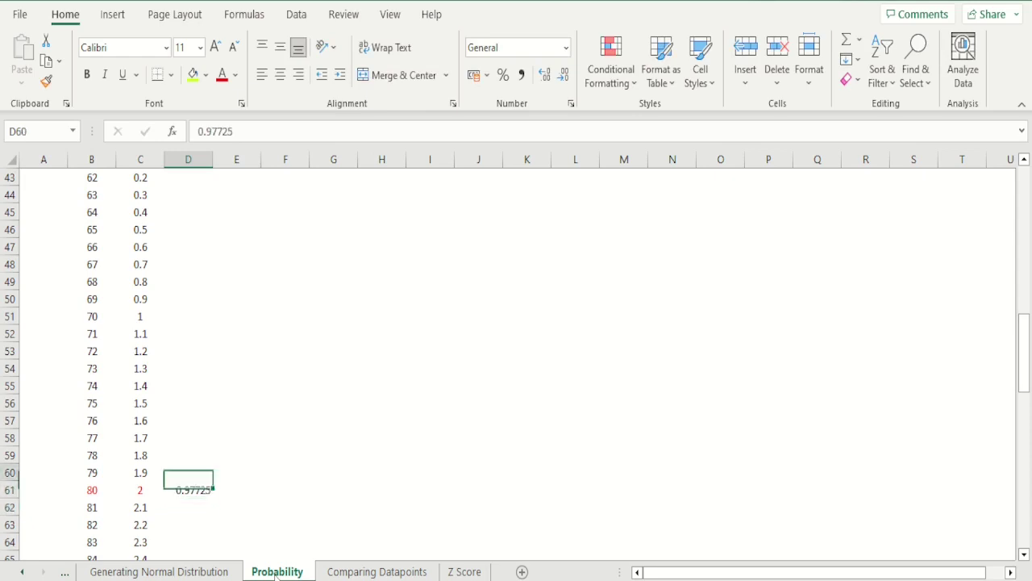
pyautogui.press('Up')
pyautogui.press('Up')
pyautogui.press('Up')
pyautogui.press('Up')
pyautogui.press('Up')
pyautogui.press('Up')
pyautogui.press('Up')
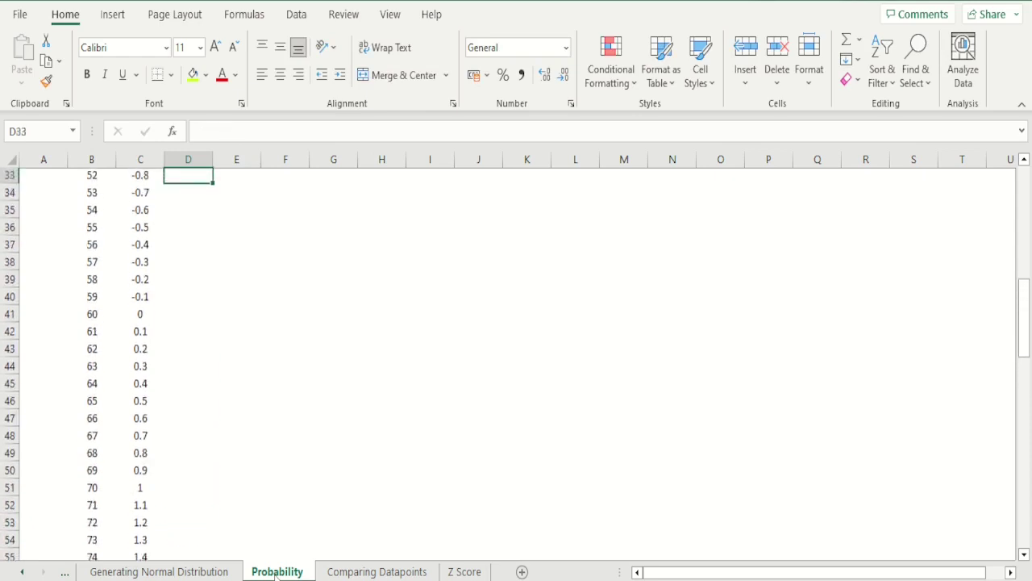
pyautogui.press('Down')
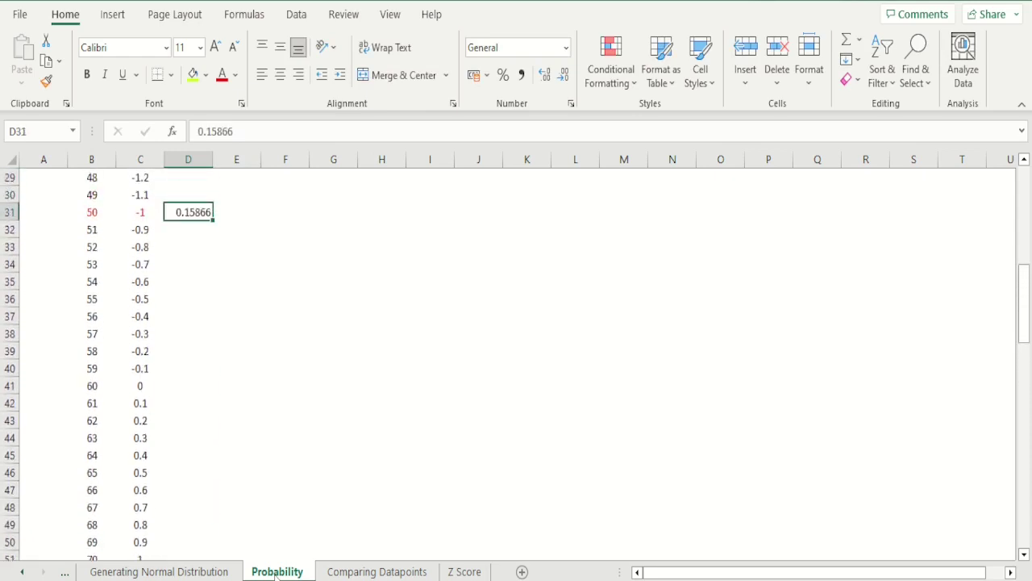
# Step: Calculate the share of students scoring between 50 and 80 in F8, below the question, with the formula =D61-D31
pyautogui.press('Up')
pyautogui.press('Up')
pyautogui.press('Up')
pyautogui.press('Up')
pyautogui.press('Up')
pyautogui.press('Up')
pyautogui.press('Up')
pyautogui.press('Up')
pyautogui.press('Up')
pyautogui.press('Up')
pyautogui.press('Up')
pyautogui.press('Up')
pyautogui.press('Up')
pyautogui.press('Up')
pyautogui.press('Up')
pyautogui.press('Up')
pyautogui.press('Up')
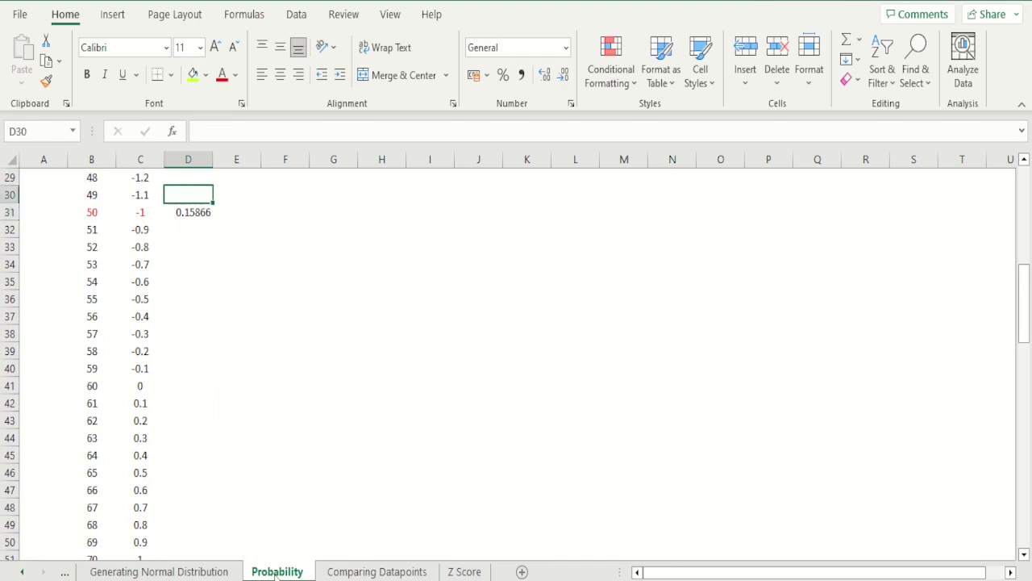
pyautogui.press('Up')
pyautogui.press('Up')
pyautogui.press('Up')
pyautogui.press('Up')
pyautogui.press('Up')
pyautogui.press('Up')
pyautogui.press('Up')
pyautogui.press('Up')
pyautogui.press('Up')
pyautogui.press('Up')
pyautogui.press('Up')
pyautogui.press('Up')
pyautogui.press('Up')
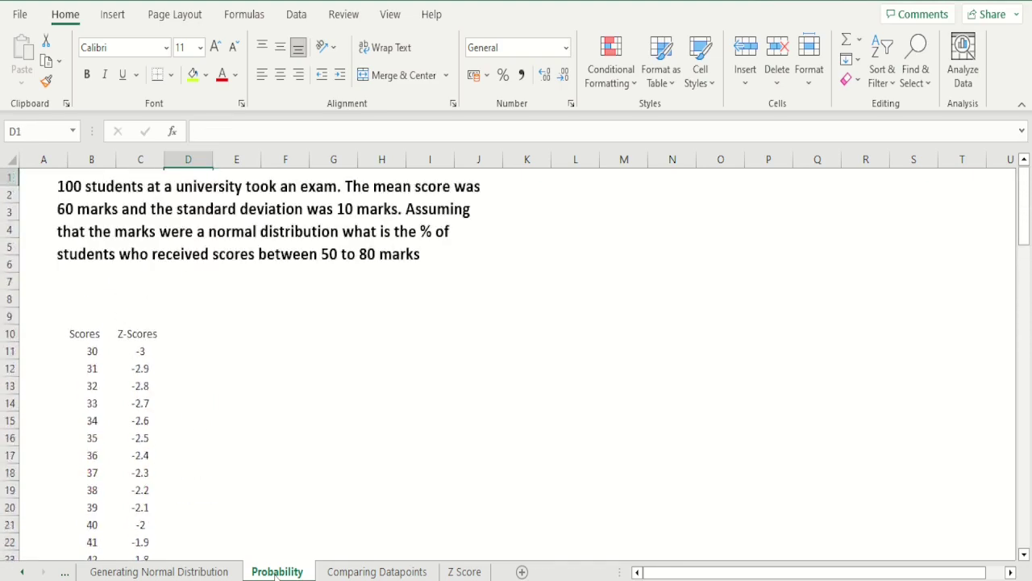
pyautogui.press('Down')
pyautogui.press('Down')
pyautogui.press('Down')
pyautogui.press('Down')
pyautogui.press('Down')
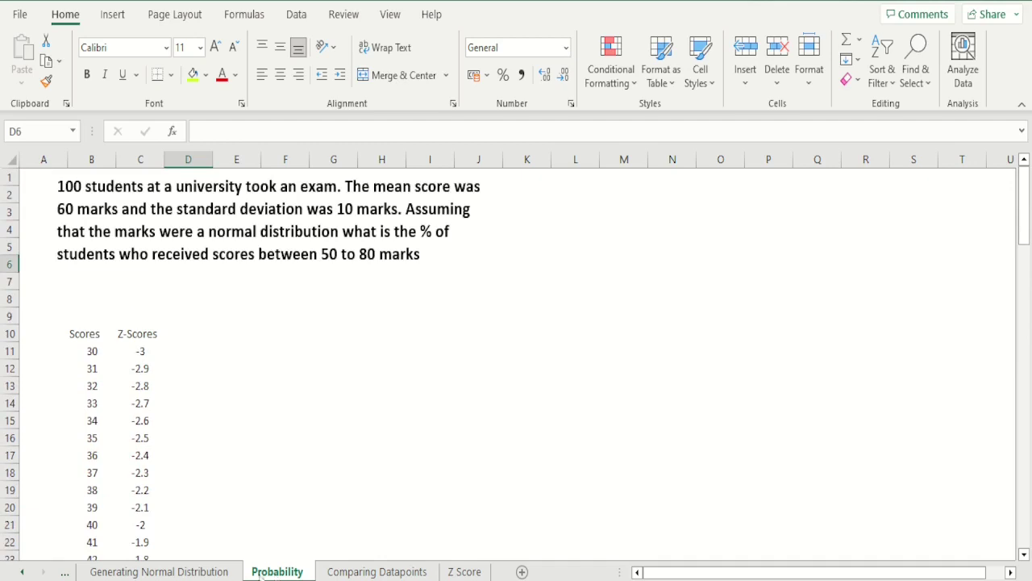
pyautogui.click(267, 300)
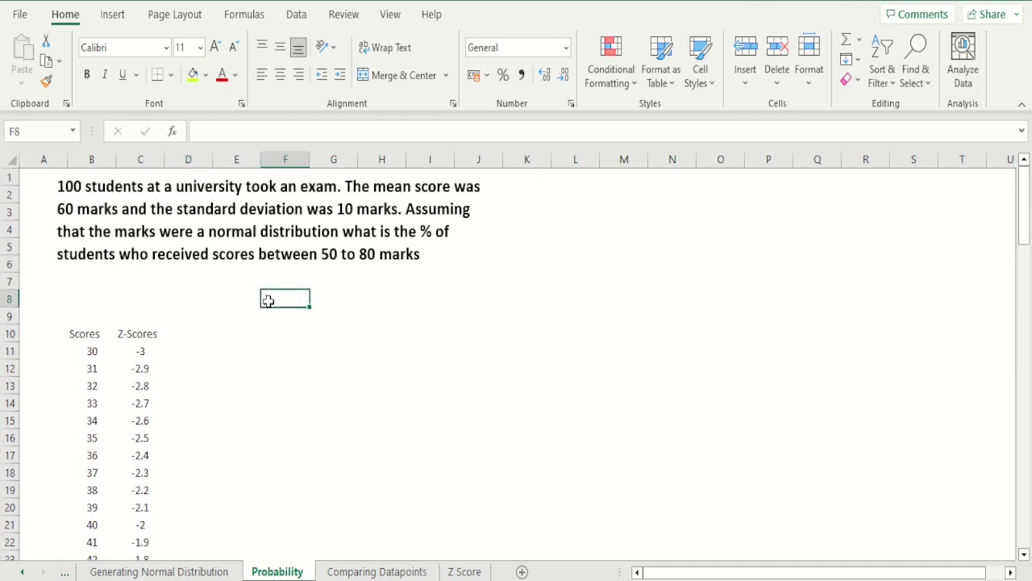
pyautogui.write('=')
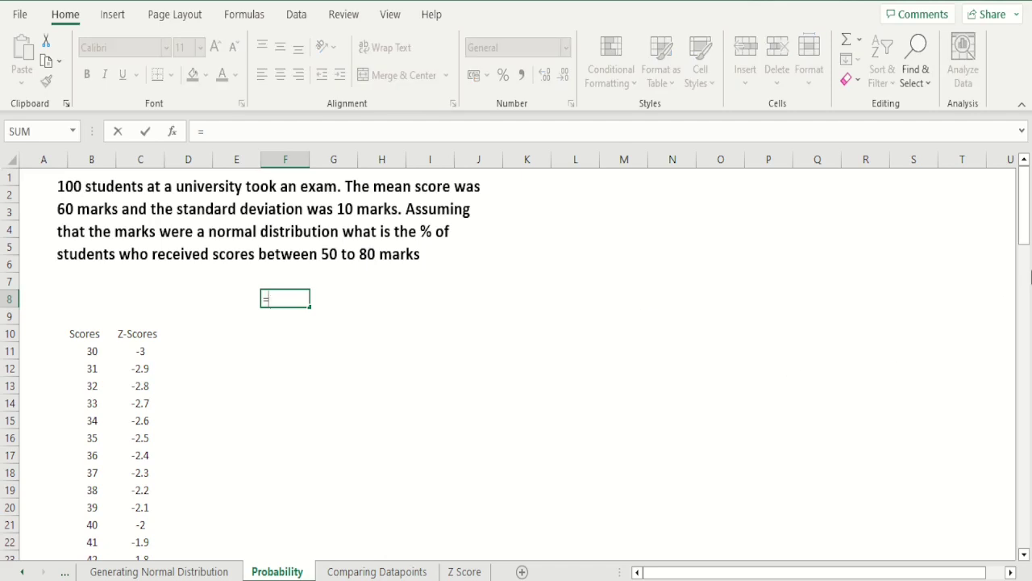
pyautogui.moveTo(1027, 244); pyautogui.dragTo(1028, 435)
pyautogui.click(200, 258)
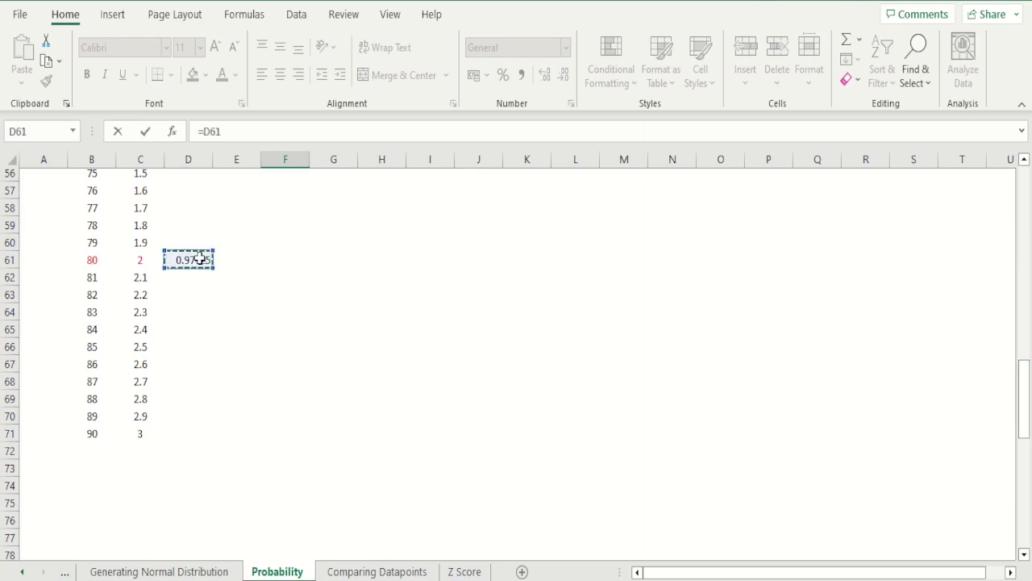
pyautogui.write('-')
pyautogui.moveTo(1026, 421); pyautogui.dragTo(1023, 313)
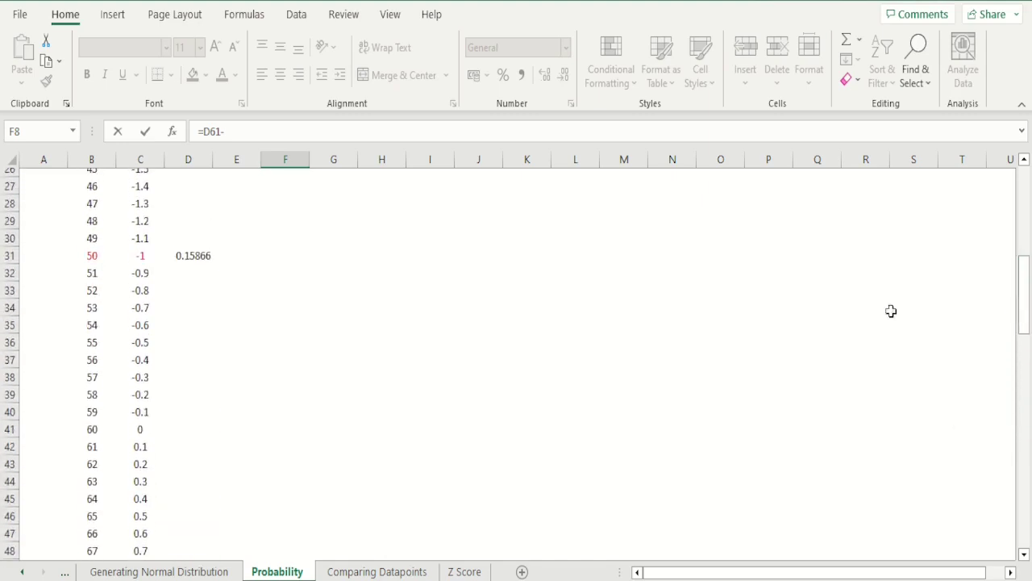
pyautogui.click(201, 254)
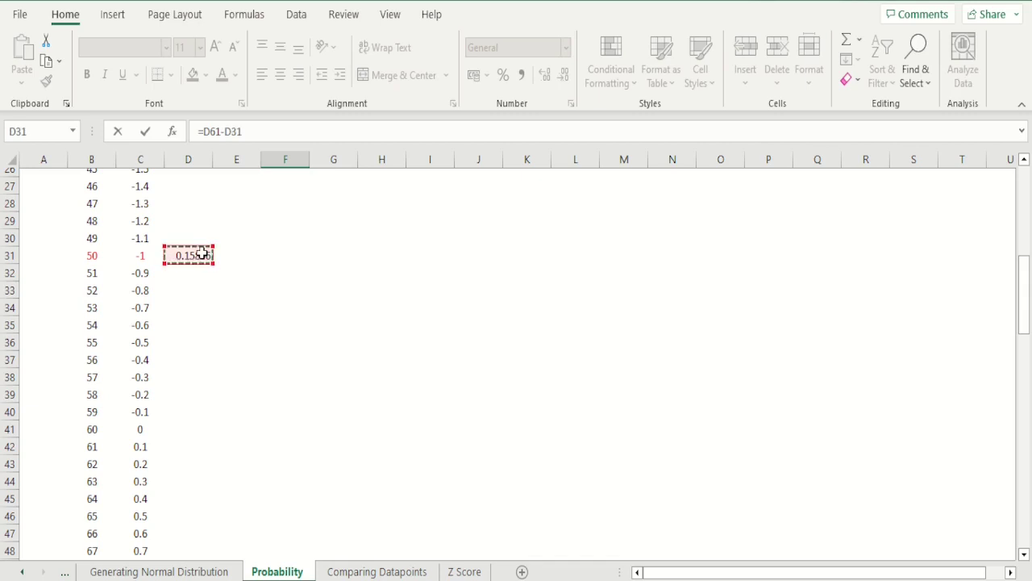
pyautogui.press('Return')
pyautogui.press('Up')
pyautogui.scroll(1, 201, 253)
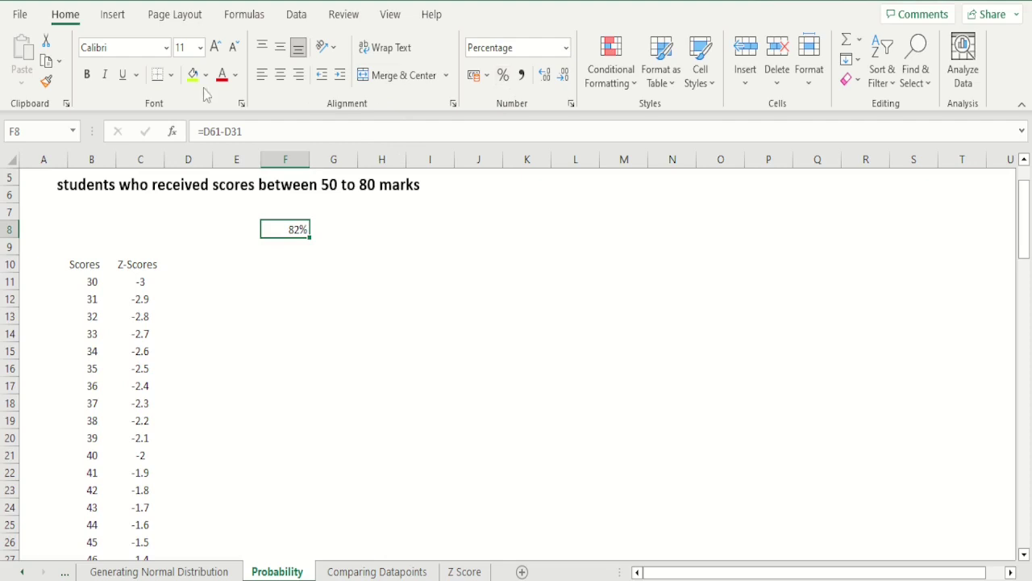
# Step: Center the result in F8 and show it with two decimal places
pyautogui.click(280, 74)
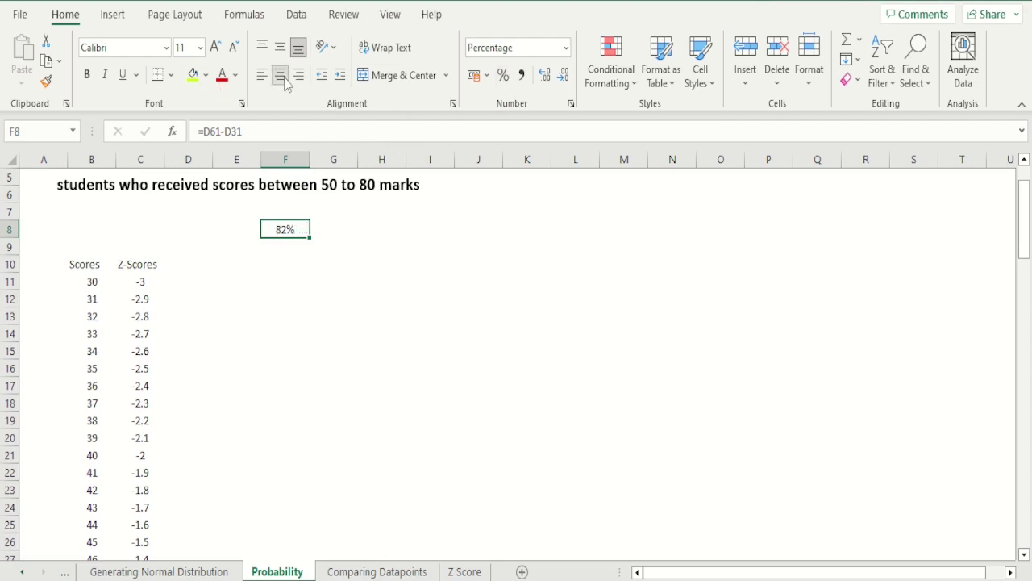
pyautogui.click(548, 79)
pyautogui.click(547, 80)
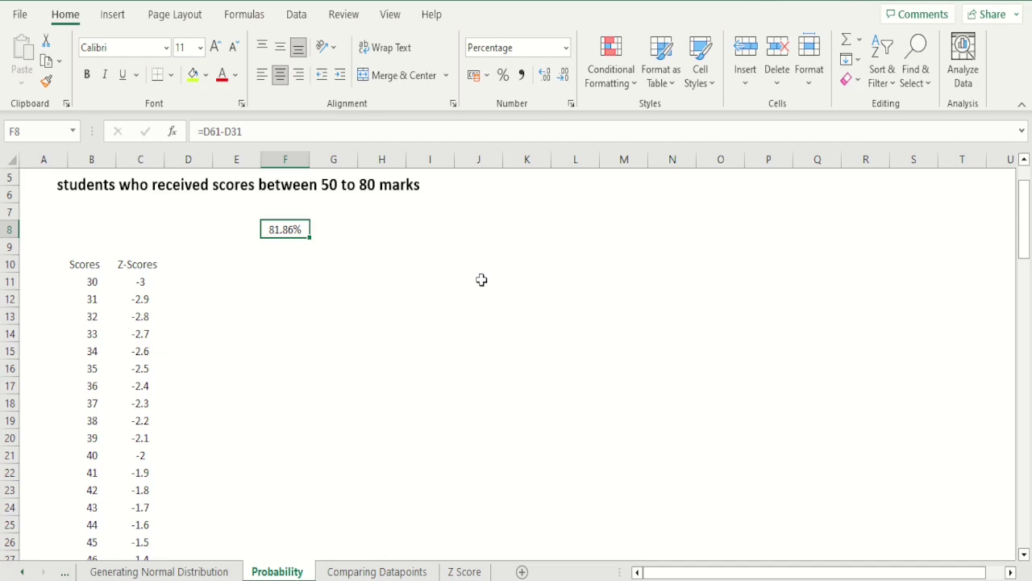
# Step: Move the probability for the score of 50 from D31 to E31, leaving column D free
pyautogui.click(145, 264)
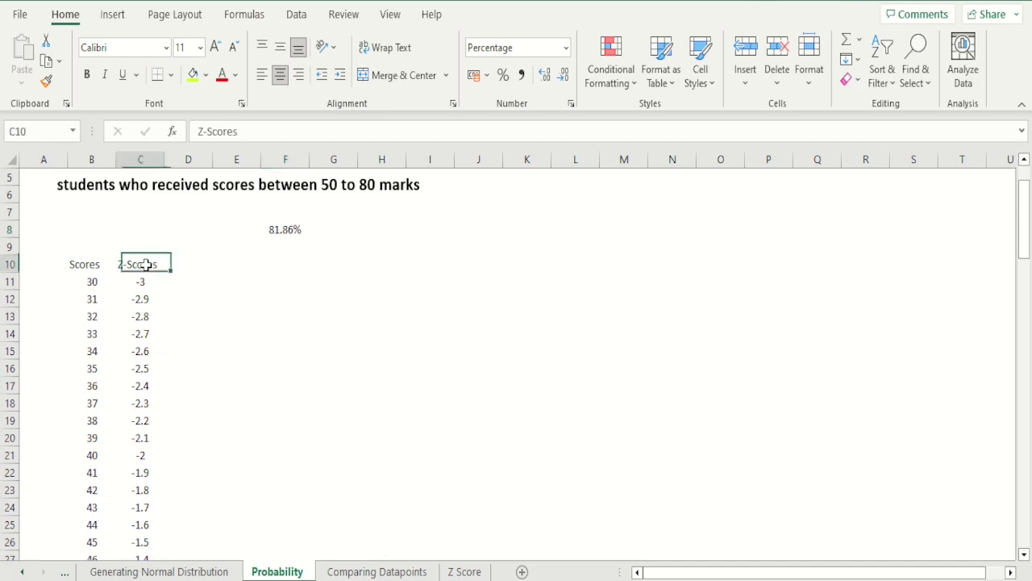
pyautogui.press('Right')
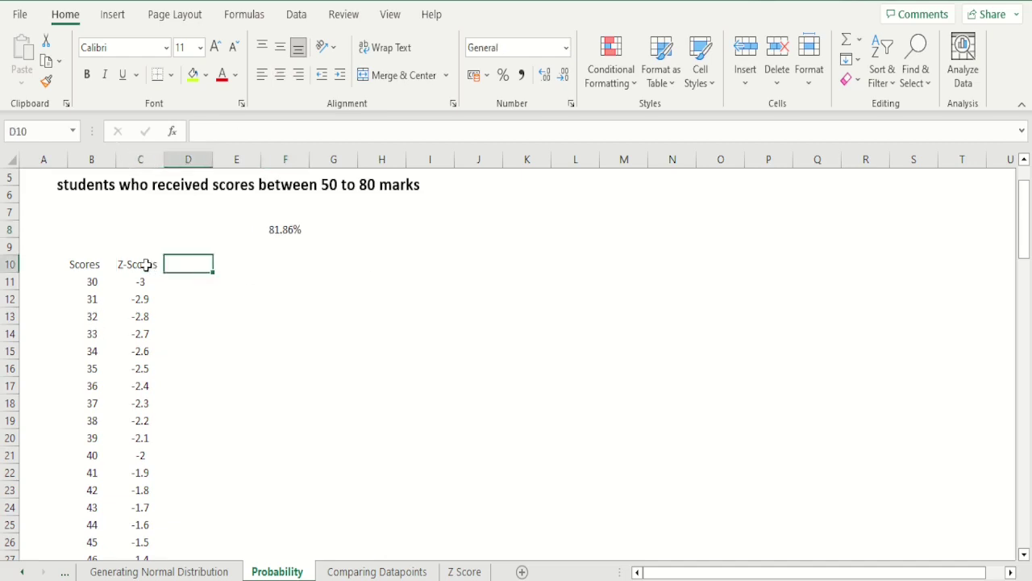
pyautogui.press('Down')
pyautogui.press('Up')
pyautogui.press('Up')
pyautogui.press('Right')
pyautogui.press('Right')
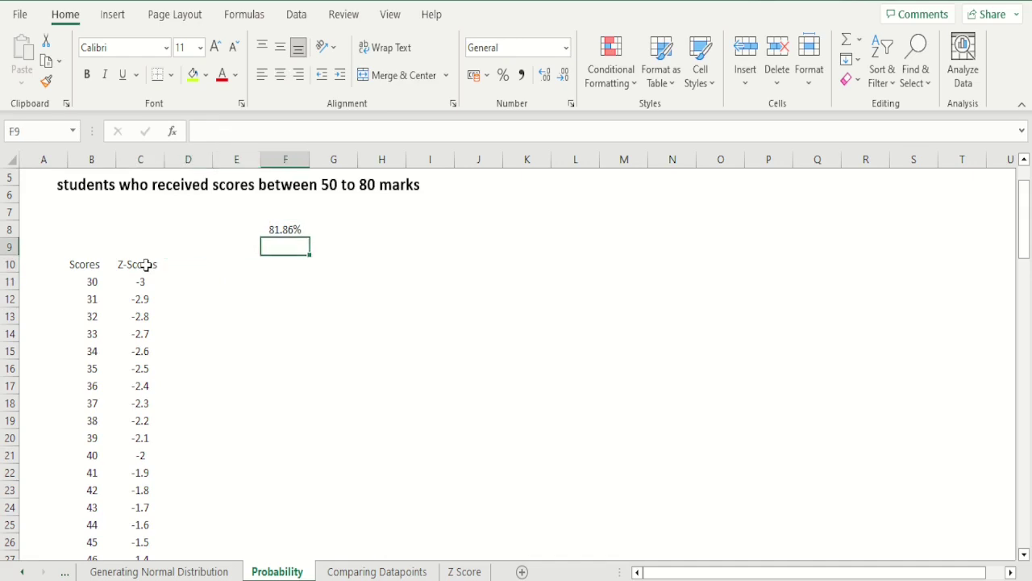
pyautogui.press('Left')
pyautogui.press('Down')
pyautogui.press('Down')
pyautogui.press('Down')
pyautogui.press('Down')
pyautogui.press('Down')
pyautogui.press('Down')
pyautogui.press('Down')
pyautogui.press('Down')
pyautogui.press('Down')
pyautogui.press('Down')
pyautogui.press('Down')
pyautogui.press('Down')
pyautogui.press('Down')
pyautogui.press('Down')
pyautogui.press('Down')
pyautogui.press('Down')
pyautogui.press('Down')
pyautogui.press('Down')
pyautogui.press('Down')
pyautogui.press('Down')
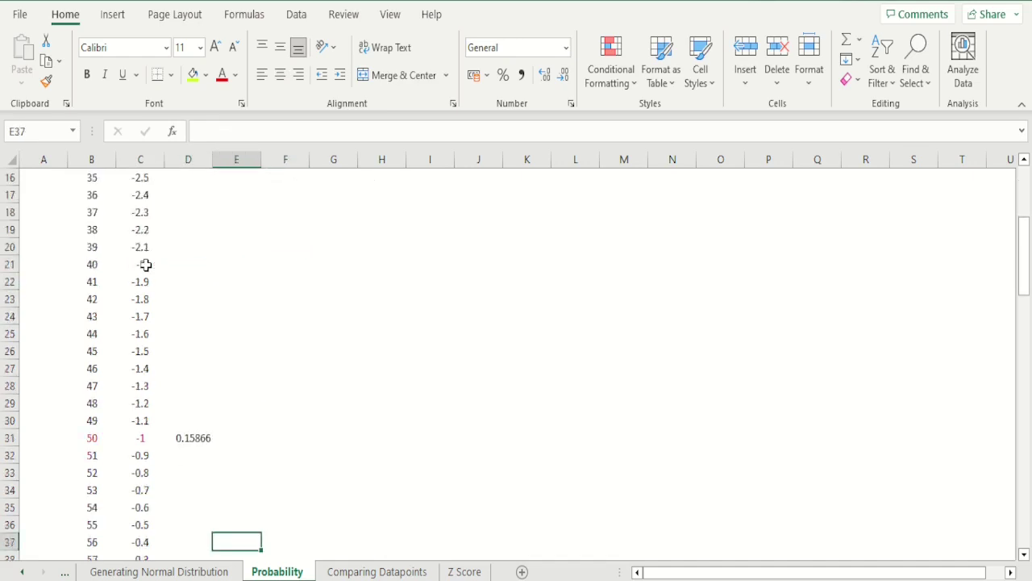
pyautogui.press('Down')
pyautogui.press('Down')
pyautogui.press('Down')
pyautogui.press('Up')
pyautogui.press('Up')
pyautogui.press('Up')
pyautogui.press('Up')
pyautogui.press('Up')
pyautogui.press('Left')
pyautogui.press('Up')
pyautogui.press('Up')
pyautogui.press('Up')
pyautogui.press('Up')
pyautogui.press('Up')
pyautogui.press('Up')
pyautogui.press('Up')
pyautogui.press('Up')
pyautogui.press('Down')
pyautogui.press('Down')
pyautogui.press('Down')
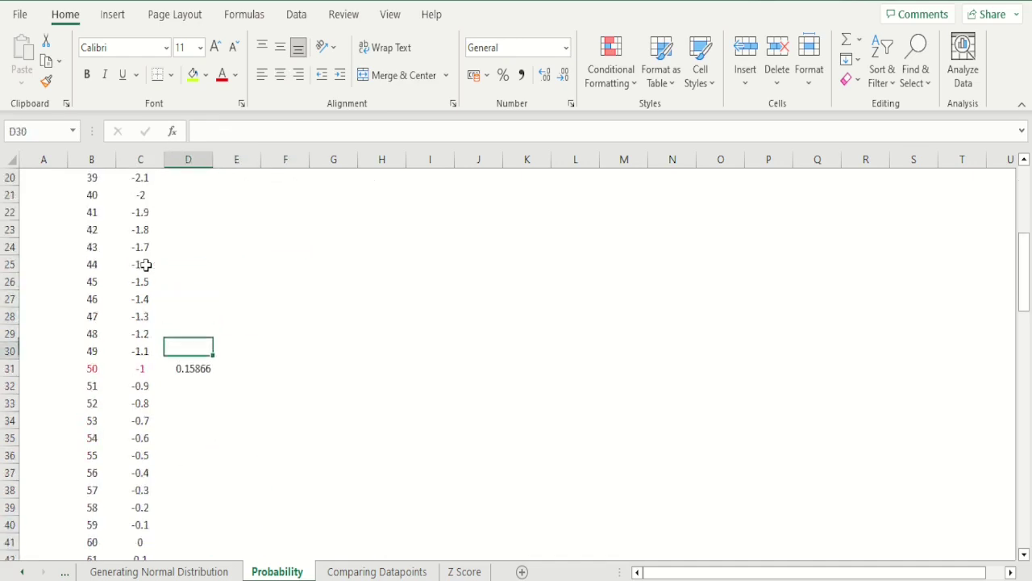
pyautogui.press('Down')
pyautogui.hotkey('ctrl', 'c')
pyautogui.press('Right')
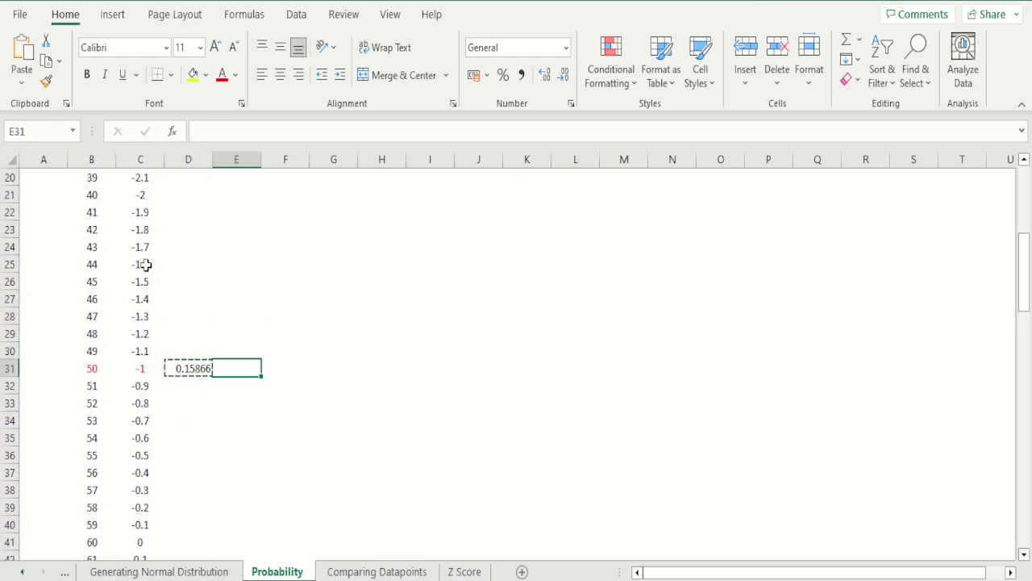
pyautogui.hotkey('ctrl', 'v')
# Step: Move the probability for the score of 80 from D61 to E61
pyautogui.press('Down')
pyautogui.press('Down')
pyautogui.press('Down')
pyautogui.press('Down')
pyautogui.press('Down')
pyautogui.press('Down')
pyautogui.press('Down')
pyautogui.press('Down')
pyautogui.press('Down')
pyautogui.press('Down')
pyautogui.press('Down')
pyautogui.press('Down')
pyautogui.press('Down')
pyautogui.press('Down')
pyautogui.press('Down')
pyautogui.press('Down')
pyautogui.press('Down')
pyautogui.press('Down')
pyautogui.press('Down')
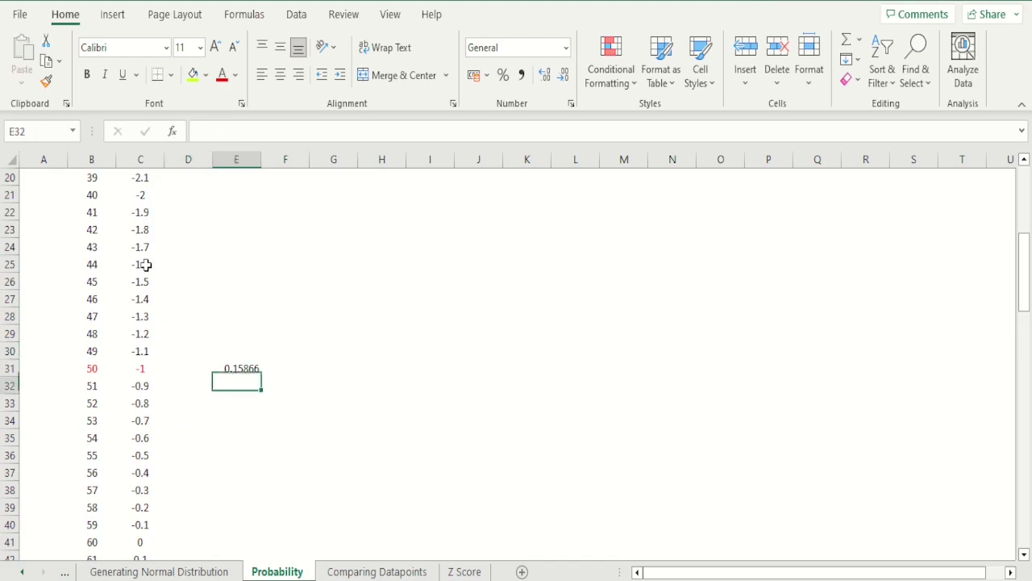
pyautogui.press('Down')
pyautogui.press('Down')
pyautogui.press('Down')
pyautogui.press('Down')
pyautogui.press('Down')
pyautogui.press('Down')
pyautogui.press('Down')
pyautogui.press('Down')
pyautogui.press('Down')
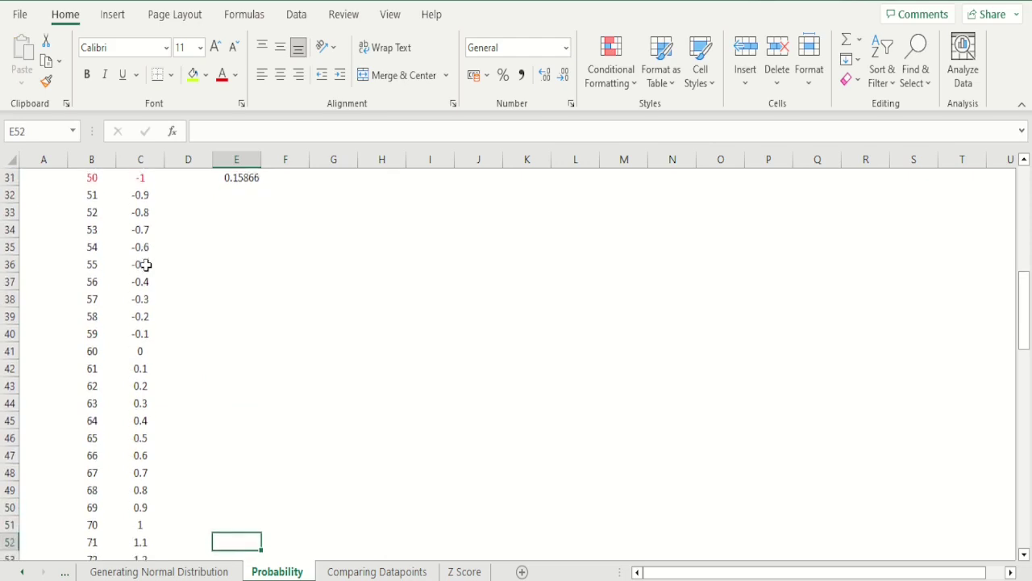
pyautogui.press('Down')
pyautogui.press('Down')
pyautogui.press('Down')
pyautogui.press('Down')
pyautogui.press('Down')
pyautogui.press('Down')
pyautogui.press('Down')
pyautogui.press('Down')
pyautogui.press('Down')
pyautogui.press('Down')
pyautogui.press('Up')
pyautogui.press('Up')
pyautogui.press('Up')
pyautogui.press('Up')
pyautogui.press('Up')
pyautogui.press('Up')
pyautogui.press('Up')
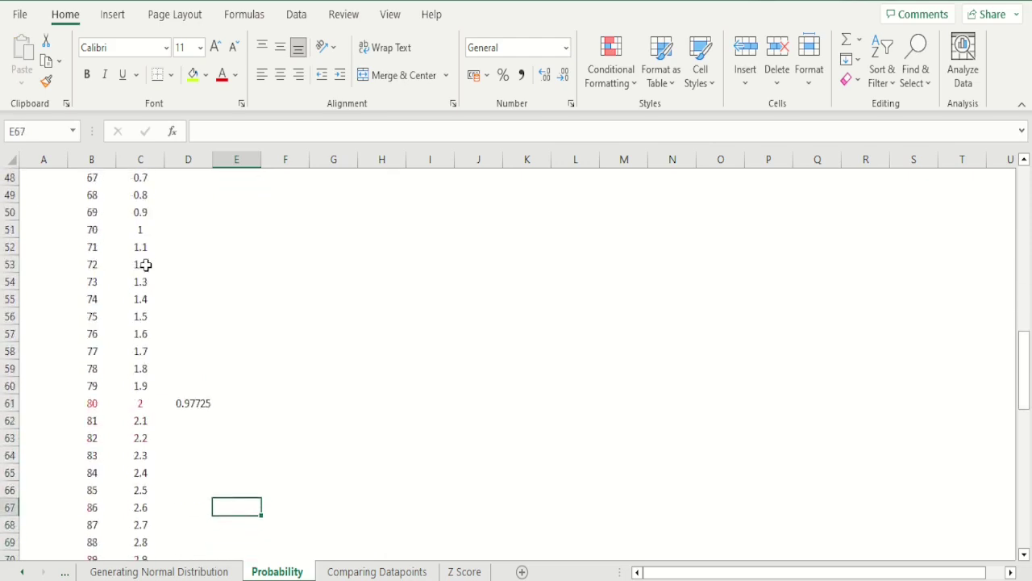
pyautogui.press('Left')
pyautogui.press('Up')
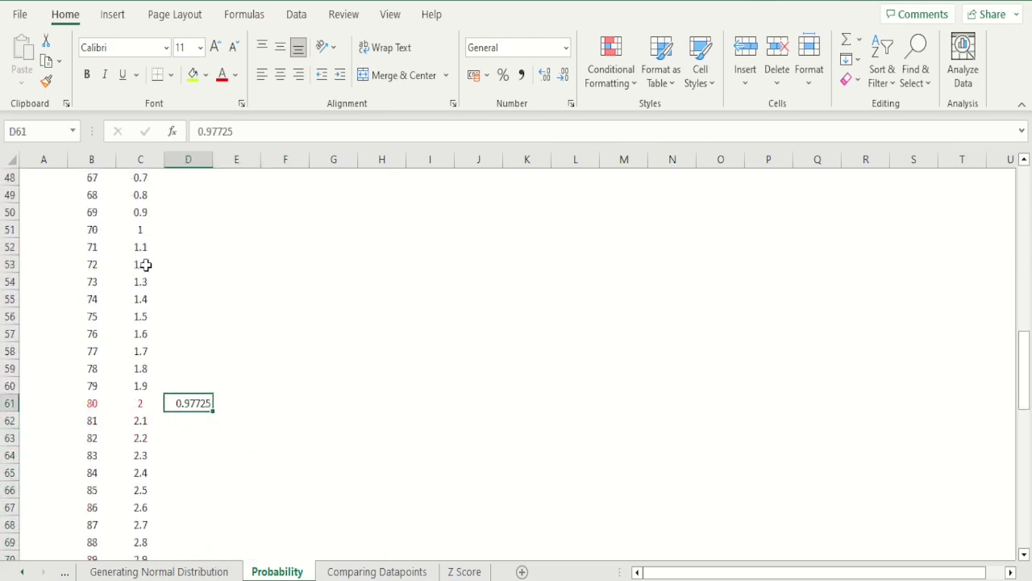
pyautogui.hotkey('ctrl', 'x')
pyautogui.press('Right')
pyautogui.hotkey('ctrl', 'v')
pyautogui.press('Left')
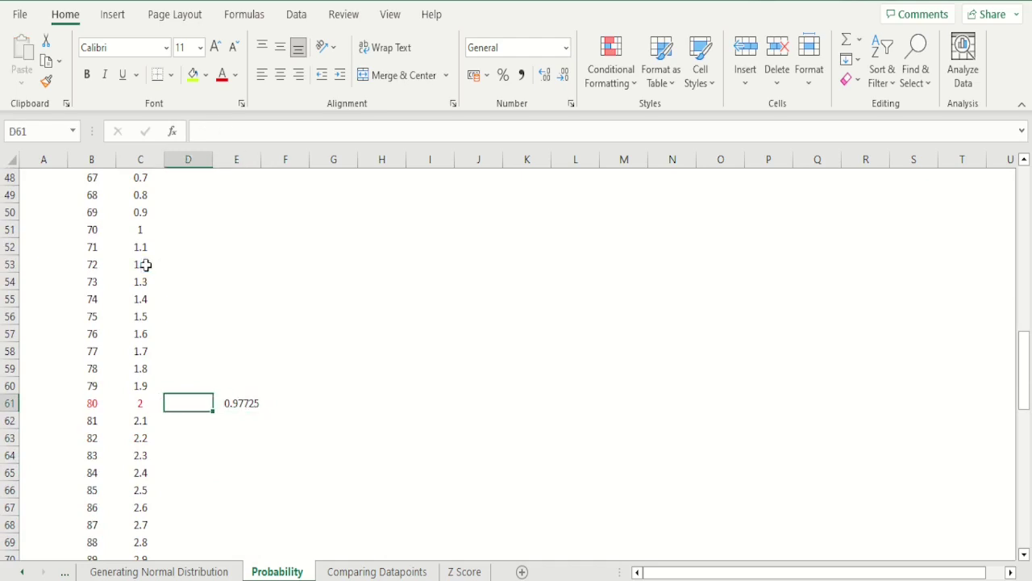
# Step: Add the header Prob in D10, beside the Z-Scores header
pyautogui.press('Left')
pyautogui.hotkey('ctrl', 'shift', 'Up')
pyautogui.hotkey('ctrl', 'Up')
pyautogui.press('Up')
pyautogui.press('Up')
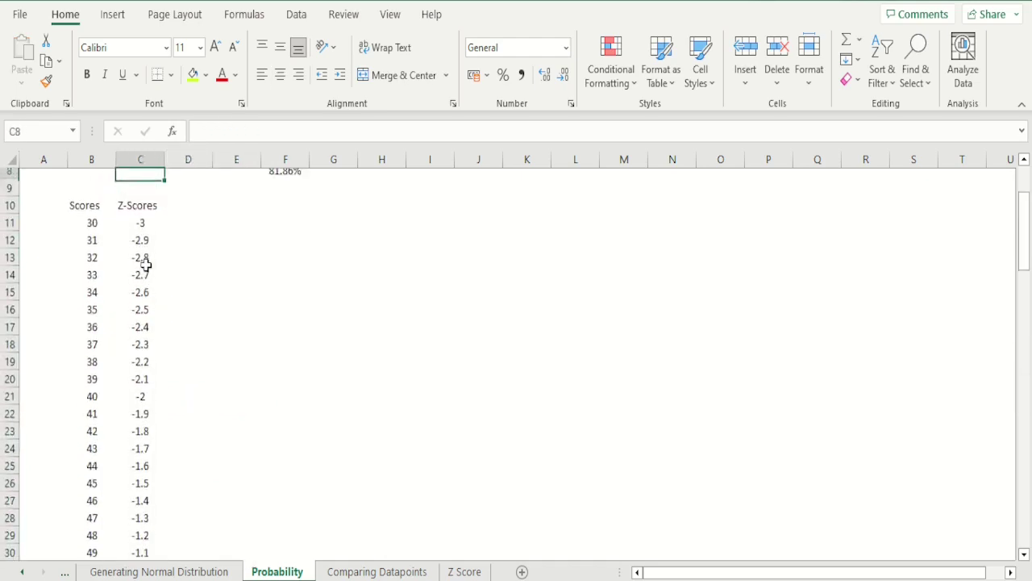
pyautogui.press('Down')
pyautogui.press('Down')
pyautogui.press('Right')
pyautogui.write('Prob')
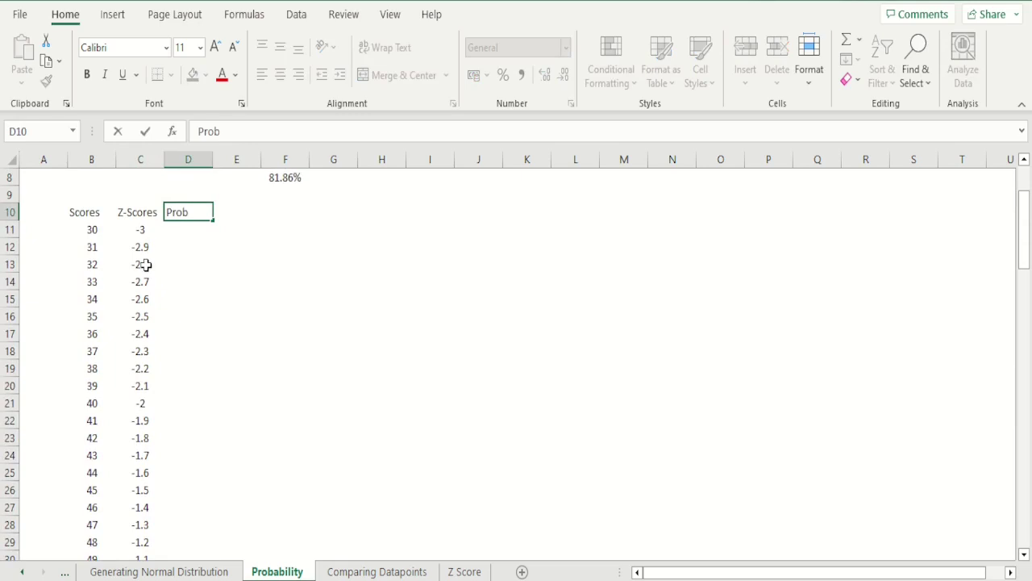
pyautogui.press('Return')
# Step: Calculate the normal probability density for the first z-score in D11 with the formula =NORM.DIST(C11,0,1,FALSE)
pyautogui.write('=')
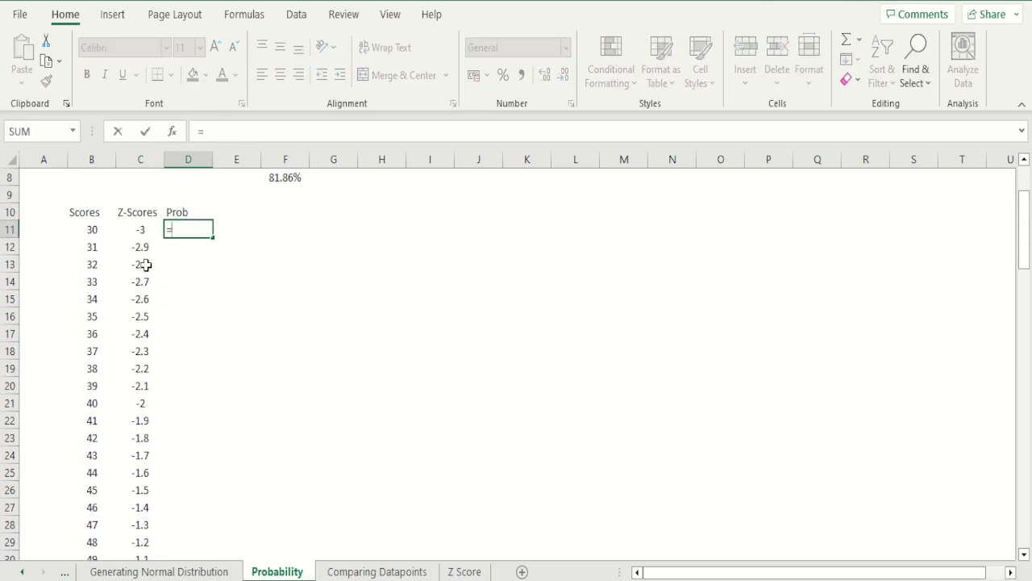
pyautogui.write('norm')
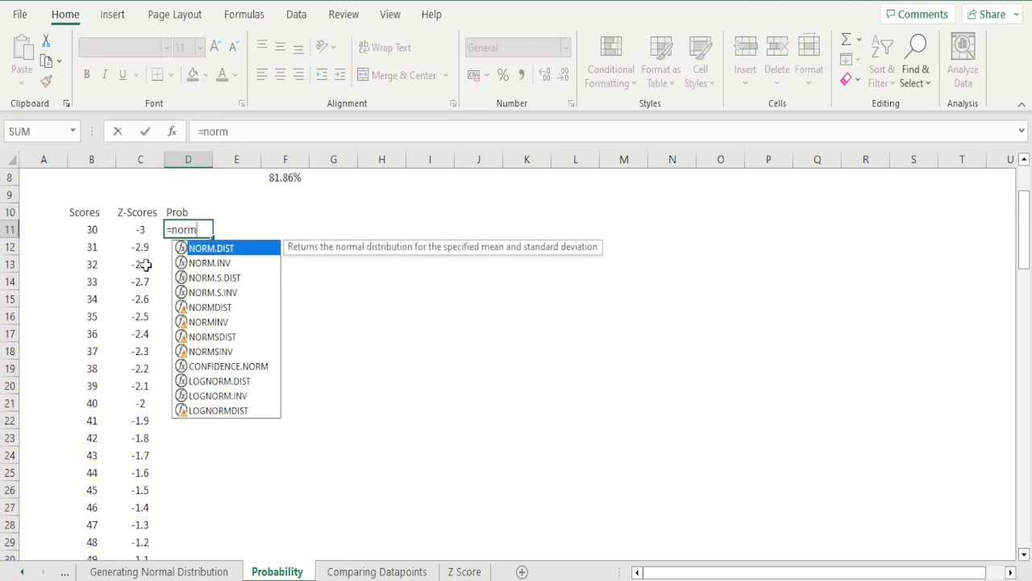
pyautogui.write('.dist')
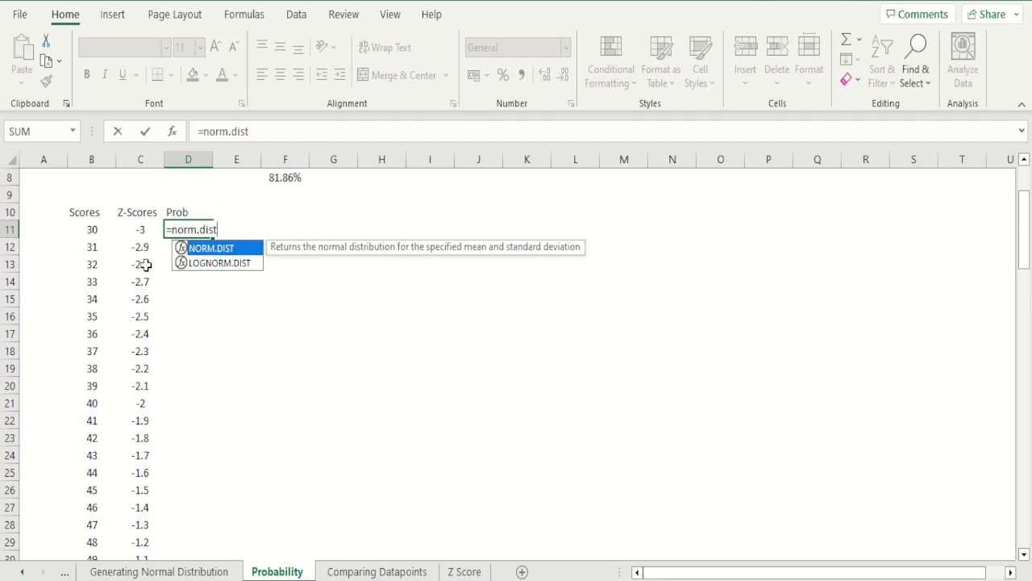
pyautogui.write('(')
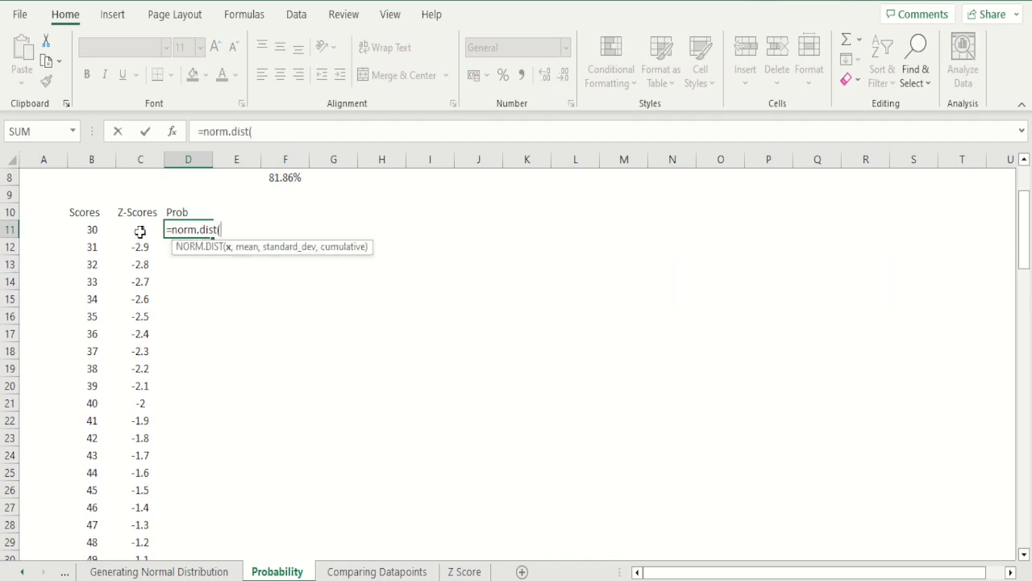
pyautogui.click(139, 232)
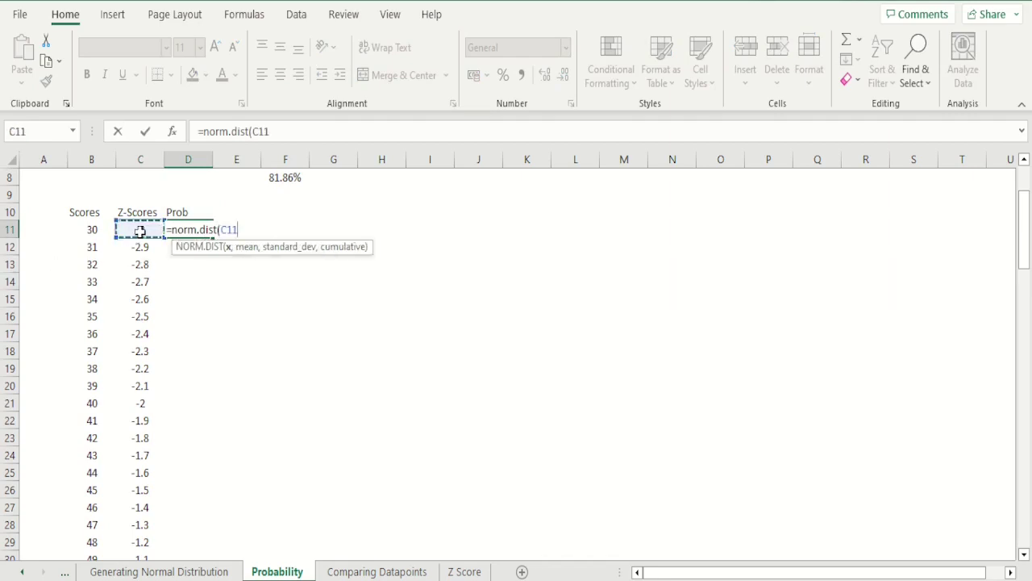
pyautogui.write(',0')
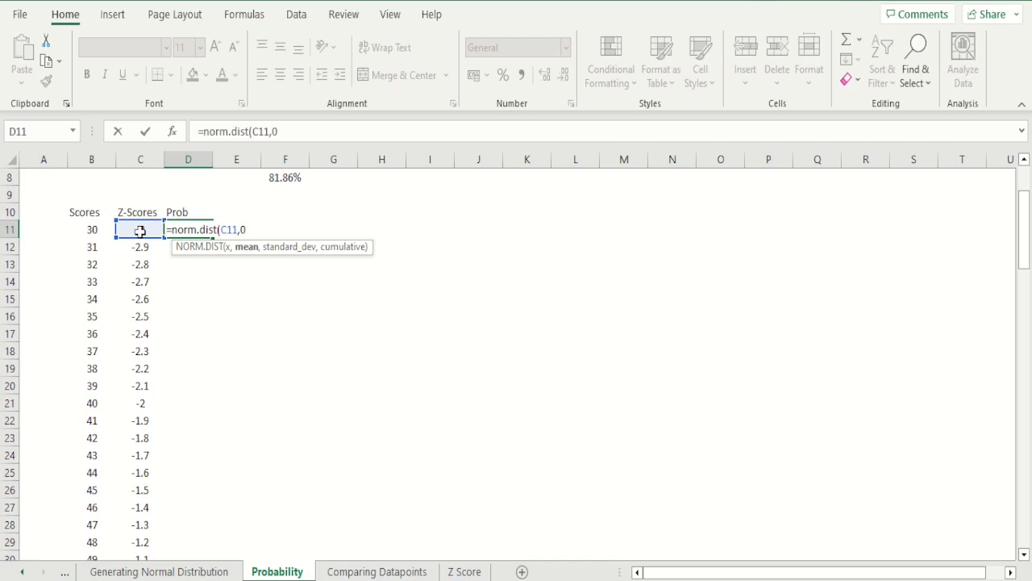
pyautogui.write(',1')
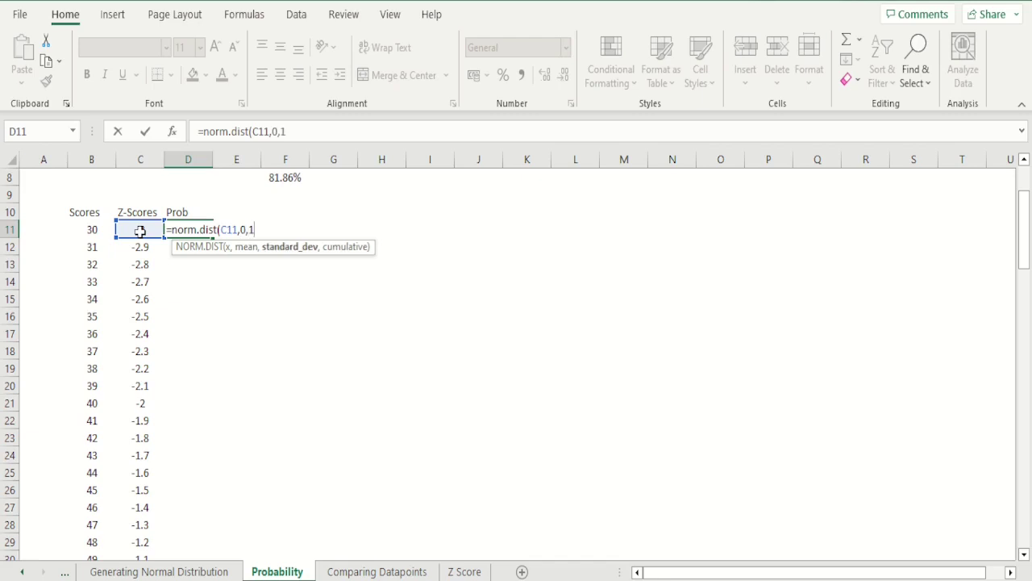
pyautogui.write(',false')
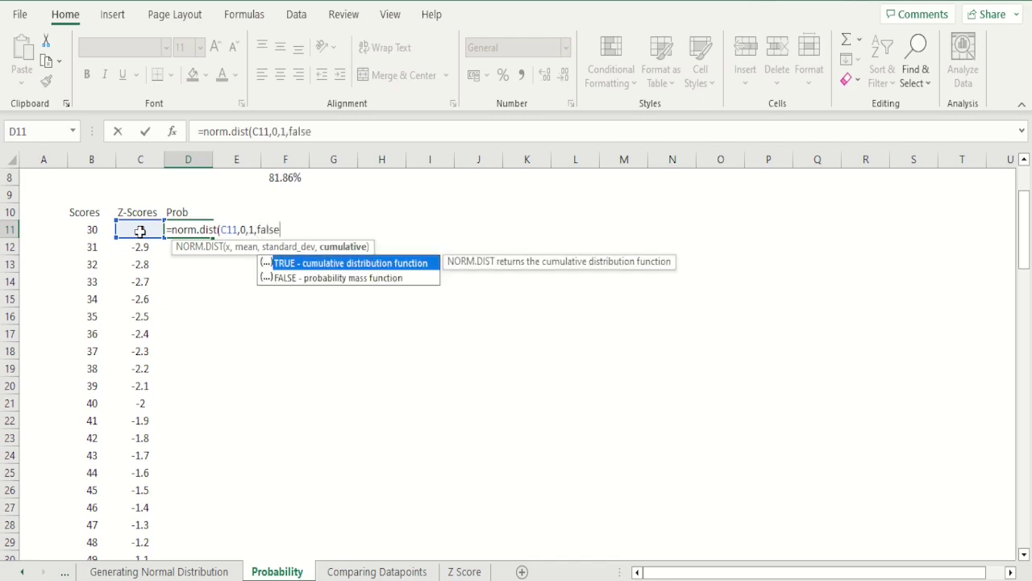
pyautogui.write(')')
pyautogui.press('Return')
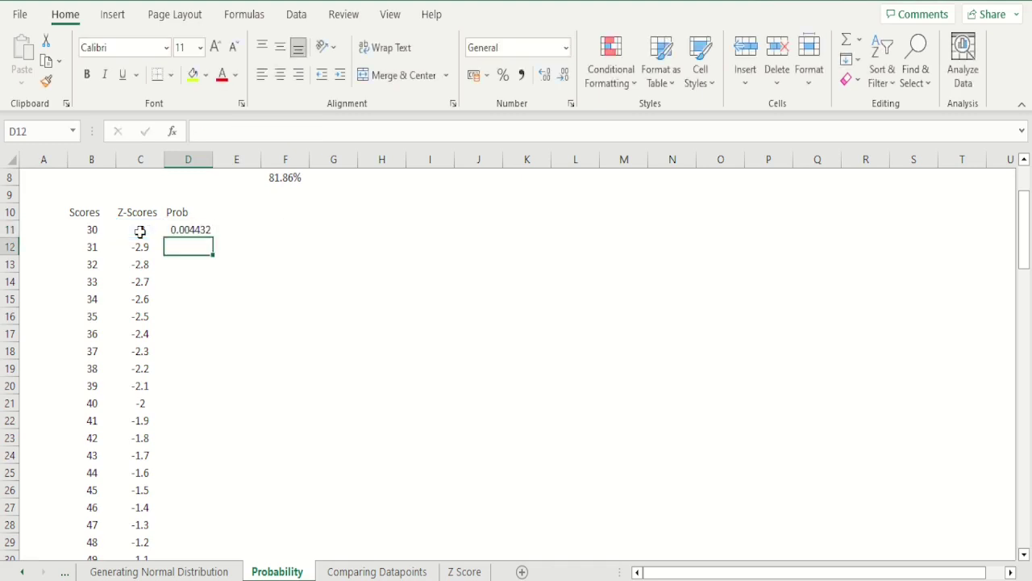
# Step: Fill the formula from D11 down to D71, covering every z-score in the table
pyautogui.press('Up')
pyautogui.click(140, 231)
pyautogui.hotkey('ctrl', 'Down')
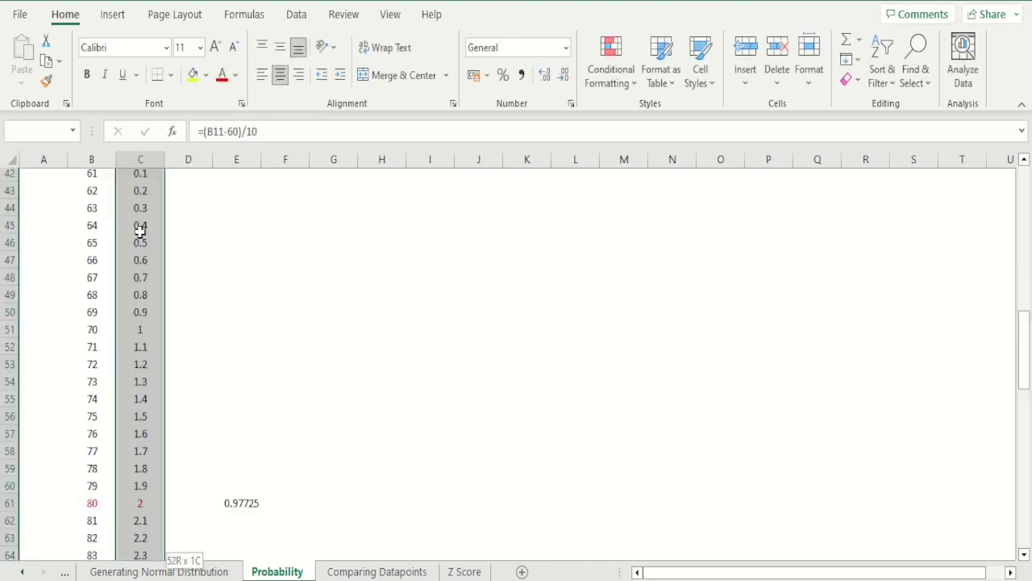
pyautogui.press('Right')
pyautogui.hotkey('ctrl', 'shift', 'Up')
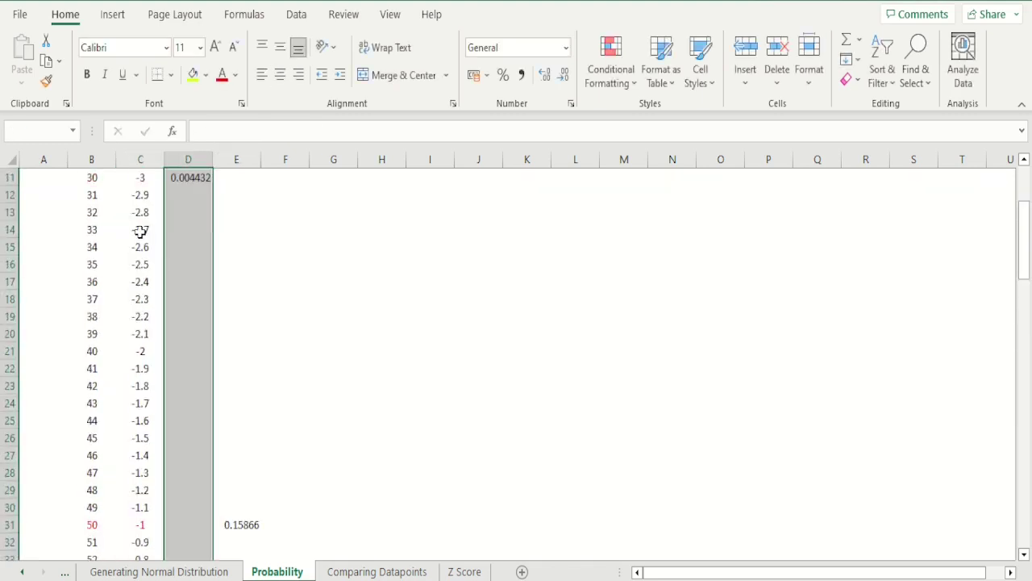
pyautogui.hotkey('ctrl', 'd')
pyautogui.hotkey('ctrl', 'Down')
pyautogui.press('Up')
pyautogui.press('Up')
pyautogui.press('Up')
pyautogui.press('Up')
pyautogui.press('Up')
pyautogui.press('Up')
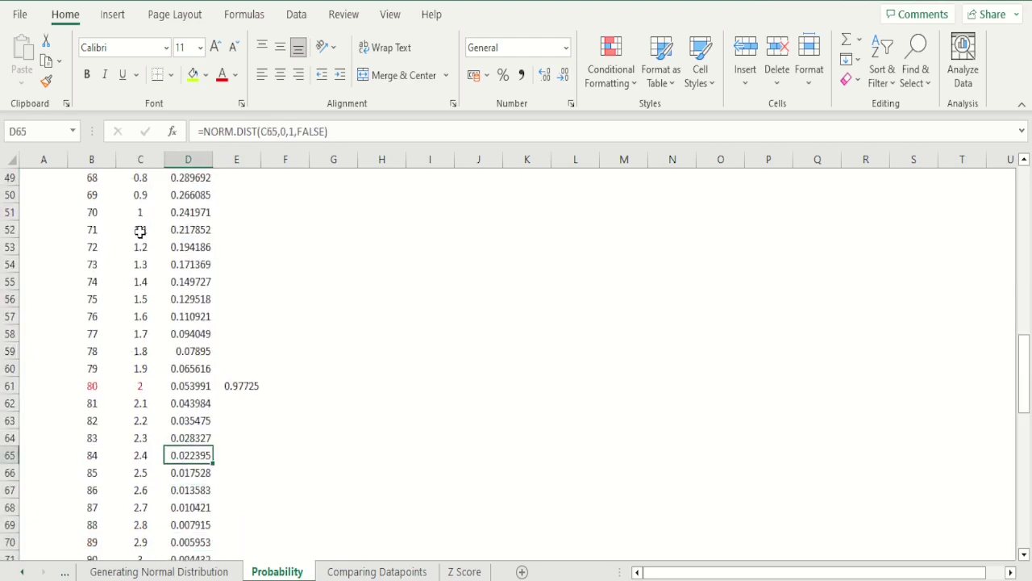
# Step: Insert a clustered column chart of the z-scores and probabilities in C10:D71, with the z-scores on the horizontal axis
pyautogui.hotkey('ctrl', 'Up')
pyautogui.press('Down')
pyautogui.press('Left')
pyautogui.press('Up')
pyautogui.press('Up')
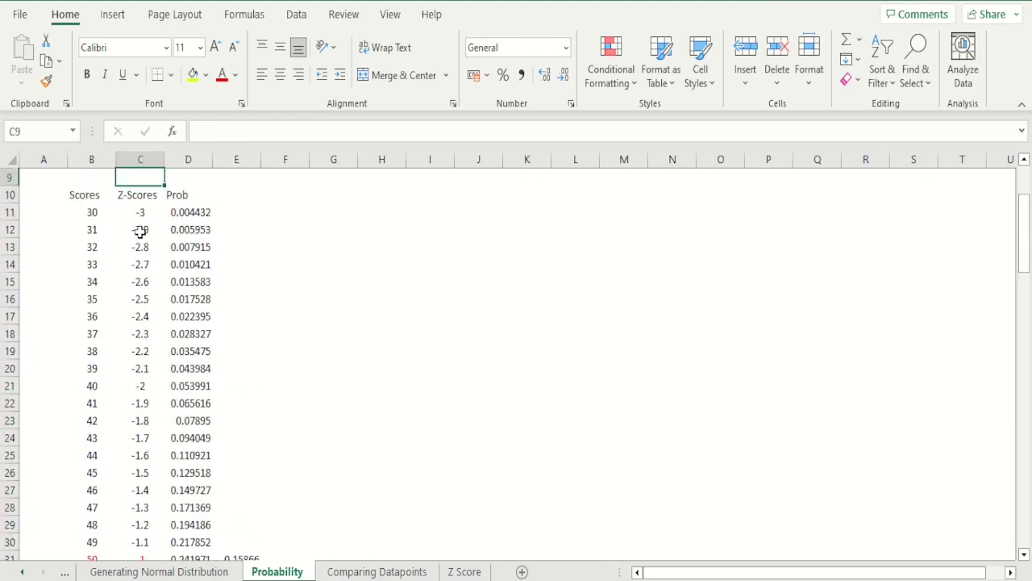
pyautogui.press('Down')
pyautogui.hotkey('shift', 'Right')
pyautogui.hotkey('ctrl', 'shift', 'Down')
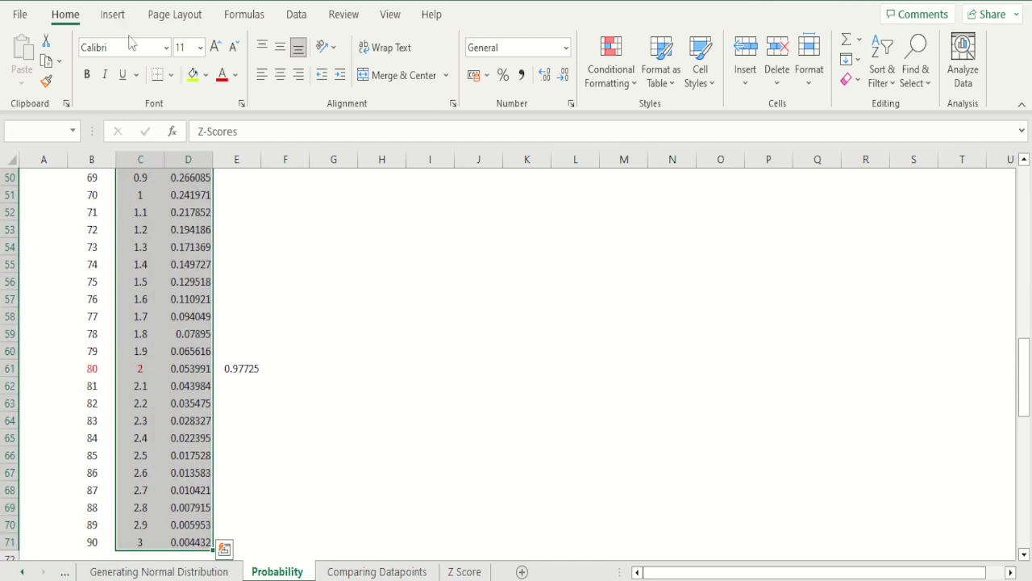
pyautogui.click(112, 13)
pyautogui.click(361, 60)
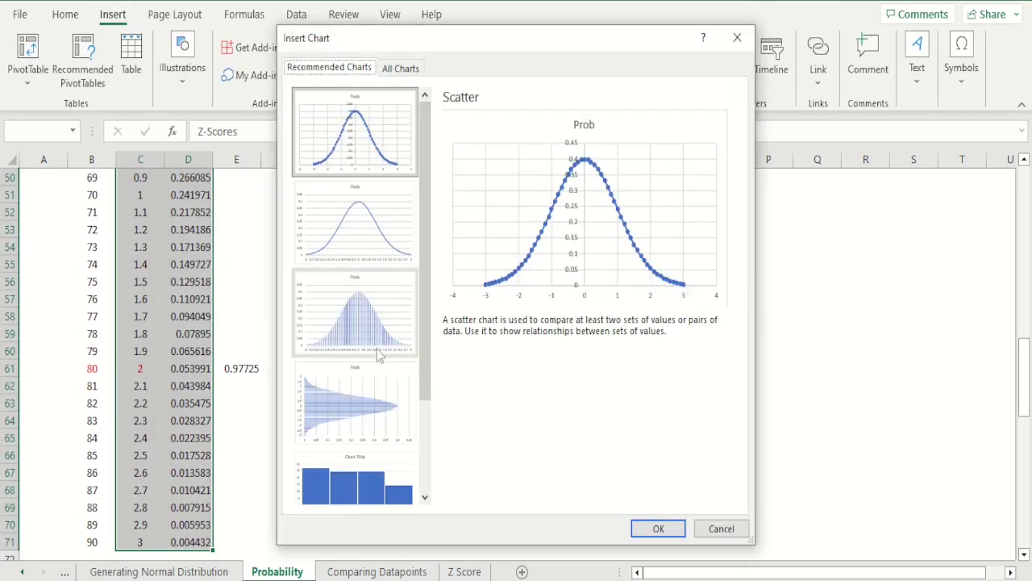
pyautogui.click(379, 355)
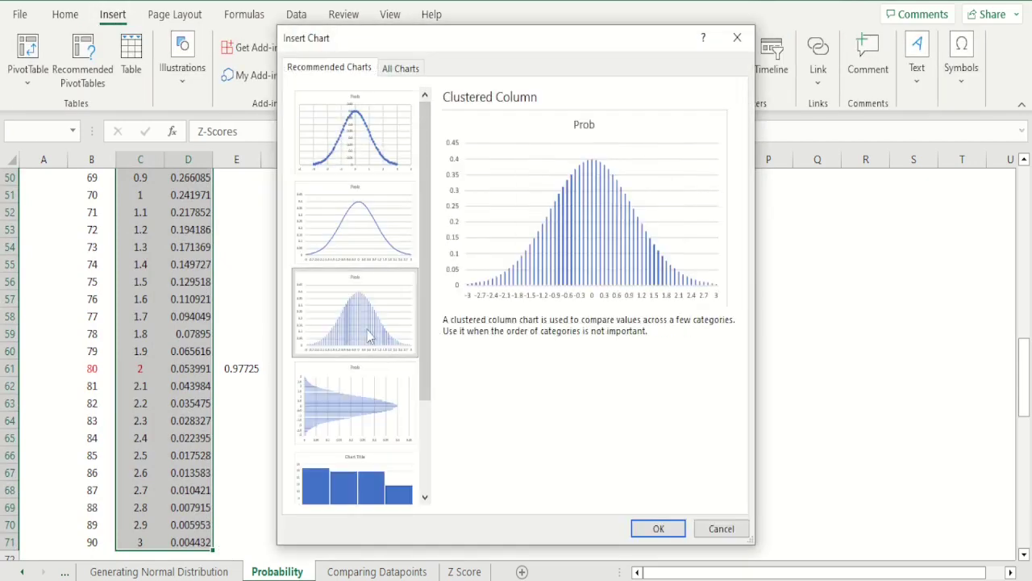
pyautogui.click(656, 530)
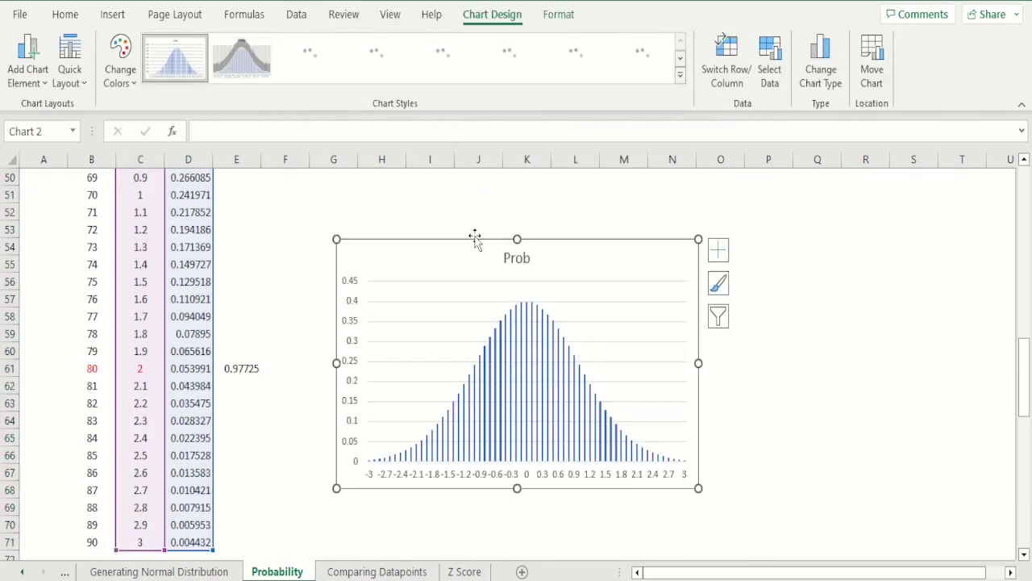
# Step: Move the chart up beside the table so that its upper-left corner sits at about F21
pyautogui.moveTo(471, 235); pyautogui.dragTo(388, 184)
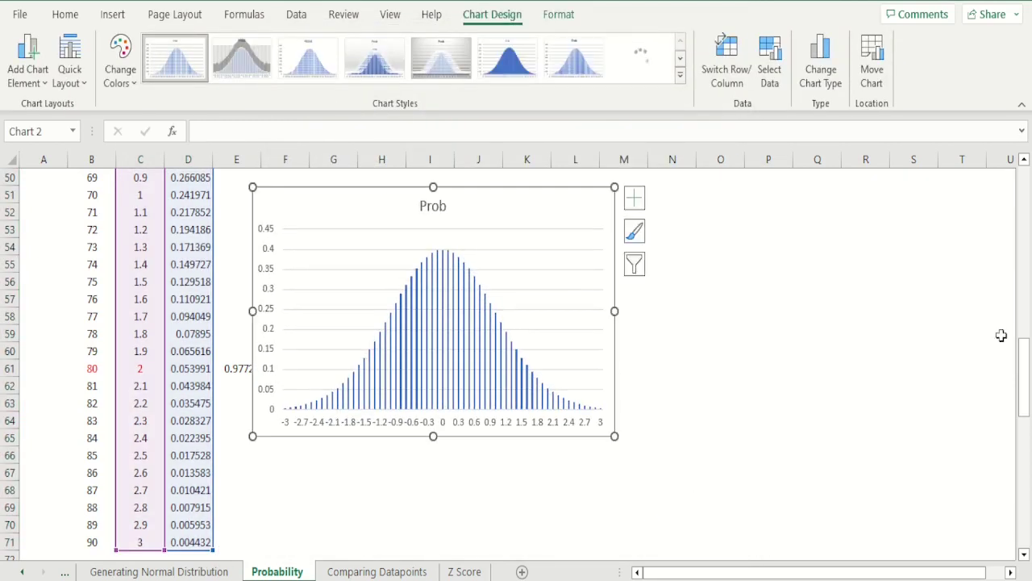
pyautogui.moveTo(1025, 363); pyautogui.dragTo(1025, 318)
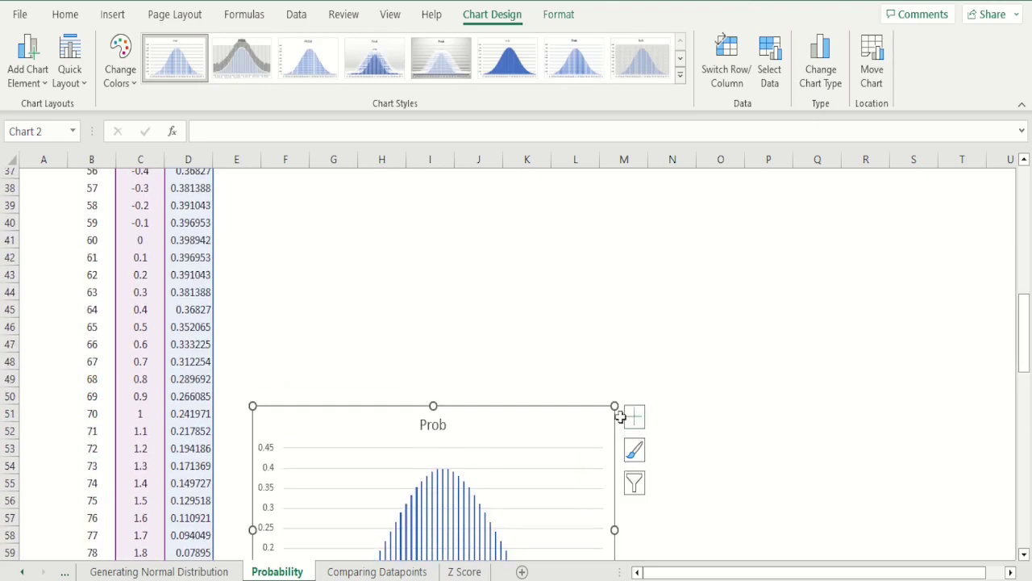
pyautogui.moveTo(537, 410); pyautogui.dragTo(546, 199)
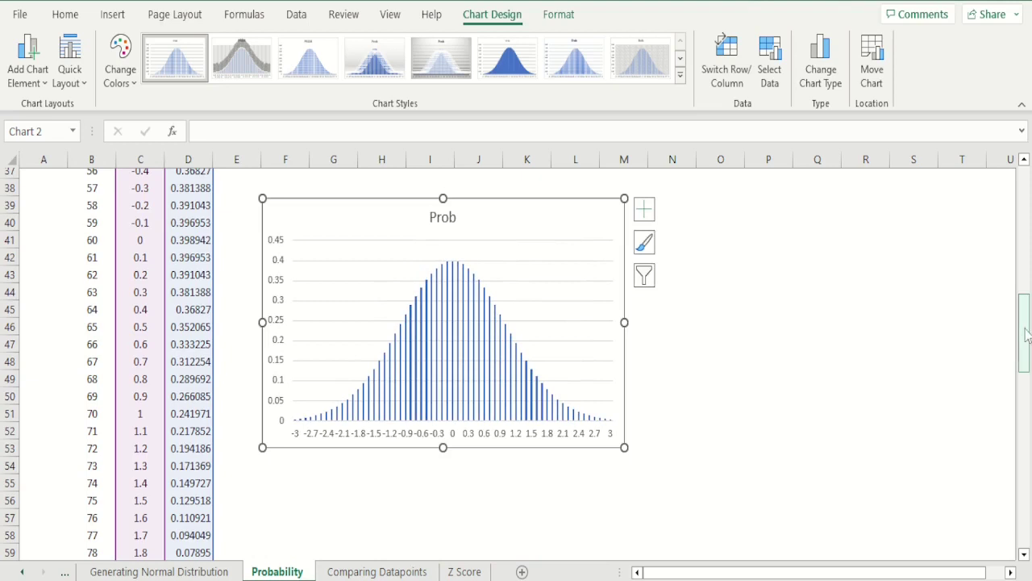
pyautogui.moveTo(1027, 335); pyautogui.dragTo(1027, 270)
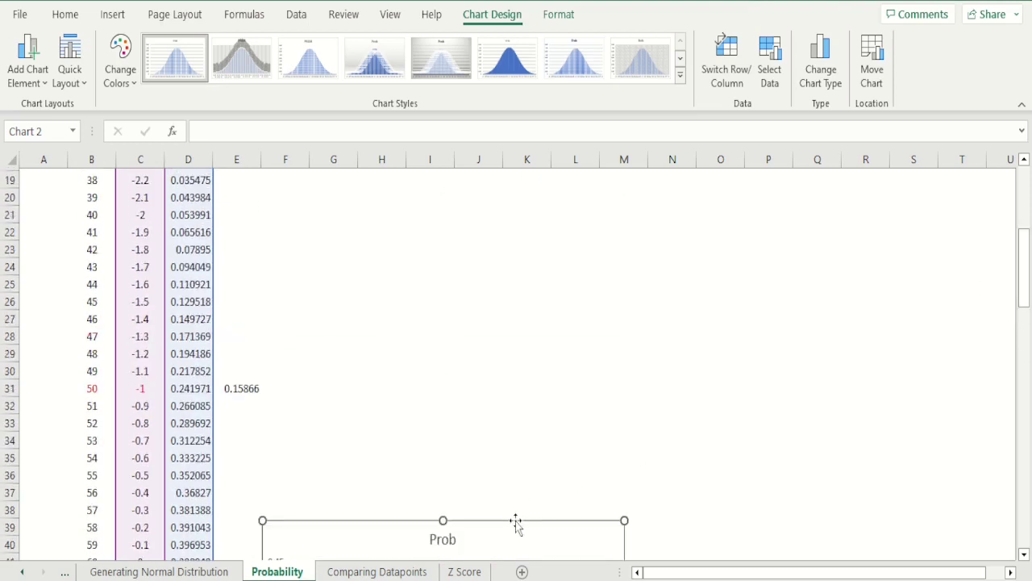
pyautogui.moveTo(516, 523); pyautogui.dragTo(522, 219)
pyautogui.click(748, 339)
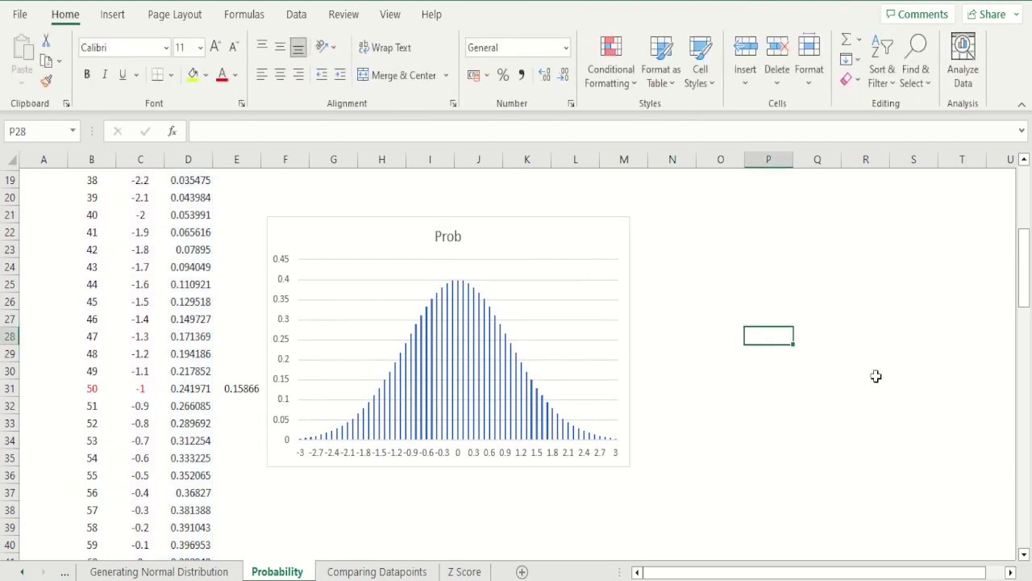
# Step: Enlarge the chart from its lower-right corner so that it reaches about column N and row 37
pyautogui.click(564, 372)
pyautogui.moveTo(630, 466); pyautogui.dragTo(682, 497)
pyautogui.click(776, 458)
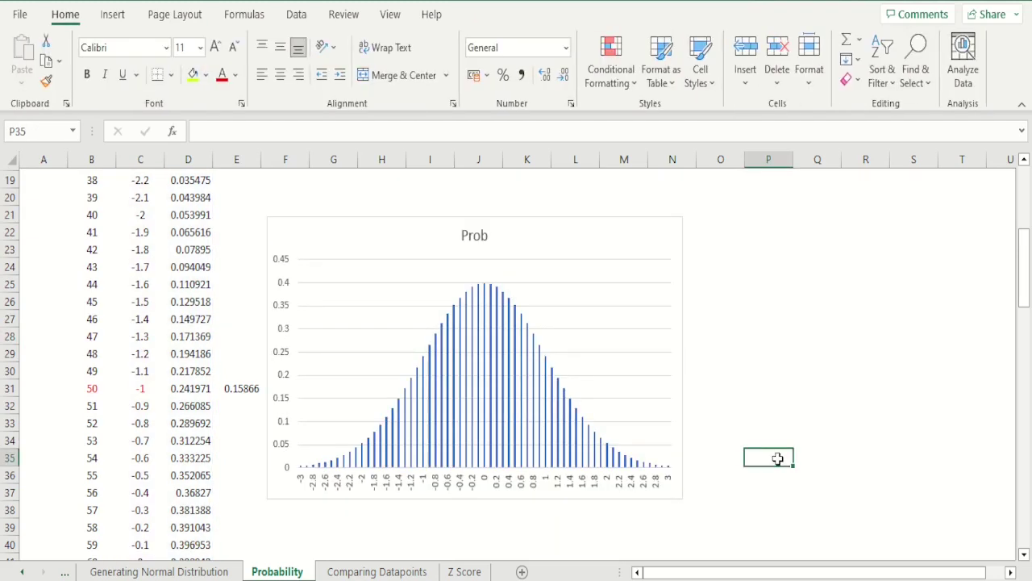
# Step: Fill only the chart column for z-score -1, which belongs to the score of 50, with red
pyautogui.moveTo(1024, 300)
pyautogui.mouseDown()
pyautogui.moveTo(1024, 276)
pyautogui.moveTo(1023, 303)
pyautogui.mouseUp()
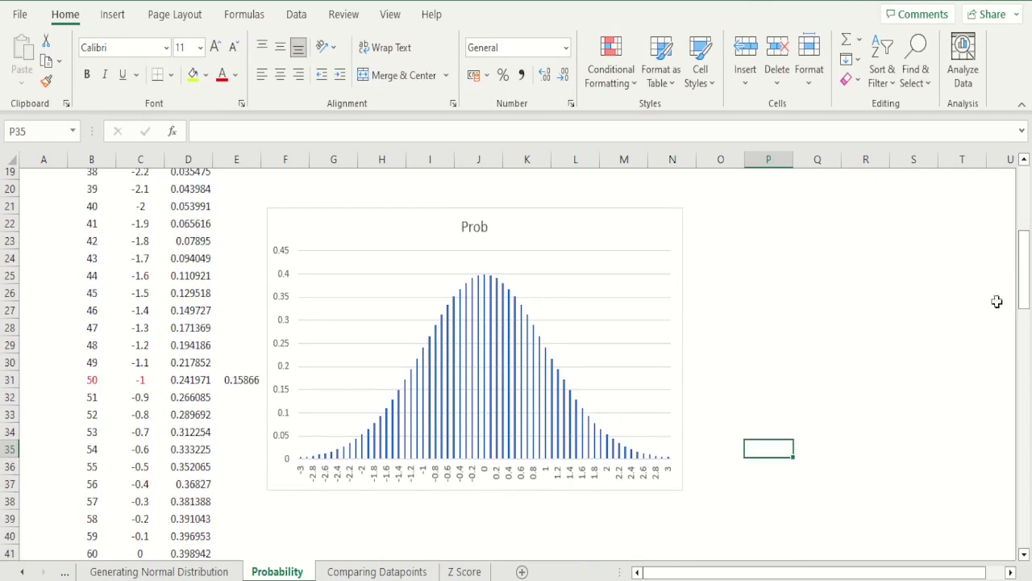
pyautogui.click(93, 385)
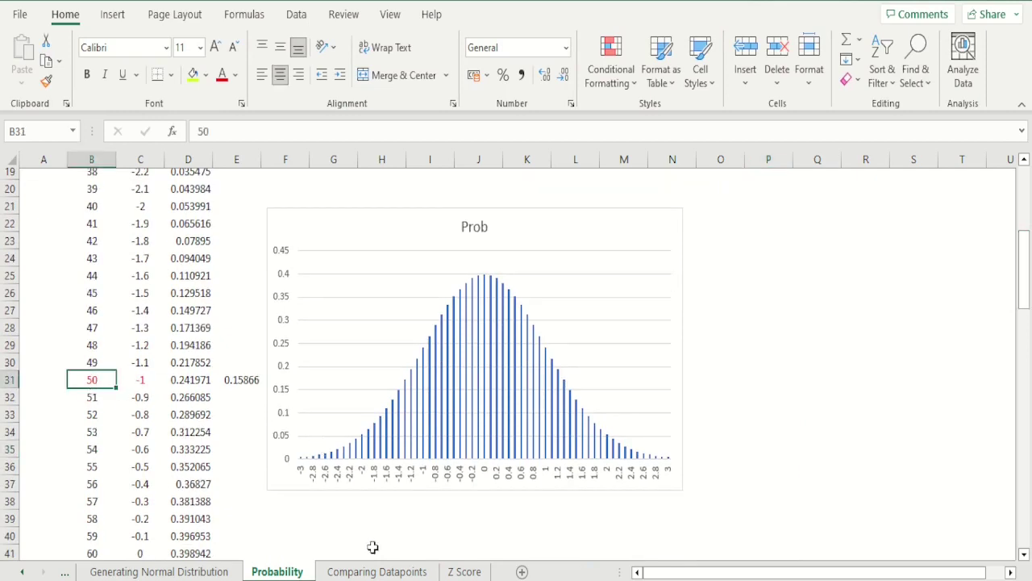
pyautogui.click(426, 460)
pyautogui.click(424, 462)
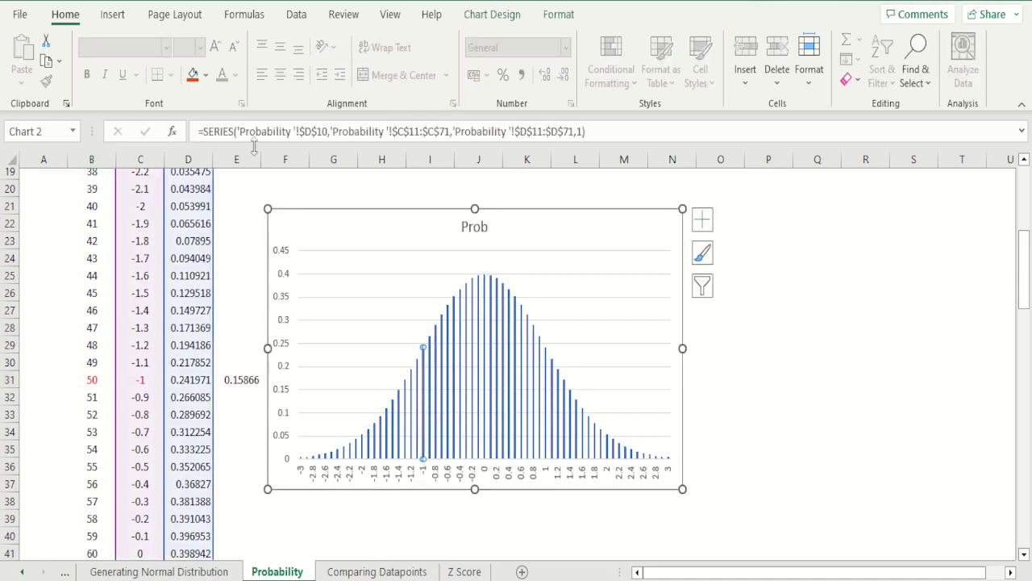
pyautogui.click(194, 75)
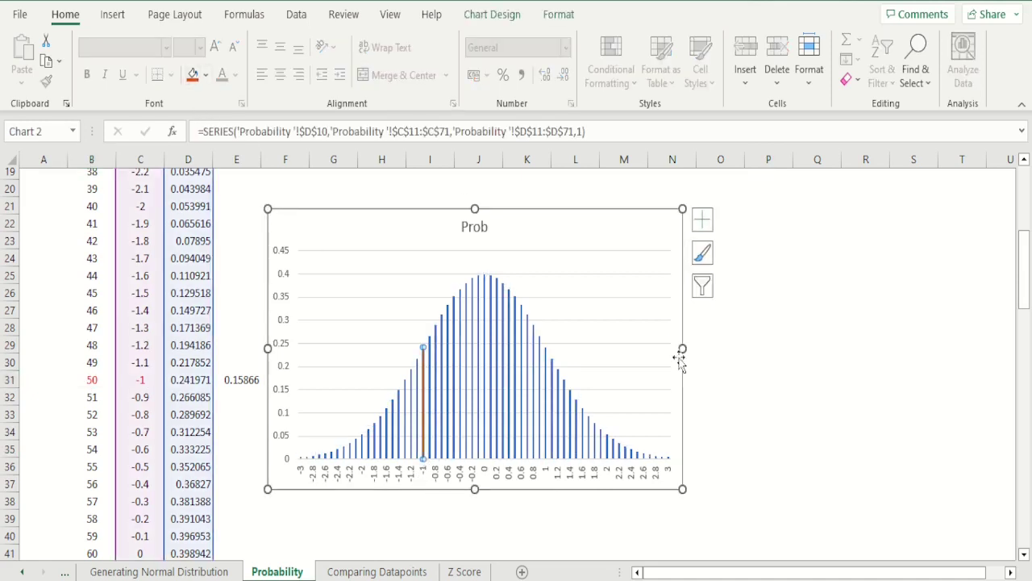
pyautogui.click(763, 380)
# Step: Check the z-score for 80 in the table and fill only the chart column for z-score 2 with red
pyautogui.moveTo(1024, 289); pyautogui.dragTo(1025, 400)
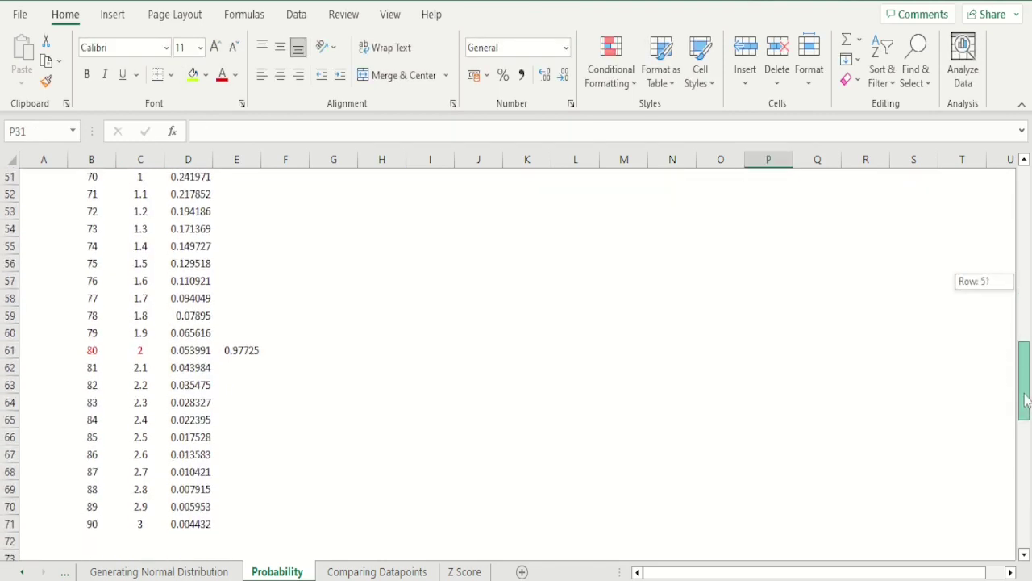
pyautogui.click(145, 352)
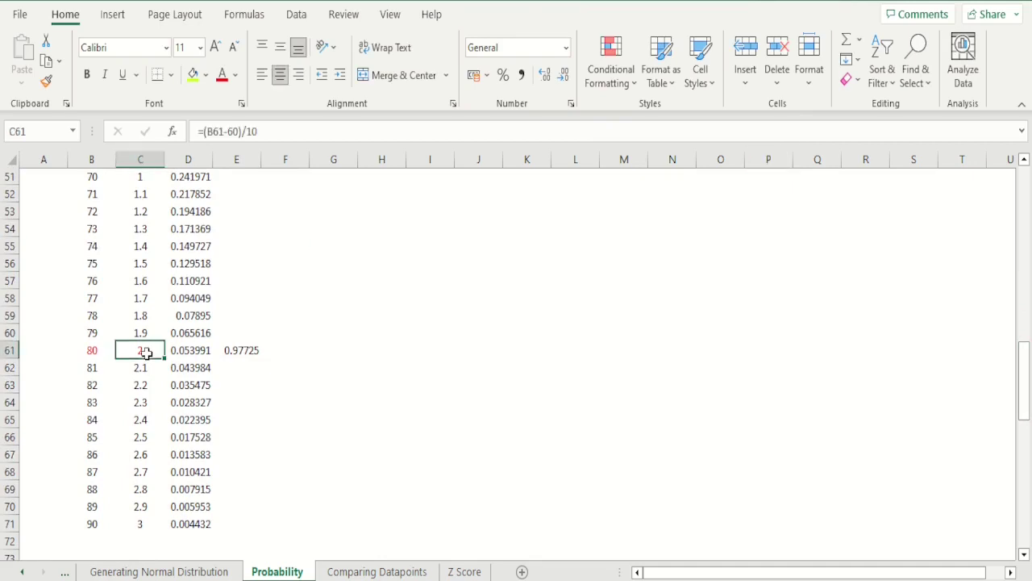
pyautogui.press('Left')
pyautogui.press('Right')
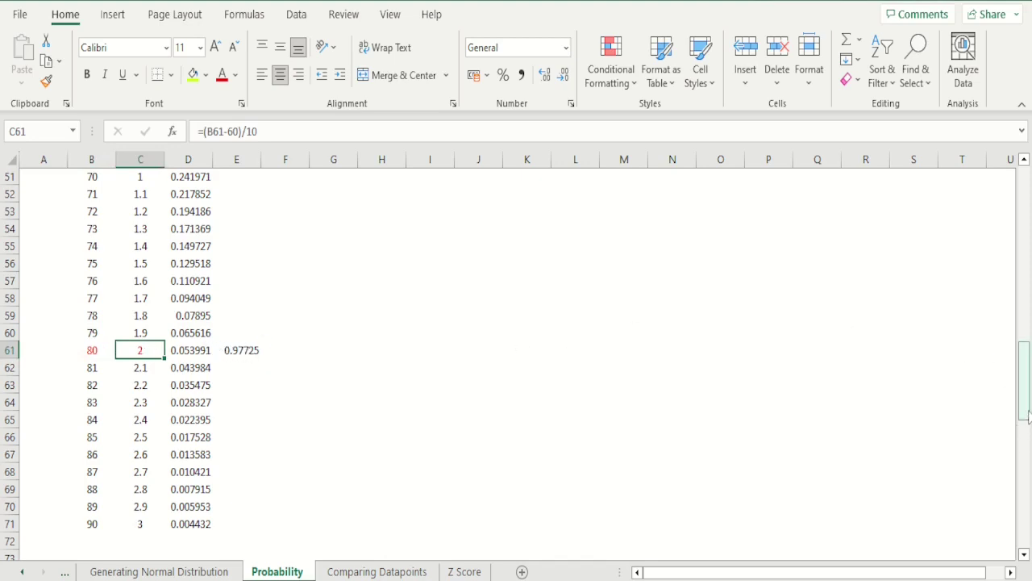
pyautogui.moveTo(1021, 390); pyautogui.dragTo(1021, 284)
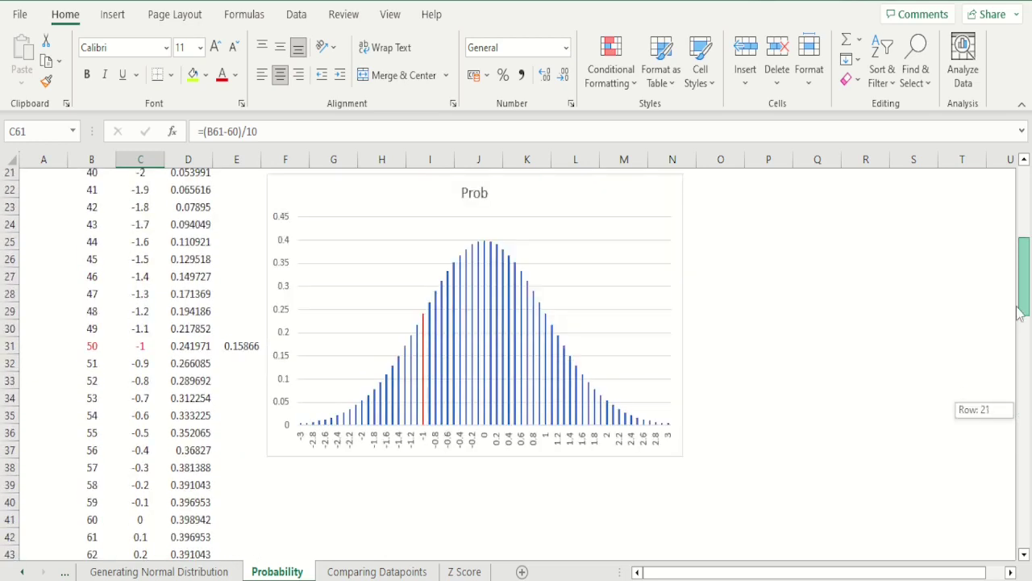
pyautogui.click(611, 430)
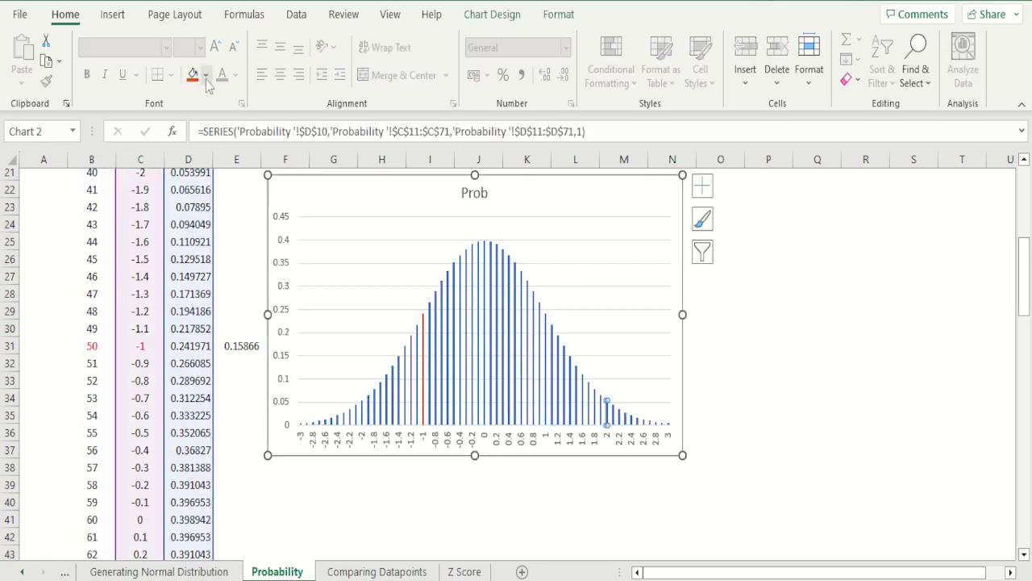
pyautogui.click(760, 387)
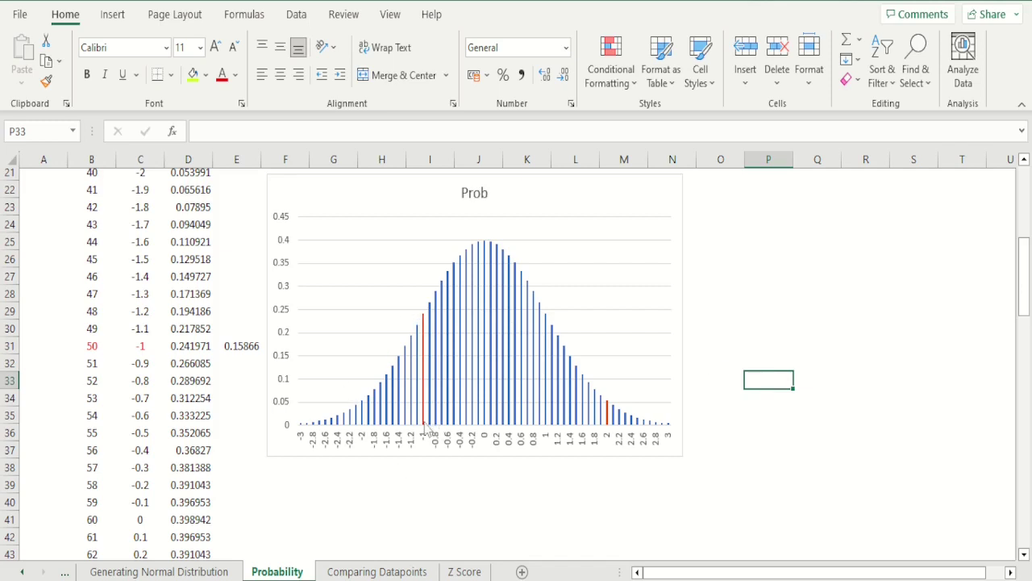
# Step: Draw a rectangle about 6.46 cm wide and 6.4 cm high over the chart, spanning z-scores -1 to 2
pyautogui.moveTo(425, 428)
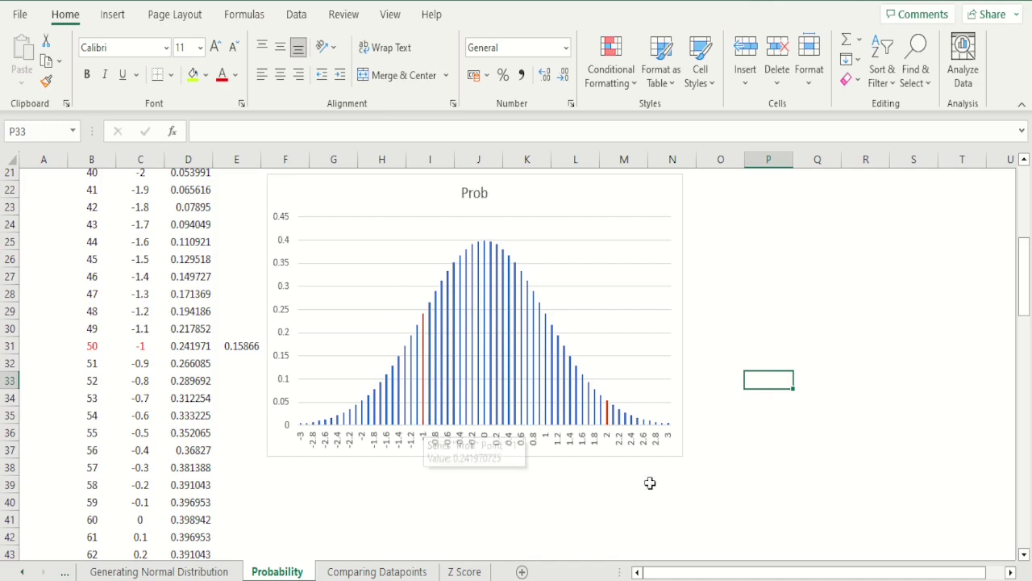
pyautogui.moveTo(611, 431)
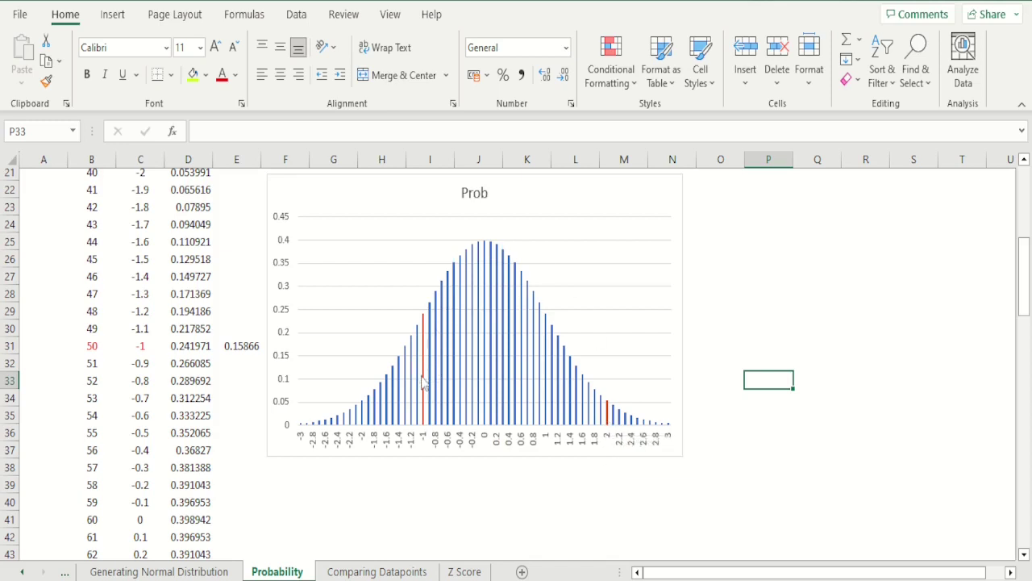
pyautogui.moveTo(426, 385)
pyautogui.click(113, 20)
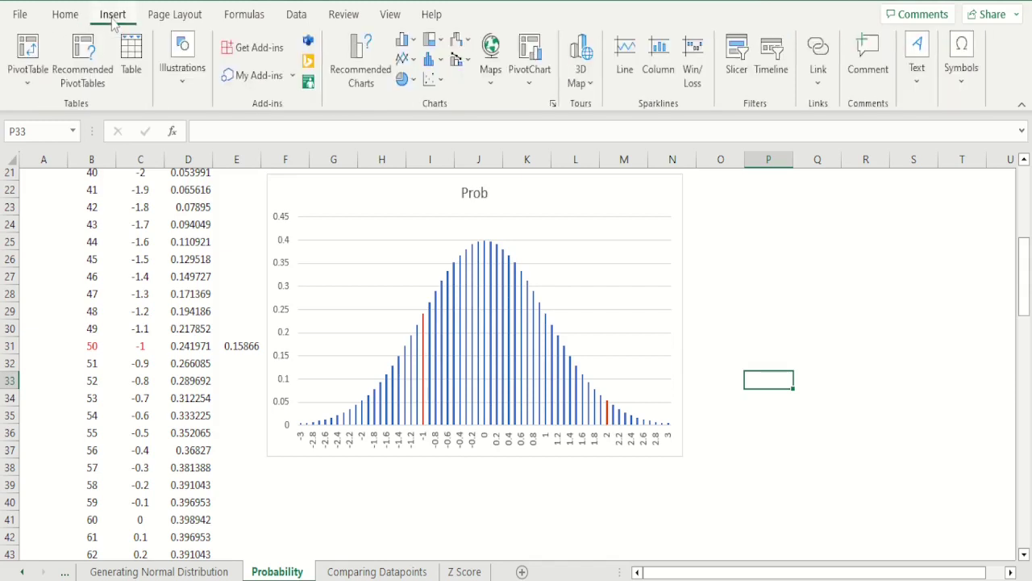
pyautogui.click(184, 77)
pyautogui.click(211, 165)
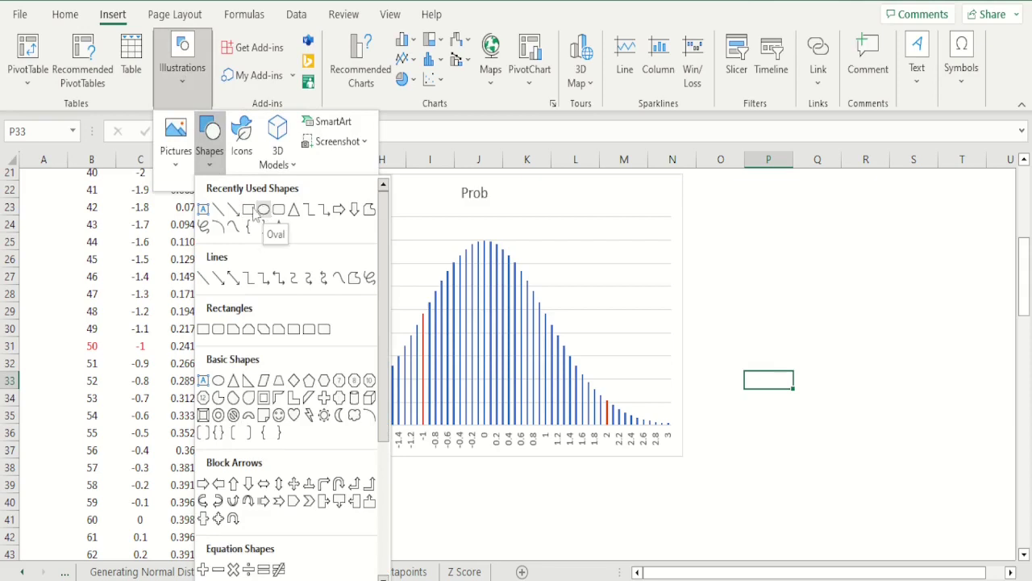
pyautogui.click(264, 210)
pyautogui.moveTo(417, 229); pyautogui.dragTo(609, 443)
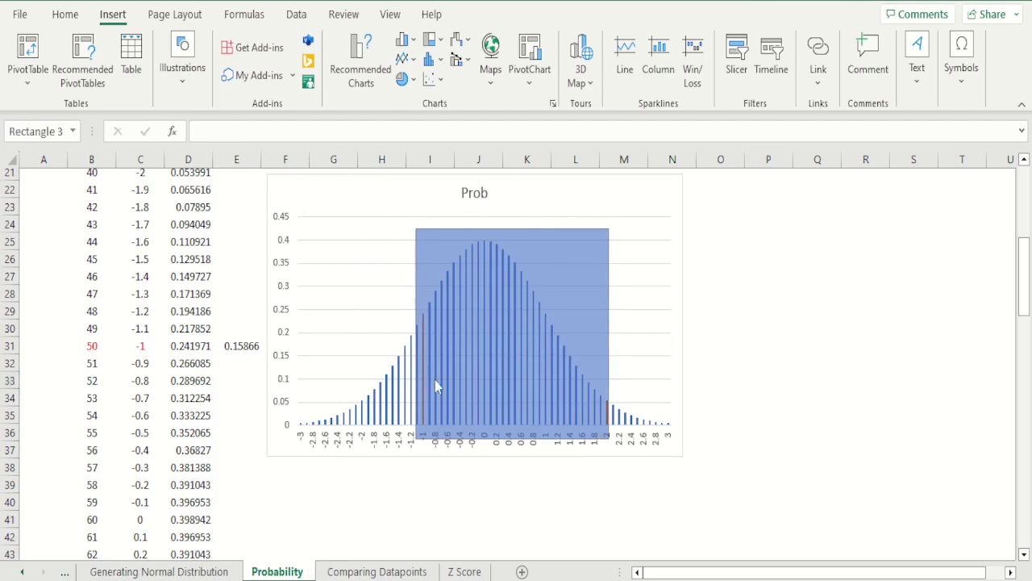
pyautogui.moveTo(442, 333); pyautogui.dragTo(424, 333)
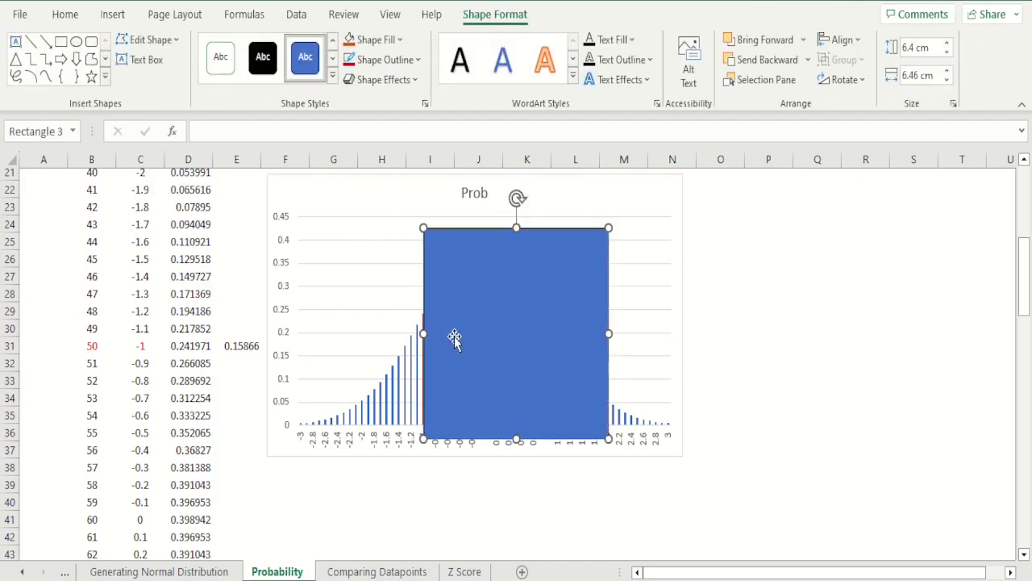
# Step: Send the rectangle to the back and try to select it again through the chart
pyautogui.rightClick(454, 336)
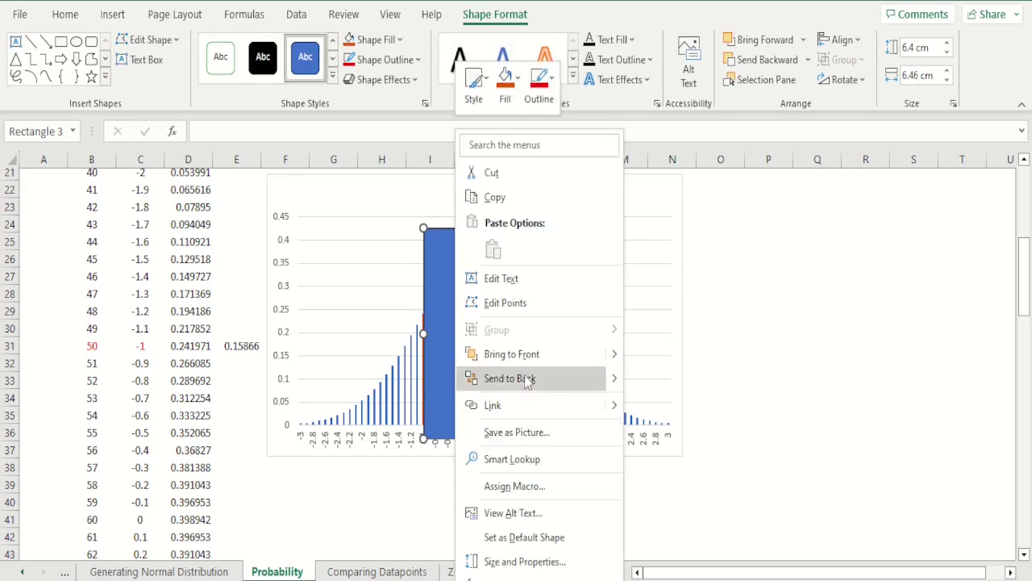
pyautogui.click(510, 379)
pyautogui.click(748, 393)
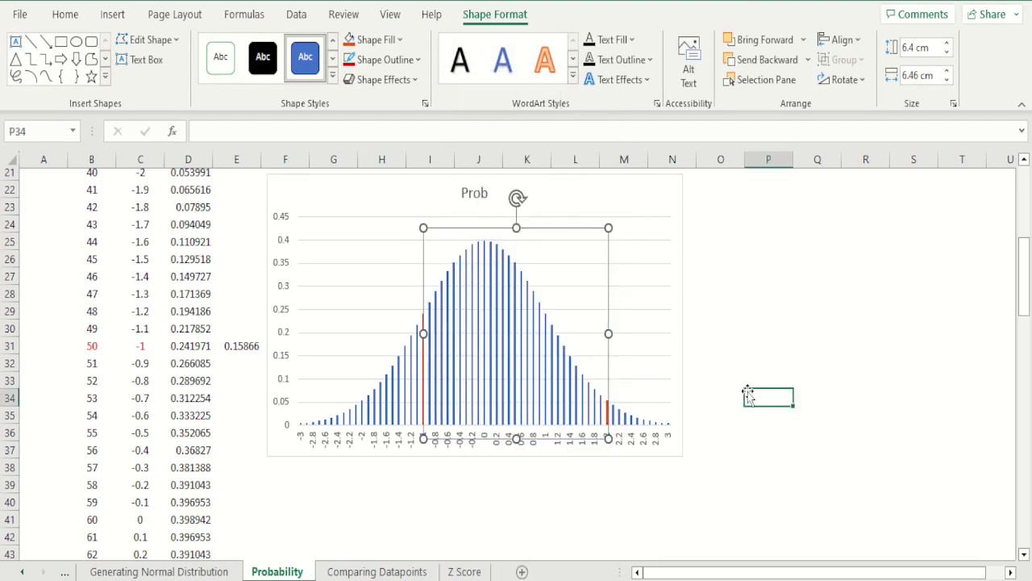
pyautogui.click(570, 340)
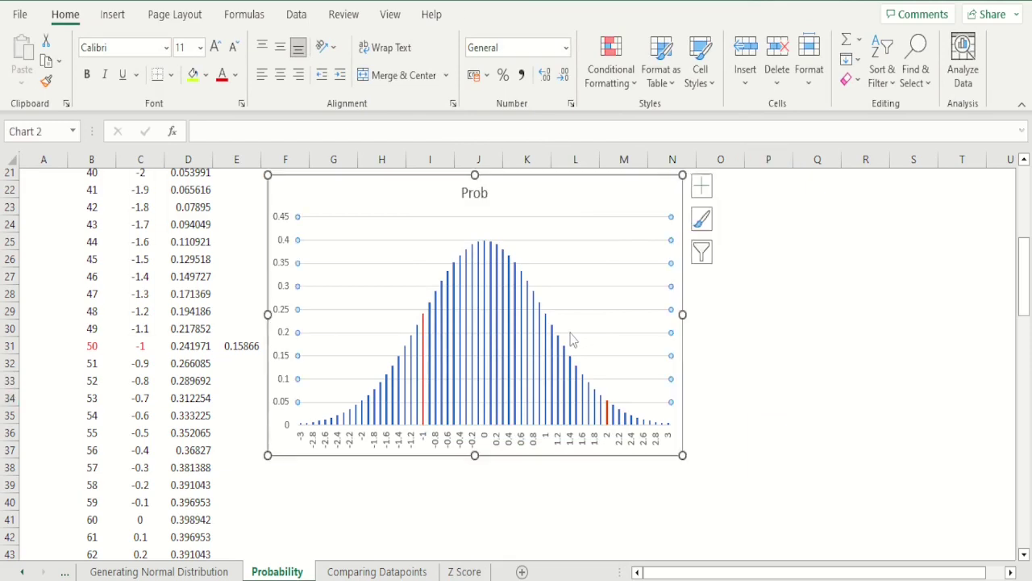
pyautogui.click(442, 256)
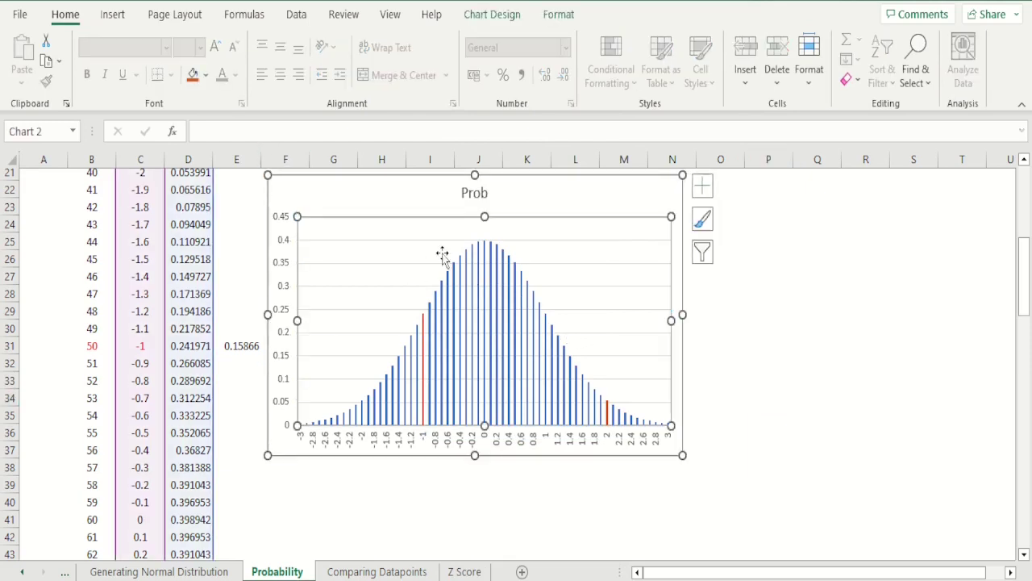
pyautogui.click(708, 327)
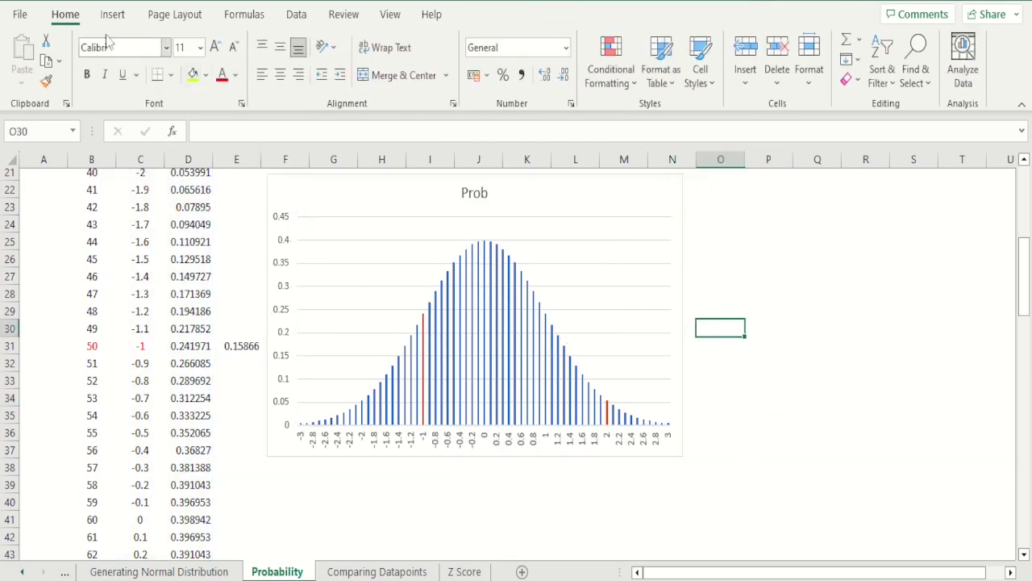
# Step: Draw a new rectangle about 7.01 cm wide and 6.35 cm high over the chart columns between z-scores -1 and 2
pyautogui.click(112, 13)
pyautogui.click(181, 71)
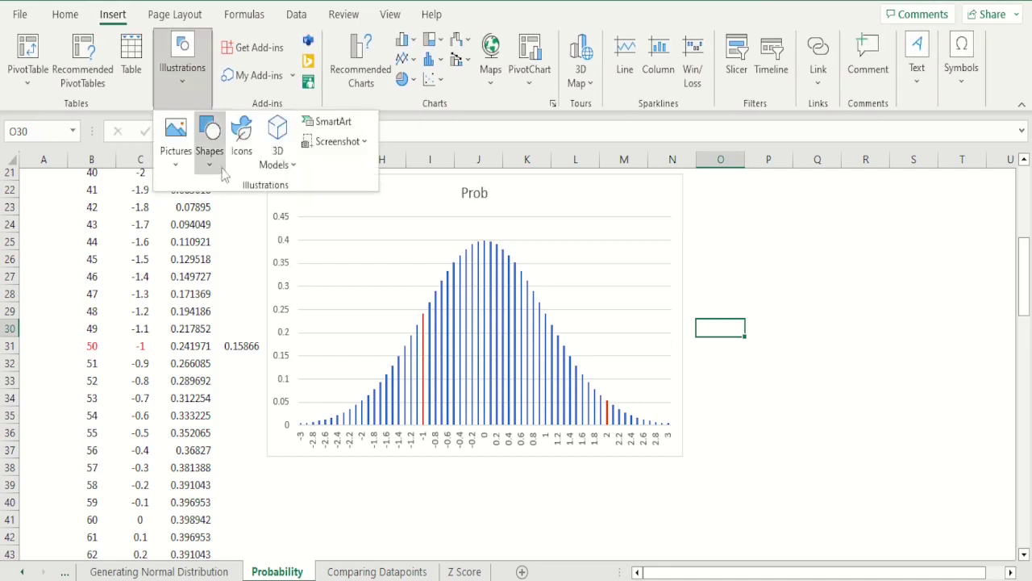
pyautogui.click(212, 162)
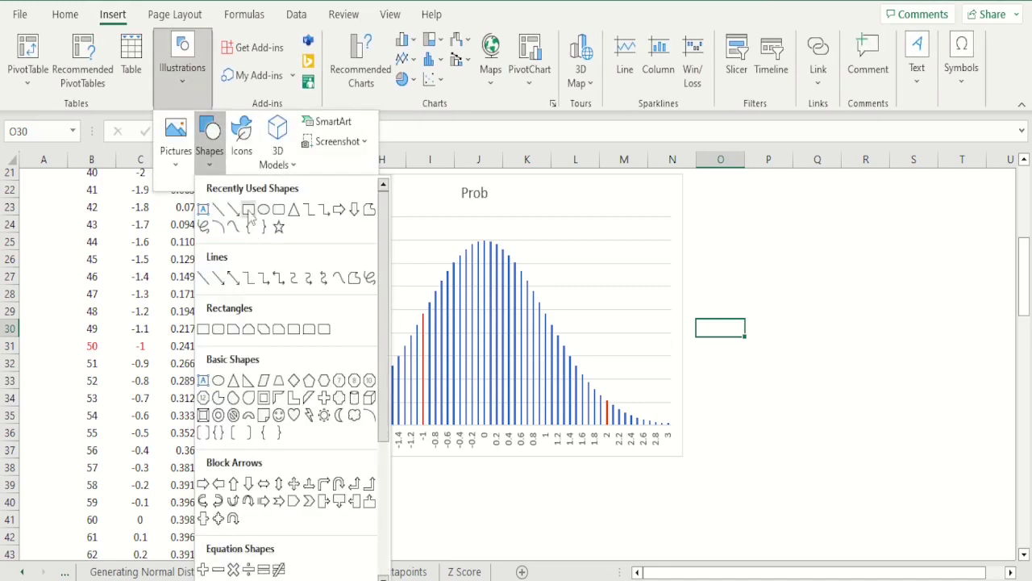
pyautogui.click(249, 212)
pyautogui.moveTo(413, 247)
pyautogui.mouseDown()
pyautogui.moveTo(449, 364)
pyautogui.moveTo(532, 438)
pyautogui.moveTo(586, 459)
pyautogui.moveTo(613, 456)
pyautogui.mouseUp()
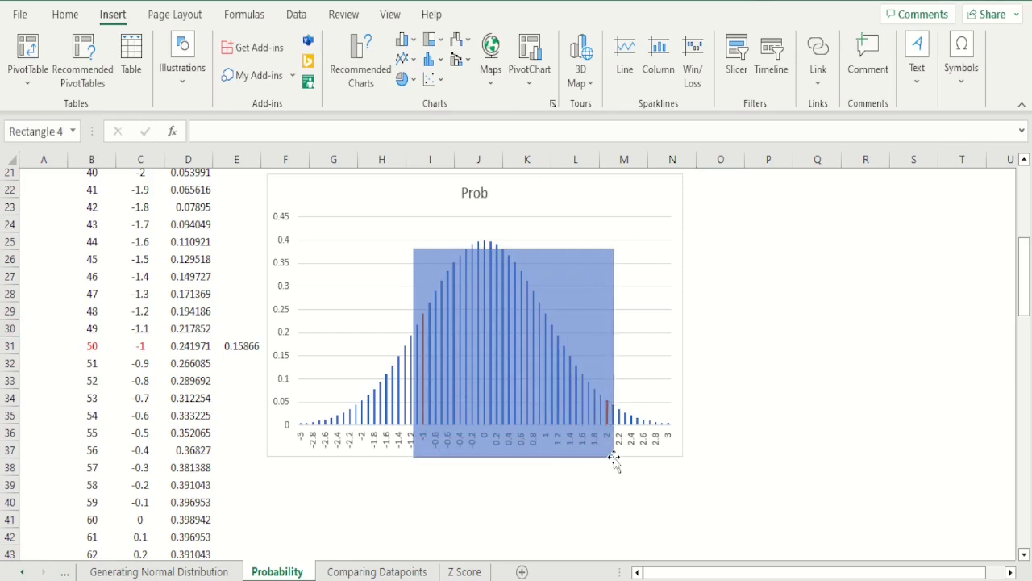
# Step: Format the new rectangle with no fill while keeping a solid outline
pyautogui.rightClick(548, 318)
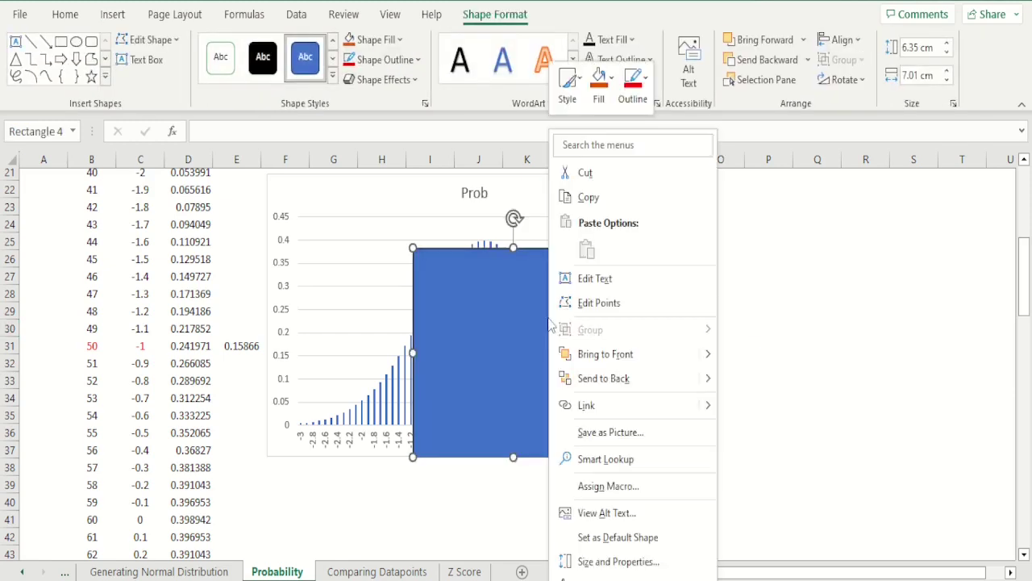
pyautogui.click(605, 563)
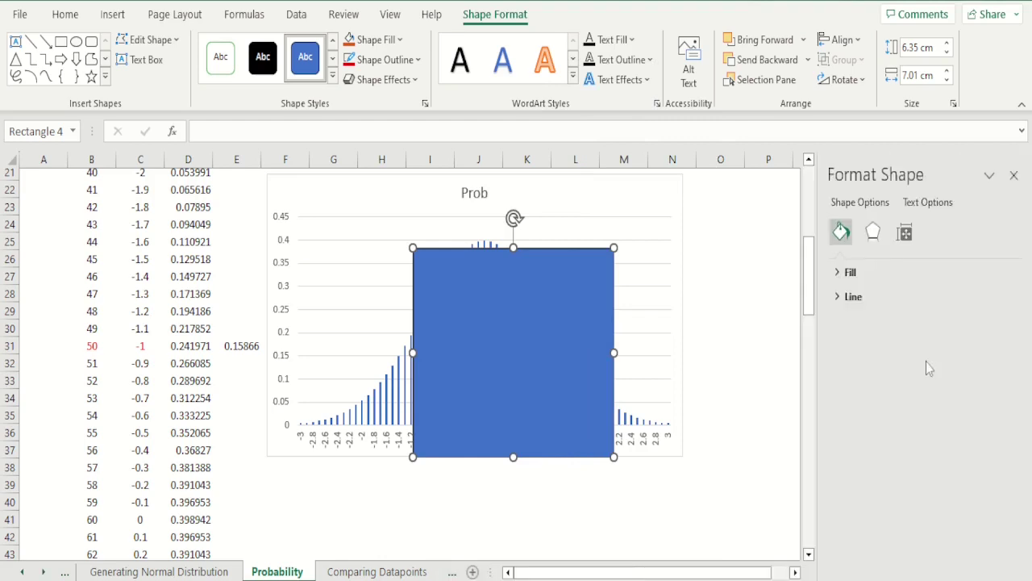
pyautogui.click(841, 298)
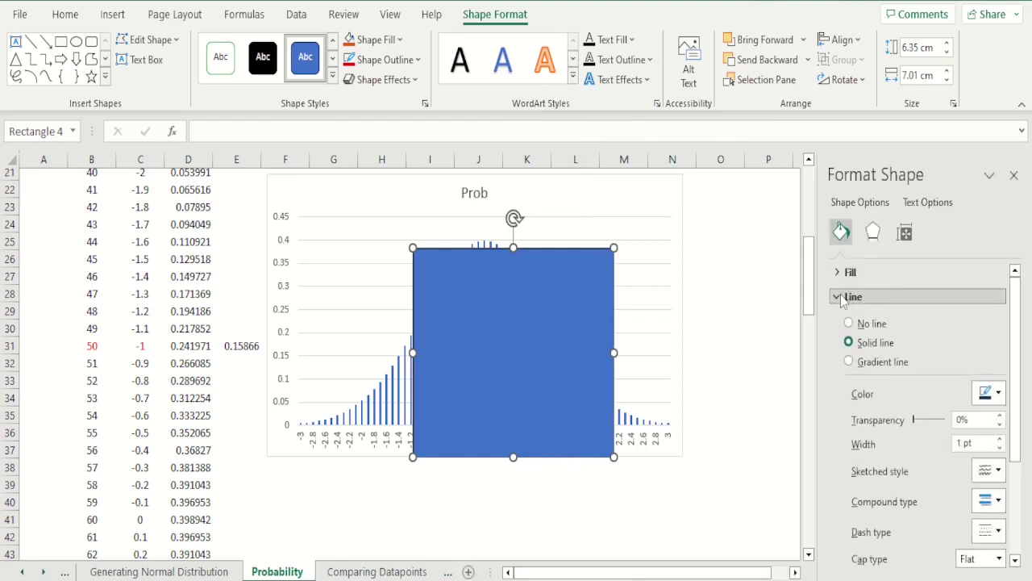
pyautogui.click(873, 324)
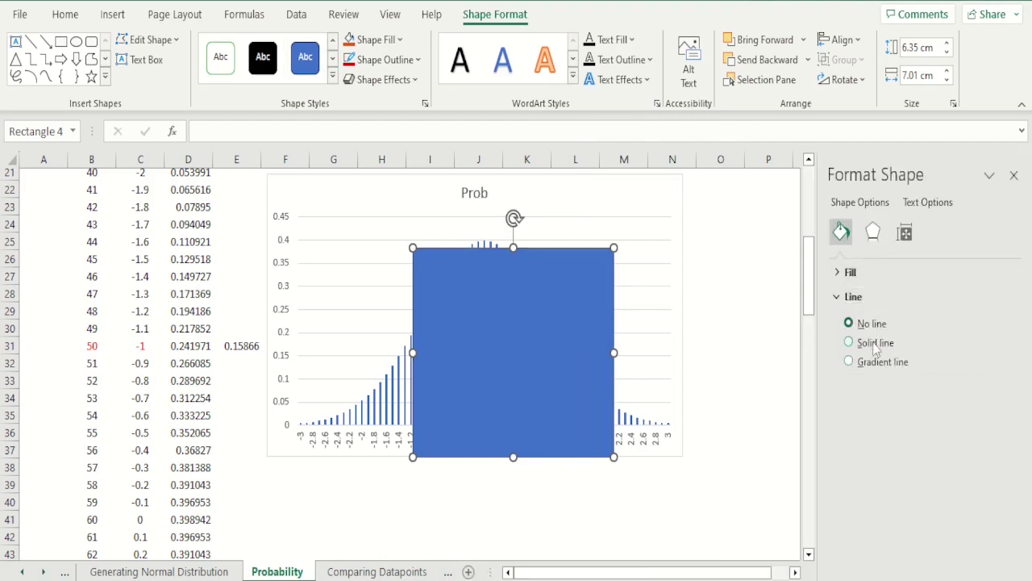
pyautogui.click(875, 345)
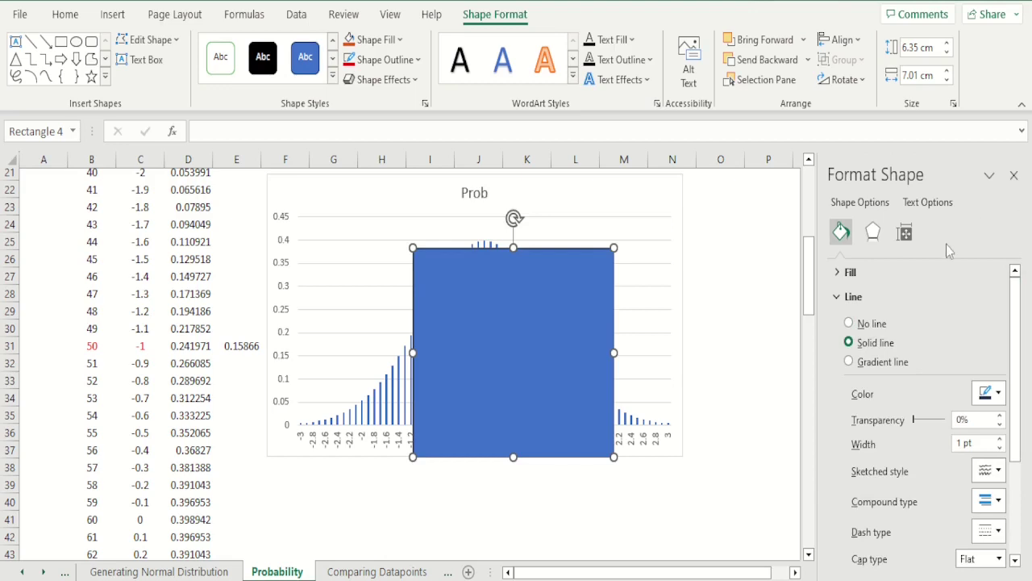
pyautogui.click(844, 272)
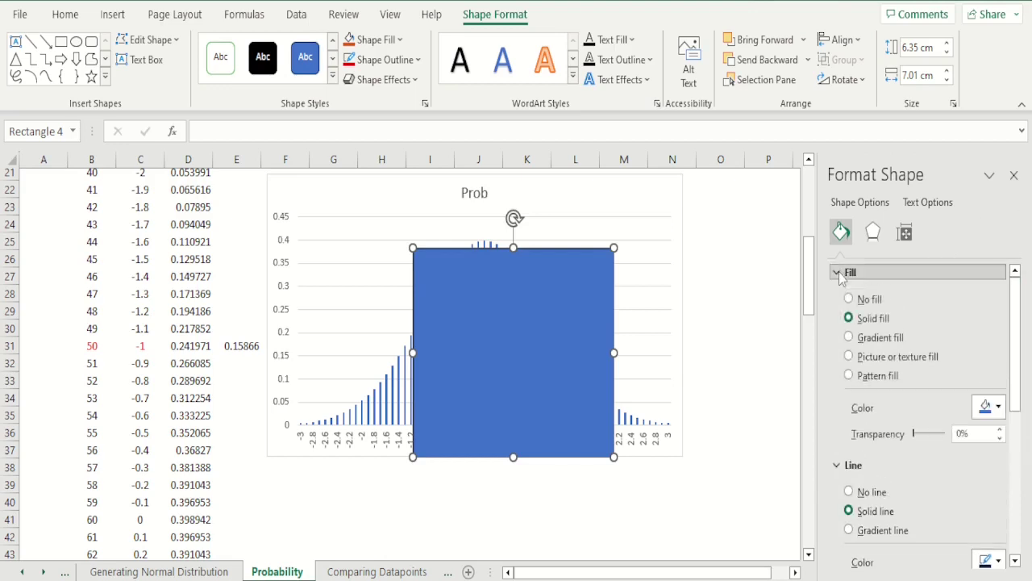
pyautogui.click(869, 300)
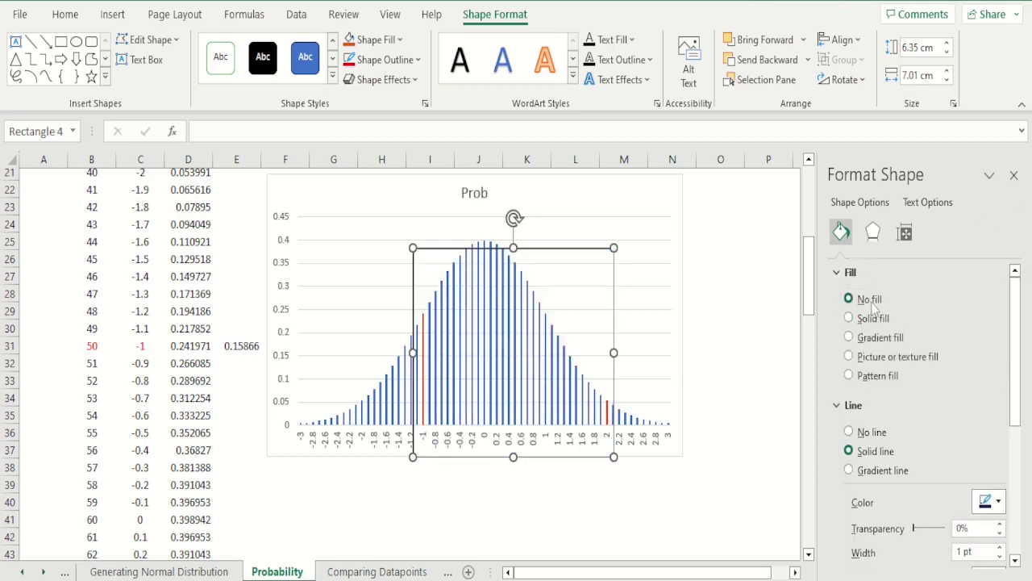
pyautogui.click(1014, 175)
pyautogui.click(824, 309)
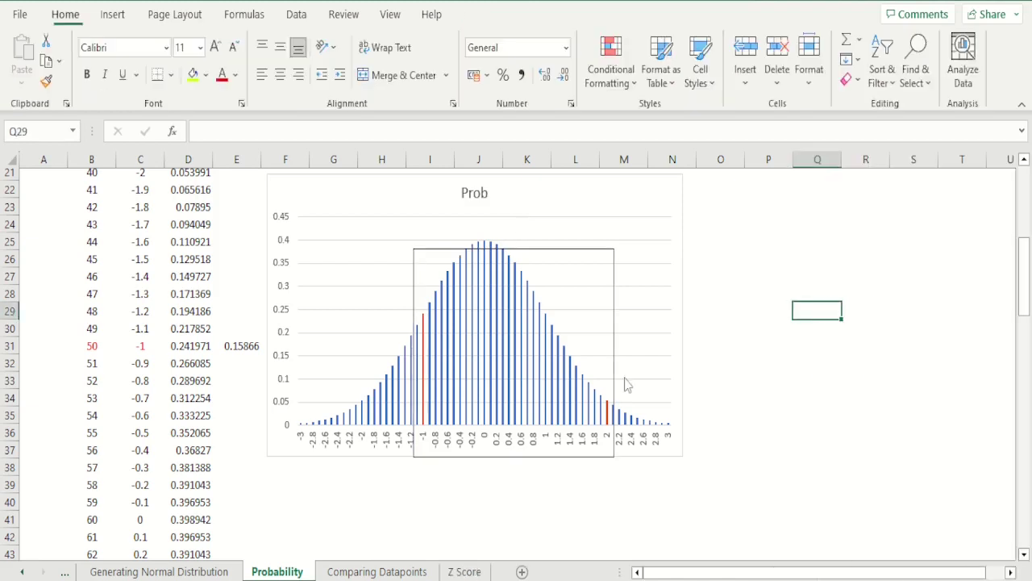
# Step: Resize the outlined rectangle to span exactly from z-score -1 to 2 and from the horizontal axis up to the curve's peak
pyautogui.click(612, 361)
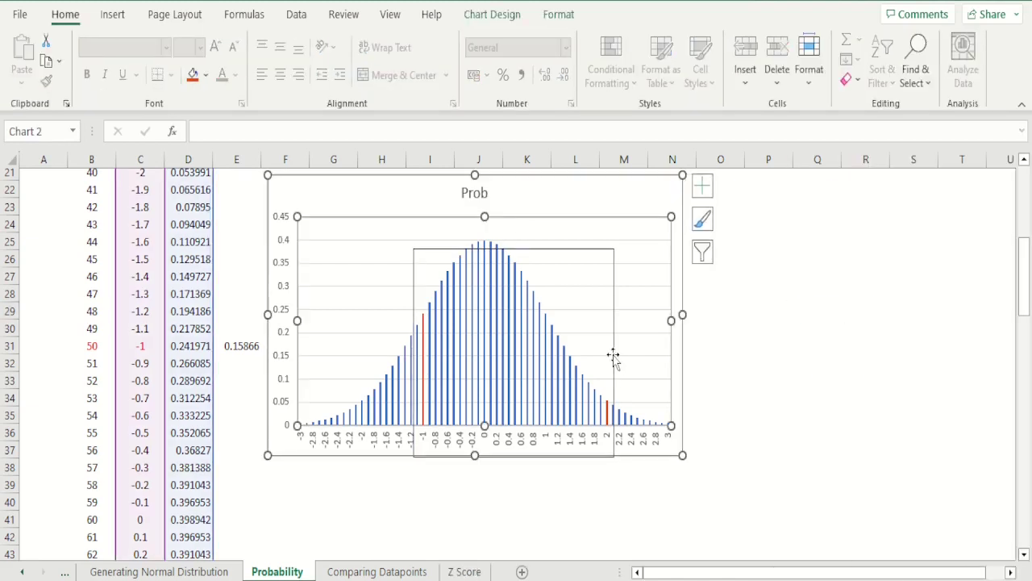
pyautogui.click(612, 359)
pyautogui.moveTo(613, 352); pyautogui.dragTo(607, 353)
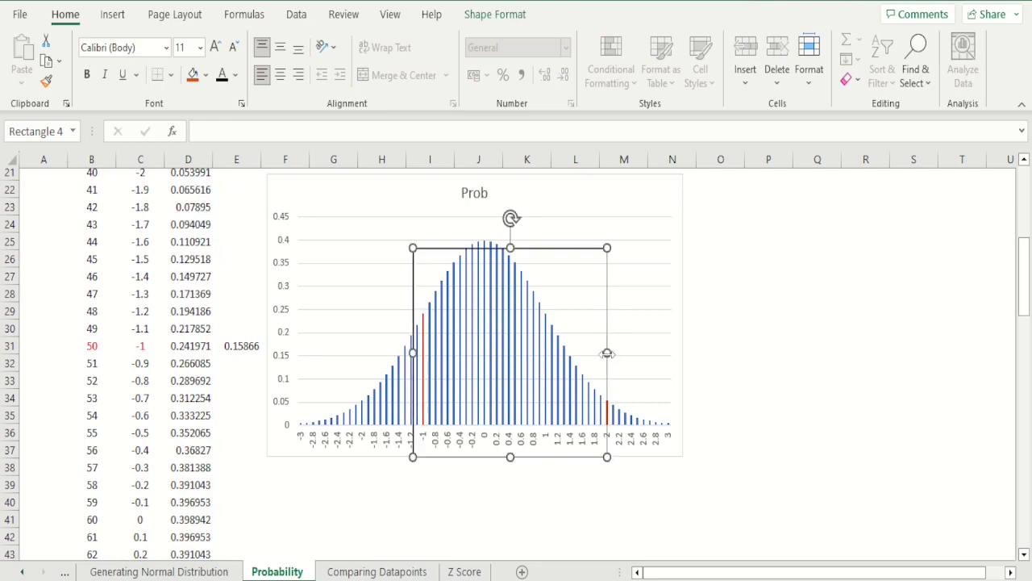
pyautogui.moveTo(413, 353); pyautogui.dragTo(423, 353)
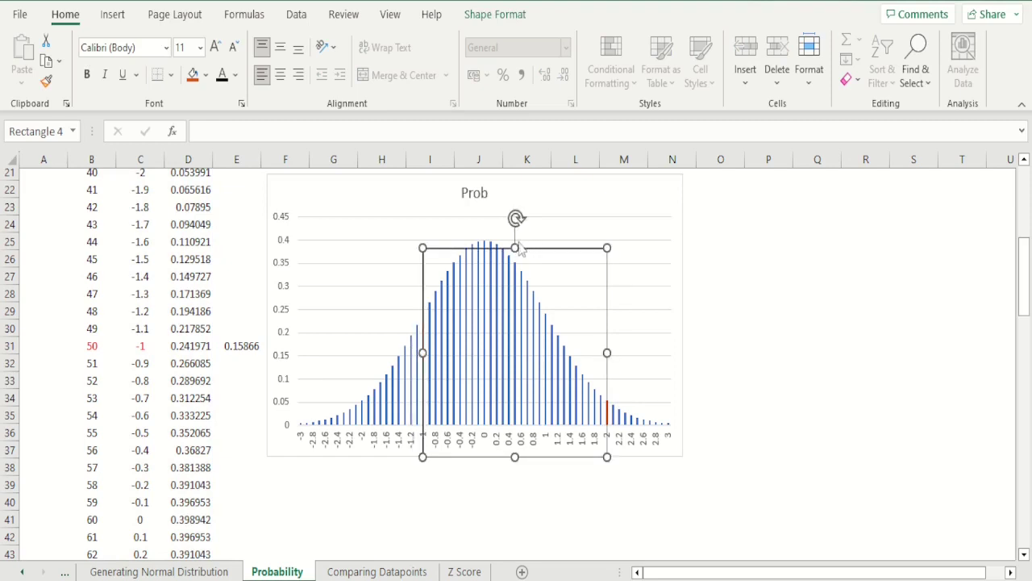
pyautogui.moveTo(514, 246); pyautogui.dragTo(510, 239)
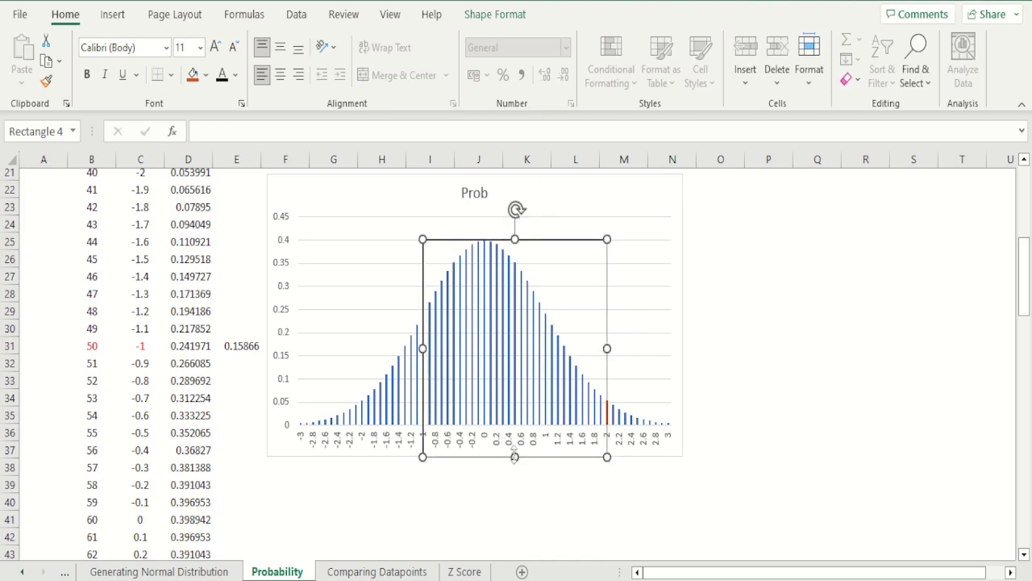
pyautogui.moveTo(515, 457); pyautogui.dragTo(513, 424)
pyautogui.click(737, 418)
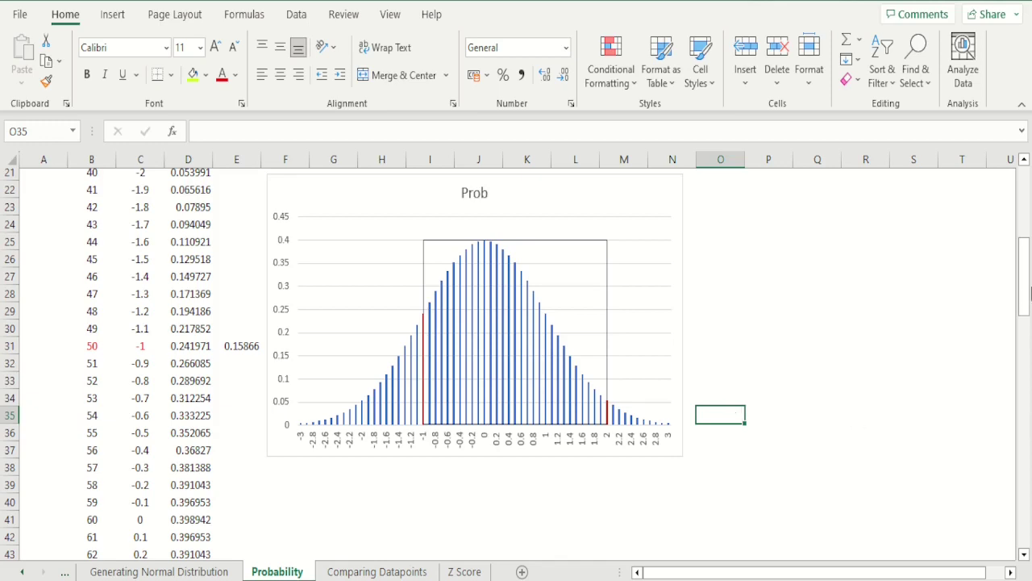
# Step: Review the exam question, the percentage formula in F8 and the lookup tables on the Z Score sheet
pyautogui.moveTo(1025, 270); pyautogui.dragTo(1025, 201)
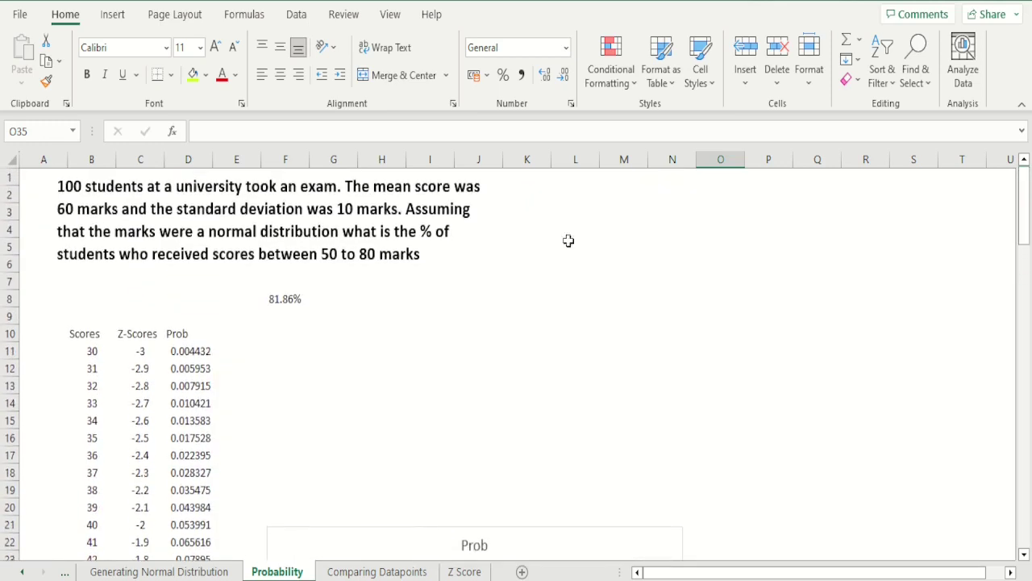
pyautogui.click(300, 295)
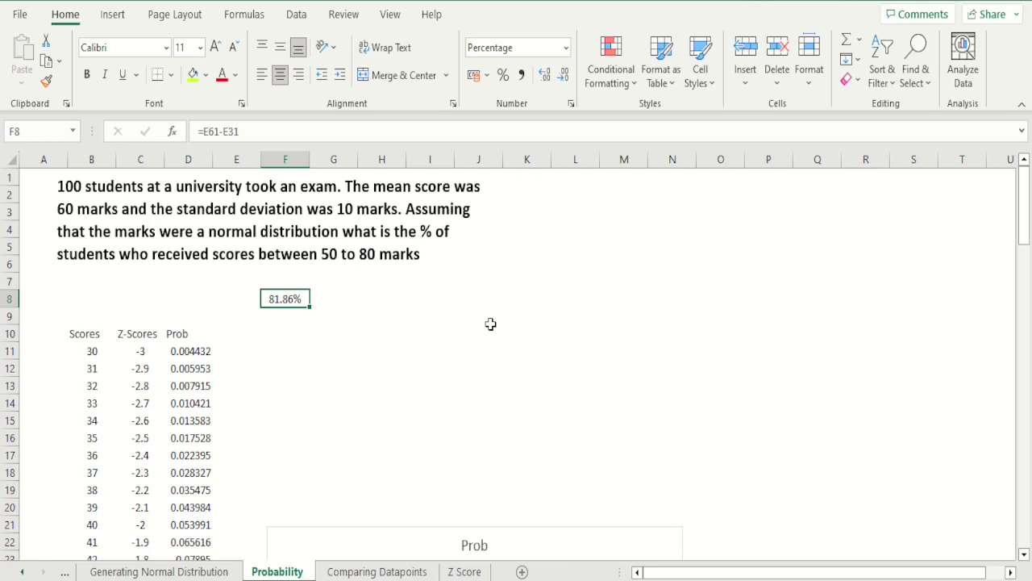
pyautogui.moveTo(1029, 203)
pyautogui.mouseDown()
pyautogui.moveTo(1029, 279)
pyautogui.moveTo(1030, 201)
pyautogui.mouseUp()
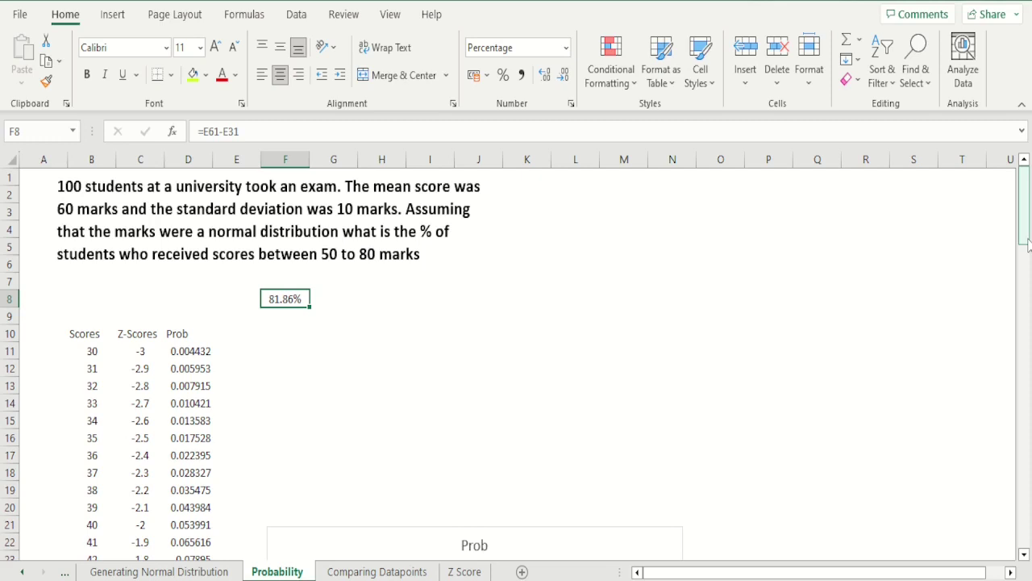
pyautogui.click(602, 276)
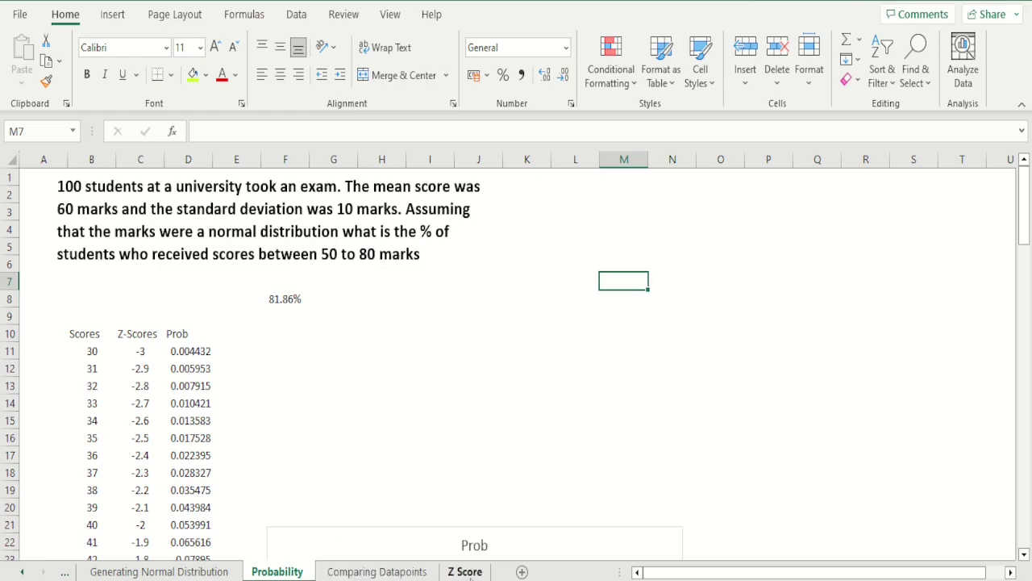
pyautogui.click(465, 571)
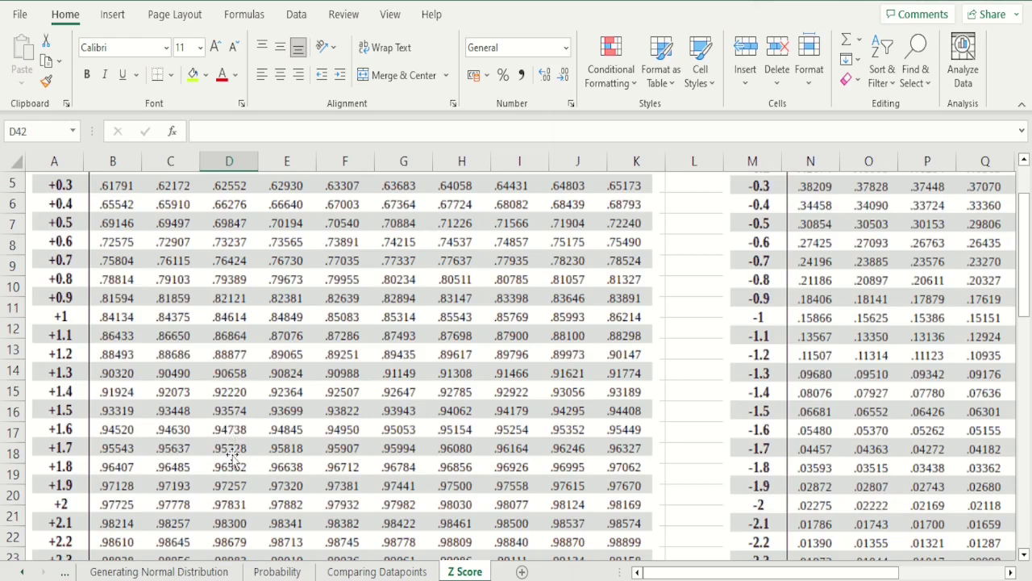
pyautogui.click(277, 571)
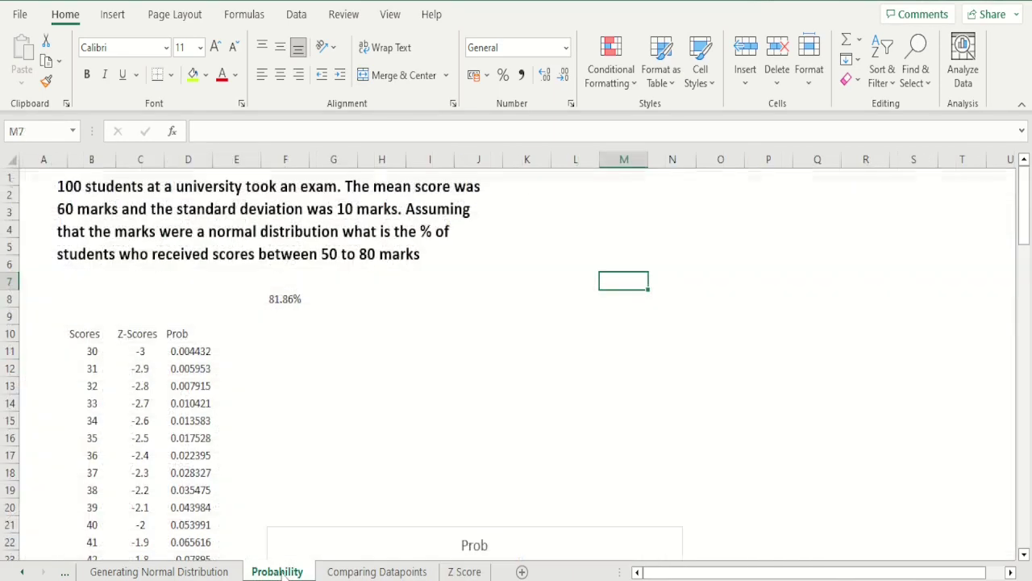
pyautogui.click(286, 302)
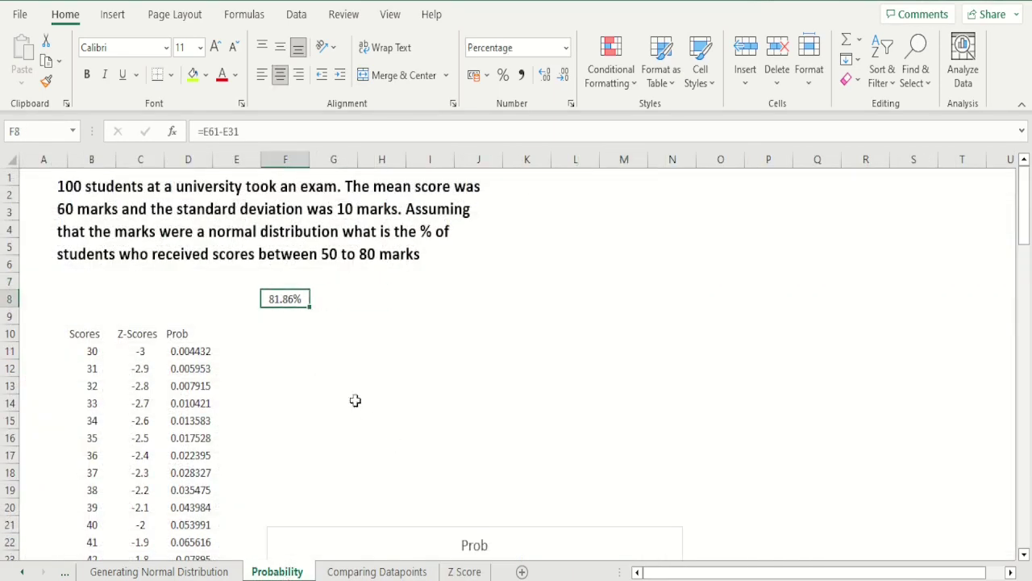
# Step: Go down column F to row 43 and examine the boxed range on the Prob chart
pyautogui.press('Down')
pyautogui.press('Down')
pyautogui.press('Down')
pyautogui.press('Down')
pyautogui.press('Down')
pyautogui.press('Down')
pyautogui.press('Down')
pyautogui.press('Down')
pyautogui.press('Down')
pyautogui.press('Down')
pyautogui.press('Down')
pyautogui.press('Down')
pyautogui.press('Down')
pyautogui.press('Down')
pyautogui.press('Down')
pyautogui.press('Down')
pyautogui.press('Down')
pyautogui.press('Down')
pyautogui.press('Down')
pyautogui.press('Down')
pyautogui.press('Down')
pyautogui.press('Down')
pyautogui.press('Down')
pyautogui.press('Down')
pyautogui.press('Down')
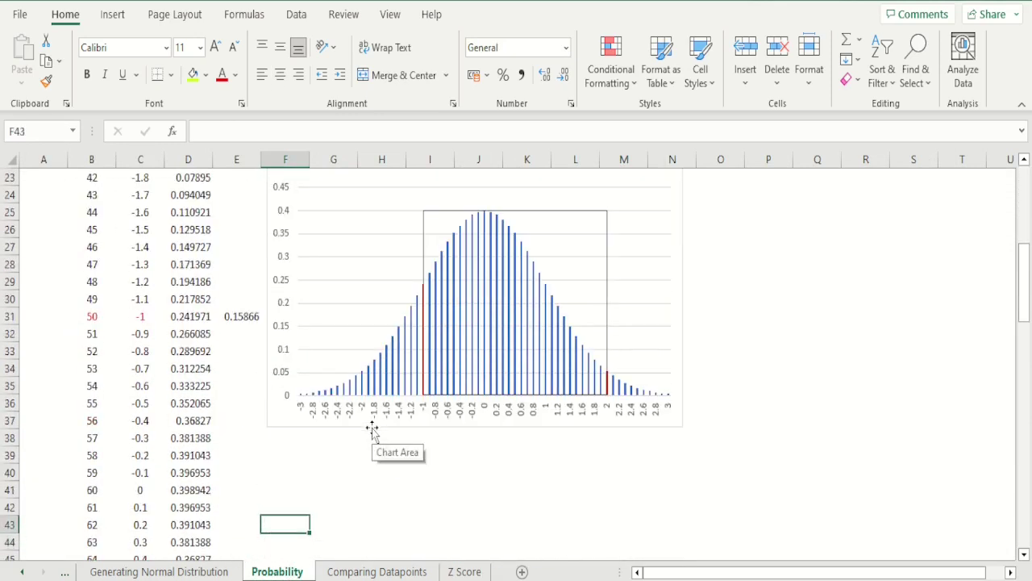
# Step: Go up column F to row 10 and back down to row 40 to examine the score table and boxed Prob chart
pyautogui.press('Up')
pyautogui.press('Up')
pyautogui.press('Up')
pyautogui.press('Up')
pyautogui.press('Up')
pyautogui.press('Up')
pyautogui.press('Up')
pyautogui.press('Up')
pyautogui.press('Up')
pyautogui.press('Up')
pyautogui.press('Up')
pyautogui.press('Up')
pyautogui.press('Up')
pyautogui.press('Up')
pyautogui.press('Up')
pyautogui.press('Up')
pyautogui.press('Up')
pyautogui.press('Up')
pyautogui.press('Up')
pyautogui.press('Up')
pyautogui.press('Up')
pyautogui.press('Up')
pyautogui.press('Up')
pyautogui.press('Up')
pyautogui.press('Up')
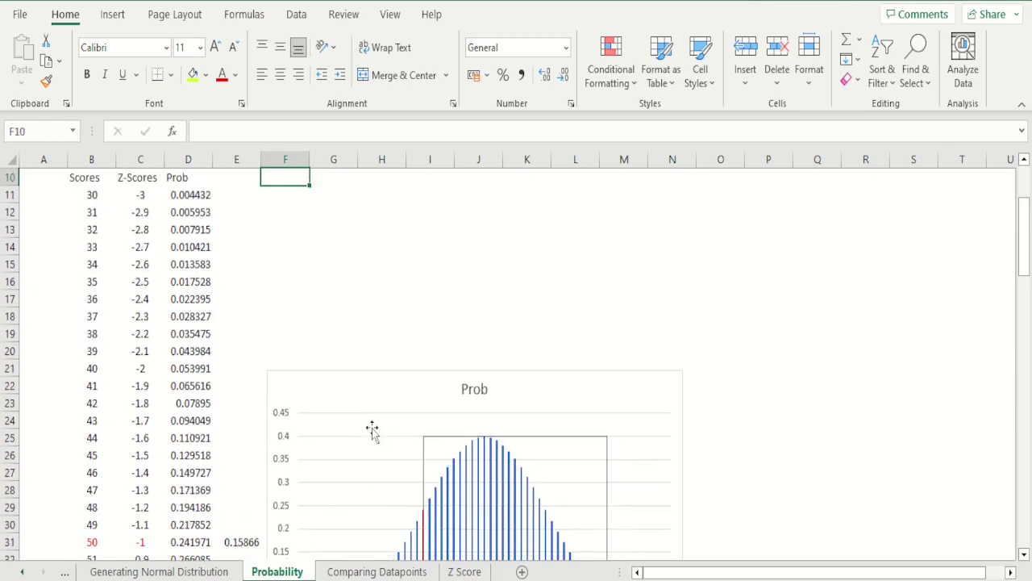
pyautogui.press('Down')
pyautogui.press('Down')
pyautogui.press('Down')
pyautogui.press('Down')
pyautogui.press('Down')
pyautogui.press('Down')
pyautogui.press('Down')
pyautogui.press('Down')
pyautogui.press('Down')
pyautogui.press('Down')
pyautogui.press('Down')
pyautogui.press('Down')
pyautogui.press('Down')
pyautogui.press('Down')
pyautogui.press('Down')
pyautogui.press('Down')
pyautogui.press('Down')
pyautogui.press('Down')
pyautogui.press('Down')
pyautogui.press('Down')
pyautogui.press('Down')
pyautogui.press('Down')
pyautogui.press('Down')
pyautogui.press('Down')
pyautogui.press('Down')
pyautogui.press('Down')
pyautogui.press('Down')
pyautogui.press('Down')
pyautogui.press('Down')
pyautogui.press('Down')
pyautogui.press('Down')
pyautogui.press('Down')
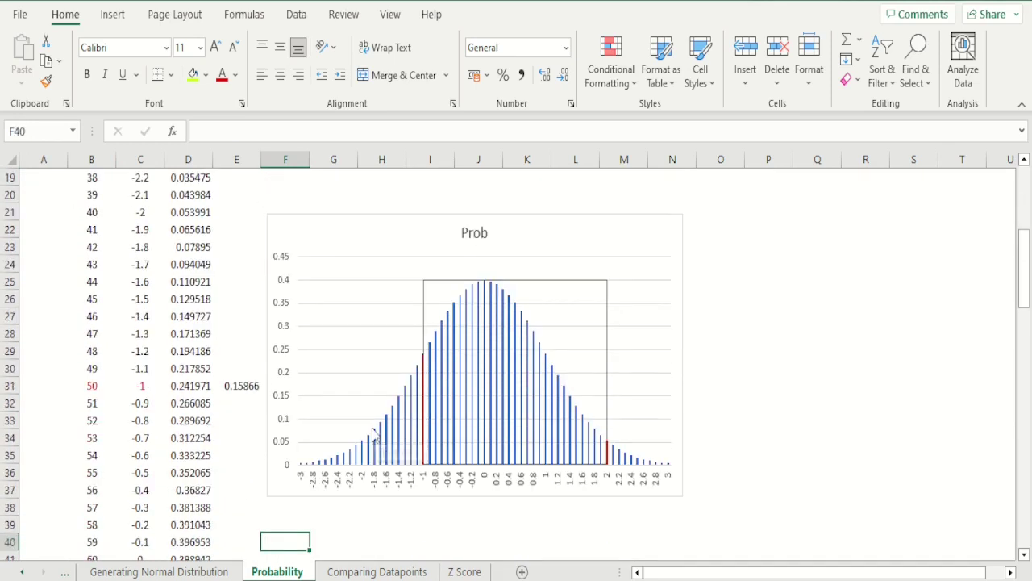
# Step: Check the cumulative probabilities in E31 and E61 against the boxed range on the Prob chart, and return to the exam question
pyautogui.press('Up')
pyautogui.press('Left')
pyautogui.press('Up')
pyautogui.press('Up')
pyautogui.press('Up')
pyautogui.press('Up')
pyautogui.press('Up')
pyautogui.press('Up')
pyautogui.press('Up')
pyautogui.press('Up')
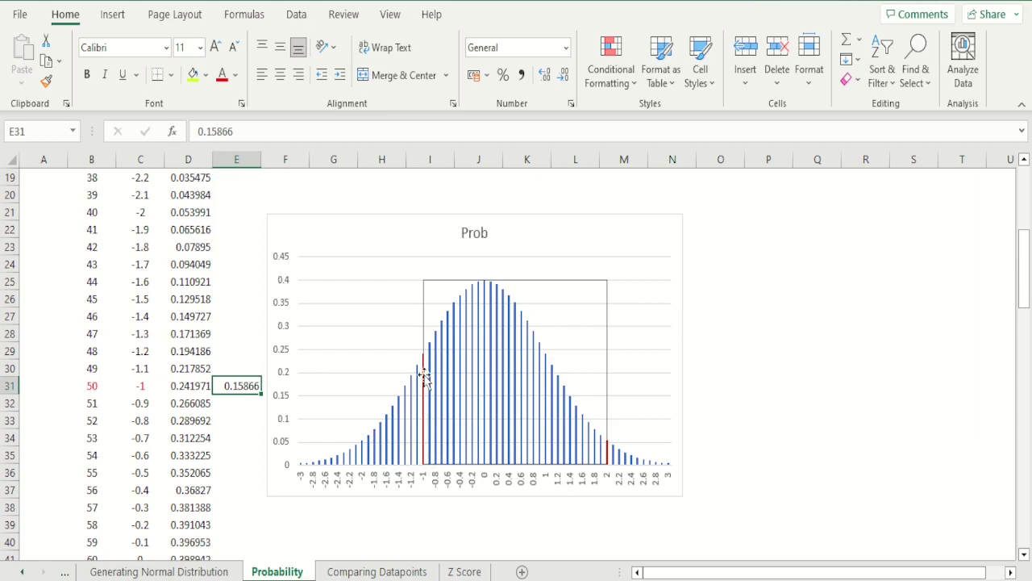
pyautogui.moveTo(1028, 301); pyautogui.dragTo(1027, 413)
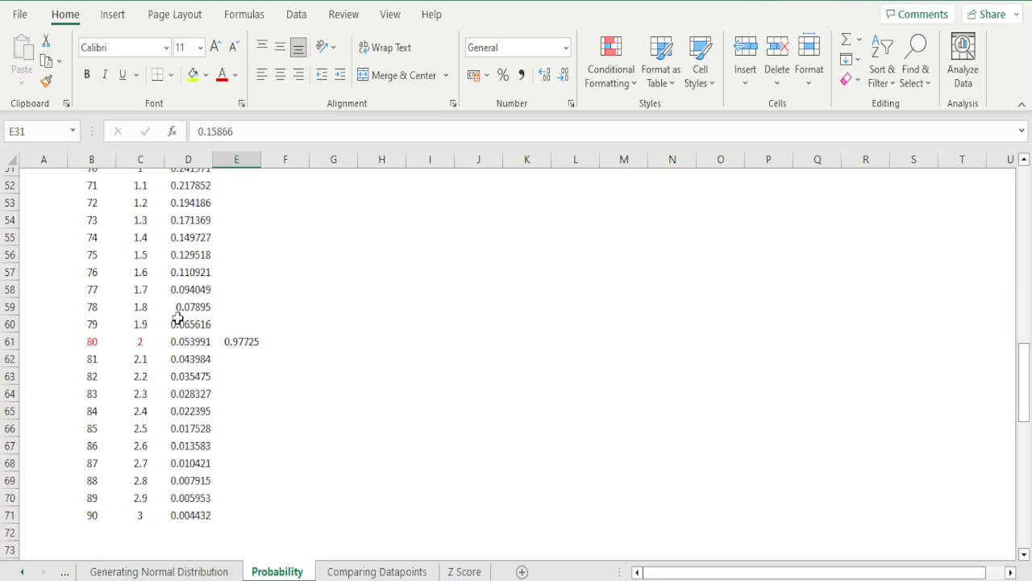
pyautogui.click(254, 342)
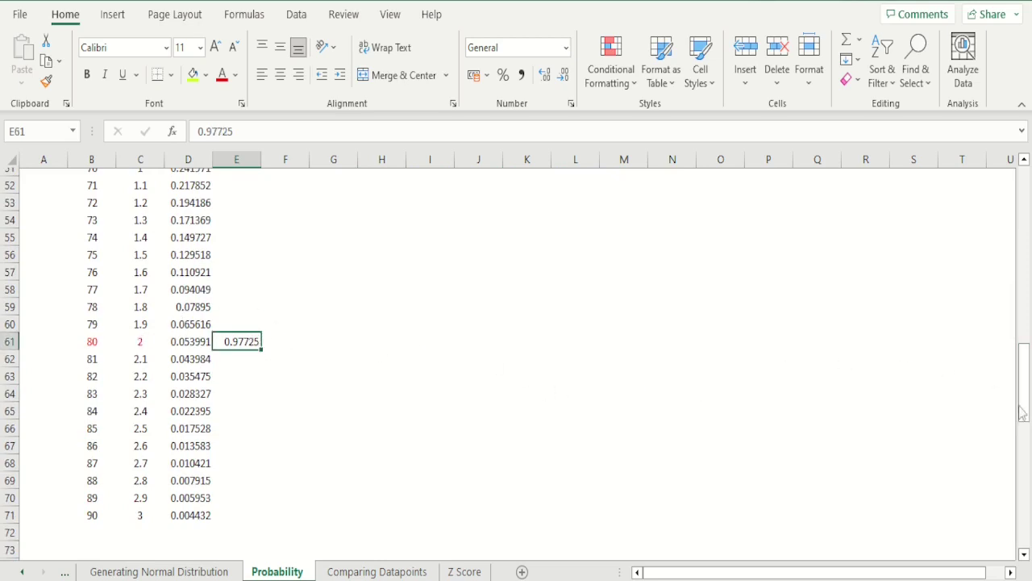
pyautogui.moveTo(1023, 413); pyautogui.dragTo(1023, 288)
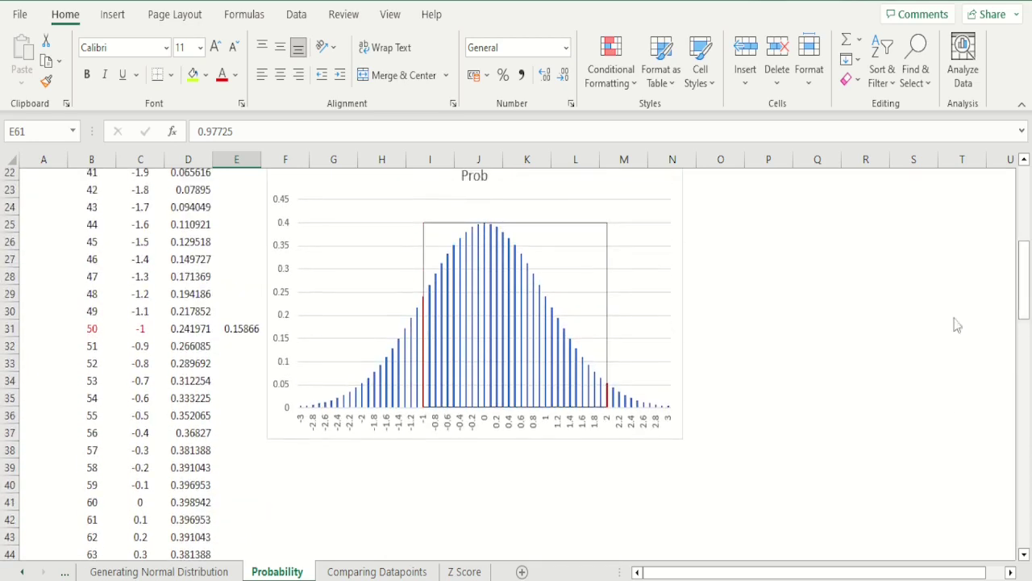
pyautogui.moveTo(612, 393)
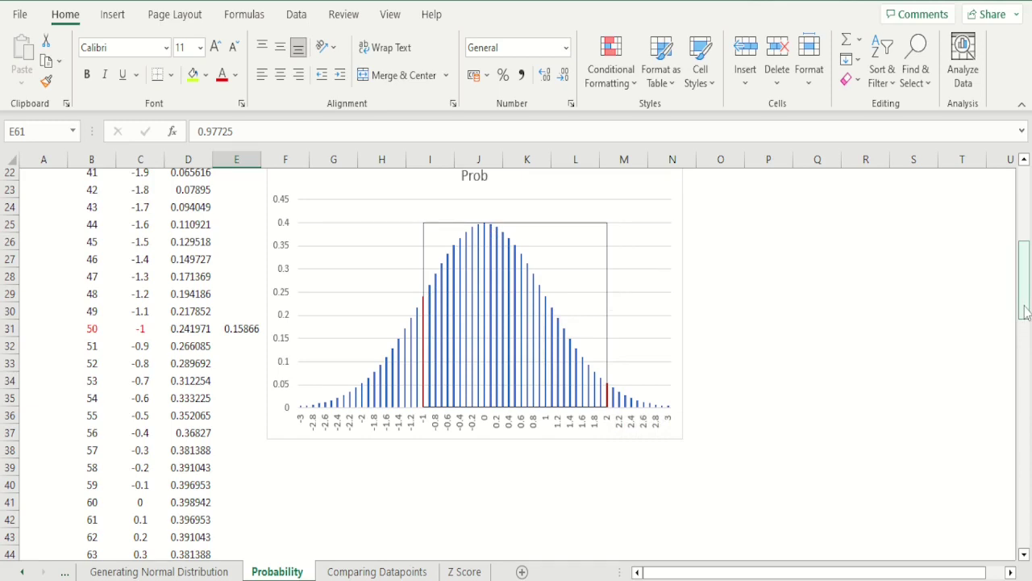
pyautogui.moveTo(1025, 313); pyautogui.dragTo(1022, 240)
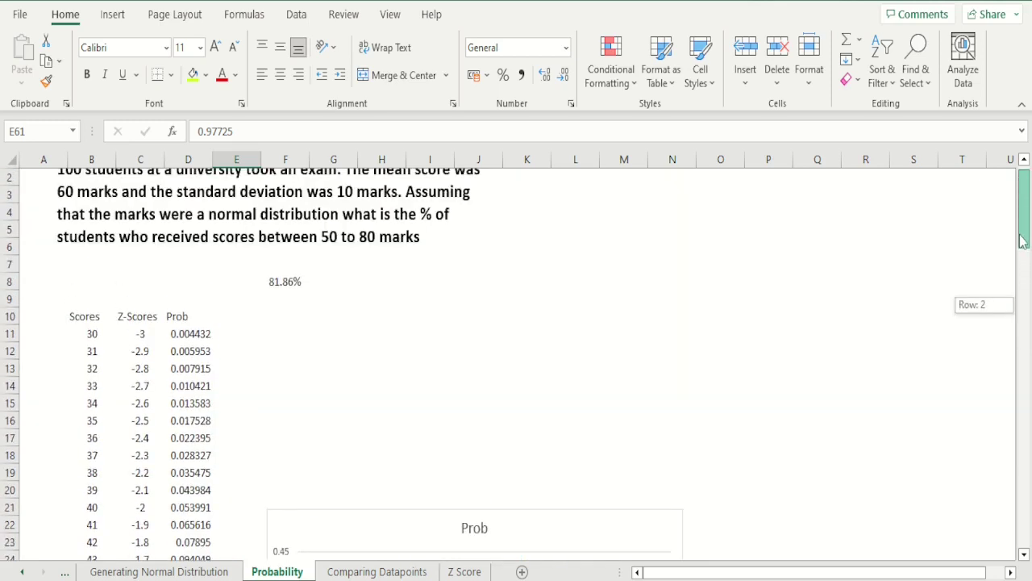
pyautogui.moveTo(1023, 240); pyautogui.dragTo(1023, 240)
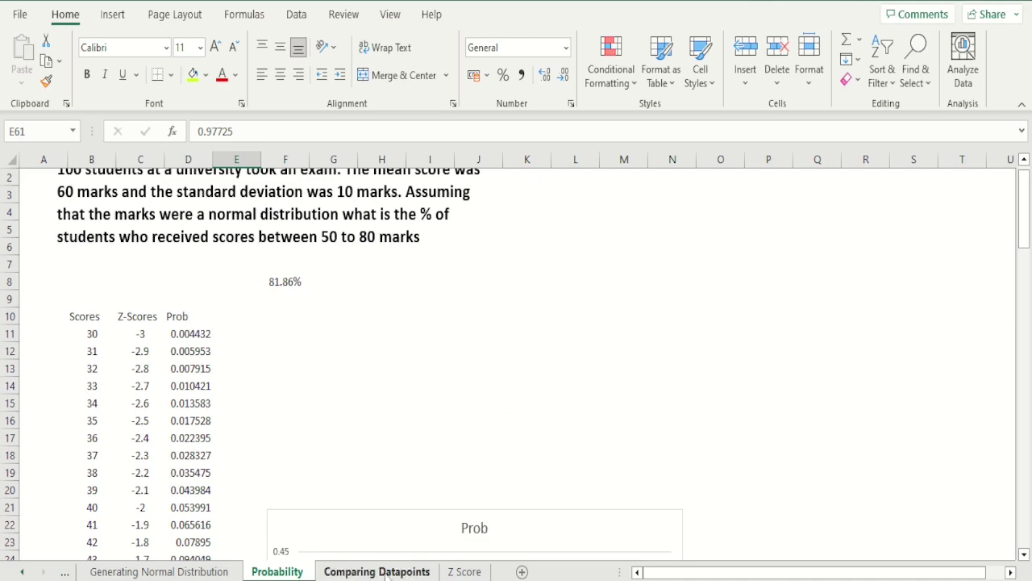
# Step: On the Comparing Datapoints sheet, enlarge the question text box downward to fit the full apples and oranges problem
pyautogui.click(378, 571)
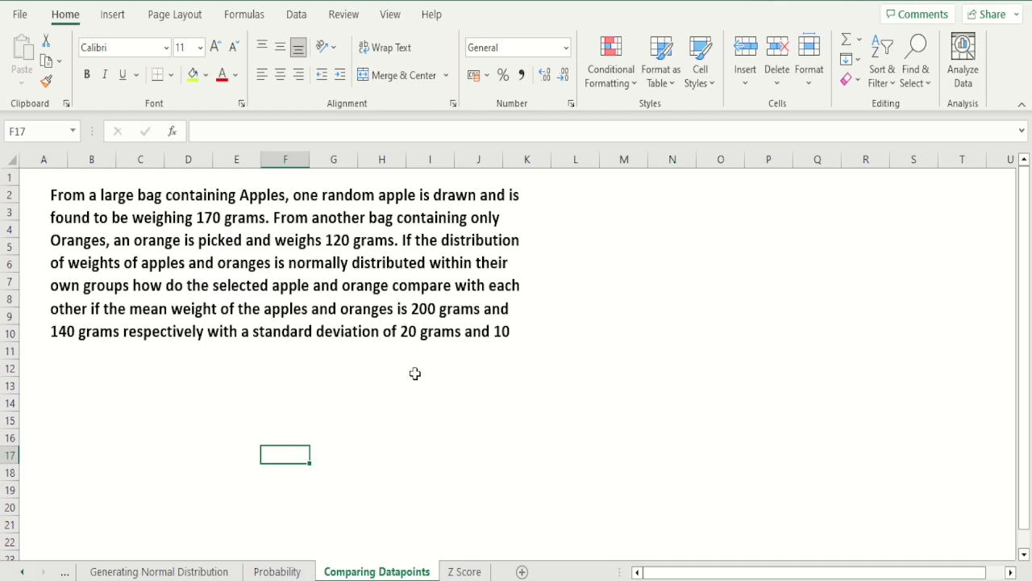
pyautogui.click(418, 308)
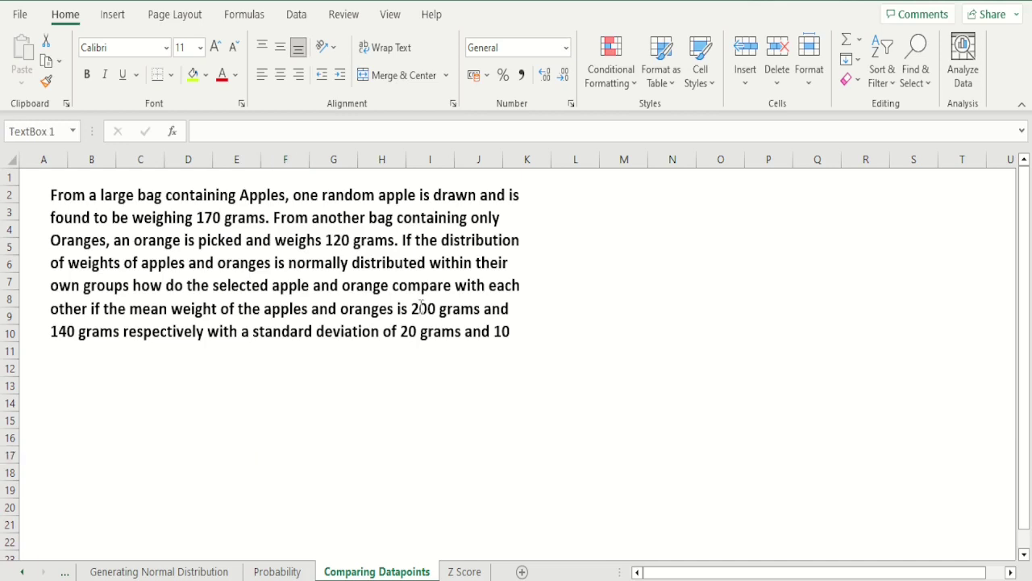
pyautogui.moveTo(533, 360); pyautogui.dragTo(535, 369)
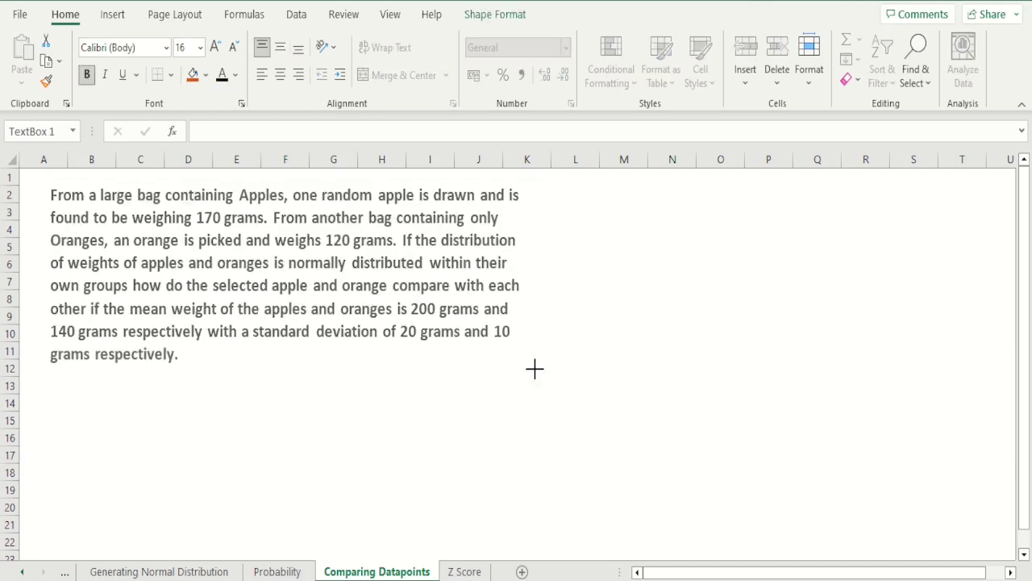
pyautogui.click(502, 442)
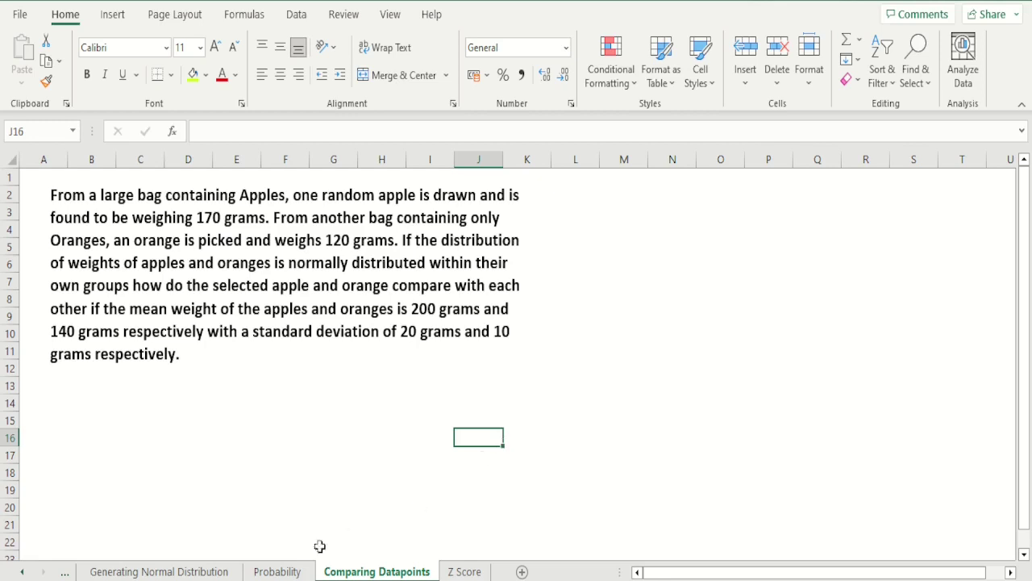
# Step: Review the Scores and Z-Scores columns on the Probability sheet down to row 20, and the lookup tables on the Z Score sheet
pyautogui.click(277, 572)
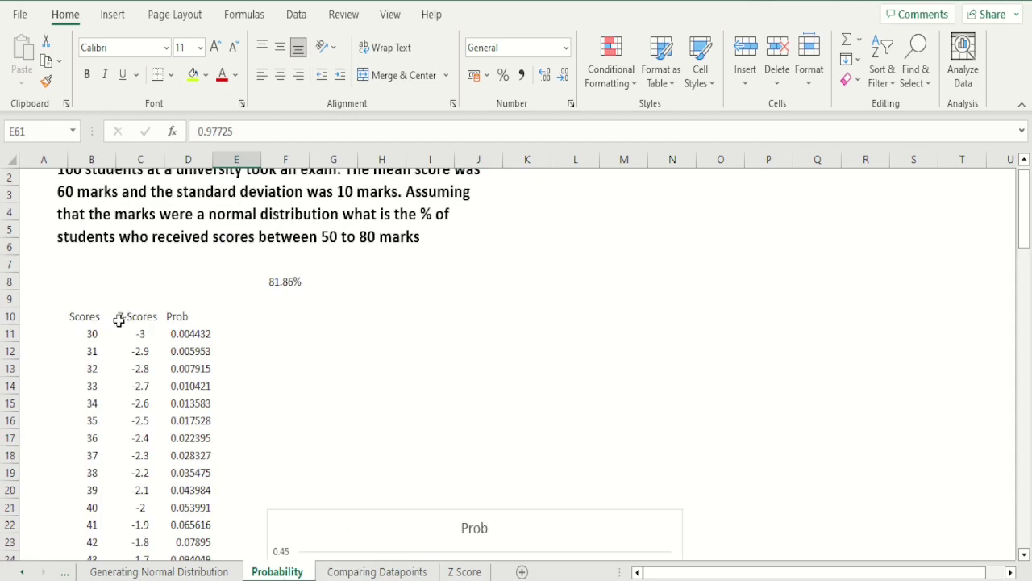
pyautogui.click(92, 332)
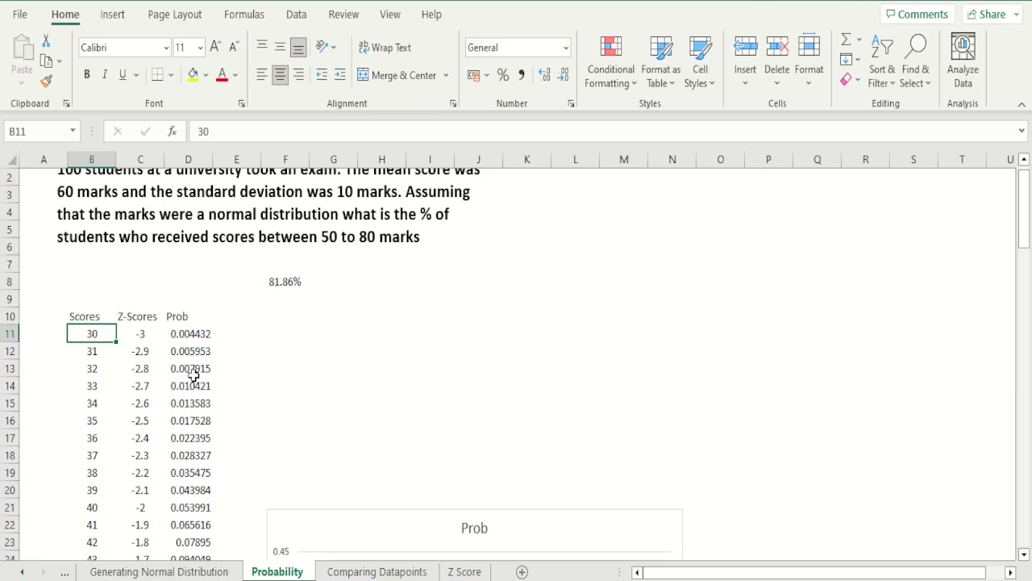
pyautogui.press('Up')
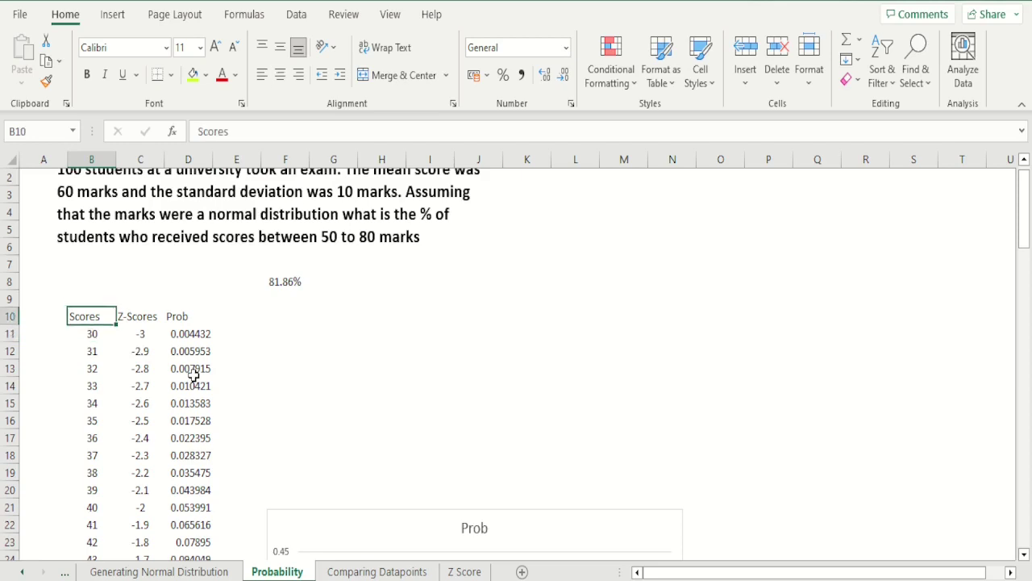
pyautogui.press('Right')
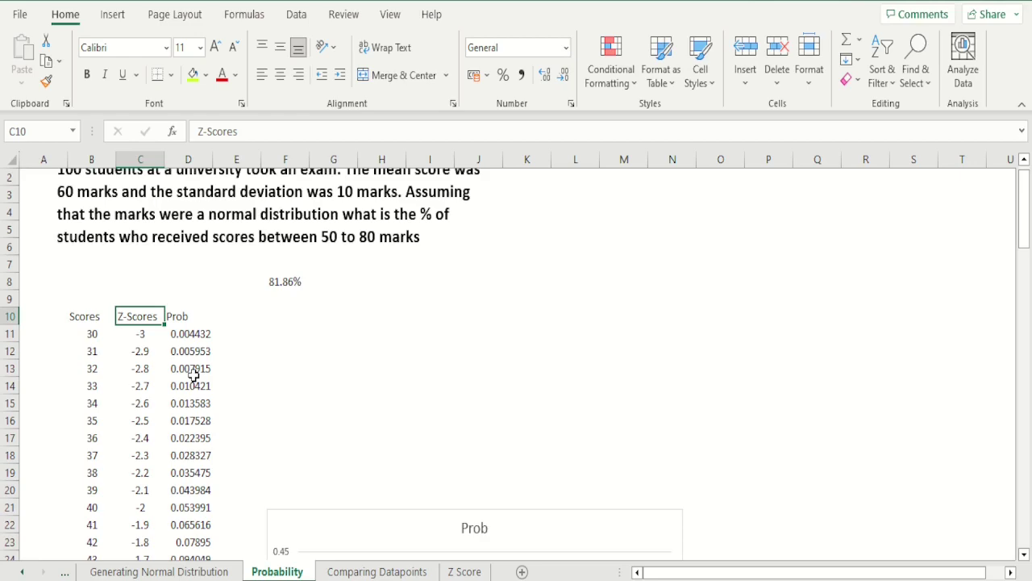
pyautogui.press('Down')
pyautogui.press('Down')
pyautogui.press('Down')
pyautogui.press('Down')
pyautogui.press('Down')
pyautogui.press('Down')
pyautogui.press('Down')
pyautogui.press('Down')
pyautogui.press('Down')
pyautogui.press('Down')
pyautogui.press('Right')
pyautogui.press('Left')
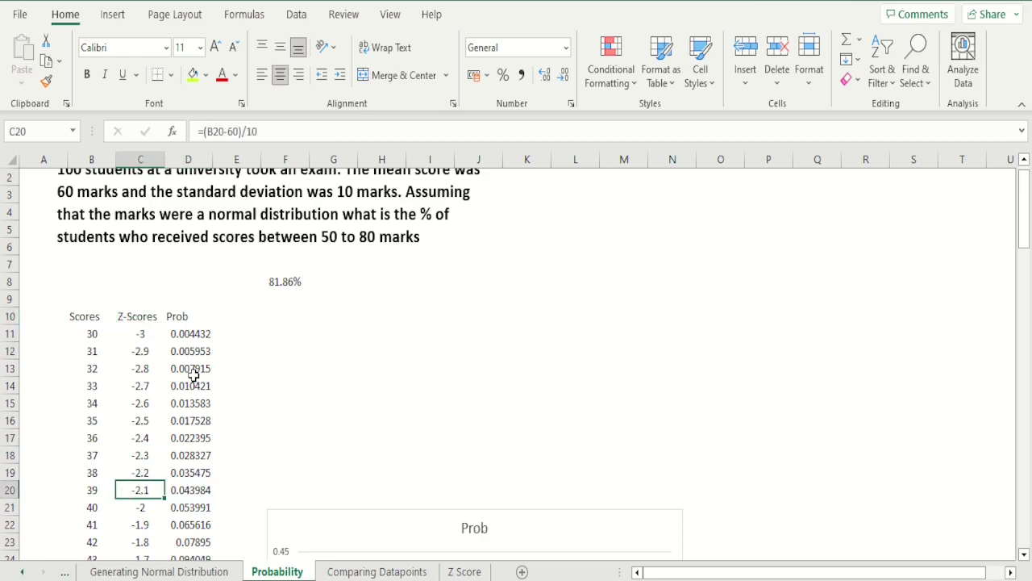
pyautogui.click(470, 571)
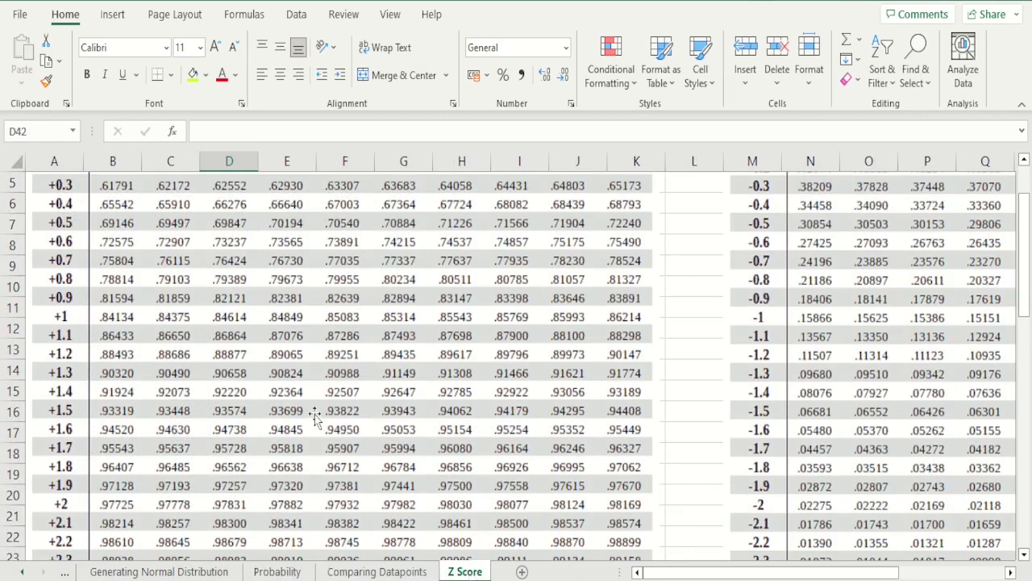
pyautogui.click(277, 571)
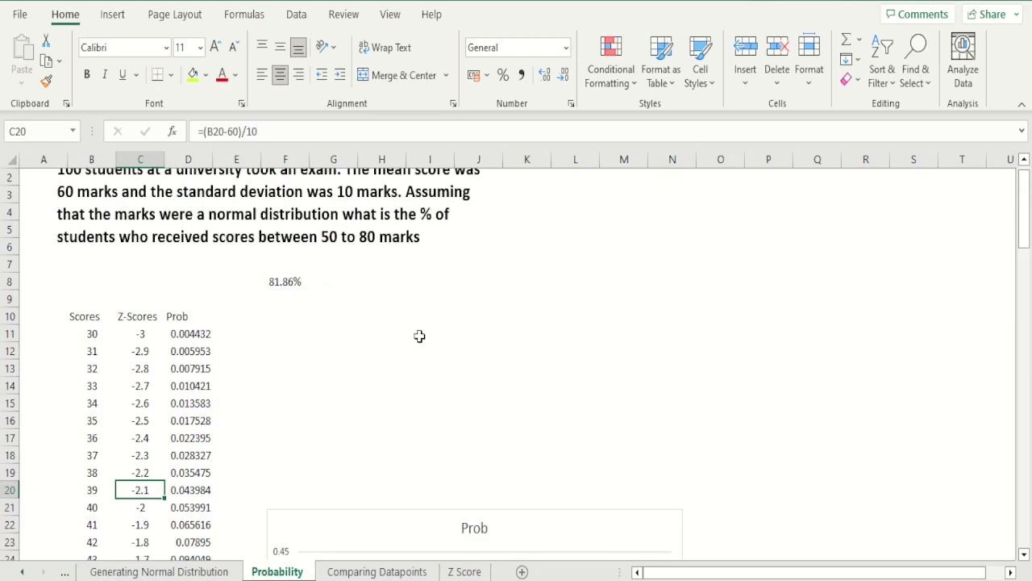
# Step: Check the probability formula in D20 and centre the Prob heading in D10
pyautogui.click(200, 491)
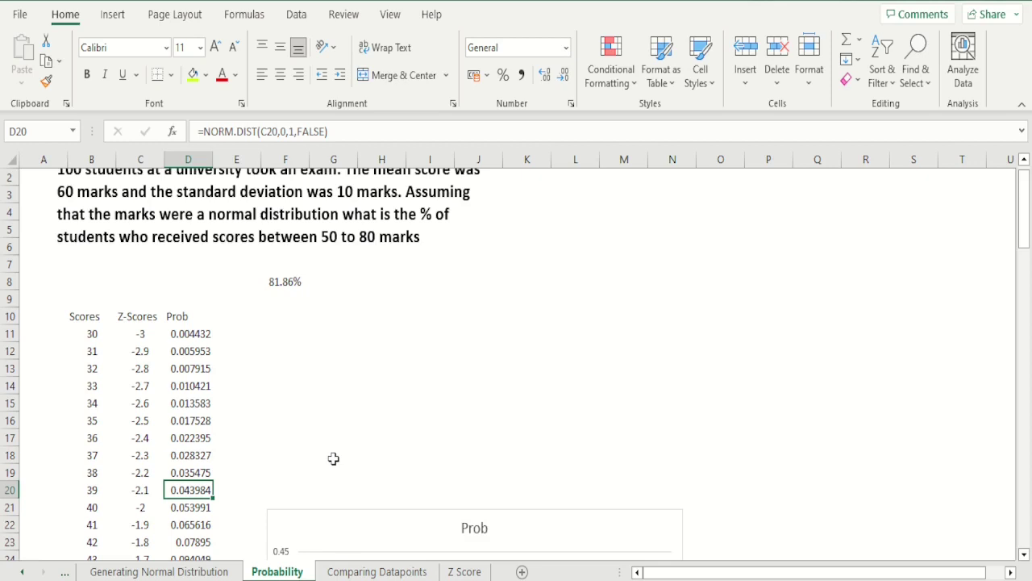
pyautogui.press('Up')
pyautogui.press('Up')
pyautogui.press('Up')
pyautogui.press('Up')
pyautogui.press('Up')
pyautogui.press('Up')
pyautogui.press('Up')
pyautogui.press('Up')
pyautogui.press('Up')
pyautogui.press('Up')
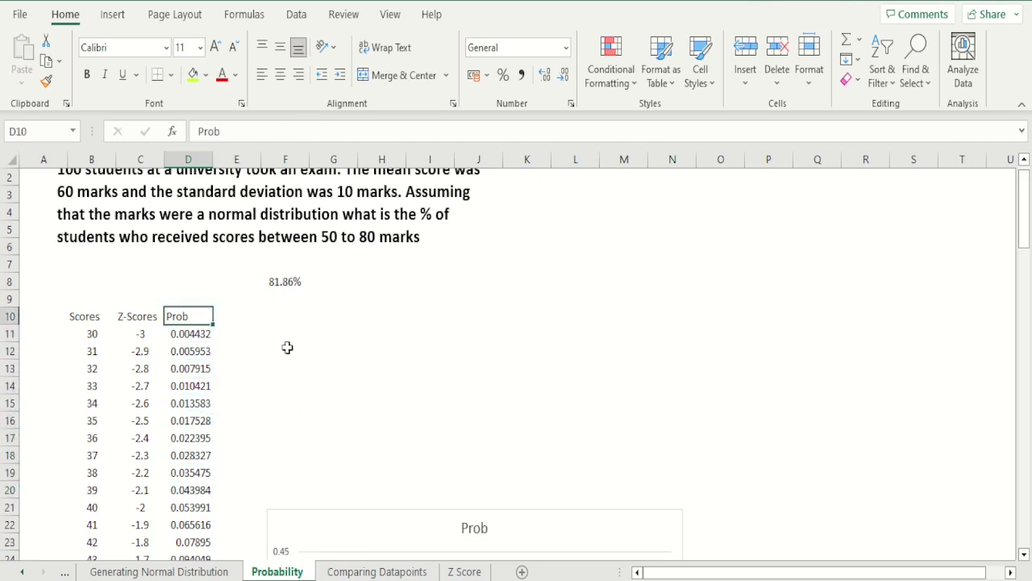
pyautogui.click(280, 75)
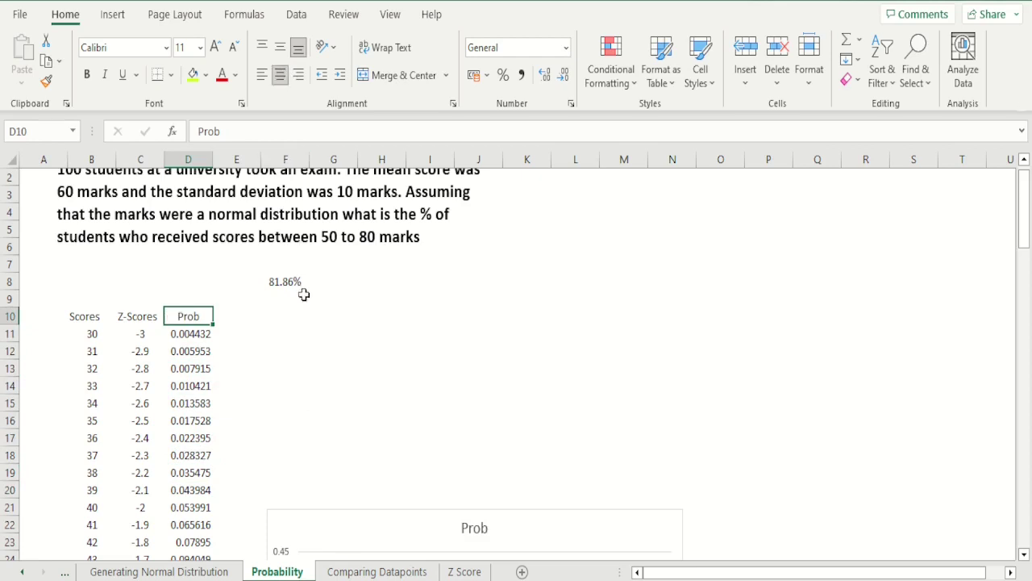
pyautogui.click(303, 331)
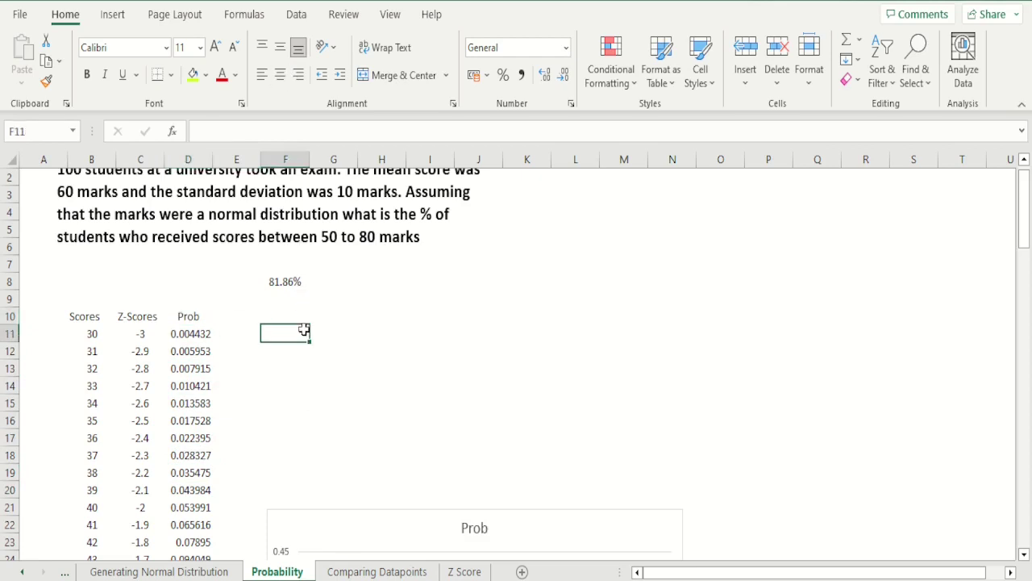